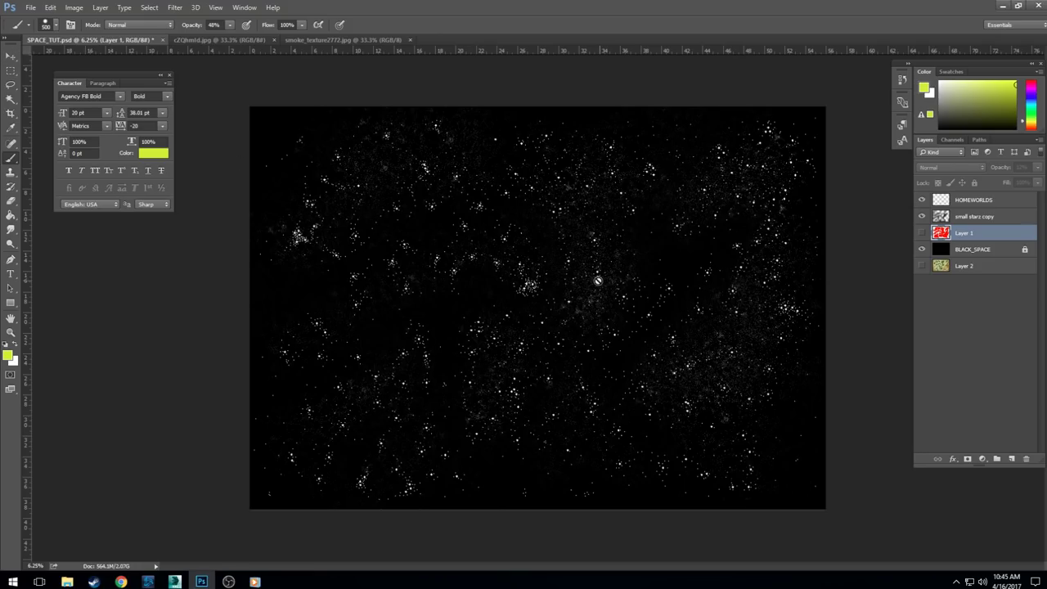
Step: Inspect the star field up close and preview the red clouds of Layer 1
{"action": "key", "text": "ctrl+plus"}
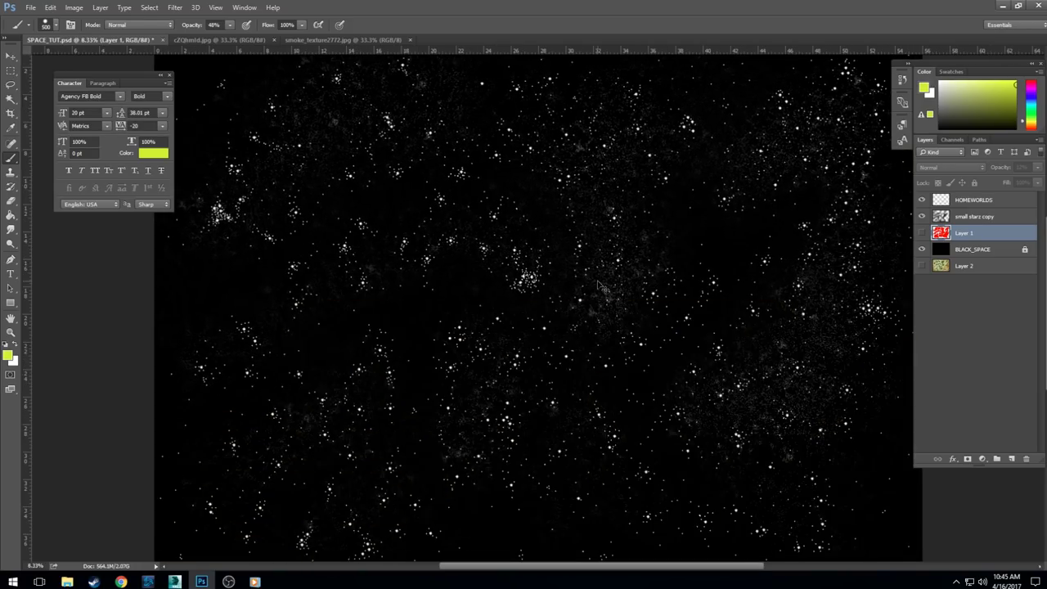
{"action": "key", "text": "ctrl+plus"}
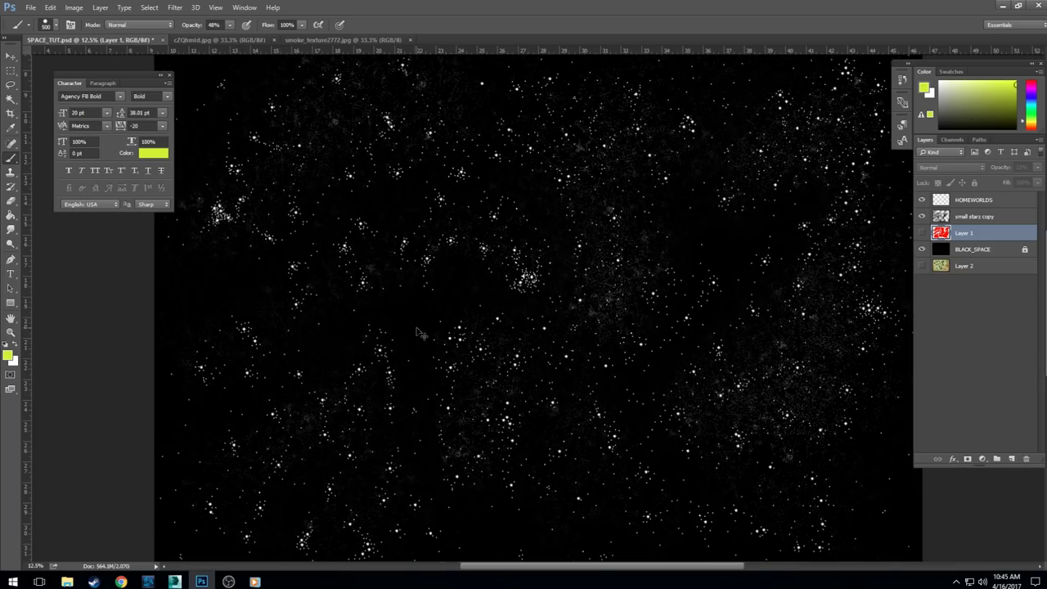
{"action": "key", "text": "ctrl+minus"}
{"action": "key", "text": "ctrl+minus"}
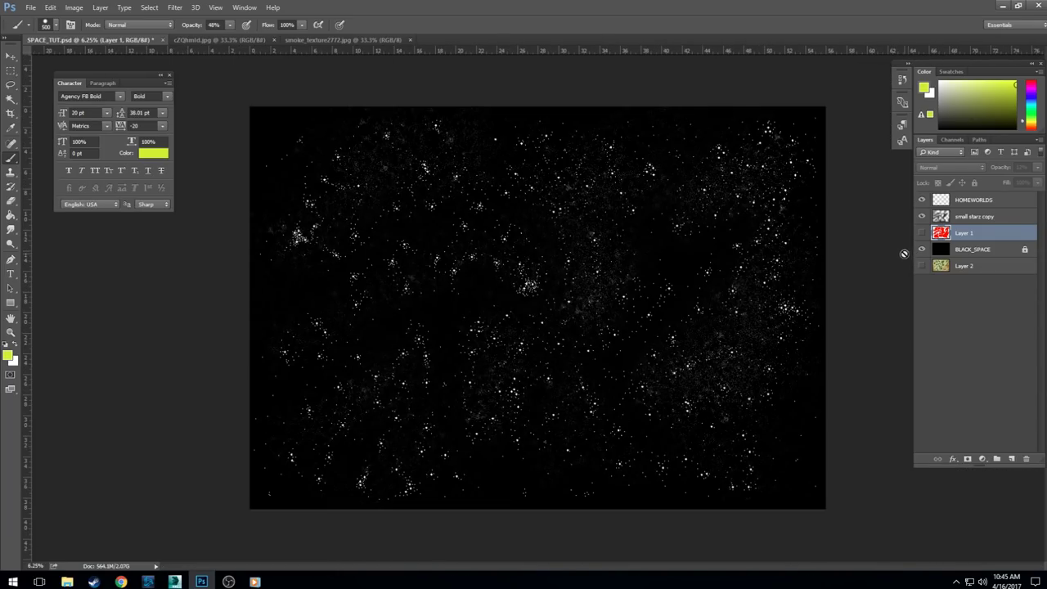
{"action": "left_click", "coordinate": [922, 233]}
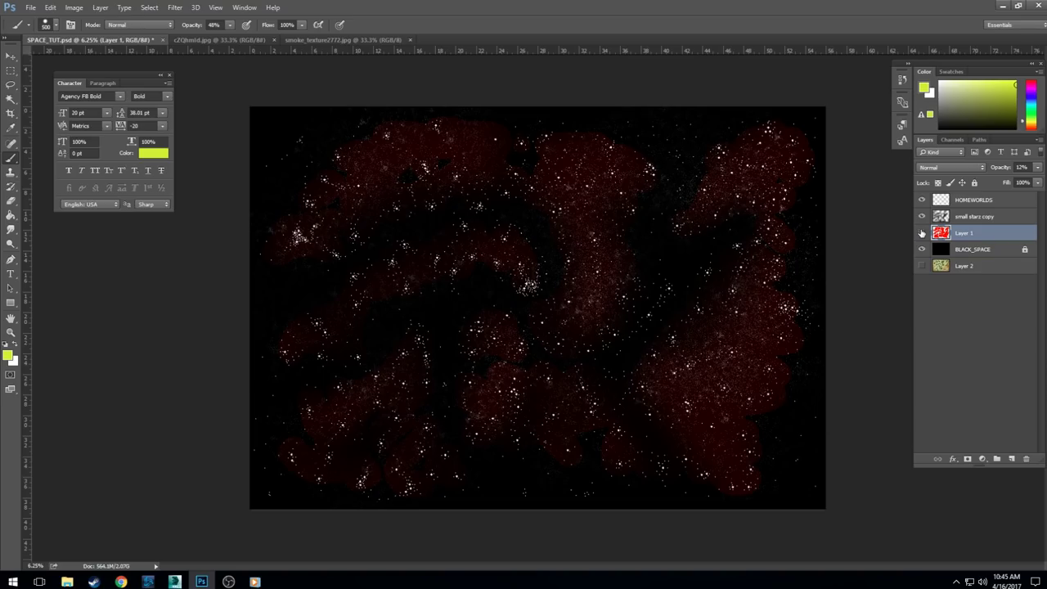
{"action": "left_click", "coordinate": [922, 233]}
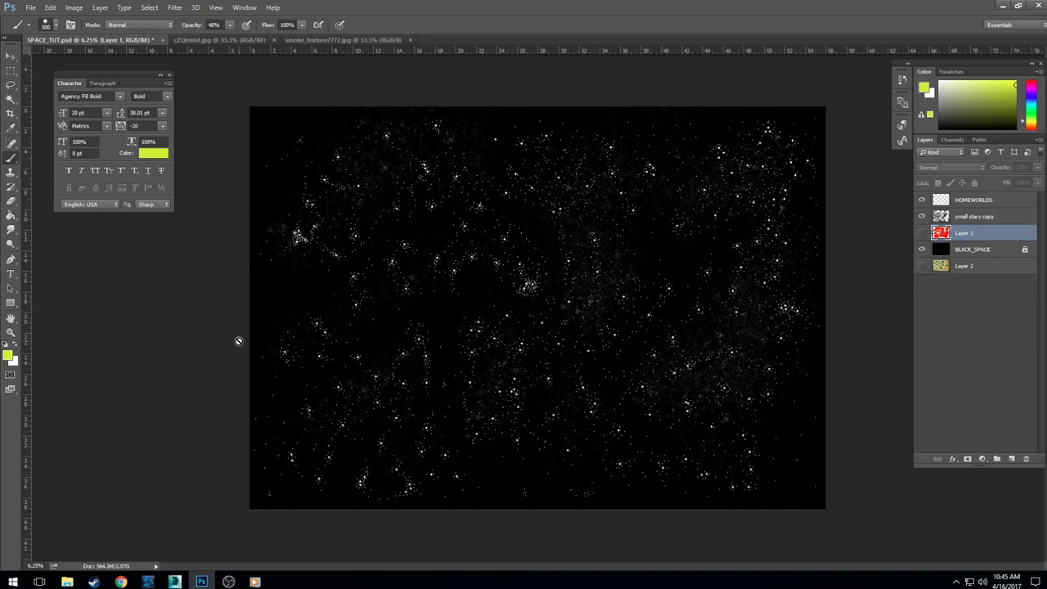
Step: Copy the entire smoke_texture2772.jpg image into SPACE_TUT.psd as a layer above Layer 1, closing the texture file
{"action": "left_click", "coordinate": [12, 57]}
{"action": "left_click", "coordinate": [314, 42]}
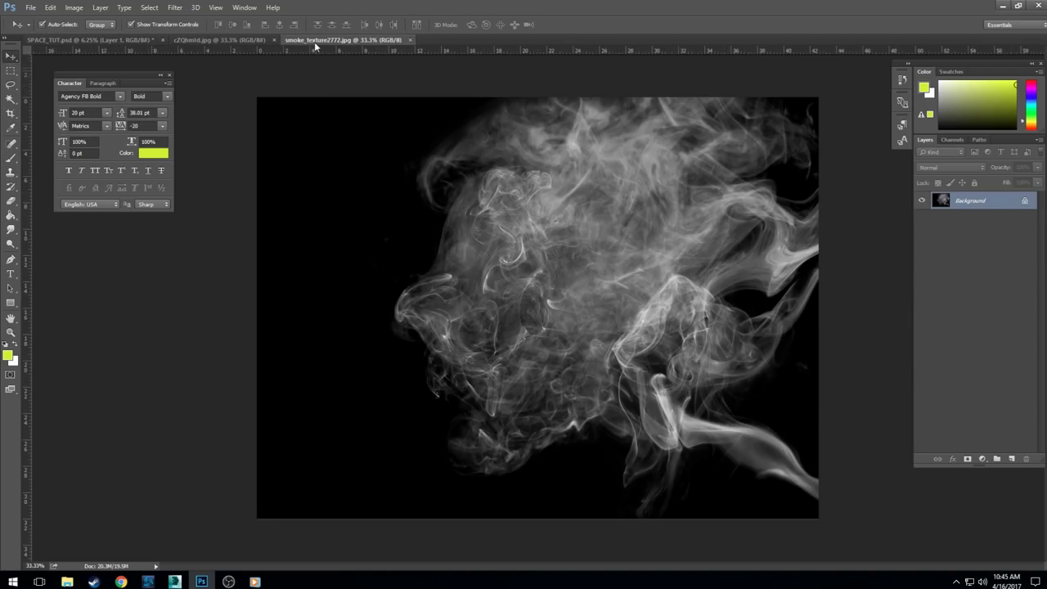
{"action": "left_click", "coordinate": [222, 39]}
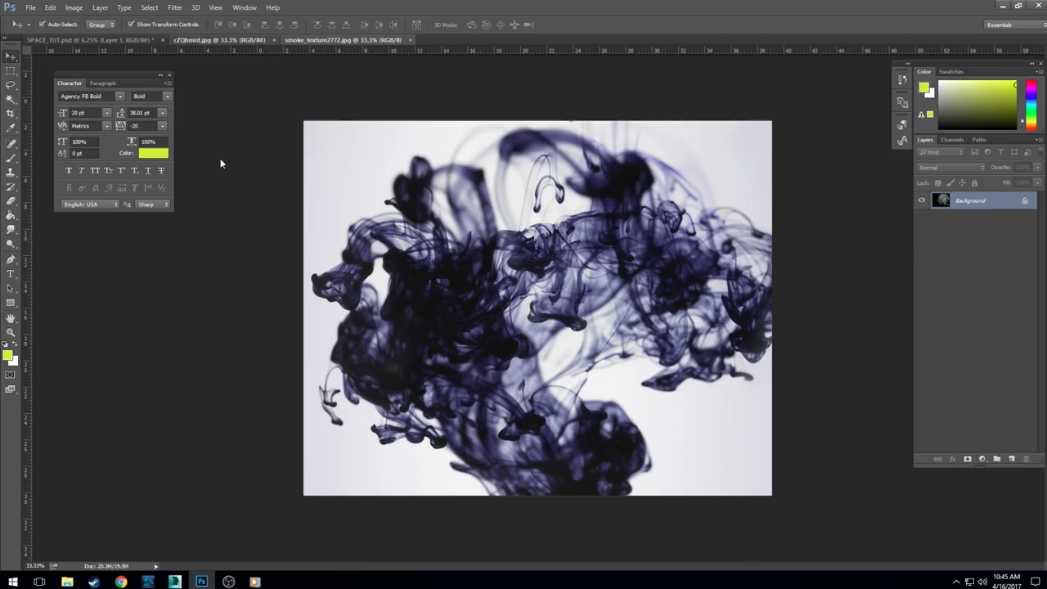
{"action": "left_click", "coordinate": [298, 38]}
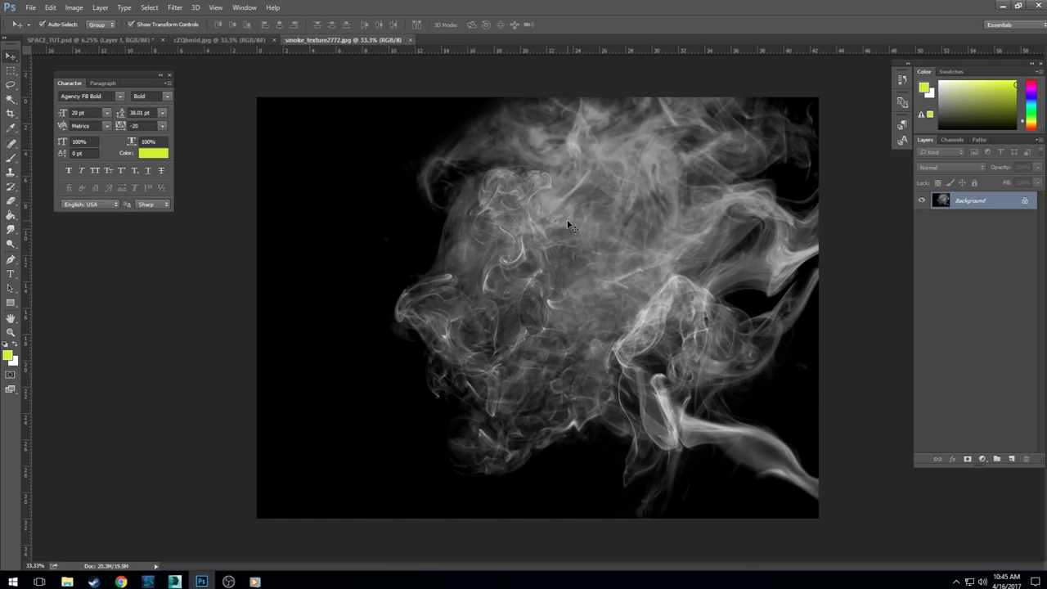
{"action": "key", "text": "ctrl+a"}
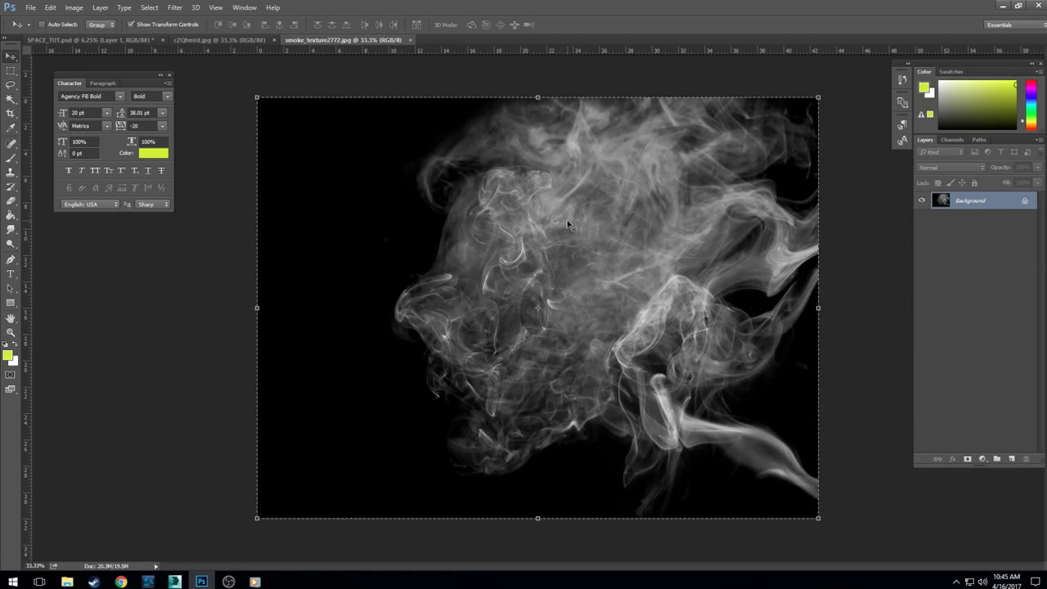
{"action": "left_click", "coordinate": [410, 39]}
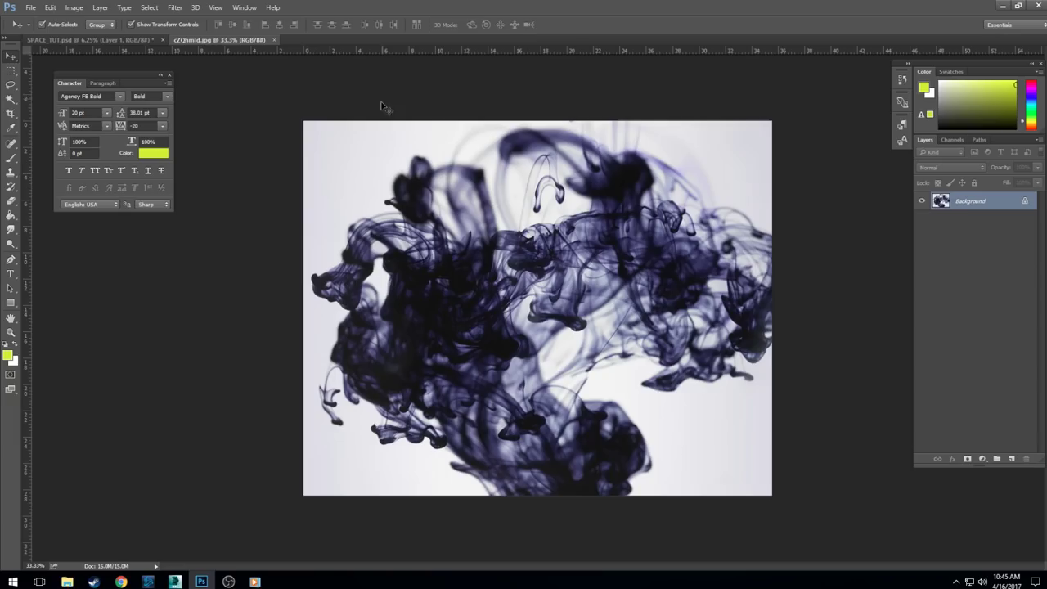
{"action": "left_click", "coordinate": [85, 41]}
{"action": "key", "text": "ctrl+v"}
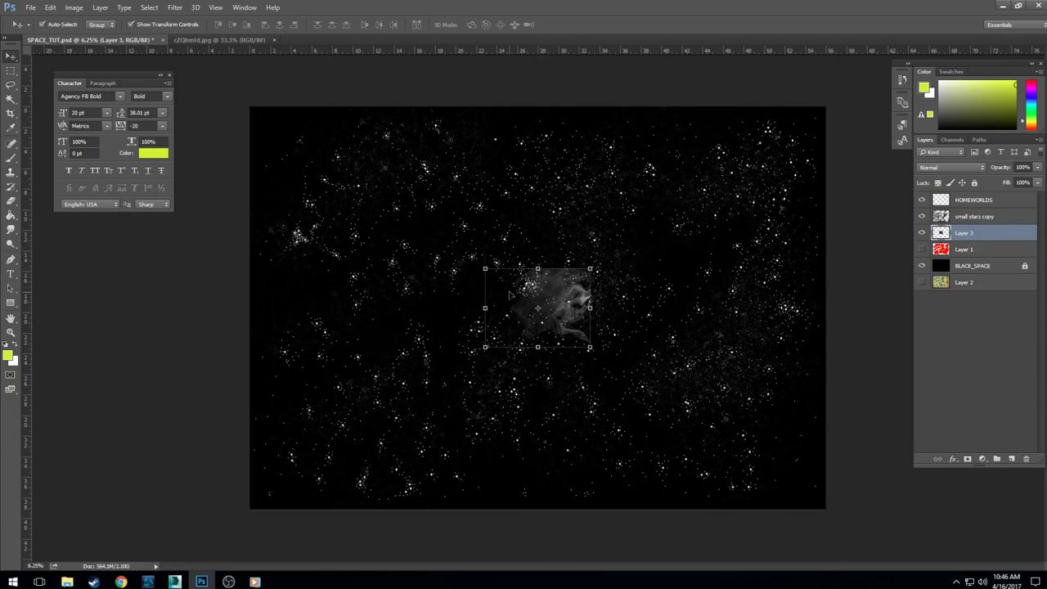
Step: Scale the pasted smoke layer to about 769% width and 572% height so it covers the whole canvas
{"action": "left_click_drag", "start_coordinate": [485, 268], "coordinate": [245, 106]}
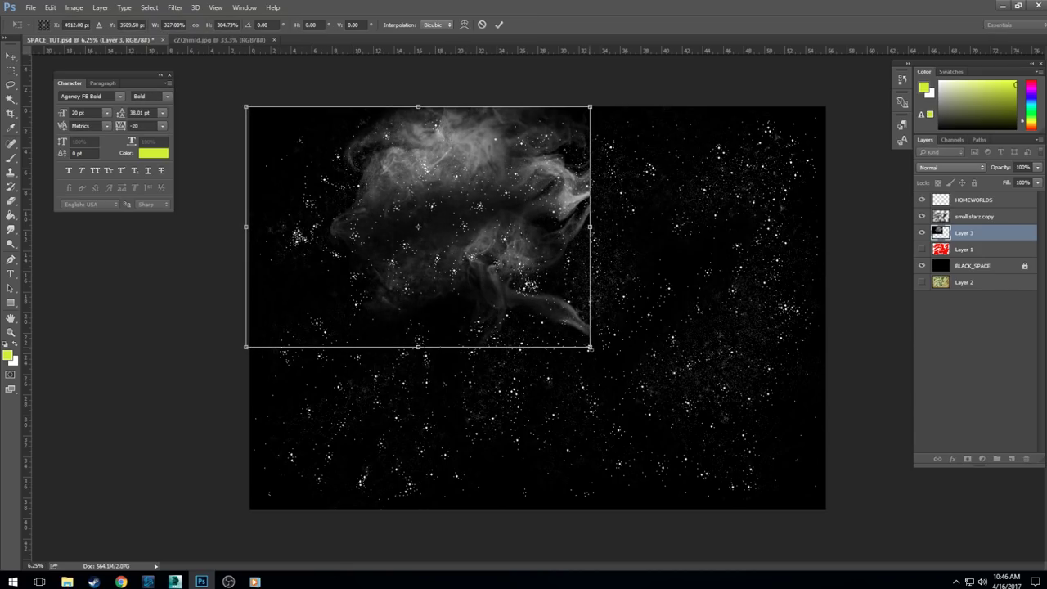
{"action": "left_click_drag", "start_coordinate": [590, 346], "coordinate": [843, 537]}
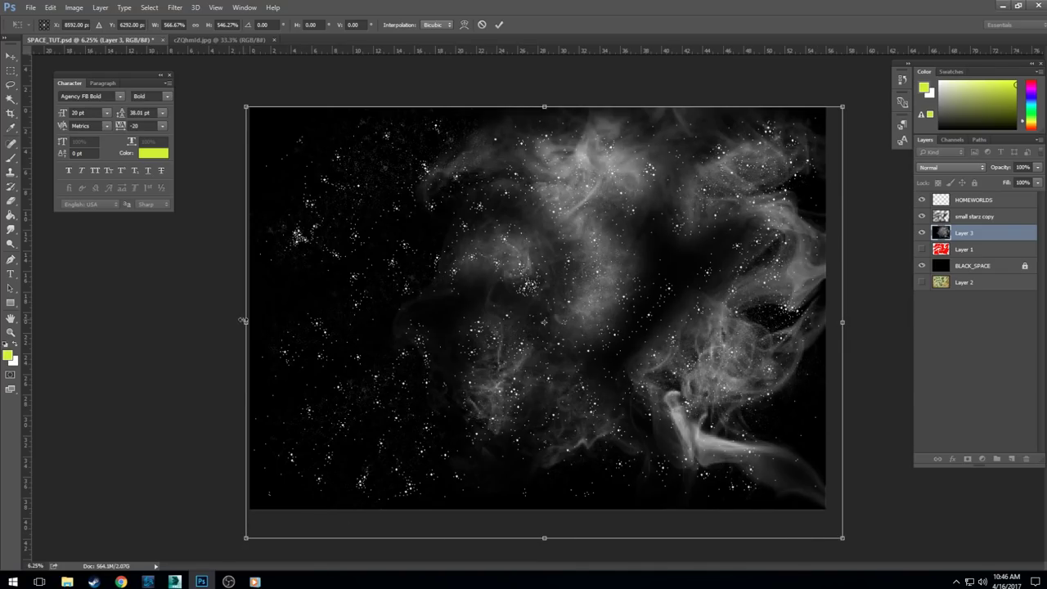
{"action": "left_click_drag", "start_coordinate": [243, 319], "coordinate": [33, 320]}
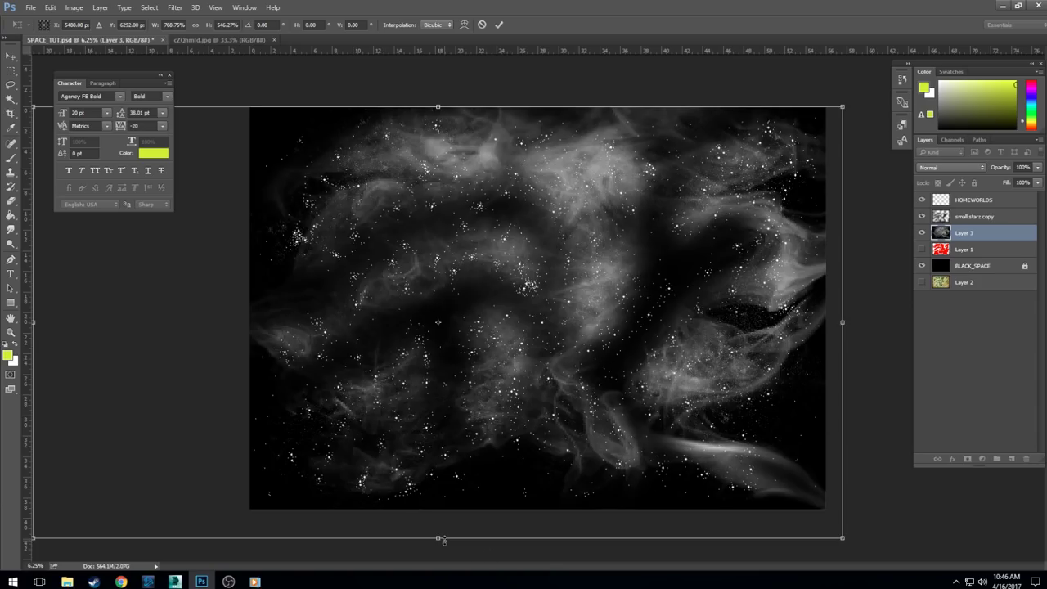
{"action": "left_click_drag", "start_coordinate": [439, 538], "coordinate": [436, 555]}
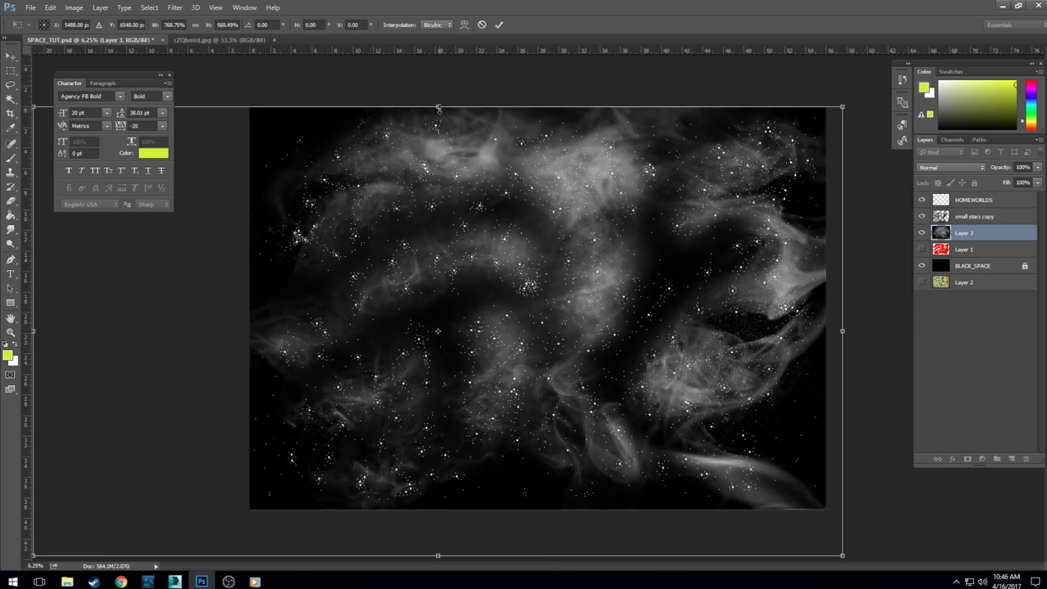
{"action": "left_click_drag", "start_coordinate": [437, 107], "coordinate": [437, 105]}
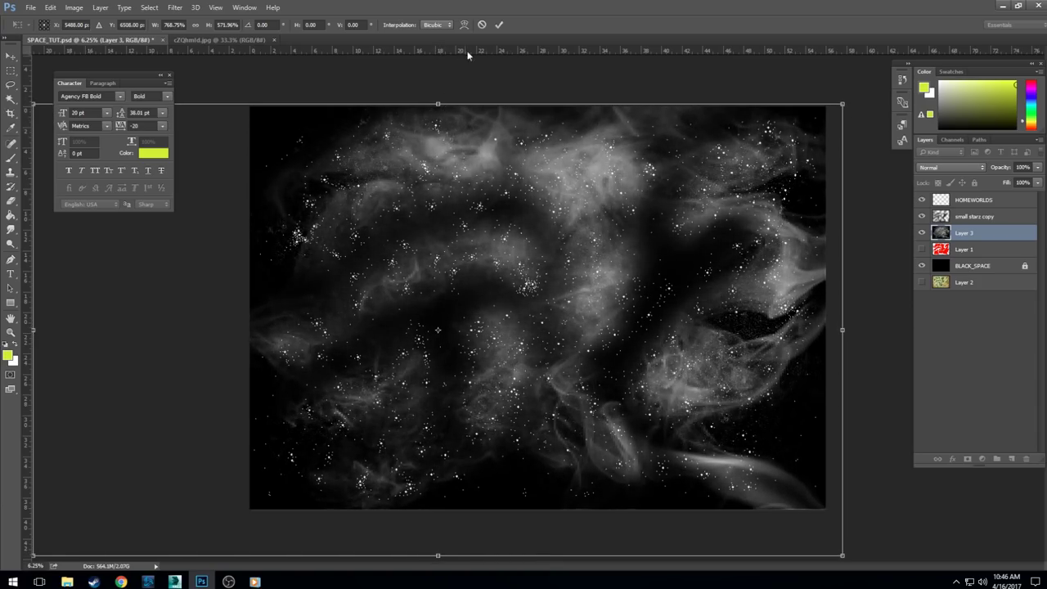
{"action": "left_click", "coordinate": [499, 24]}
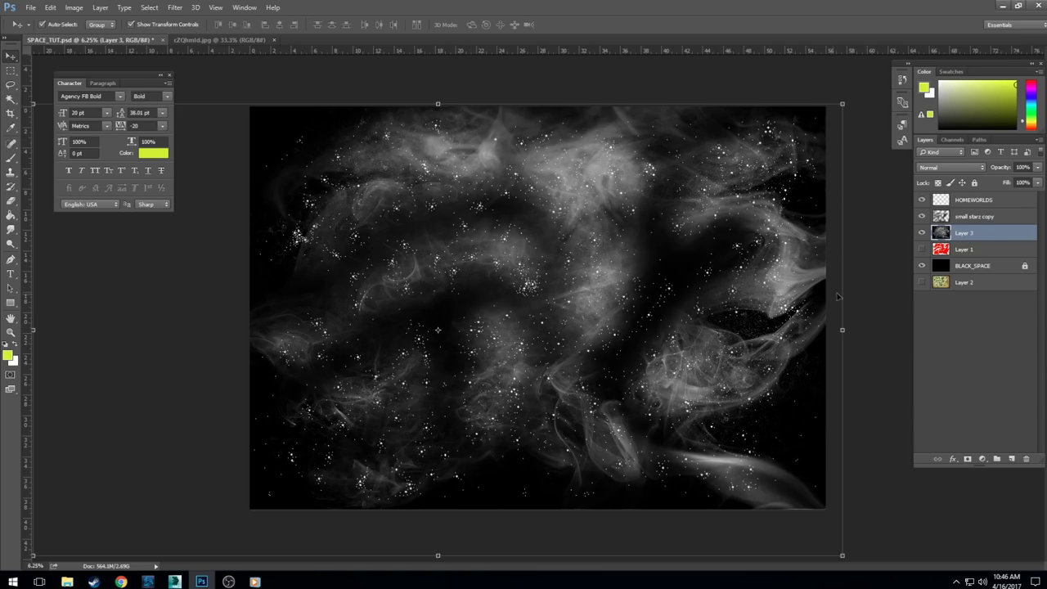
Step: Lower the smoke layer's opacity to 44%
{"action": "left_click", "coordinate": [1038, 167]}
{"action": "left_click", "coordinate": [1007, 180]}
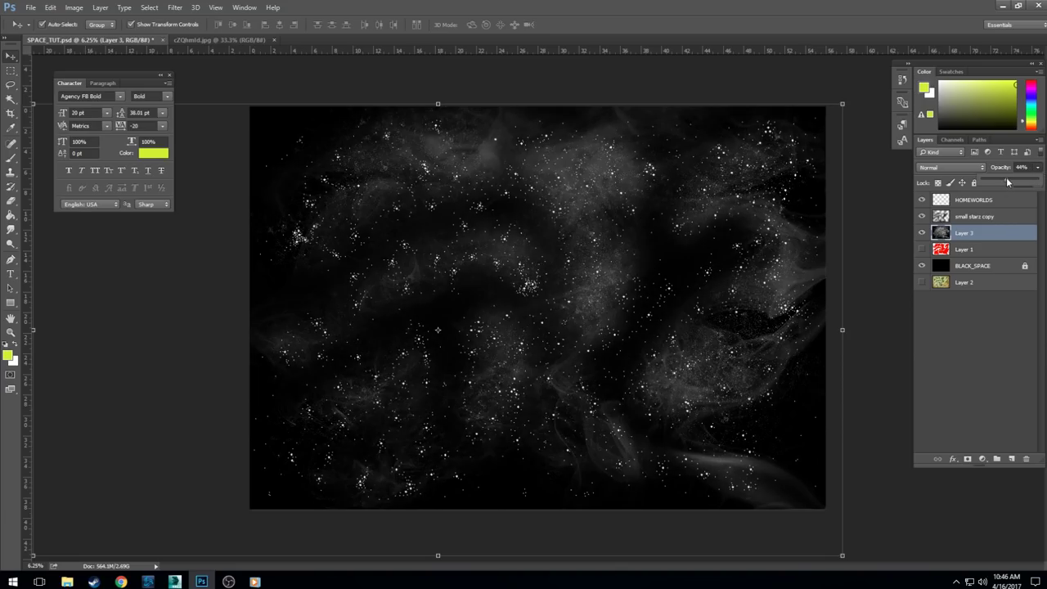
{"action": "left_click_drag", "start_coordinate": [1007, 182], "coordinate": [997, 182]}
Step: Move the smoke layer above small starz copy and HOMEWORLDS to the top of the layer stack
{"action": "left_click_drag", "start_coordinate": [972, 235], "coordinate": [971, 215]}
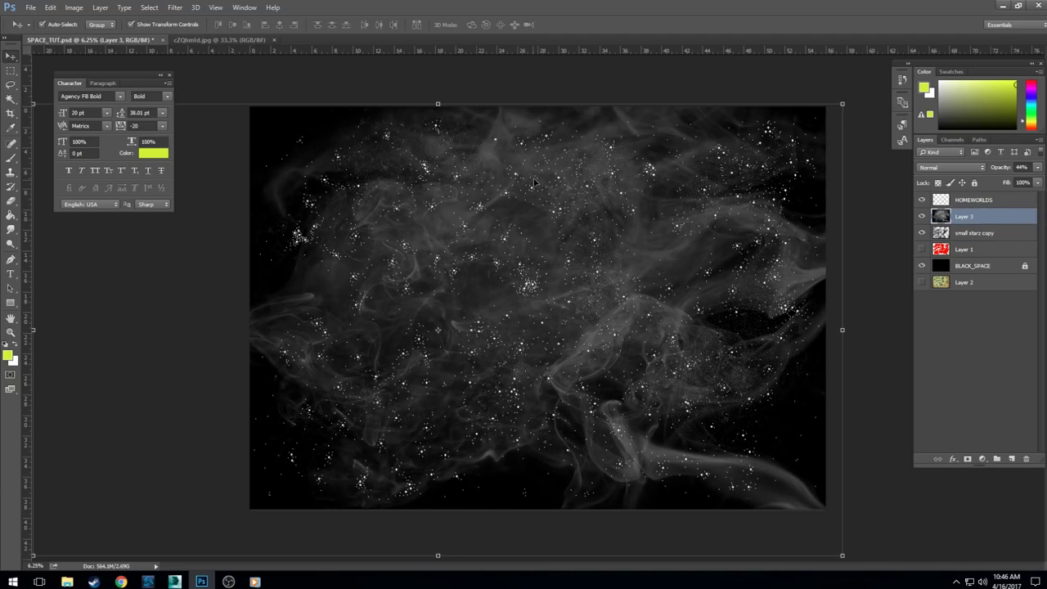
{"action": "left_click", "coordinate": [969, 201]}
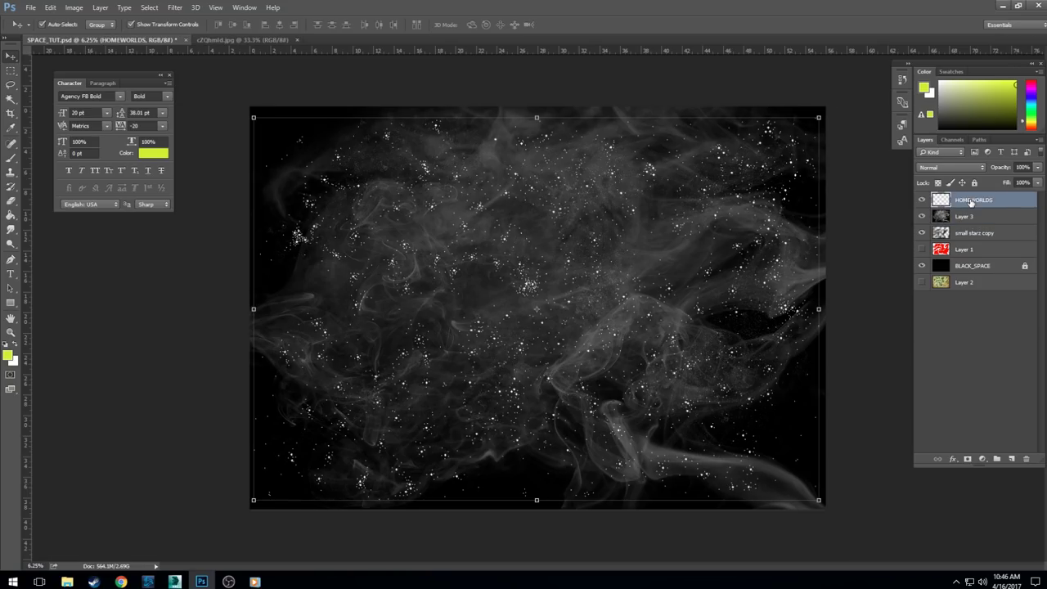
{"action": "left_click_drag", "start_coordinate": [966, 219], "coordinate": [970, 201]}
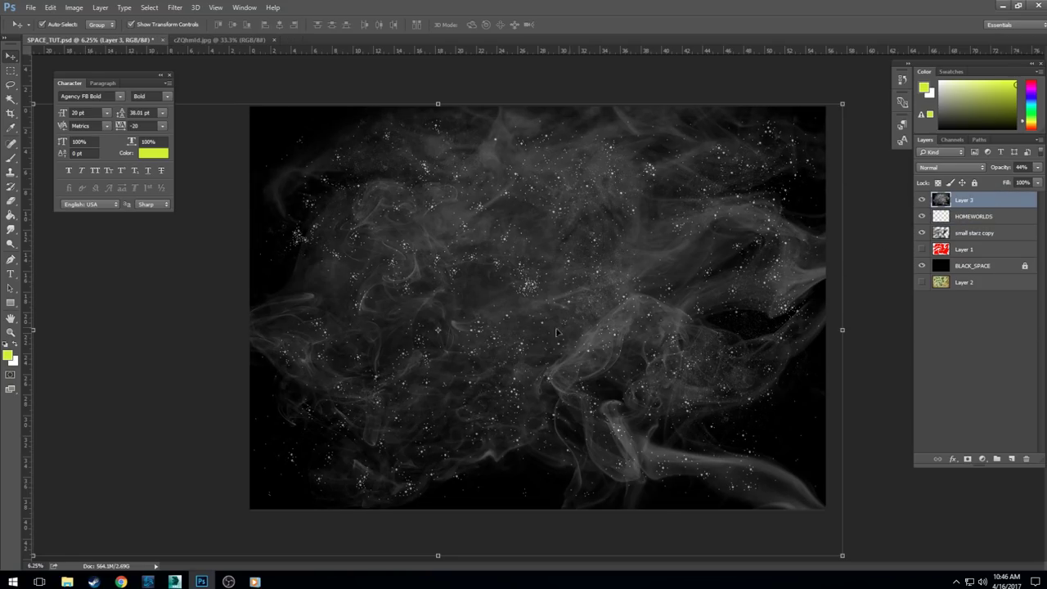
Step: Set the smoke layer's opacity to 26%
{"action": "left_click", "coordinate": [1036, 183]}
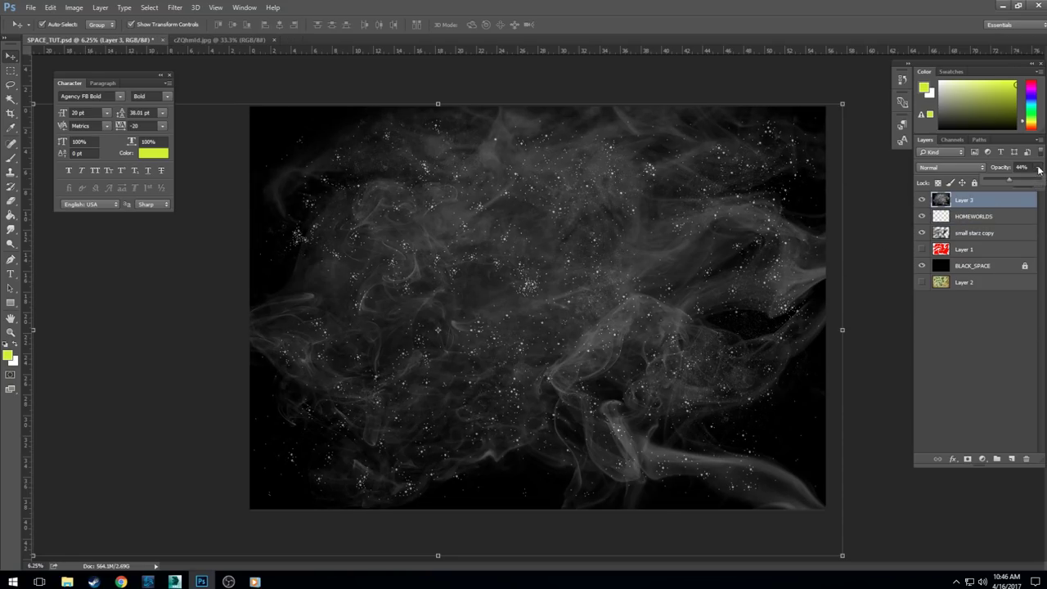
{"action": "left_click", "coordinate": [995, 181]}
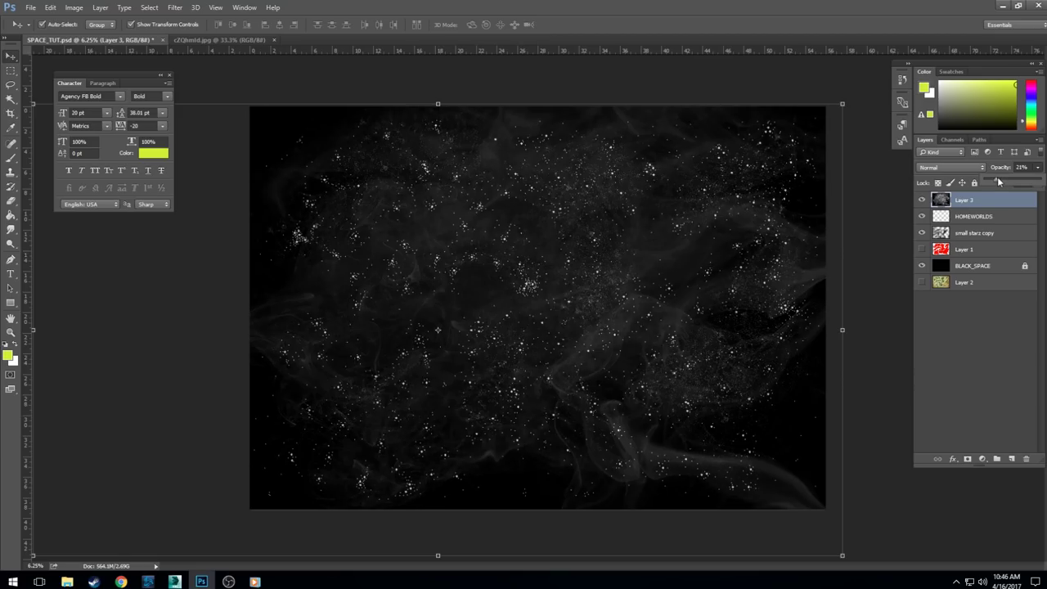
{"action": "left_click_drag", "start_coordinate": [998, 181], "coordinate": [1003, 182]}
Step: Examine up close how the faint smoke overlay blends with the stars across the canvas
{"action": "scroll", "coordinate": [671, 314], "scroll_direction": "up", "scroll_amount": 1}
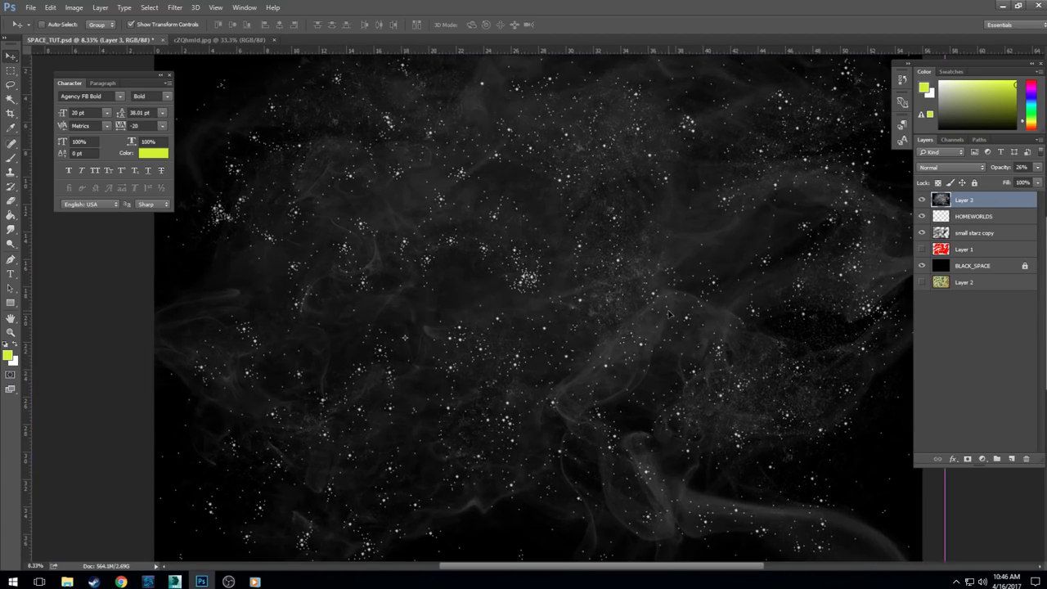
{"action": "scroll", "coordinate": [669, 315], "scroll_direction": "up", "scroll_amount": 1}
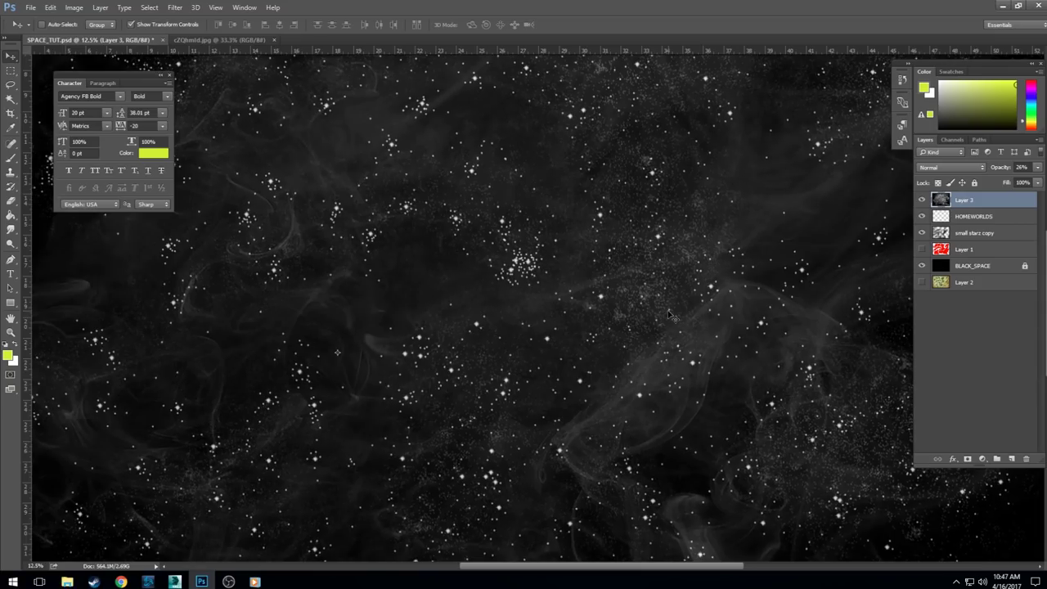
{"action": "scroll", "coordinate": [668, 314], "scroll_direction": "up", "scroll_amount": 1}
{"action": "scroll", "coordinate": [669, 315], "scroll_direction": "up", "scroll_amount": 1}
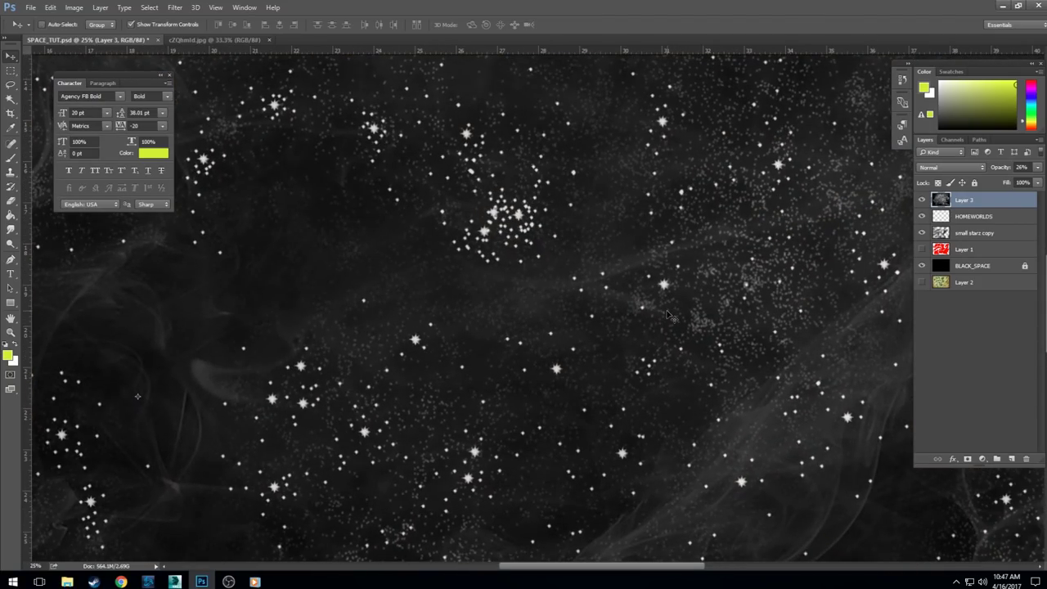
{"action": "scroll", "coordinate": [668, 315], "scroll_direction": "up", "scroll_amount": 1}
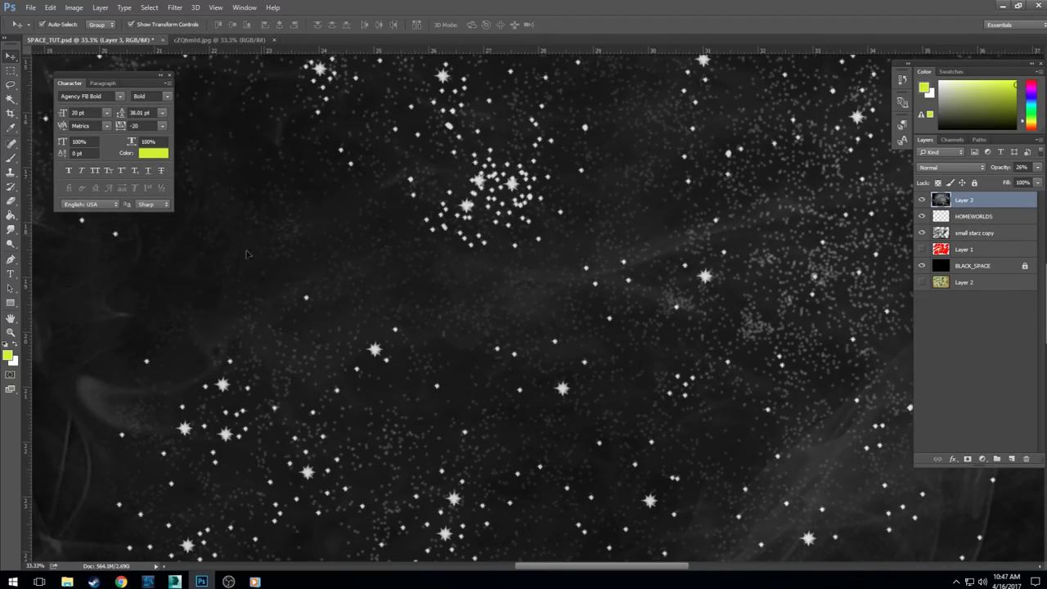
{"action": "scroll", "coordinate": [495, 329], "scroll_direction": "down", "scroll_amount": 1}
{"action": "scroll", "coordinate": [495, 330], "scroll_direction": "down", "scroll_amount": 1}
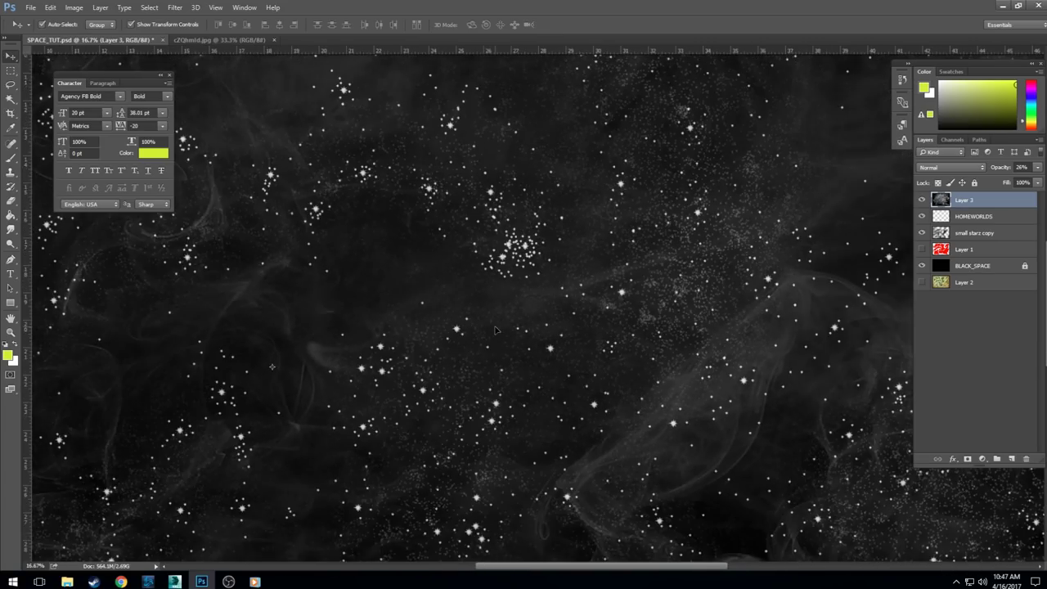
{"action": "scroll", "coordinate": [494, 330], "scroll_direction": "down", "scroll_amount": 1}
{"action": "scroll", "coordinate": [624, 377], "scroll_direction": "down", "scroll_amount": 1}
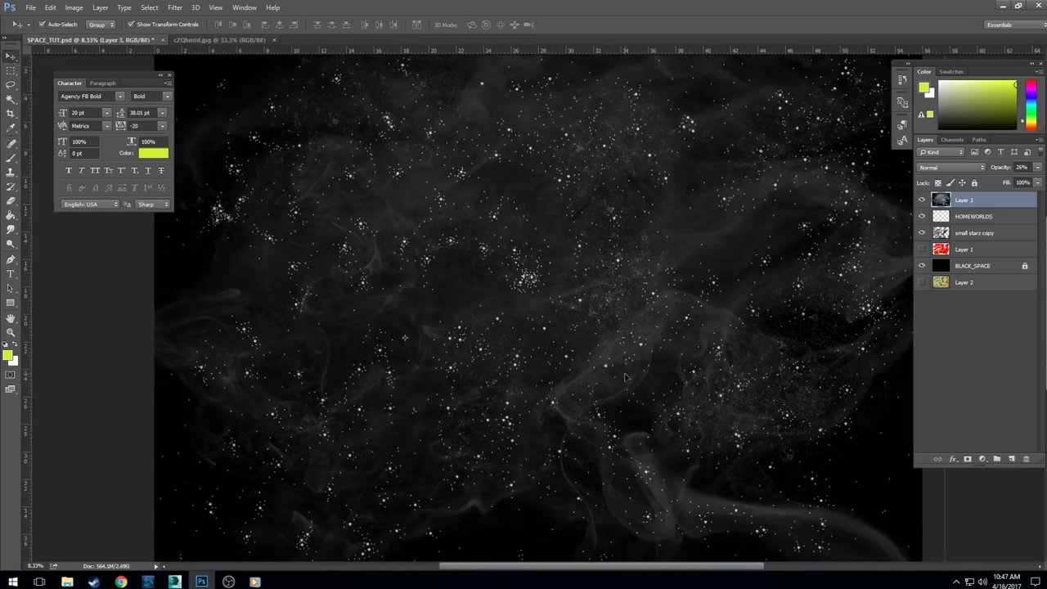
{"action": "scroll", "coordinate": [625, 377], "scroll_direction": "down", "scroll_amount": 1}
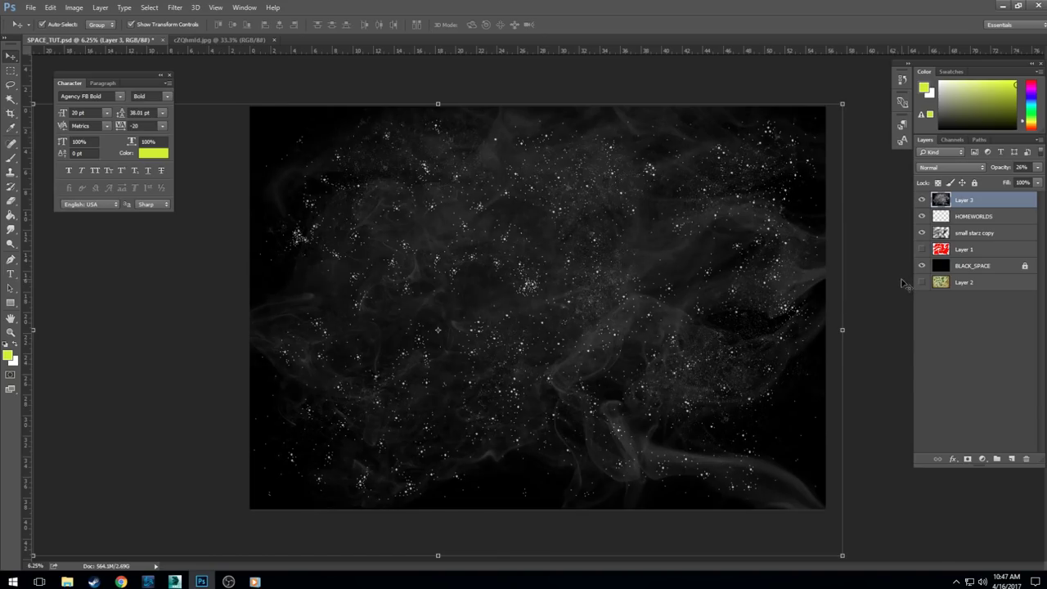
Step: Group the HOMEWORLDS, small starz copy and Layer 1 layers, name the group "stars" and toggle its visibility off and on
{"action": "left_click", "coordinate": [969, 217]}
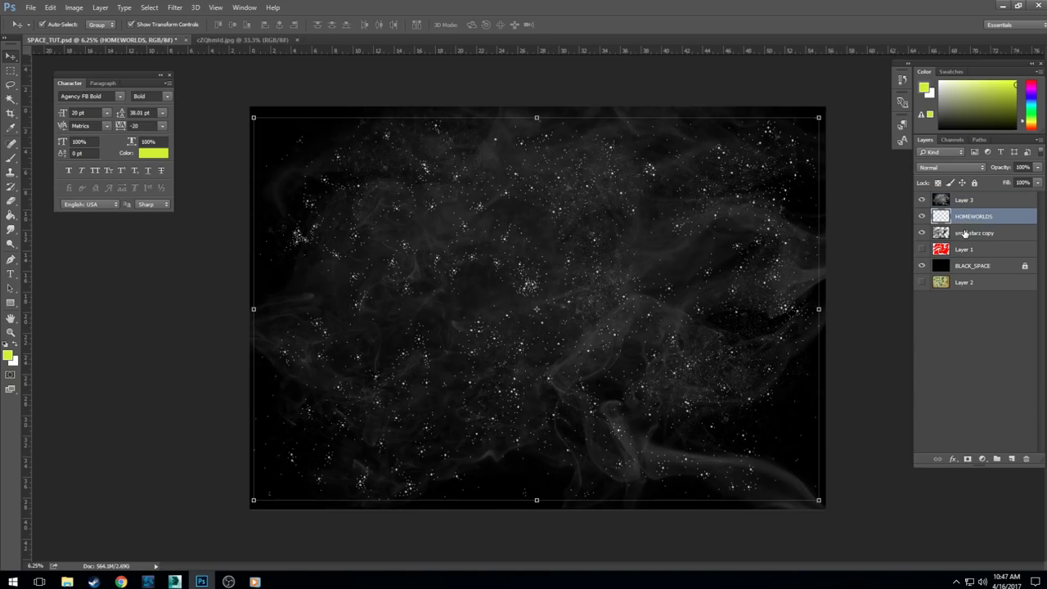
{"action": "left_click", "coordinate": [964, 234], "text": "shift"}
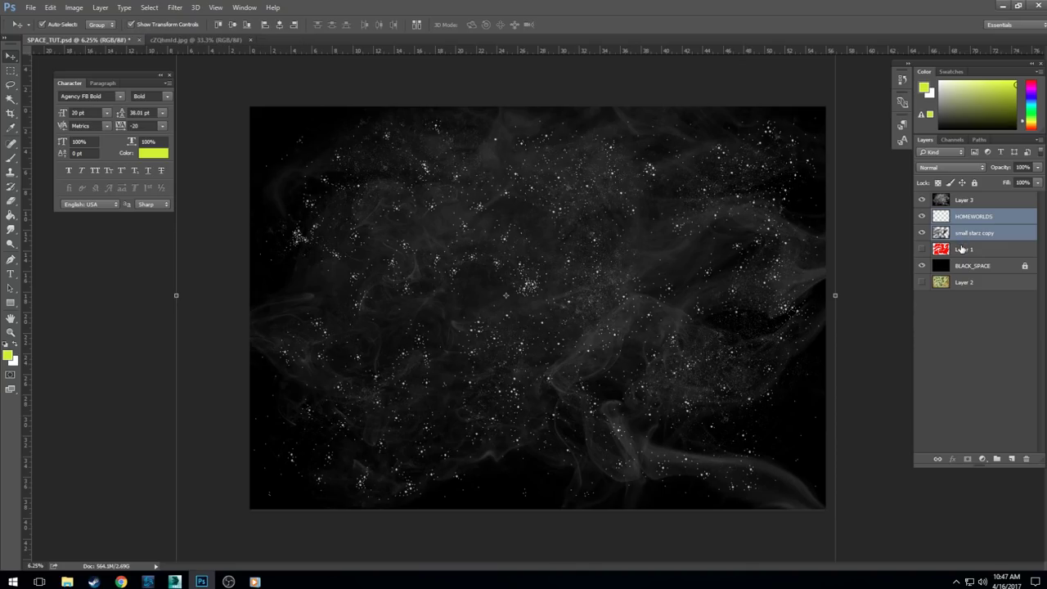
{"action": "left_click", "coordinate": [962, 250], "text": "shift"}
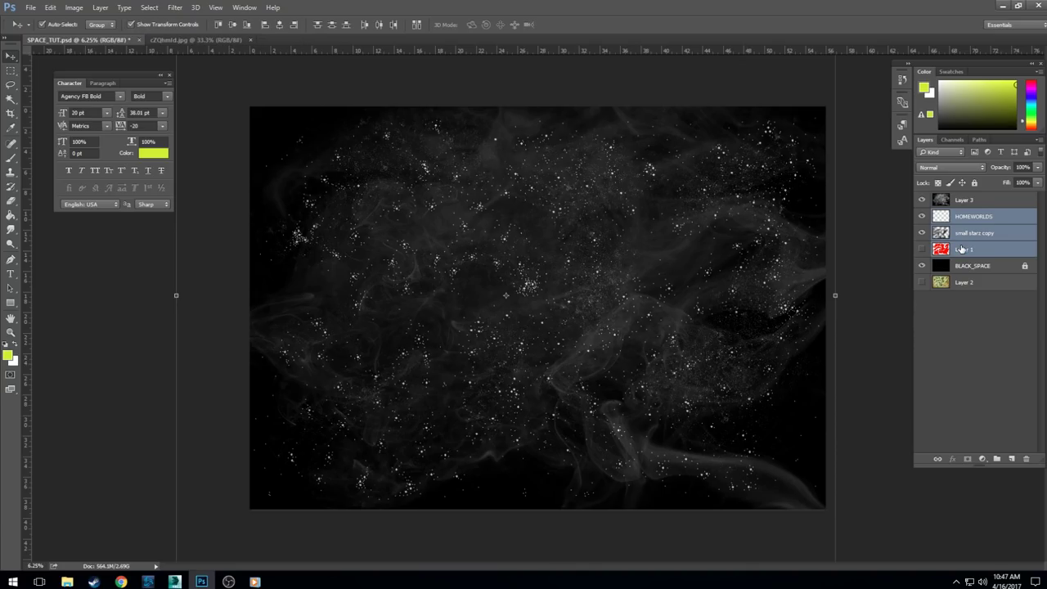
{"action": "left_click", "coordinate": [995, 458]}
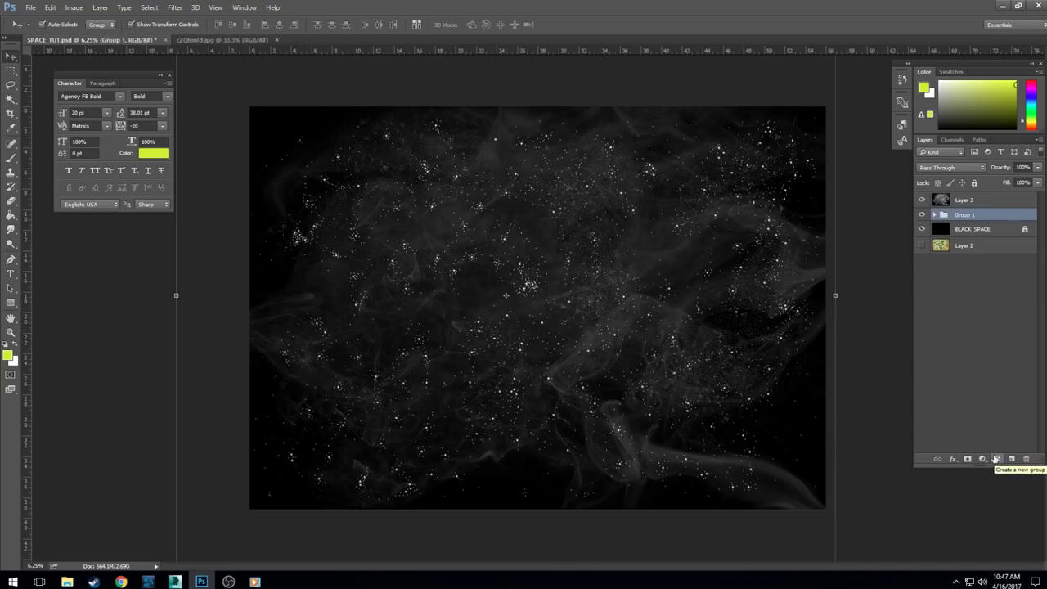
{"action": "double_click", "coordinate": [969, 215]}
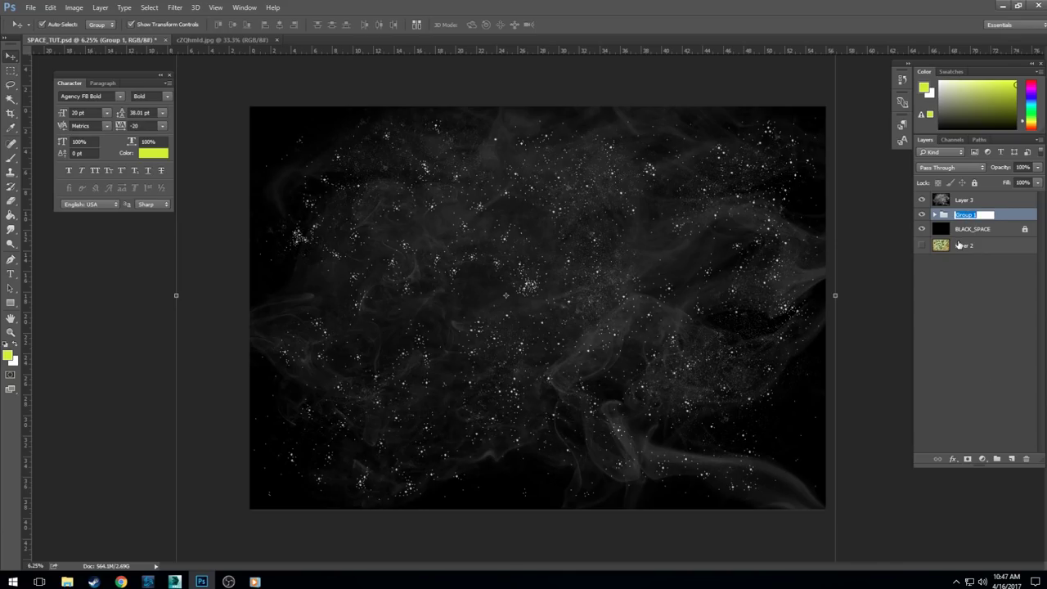
{"action": "type", "text": "stars"}
{"action": "left_click", "coordinate": [961, 270]}
{"action": "left_click", "coordinate": [922, 214]}
{"action": "left_click", "coordinate": [921, 214]}
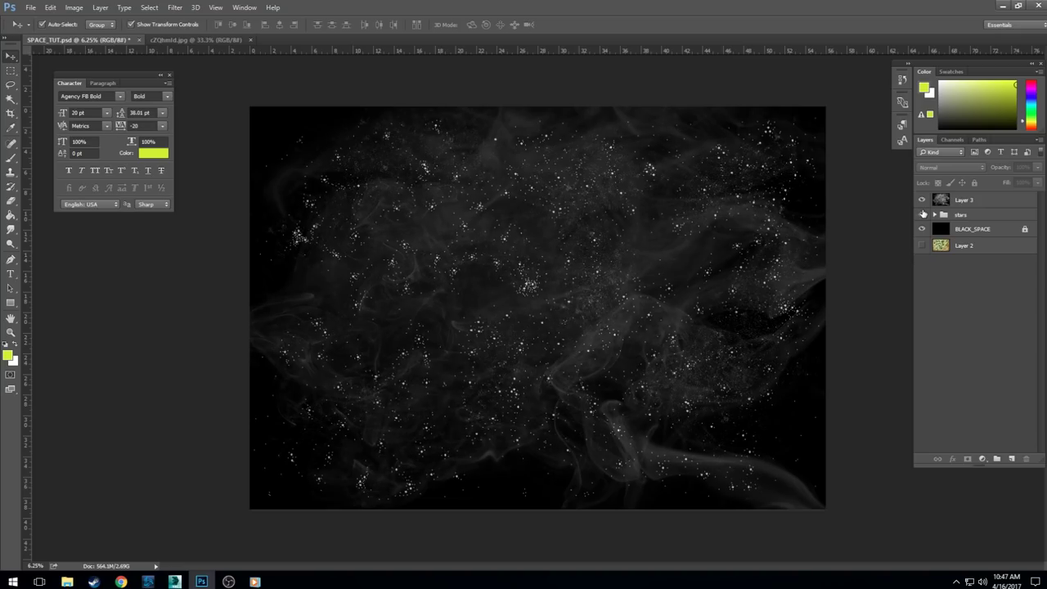
Step: Rename the smoke layer at the top of the stack as "neubla"
{"action": "left_click", "coordinate": [981, 200]}
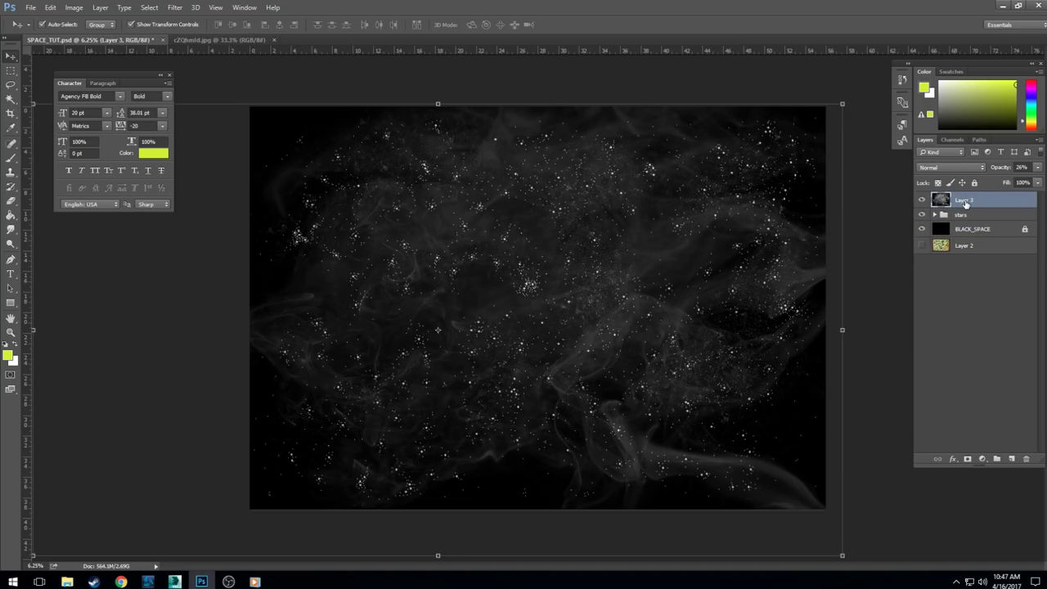
{"action": "double_click", "coordinate": [966, 201]}
{"action": "key", "text": "BackSpace"}
{"action": "type", "text": "neubla"}
{"action": "key", "text": "Return"}
Step: Apply a Levels adjustment to the neubla layer with input levels of 29, 0.91 and 187
{"action": "left_click", "coordinate": [50, 8]}
{"action": "mouse_move", "coordinate": [74, 7]}
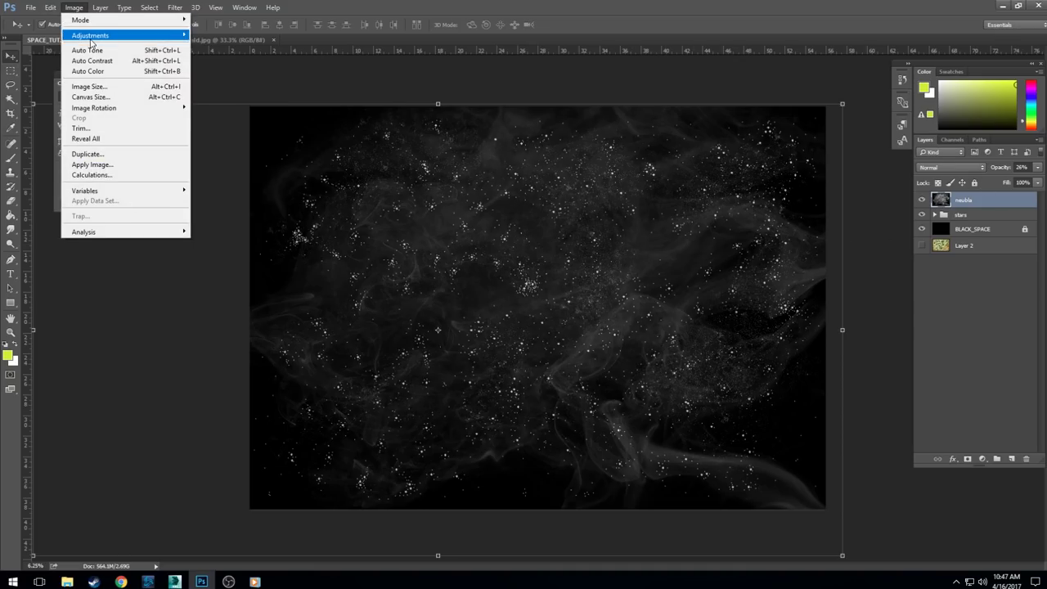
{"action": "mouse_move", "coordinate": [90, 35]}
{"action": "left_click", "coordinate": [223, 47]}
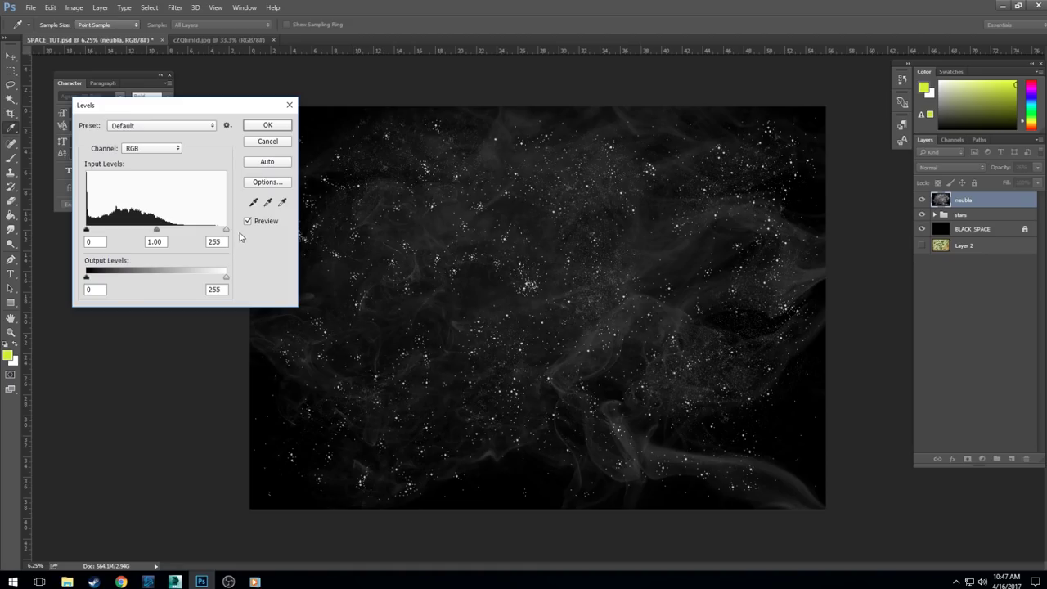
{"action": "left_click_drag", "start_coordinate": [226, 233], "coordinate": [102, 234]}
{"action": "left_click_drag", "start_coordinate": [172, 230], "coordinate": [148, 234]}
{"action": "left_click", "coordinate": [189, 235]}
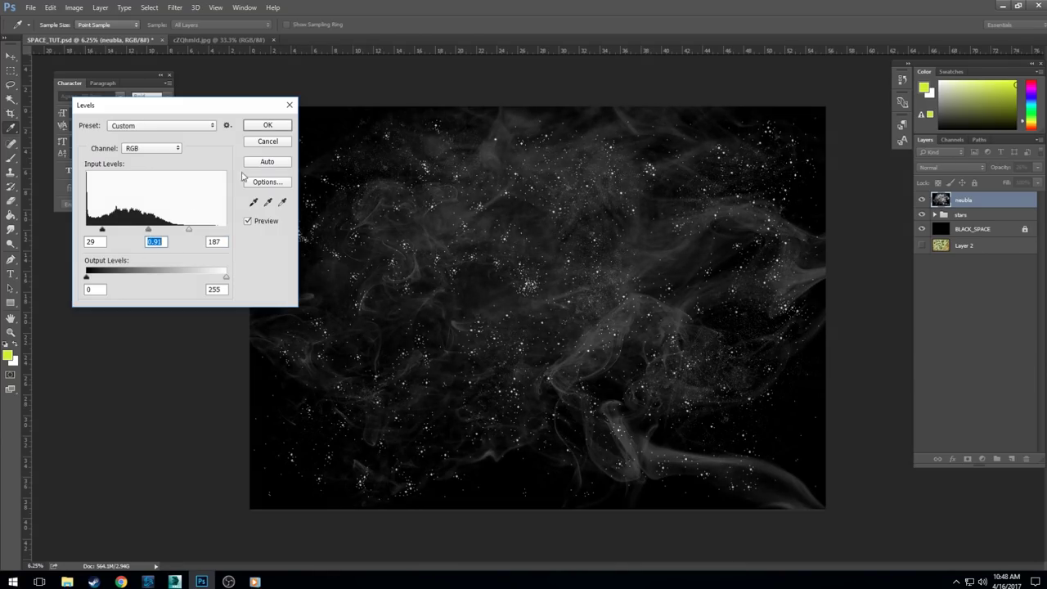
{"action": "left_click", "coordinate": [265, 125]}
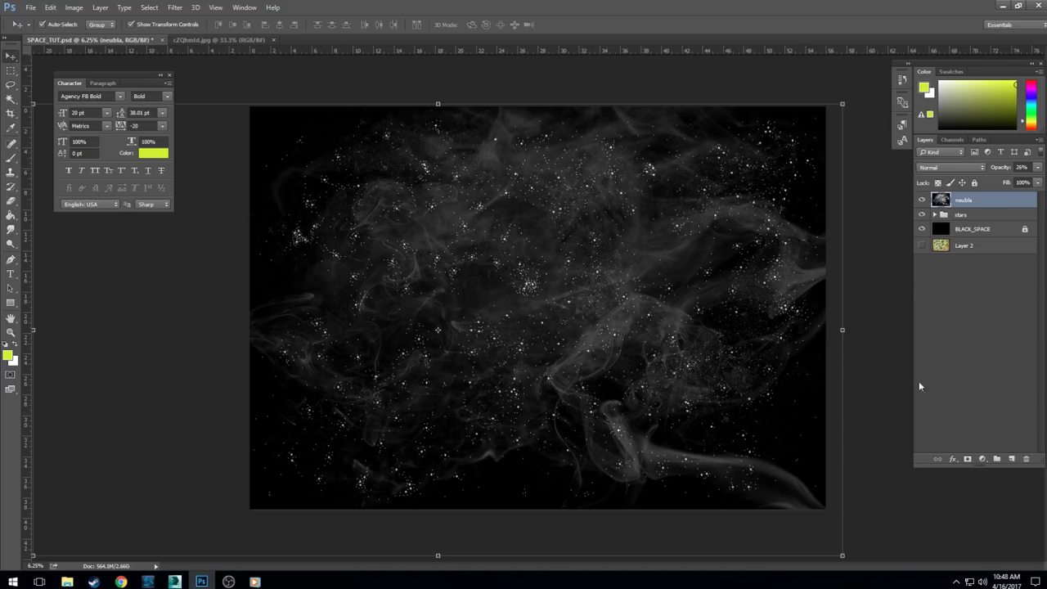
Step: Add an empty layer above neubla and set the foreground color to turquoise 00e9c0
{"action": "left_click", "coordinate": [1010, 458]}
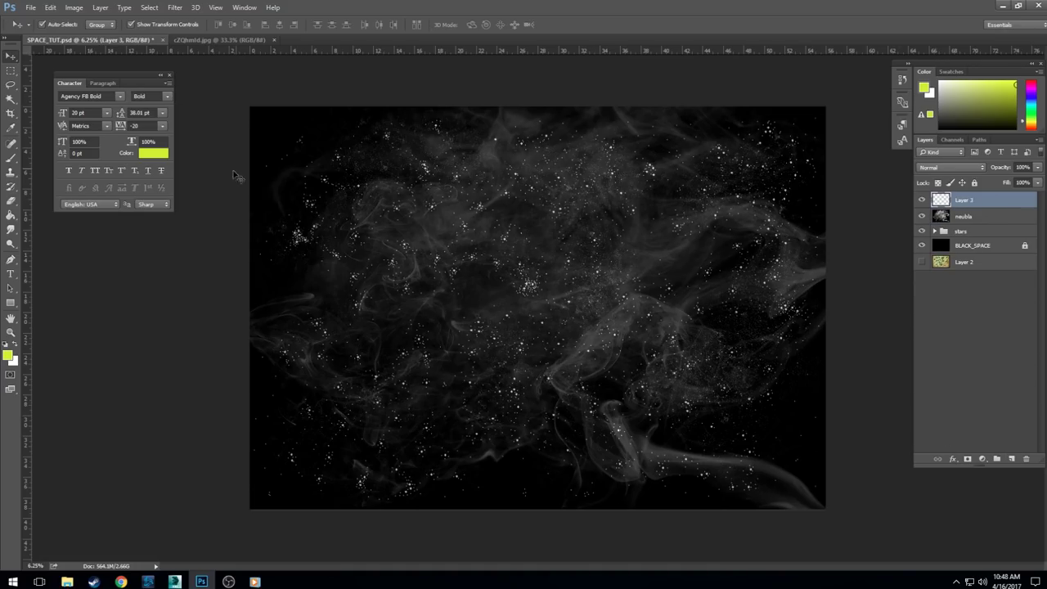
{"action": "left_click", "coordinate": [8, 355]}
{"action": "left_click", "coordinate": [721, 398]}
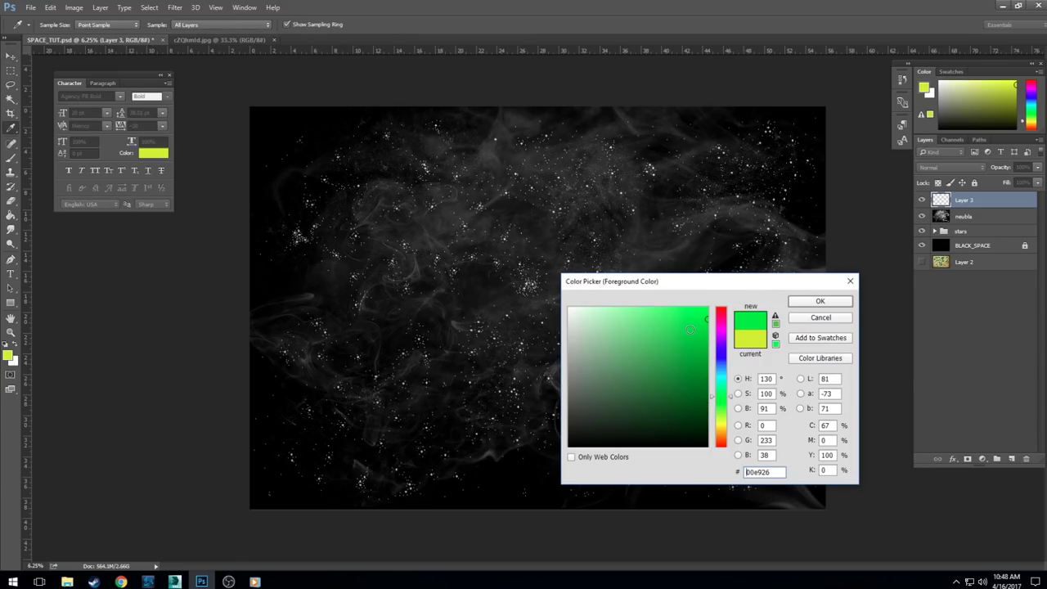
{"action": "left_click_drag", "start_coordinate": [725, 386], "coordinate": [709, 374]}
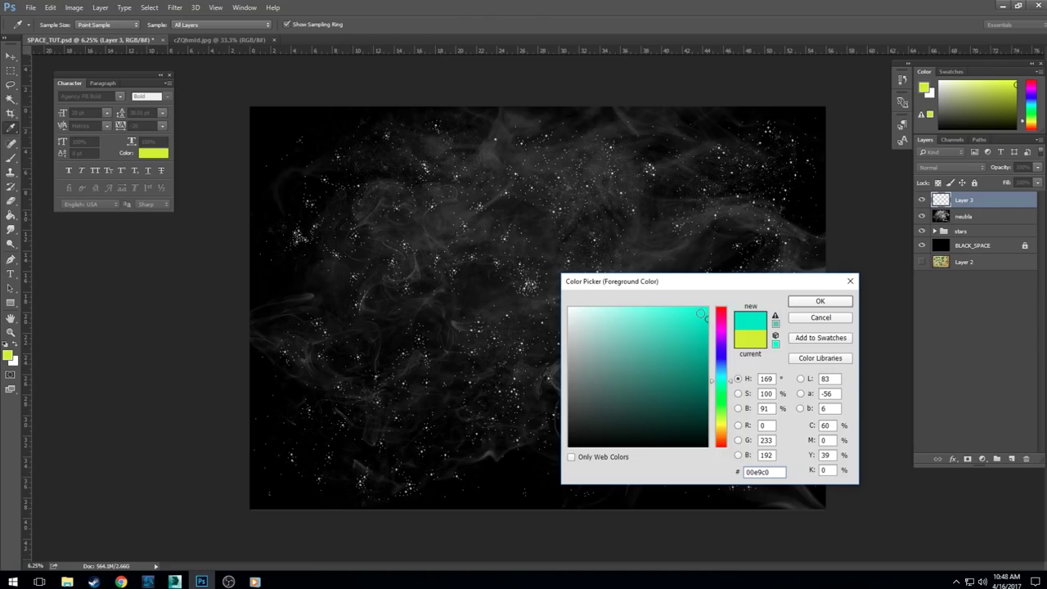
{"action": "left_click", "coordinate": [796, 305]}
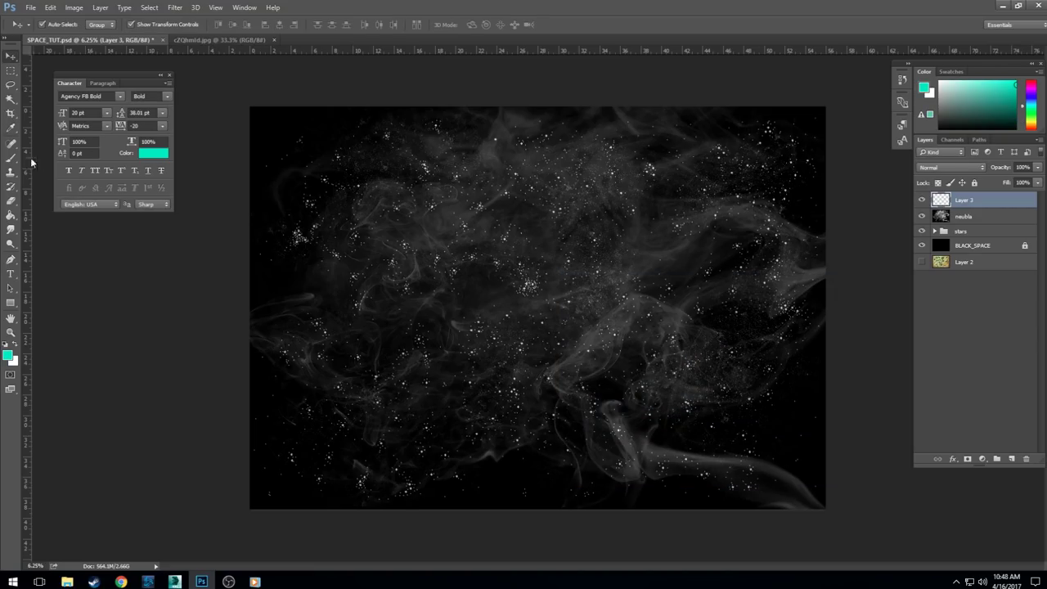
Step: Set up a soft Brush of 1163 px with 0% hardness and 36% opacity
{"action": "left_click", "coordinate": [10, 157]}
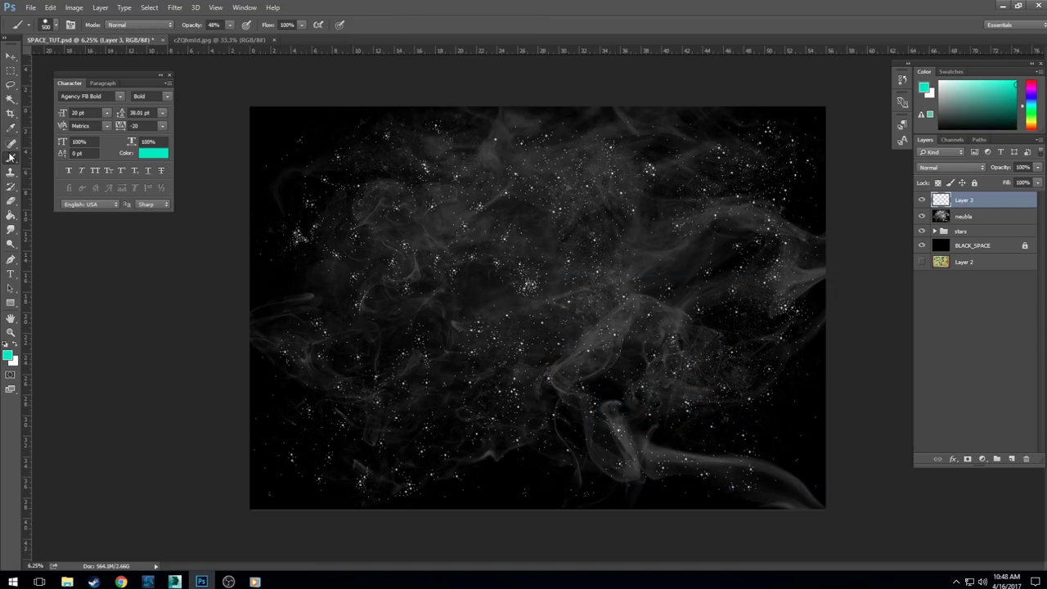
{"action": "left_click", "coordinate": [49, 28]}
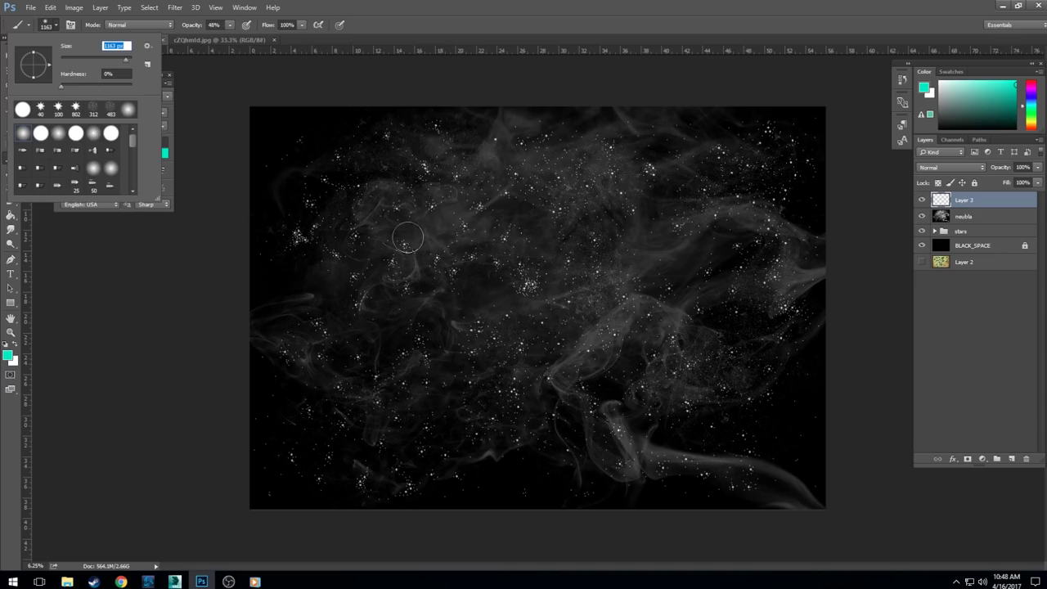
{"action": "left_click", "coordinate": [231, 27]}
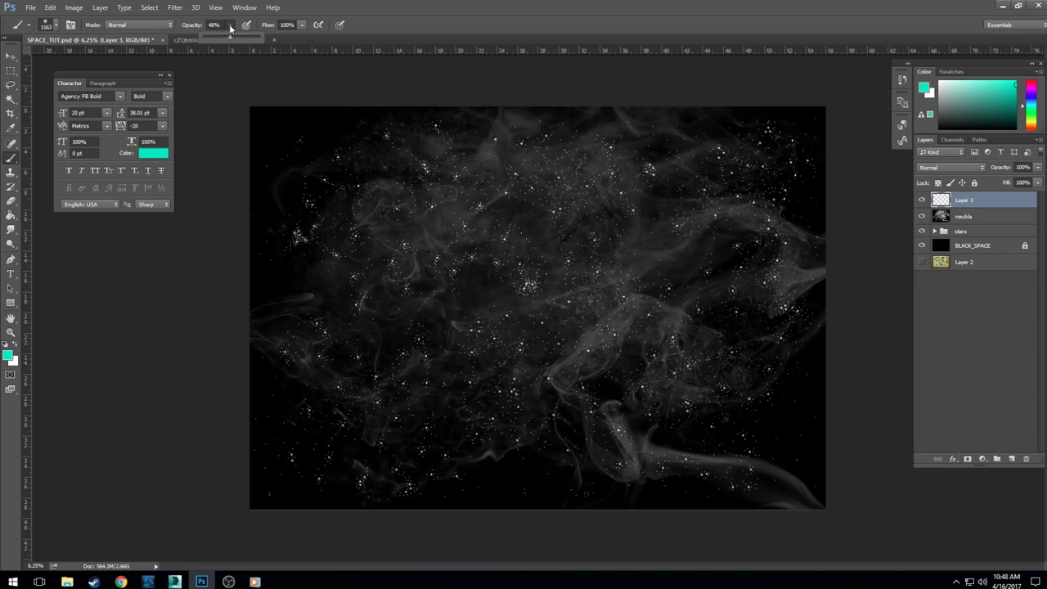
{"action": "left_click_drag", "start_coordinate": [229, 37], "coordinate": [226, 40]}
Step: Paint a first pass of turquoise strokes on the new layer, following the smoke wisps across the canvas
{"action": "mouse_move", "coordinate": [686, 328]}
{"action": "left_mouse_down"}
{"action": "mouse_move", "coordinate": [625, 325]}
{"action": "mouse_move", "coordinate": [585, 359]}
{"action": "mouse_move", "coordinate": [562, 400]}
{"action": "mouse_move", "coordinate": [593, 458]}
{"action": "mouse_move", "coordinate": [633, 470]}
{"action": "mouse_move", "coordinate": [628, 442]}
{"action": "mouse_move", "coordinate": [756, 466]}
{"action": "mouse_move", "coordinate": [801, 498]}
{"action": "mouse_move", "coordinate": [669, 462]}
{"action": "left_mouse_up"}
{"action": "mouse_move", "coordinate": [651, 402]}
{"action": "left_mouse_down"}
{"action": "mouse_move", "coordinate": [702, 370]}
{"action": "mouse_move", "coordinate": [742, 376]}
{"action": "mouse_move", "coordinate": [767, 364]}
{"action": "mouse_move", "coordinate": [780, 302]}
{"action": "mouse_move", "coordinate": [805, 281]}
{"action": "mouse_move", "coordinate": [689, 309]}
{"action": "left_mouse_up"}
{"action": "mouse_move", "coordinate": [758, 275]}
{"action": "left_mouse_down"}
{"action": "mouse_move", "coordinate": [751, 218]}
{"action": "mouse_move", "coordinate": [642, 254]}
{"action": "left_mouse_up"}
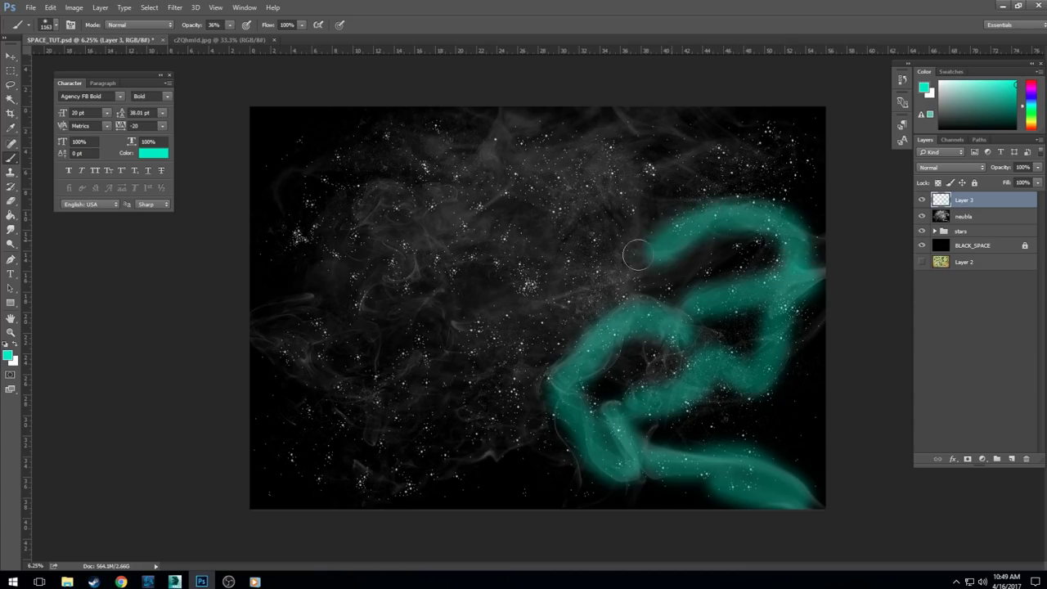
{"action": "mouse_move", "coordinate": [626, 205]}
{"action": "left_mouse_down"}
{"action": "mouse_move", "coordinate": [667, 167]}
{"action": "mouse_move", "coordinate": [764, 152]}
{"action": "left_mouse_up"}
{"action": "left_click_drag", "start_coordinate": [765, 152], "coordinate": [687, 159]}
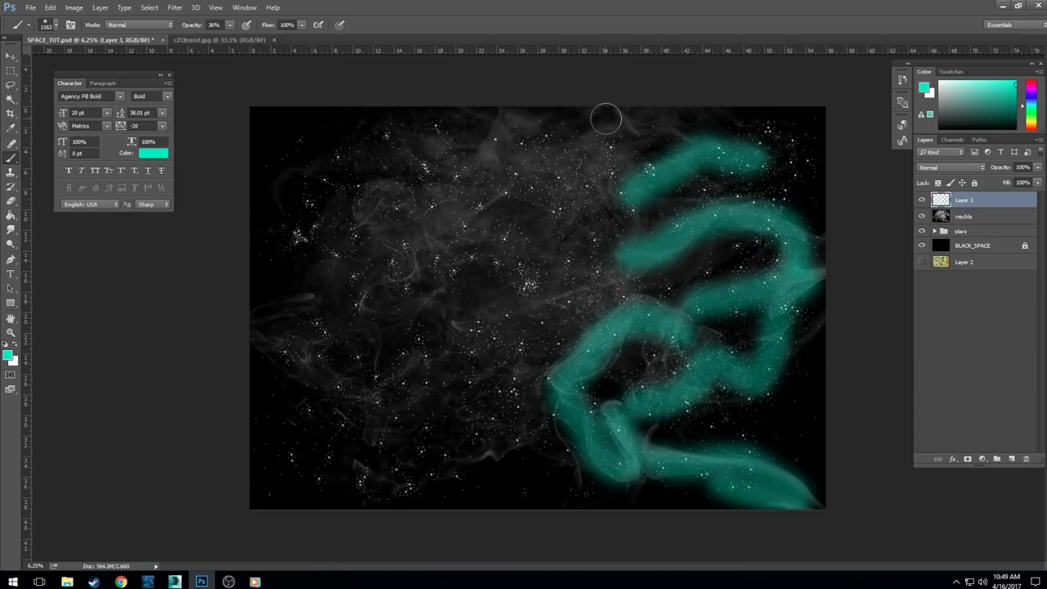
{"action": "mouse_move", "coordinate": [605, 118]}
{"action": "left_mouse_down"}
{"action": "mouse_move", "coordinate": [639, 141]}
{"action": "mouse_move", "coordinate": [566, 156]}
{"action": "mouse_move", "coordinate": [511, 144]}
{"action": "mouse_move", "coordinate": [524, 123]}
{"action": "mouse_move", "coordinate": [496, 149]}
{"action": "mouse_move", "coordinate": [501, 179]}
{"action": "mouse_move", "coordinate": [442, 233]}
{"action": "left_mouse_up"}
{"action": "mouse_move", "coordinate": [448, 190]}
{"action": "left_mouse_down"}
{"action": "mouse_move", "coordinate": [352, 194]}
{"action": "mouse_move", "coordinate": [383, 213]}
{"action": "mouse_move", "coordinate": [378, 226]}
{"action": "mouse_move", "coordinate": [412, 275]}
{"action": "mouse_move", "coordinate": [363, 283]}
{"action": "mouse_move", "coordinate": [365, 311]}
{"action": "mouse_move", "coordinate": [307, 335]}
{"action": "mouse_move", "coordinate": [288, 350]}
{"action": "mouse_move", "coordinate": [291, 363]}
{"action": "mouse_move", "coordinate": [349, 382]}
{"action": "mouse_move", "coordinate": [403, 373]}
{"action": "mouse_move", "coordinate": [459, 329]}
{"action": "mouse_move", "coordinate": [530, 305]}
{"action": "mouse_move", "coordinate": [494, 254]}
{"action": "left_mouse_up"}
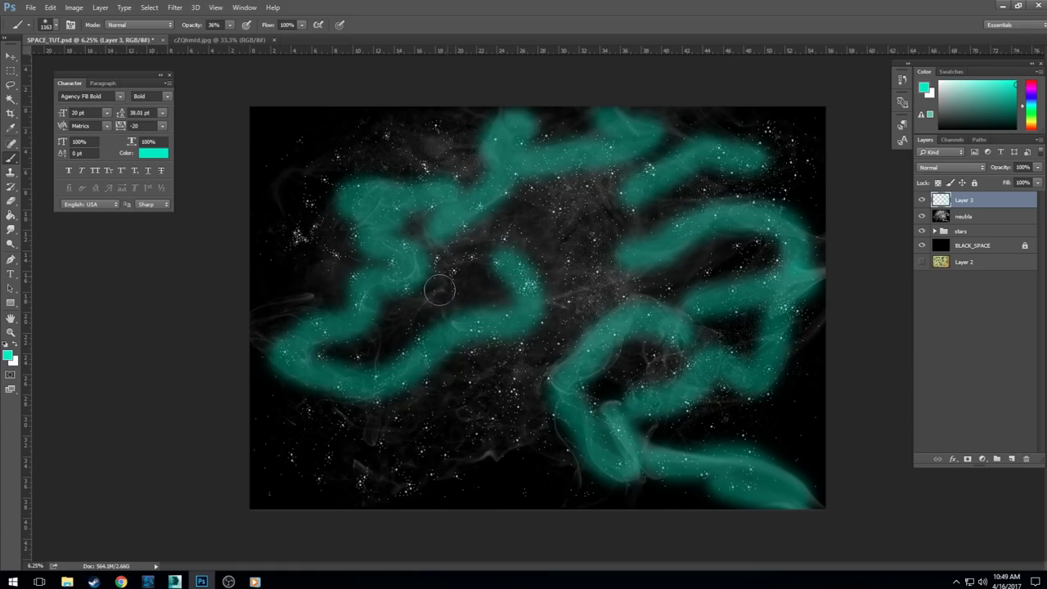
{"action": "mouse_move", "coordinate": [483, 369]}
{"action": "left_mouse_down"}
{"action": "mouse_move", "coordinate": [377, 429]}
{"action": "mouse_move", "coordinate": [421, 450]}
{"action": "mouse_move", "coordinate": [413, 472]}
{"action": "mouse_move", "coordinate": [331, 474]}
{"action": "mouse_move", "coordinate": [403, 488]}
{"action": "mouse_move", "coordinate": [526, 439]}
{"action": "mouse_move", "coordinate": [526, 406]}
{"action": "mouse_move", "coordinate": [606, 336]}
{"action": "left_mouse_up"}
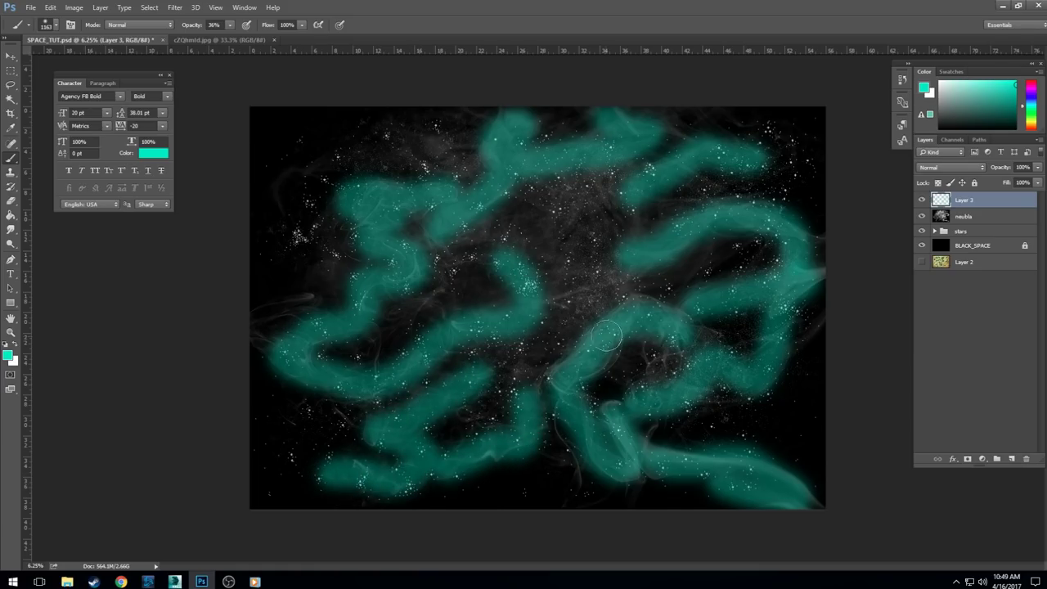
{"action": "mouse_move", "coordinate": [311, 181]}
{"action": "left_mouse_down"}
{"action": "mouse_move", "coordinate": [292, 169]}
{"action": "mouse_move", "coordinate": [276, 206]}
{"action": "left_mouse_up"}
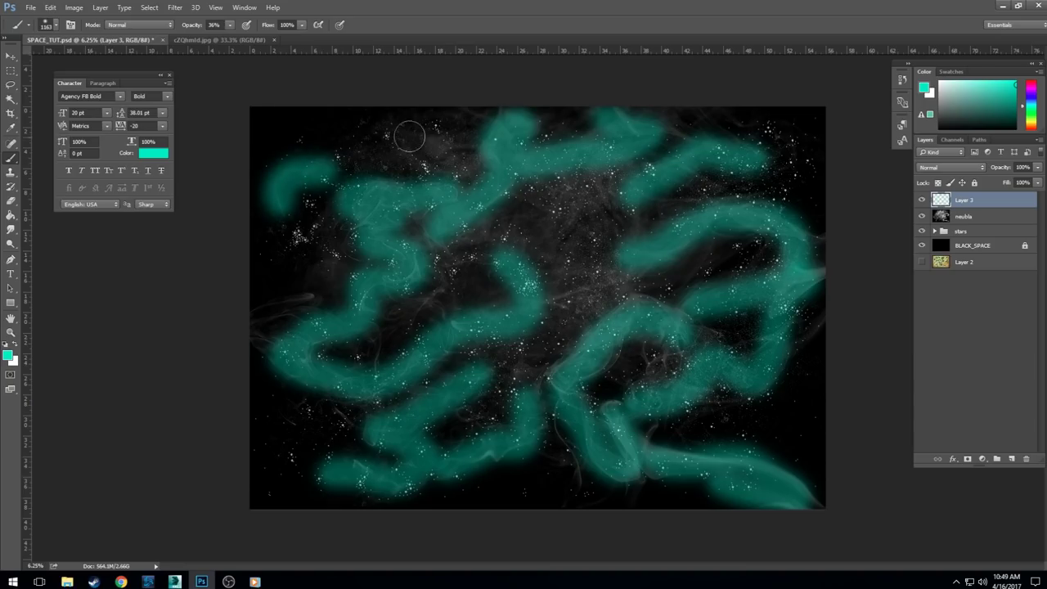
{"action": "mouse_move", "coordinate": [409, 136]}
{"action": "left_mouse_down"}
{"action": "mouse_move", "coordinate": [452, 138]}
{"action": "mouse_move", "coordinate": [479, 123]}
{"action": "mouse_move", "coordinate": [579, 156]}
{"action": "left_mouse_up"}
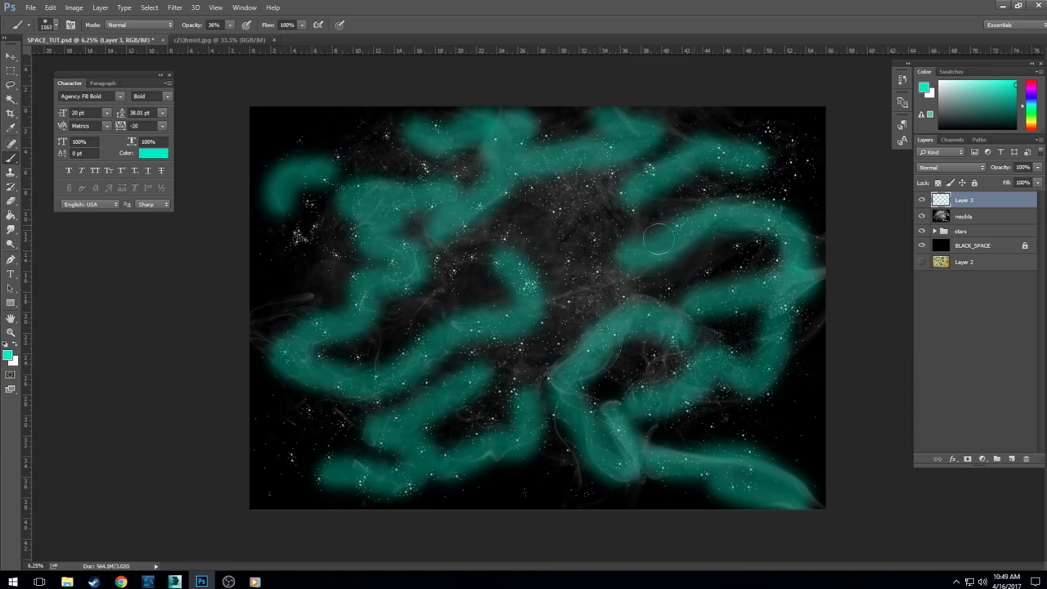
Step: Layer a second pass of turquoise strokes over the painted wisps and into the gaps to build up denser color
{"action": "mouse_move", "coordinate": [791, 283]}
{"action": "left_mouse_down"}
{"action": "mouse_move", "coordinate": [732, 299]}
{"action": "mouse_move", "coordinate": [816, 264]}
{"action": "mouse_move", "coordinate": [811, 241]}
{"action": "mouse_move", "coordinate": [767, 264]}
{"action": "mouse_move", "coordinate": [790, 225]}
{"action": "mouse_move", "coordinate": [732, 244]}
{"action": "mouse_move", "coordinate": [711, 231]}
{"action": "mouse_move", "coordinate": [687, 260]}
{"action": "mouse_move", "coordinate": [585, 263]}
{"action": "left_mouse_up"}
{"action": "mouse_move", "coordinate": [664, 343]}
{"action": "left_mouse_down"}
{"action": "mouse_move", "coordinate": [721, 346]}
{"action": "mouse_move", "coordinate": [642, 330]}
{"action": "mouse_move", "coordinate": [675, 358]}
{"action": "mouse_move", "coordinate": [633, 325]}
{"action": "mouse_move", "coordinate": [586, 353]}
{"action": "mouse_move", "coordinate": [647, 348]}
{"action": "mouse_move", "coordinate": [576, 391]}
{"action": "mouse_move", "coordinate": [596, 446]}
{"action": "mouse_move", "coordinate": [625, 468]}
{"action": "mouse_move", "coordinate": [616, 439]}
{"action": "mouse_move", "coordinate": [646, 453]}
{"action": "mouse_move", "coordinate": [725, 443]}
{"action": "mouse_move", "coordinate": [792, 472]}
{"action": "mouse_move", "coordinate": [734, 463]}
{"action": "left_mouse_up"}
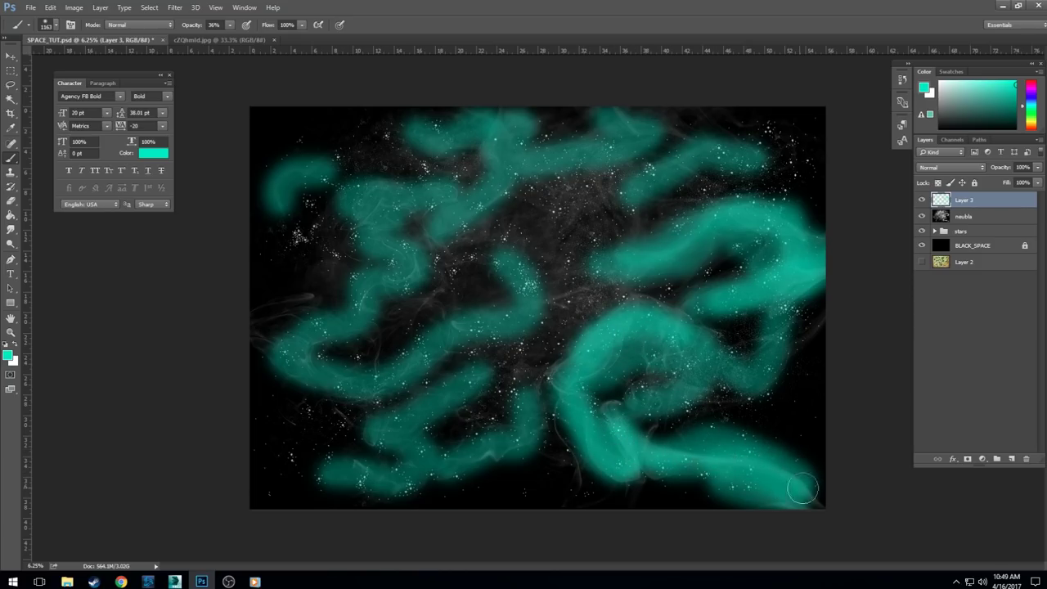
{"action": "mouse_move", "coordinate": [802, 489]}
{"action": "left_mouse_down"}
{"action": "mouse_move", "coordinate": [703, 473]}
{"action": "mouse_move", "coordinate": [565, 427]}
{"action": "mouse_move", "coordinate": [447, 471]}
{"action": "mouse_move", "coordinate": [573, 458]}
{"action": "mouse_move", "coordinate": [570, 490]}
{"action": "mouse_move", "coordinate": [532, 496]}
{"action": "left_mouse_up"}
{"action": "mouse_move", "coordinate": [530, 368]}
{"action": "left_mouse_down"}
{"action": "mouse_move", "coordinate": [449, 422]}
{"action": "mouse_move", "coordinate": [466, 397]}
{"action": "mouse_move", "coordinate": [403, 427]}
{"action": "mouse_move", "coordinate": [431, 445]}
{"action": "mouse_move", "coordinate": [421, 466]}
{"action": "mouse_move", "coordinate": [389, 465]}
{"action": "mouse_move", "coordinate": [372, 482]}
{"action": "mouse_move", "coordinate": [289, 472]}
{"action": "mouse_move", "coordinate": [342, 431]}
{"action": "mouse_move", "coordinate": [324, 408]}
{"action": "mouse_move", "coordinate": [357, 384]}
{"action": "mouse_move", "coordinate": [284, 352]}
{"action": "mouse_move", "coordinate": [321, 328]}
{"action": "mouse_move", "coordinate": [272, 317]}
{"action": "mouse_move", "coordinate": [325, 301]}
{"action": "mouse_move", "coordinate": [253, 323]}
{"action": "mouse_move", "coordinate": [271, 335]}
{"action": "mouse_move", "coordinate": [294, 311]}
{"action": "mouse_move", "coordinate": [282, 337]}
{"action": "mouse_move", "coordinate": [354, 356]}
{"action": "mouse_move", "coordinate": [382, 336]}
{"action": "mouse_move", "coordinate": [387, 363]}
{"action": "mouse_move", "coordinate": [422, 335]}
{"action": "mouse_move", "coordinate": [520, 316]}
{"action": "mouse_move", "coordinate": [520, 283]}
{"action": "mouse_move", "coordinate": [477, 226]}
{"action": "mouse_move", "coordinate": [529, 161]}
{"action": "mouse_move", "coordinate": [479, 112]}
{"action": "mouse_move", "coordinate": [589, 169]}
{"action": "mouse_move", "coordinate": [636, 152]}
{"action": "mouse_move", "coordinate": [613, 126]}
{"action": "mouse_move", "coordinate": [678, 143]}
{"action": "mouse_move", "coordinate": [681, 154]}
{"action": "mouse_move", "coordinate": [767, 149]}
{"action": "mouse_move", "coordinate": [703, 125]}
{"action": "mouse_move", "coordinate": [740, 115]}
{"action": "left_mouse_up"}
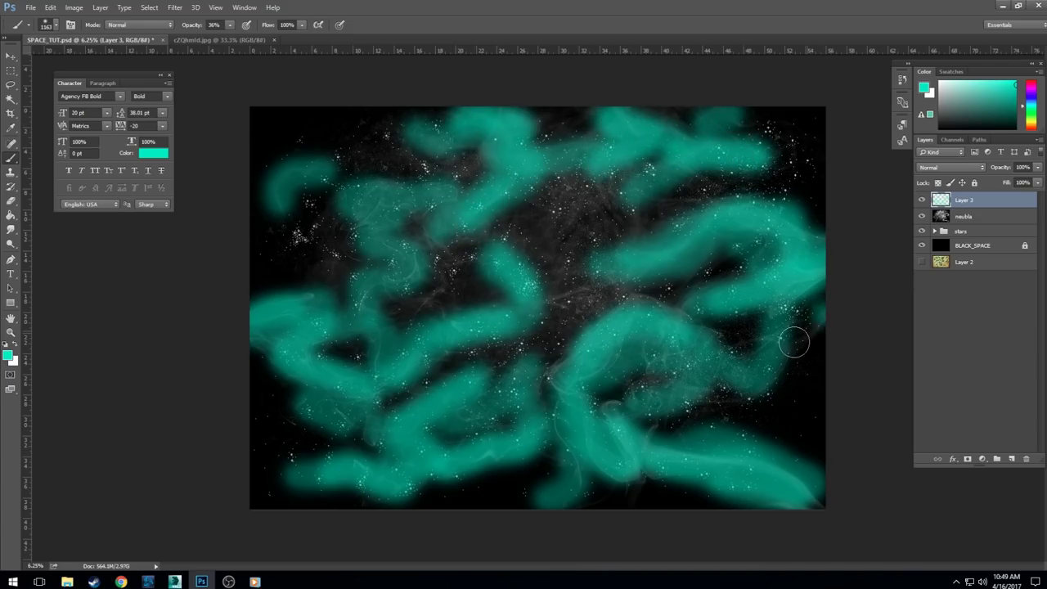
{"action": "left_click_drag", "start_coordinate": [794, 342], "coordinate": [816, 315]}
{"action": "mouse_move", "coordinate": [407, 201]}
{"action": "left_mouse_down"}
{"action": "mouse_move", "coordinate": [349, 228]}
{"action": "mouse_move", "coordinate": [347, 245]}
{"action": "mouse_move", "coordinate": [410, 256]}
{"action": "mouse_move", "coordinate": [423, 271]}
{"action": "mouse_move", "coordinate": [360, 293]}
{"action": "mouse_move", "coordinate": [372, 313]}
{"action": "mouse_move", "coordinate": [355, 326]}
{"action": "mouse_move", "coordinate": [384, 342]}
{"action": "mouse_move", "coordinate": [363, 383]}
{"action": "mouse_move", "coordinate": [314, 396]}
{"action": "mouse_move", "coordinate": [339, 422]}
{"action": "left_mouse_up"}
{"action": "mouse_move", "coordinate": [484, 418]}
{"action": "left_mouse_down"}
{"action": "mouse_move", "coordinate": [490, 458]}
{"action": "mouse_move", "coordinate": [535, 454]}
{"action": "mouse_move", "coordinate": [626, 400]}
{"action": "mouse_move", "coordinate": [556, 368]}
{"action": "mouse_move", "coordinate": [544, 351]}
{"action": "mouse_move", "coordinate": [544, 293]}
{"action": "mouse_move", "coordinate": [662, 300]}
{"action": "mouse_move", "coordinate": [622, 299]}
{"action": "mouse_move", "coordinate": [687, 323]}
{"action": "mouse_move", "coordinate": [597, 319]}
{"action": "mouse_move", "coordinate": [572, 360]}
{"action": "left_mouse_up"}
{"action": "mouse_move", "coordinate": [678, 458]}
{"action": "left_mouse_down"}
{"action": "mouse_move", "coordinate": [798, 490]}
{"action": "mouse_move", "coordinate": [603, 416]}
{"action": "left_mouse_up"}
{"action": "mouse_move", "coordinate": [473, 462]}
{"action": "left_mouse_down"}
{"action": "mouse_move", "coordinate": [336, 327]}
{"action": "mouse_move", "coordinate": [314, 357]}
{"action": "left_mouse_up"}
{"action": "mouse_move", "coordinate": [298, 211]}
{"action": "left_mouse_down"}
{"action": "mouse_move", "coordinate": [303, 180]}
{"action": "mouse_move", "coordinate": [367, 186]}
{"action": "mouse_move", "coordinate": [476, 163]}
{"action": "mouse_move", "coordinate": [466, 193]}
{"action": "mouse_move", "coordinate": [520, 195]}
{"action": "mouse_move", "coordinate": [684, 141]}
{"action": "mouse_move", "coordinate": [621, 114]}
{"action": "mouse_move", "coordinate": [711, 129]}
{"action": "mouse_move", "coordinate": [719, 149]}
{"action": "mouse_move", "coordinate": [650, 176]}
{"action": "left_mouse_up"}
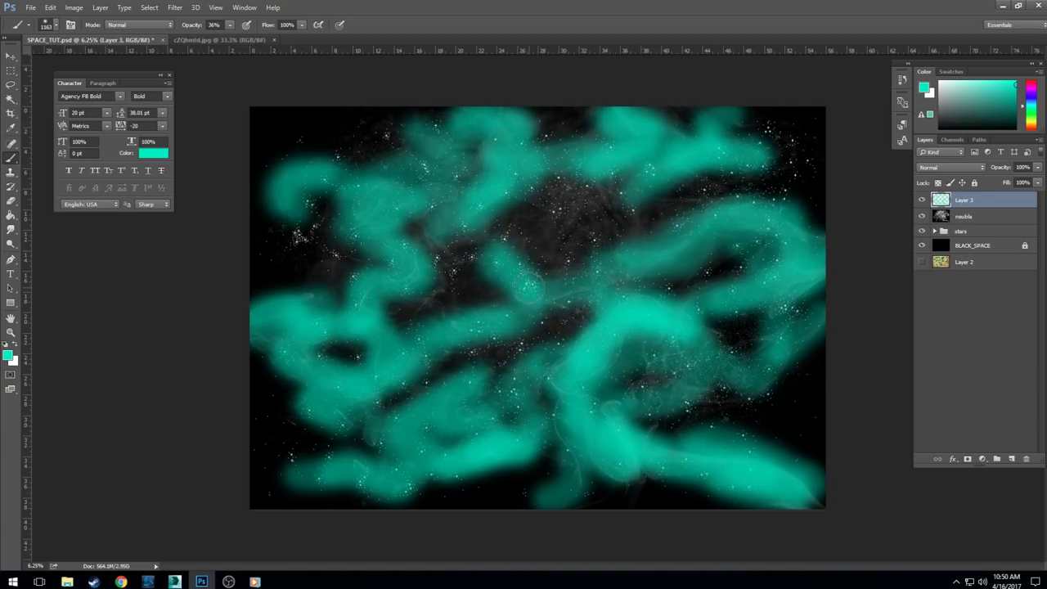
Step: Shift the foreground color to a bright green and brush it over the turquoise clouds in the upper and left areas of the canvas
{"action": "left_click", "coordinate": [8, 357]}
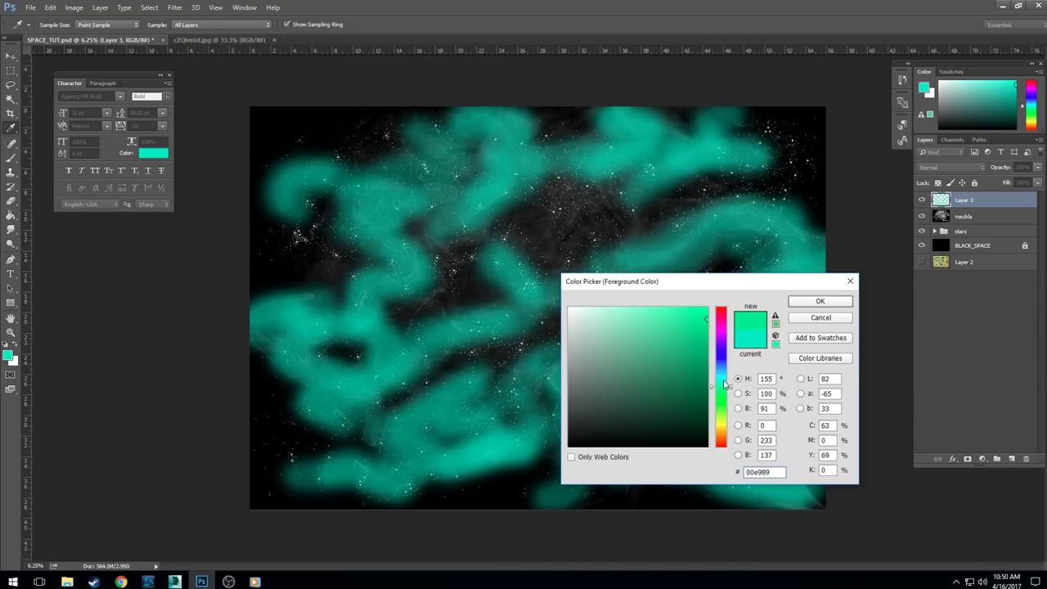
{"action": "left_click", "coordinate": [811, 301]}
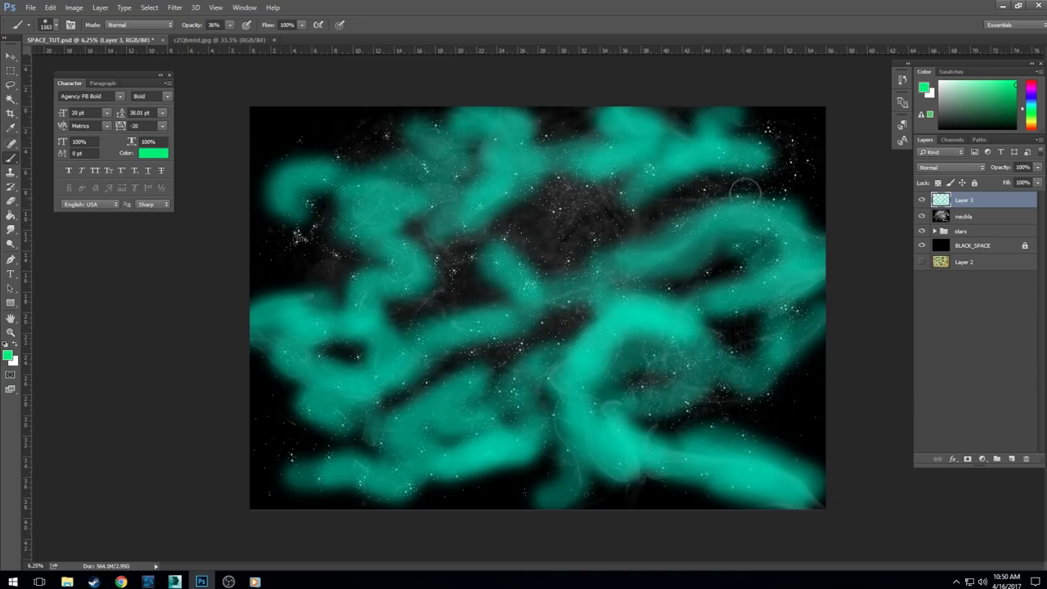
{"action": "mouse_move", "coordinate": [766, 178]}
{"action": "left_mouse_down"}
{"action": "mouse_move", "coordinate": [669, 182]}
{"action": "mouse_move", "coordinate": [631, 204]}
{"action": "mouse_move", "coordinate": [609, 200]}
{"action": "mouse_move", "coordinate": [651, 158]}
{"action": "mouse_move", "coordinate": [593, 181]}
{"action": "mouse_move", "coordinate": [564, 173]}
{"action": "mouse_move", "coordinate": [529, 184]}
{"action": "mouse_move", "coordinate": [518, 216]}
{"action": "mouse_move", "coordinate": [450, 247]}
{"action": "mouse_move", "coordinate": [426, 223]}
{"action": "mouse_move", "coordinate": [471, 161]}
{"action": "left_mouse_up"}
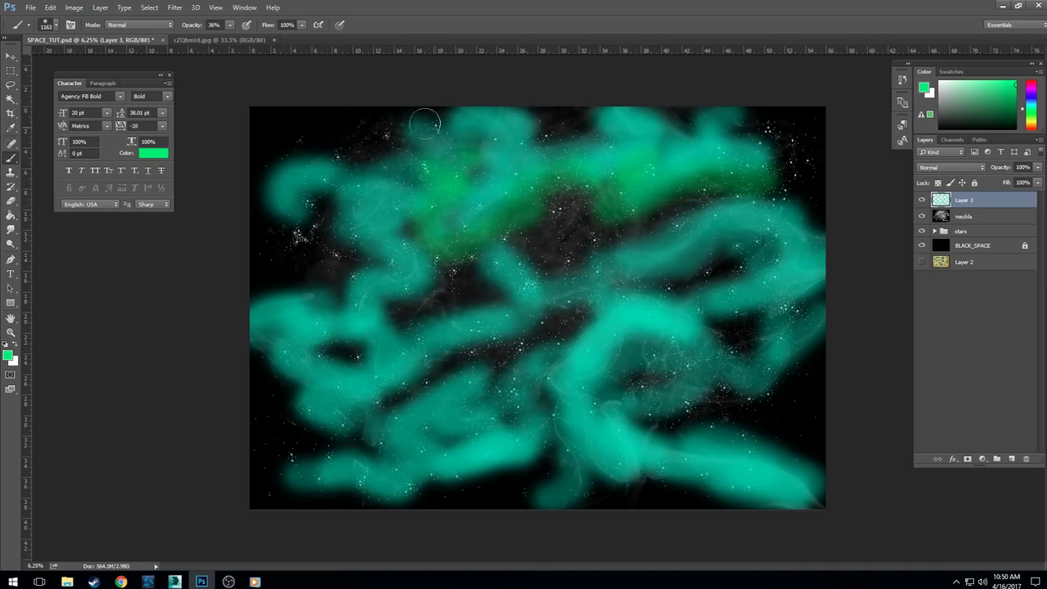
{"action": "mouse_move", "coordinate": [425, 123]}
{"action": "left_mouse_down"}
{"action": "mouse_move", "coordinate": [365, 124]}
{"action": "mouse_move", "coordinate": [391, 145]}
{"action": "mouse_move", "coordinate": [351, 157]}
{"action": "left_mouse_up"}
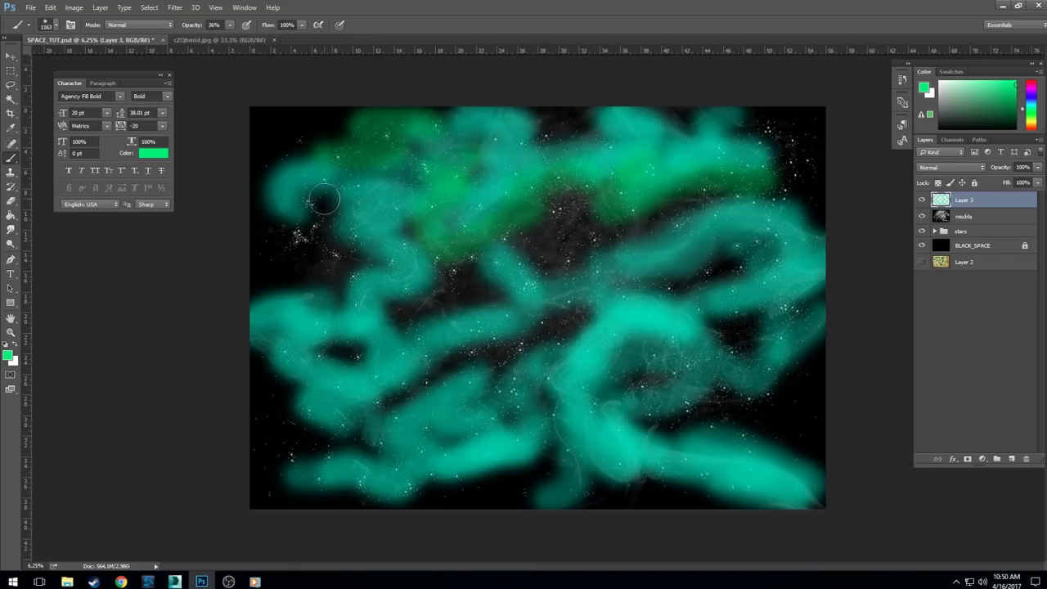
{"action": "mouse_move", "coordinate": [324, 199]}
{"action": "left_mouse_down"}
{"action": "mouse_move", "coordinate": [355, 227]}
{"action": "mouse_move", "coordinate": [293, 222]}
{"action": "mouse_move", "coordinate": [338, 257]}
{"action": "mouse_move", "coordinate": [366, 260]}
{"action": "mouse_move", "coordinate": [414, 235]}
{"action": "mouse_move", "coordinate": [436, 249]}
{"action": "mouse_move", "coordinate": [426, 230]}
{"action": "mouse_move", "coordinate": [466, 266]}
{"action": "mouse_move", "coordinate": [439, 261]}
{"action": "mouse_move", "coordinate": [499, 299]}
{"action": "mouse_move", "coordinate": [434, 314]}
{"action": "mouse_move", "coordinate": [391, 309]}
{"action": "left_mouse_up"}
{"action": "left_click_drag", "start_coordinate": [370, 350], "coordinate": [341, 376]}
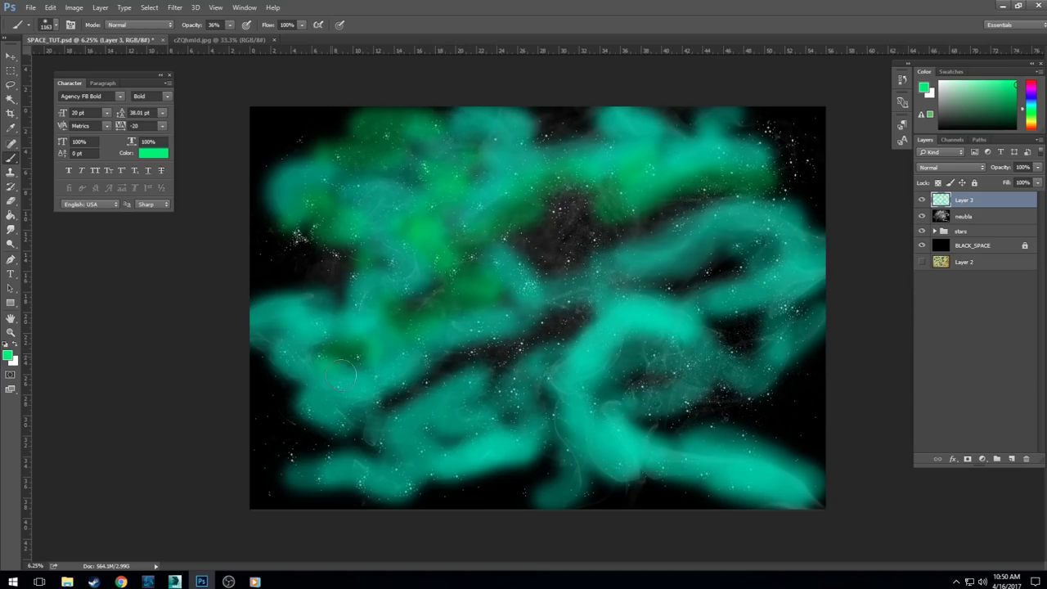
Step: Blend more green strokes through the lower clouds, the right-hand swirls and the canvas's left edge
{"action": "mouse_move", "coordinate": [372, 409]}
{"action": "left_mouse_down"}
{"action": "mouse_move", "coordinate": [589, 296]}
{"action": "mouse_move", "coordinate": [564, 357]}
{"action": "mouse_move", "coordinate": [542, 375]}
{"action": "mouse_move", "coordinate": [545, 398]}
{"action": "mouse_move", "coordinate": [567, 418]}
{"action": "mouse_move", "coordinate": [558, 482]}
{"action": "left_mouse_up"}
{"action": "mouse_move", "coordinate": [620, 409]}
{"action": "left_mouse_down"}
{"action": "mouse_move", "coordinate": [623, 382]}
{"action": "mouse_move", "coordinate": [665, 354]}
{"action": "mouse_move", "coordinate": [692, 364]}
{"action": "mouse_move", "coordinate": [742, 349]}
{"action": "mouse_move", "coordinate": [762, 323]}
{"action": "mouse_move", "coordinate": [817, 301]}
{"action": "mouse_move", "coordinate": [750, 308]}
{"action": "mouse_move", "coordinate": [768, 261]}
{"action": "mouse_move", "coordinate": [753, 244]}
{"action": "mouse_move", "coordinate": [702, 270]}
{"action": "mouse_move", "coordinate": [715, 353]}
{"action": "left_mouse_up"}
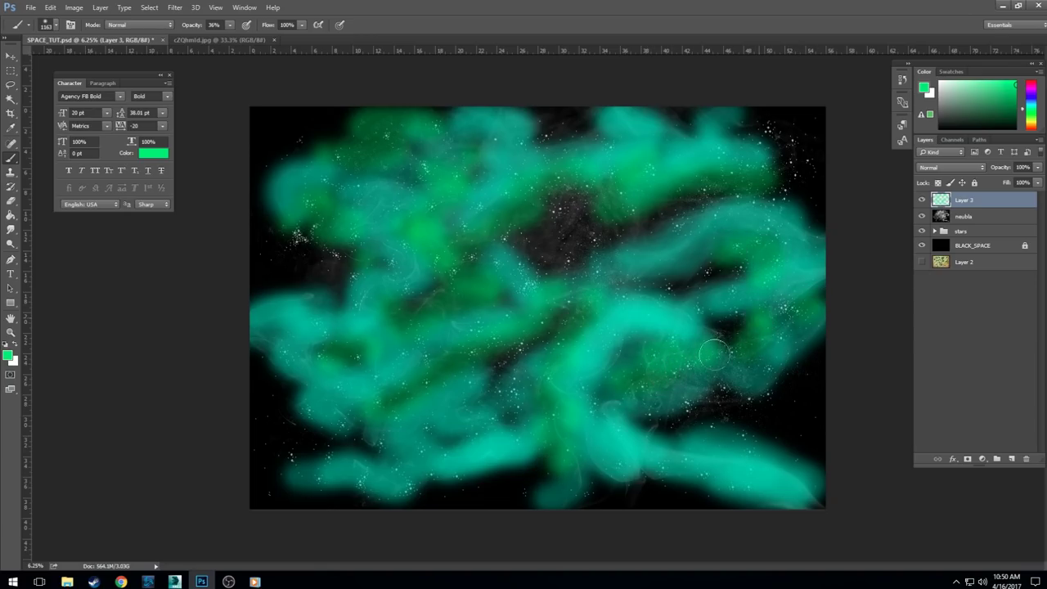
{"action": "mouse_move", "coordinate": [646, 426]}
{"action": "left_mouse_down"}
{"action": "mouse_move", "coordinate": [719, 451]}
{"action": "mouse_move", "coordinate": [736, 490]}
{"action": "mouse_move", "coordinate": [640, 483]}
{"action": "mouse_move", "coordinate": [581, 460]}
{"action": "mouse_move", "coordinate": [567, 493]}
{"action": "mouse_move", "coordinate": [526, 496]}
{"action": "mouse_move", "coordinate": [519, 466]}
{"action": "mouse_move", "coordinate": [450, 448]}
{"action": "left_mouse_up"}
{"action": "left_click_drag", "start_coordinate": [499, 420], "coordinate": [525, 363]}
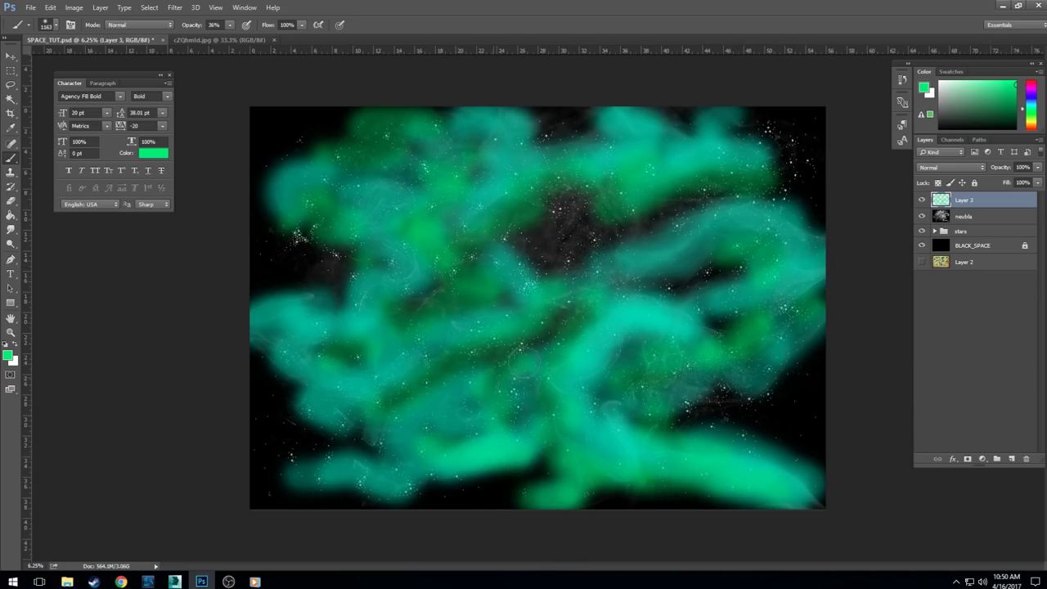
{"action": "mouse_move", "coordinate": [418, 451]}
{"action": "left_mouse_down"}
{"action": "mouse_move", "coordinate": [390, 450]}
{"action": "mouse_move", "coordinate": [406, 467]}
{"action": "mouse_move", "coordinate": [364, 462]}
{"action": "mouse_move", "coordinate": [395, 469]}
{"action": "mouse_move", "coordinate": [289, 461]}
{"action": "mouse_move", "coordinate": [325, 484]}
{"action": "mouse_move", "coordinate": [244, 487]}
{"action": "left_mouse_up"}
{"action": "mouse_move", "coordinate": [353, 303]}
{"action": "left_mouse_down"}
{"action": "mouse_move", "coordinate": [322, 296]}
{"action": "mouse_move", "coordinate": [357, 270]}
{"action": "mouse_move", "coordinate": [293, 223]}
{"action": "left_mouse_up"}
{"action": "left_click_drag", "start_coordinate": [394, 175], "coordinate": [437, 174]}
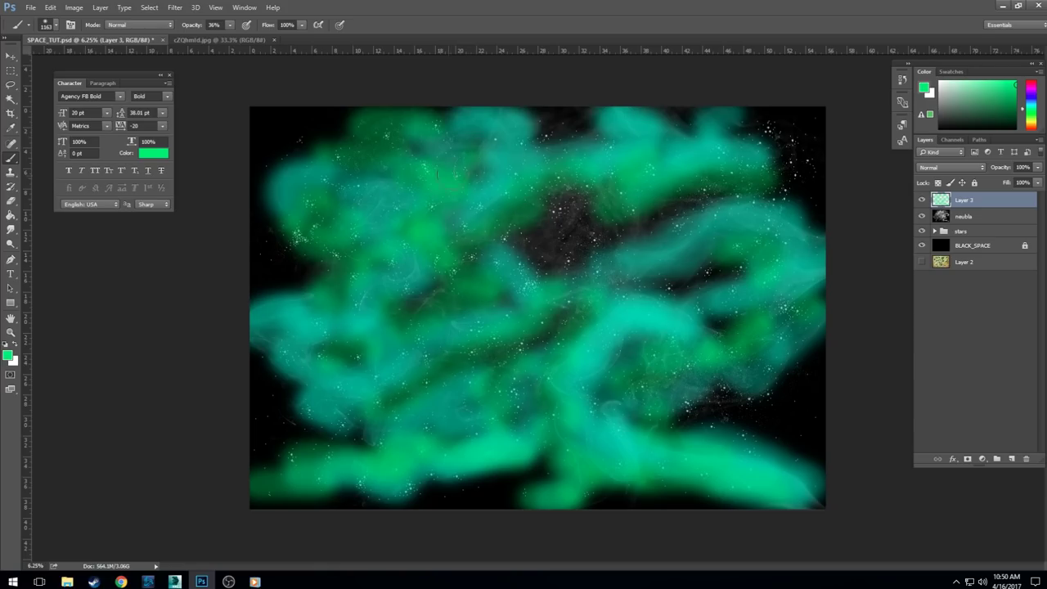
Step: Brush more green over the upper clouds, the dark gaps around the center, and the lower-right edge of the nebula
{"action": "mouse_move", "coordinate": [541, 132]}
{"action": "left_mouse_down"}
{"action": "mouse_move", "coordinate": [561, 106]}
{"action": "mouse_move", "coordinate": [738, 117]}
{"action": "left_mouse_up"}
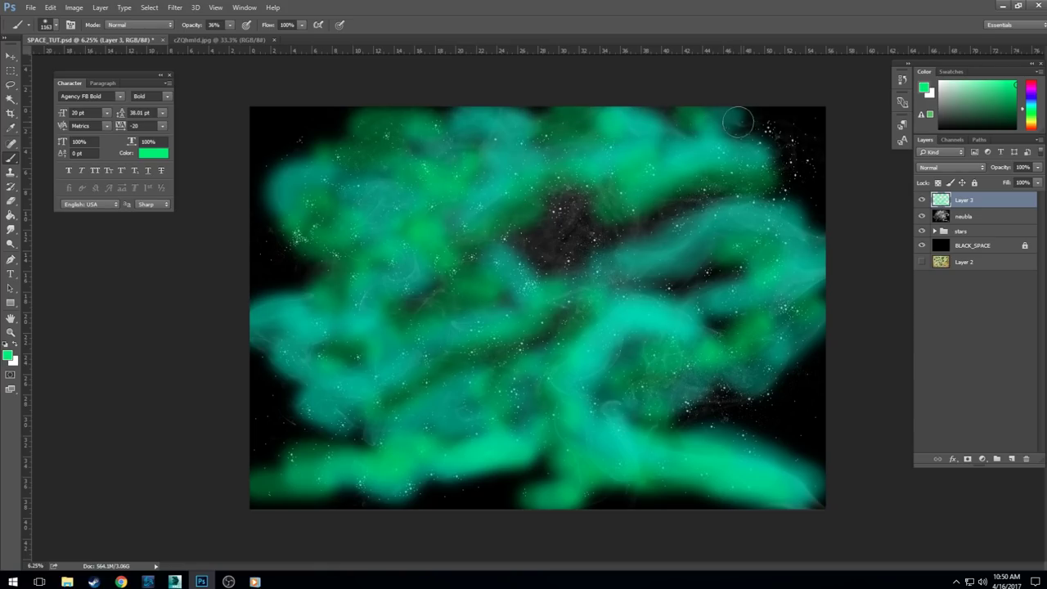
{"action": "left_click_drag", "start_coordinate": [603, 196], "coordinate": [761, 182]}
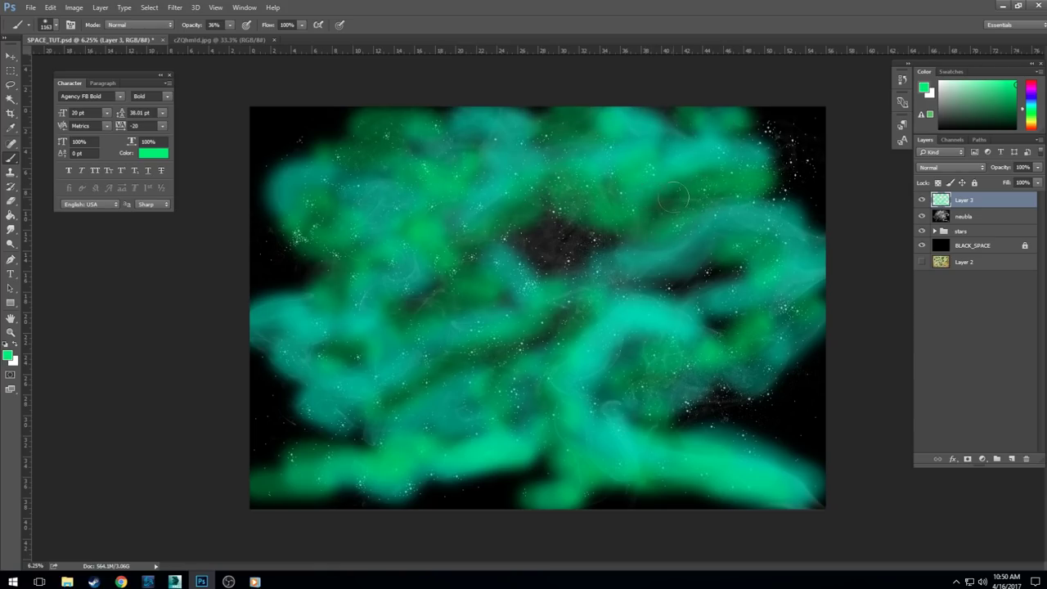
{"action": "mouse_move", "coordinate": [595, 231]}
{"action": "left_mouse_down"}
{"action": "mouse_move", "coordinate": [628, 250]}
{"action": "mouse_move", "coordinate": [613, 278]}
{"action": "mouse_move", "coordinate": [797, 276]}
{"action": "left_mouse_up"}
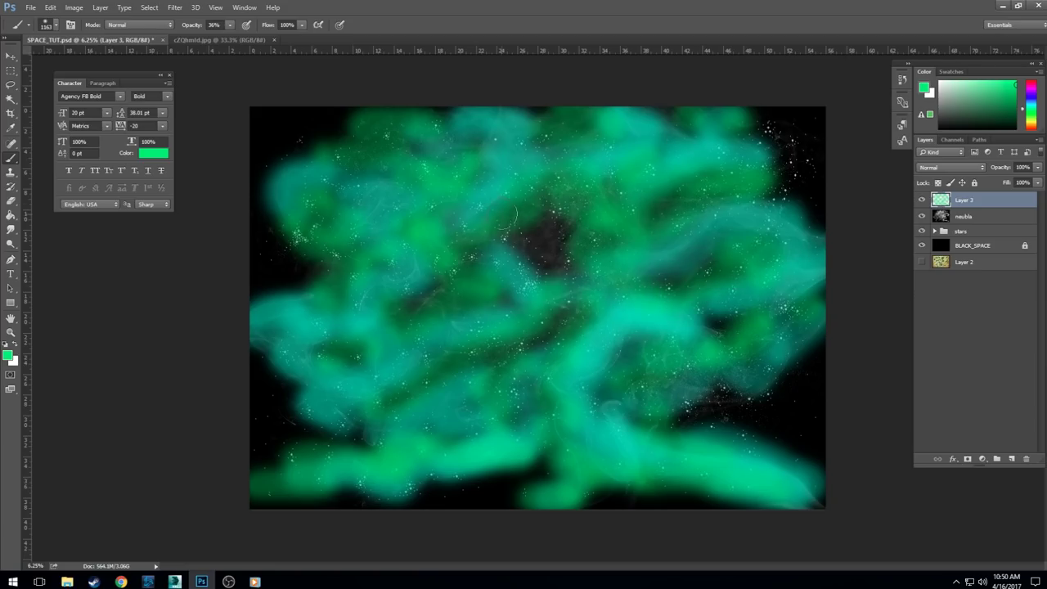
{"action": "mouse_move", "coordinate": [512, 213]}
{"action": "left_mouse_down"}
{"action": "mouse_move", "coordinate": [421, 228]}
{"action": "mouse_move", "coordinate": [481, 176]}
{"action": "left_mouse_up"}
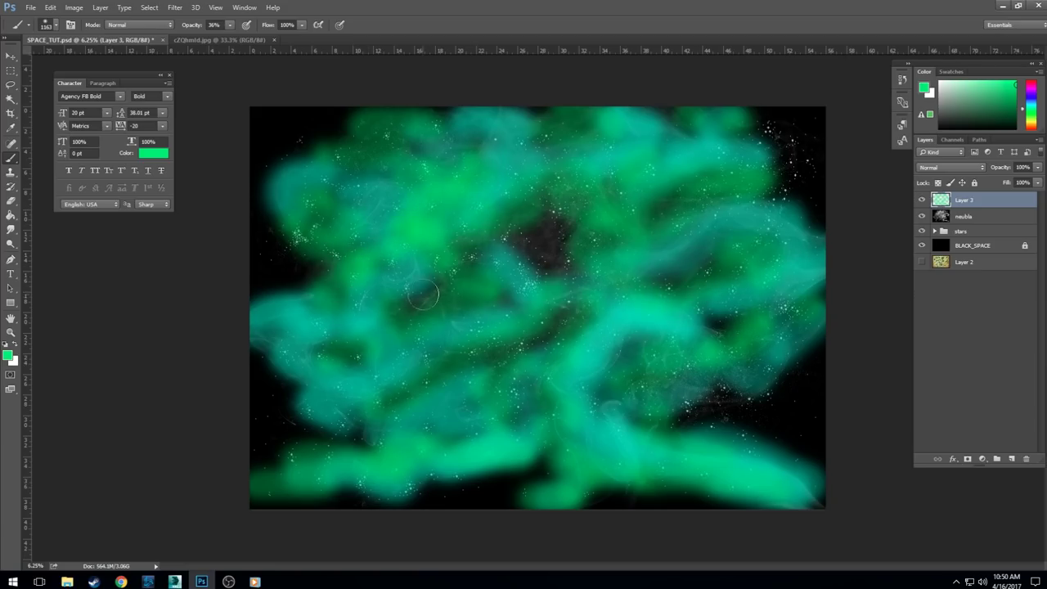
{"action": "mouse_move", "coordinate": [423, 295]}
{"action": "left_mouse_down"}
{"action": "mouse_move", "coordinate": [372, 342]}
{"action": "mouse_move", "coordinate": [275, 355]}
{"action": "mouse_move", "coordinate": [278, 397]}
{"action": "mouse_move", "coordinate": [351, 442]}
{"action": "mouse_move", "coordinate": [384, 445]}
{"action": "mouse_move", "coordinate": [568, 332]}
{"action": "mouse_move", "coordinate": [626, 366]}
{"action": "mouse_move", "coordinate": [677, 370]}
{"action": "left_mouse_up"}
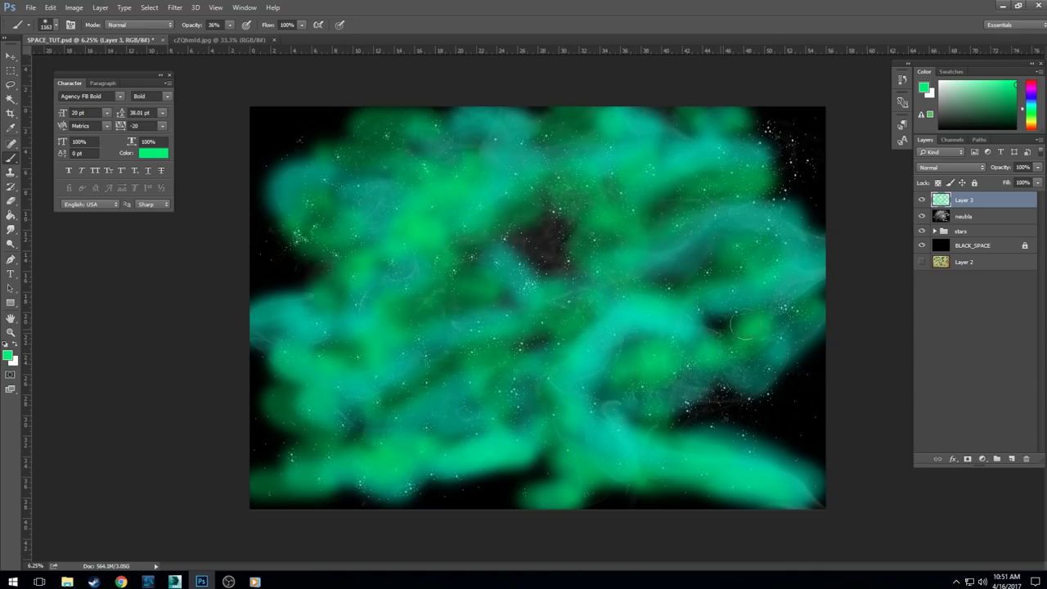
{"action": "mouse_move", "coordinate": [742, 324]}
{"action": "left_mouse_down"}
{"action": "mouse_move", "coordinate": [802, 362]}
{"action": "mouse_move", "coordinate": [695, 425]}
{"action": "left_mouse_up"}
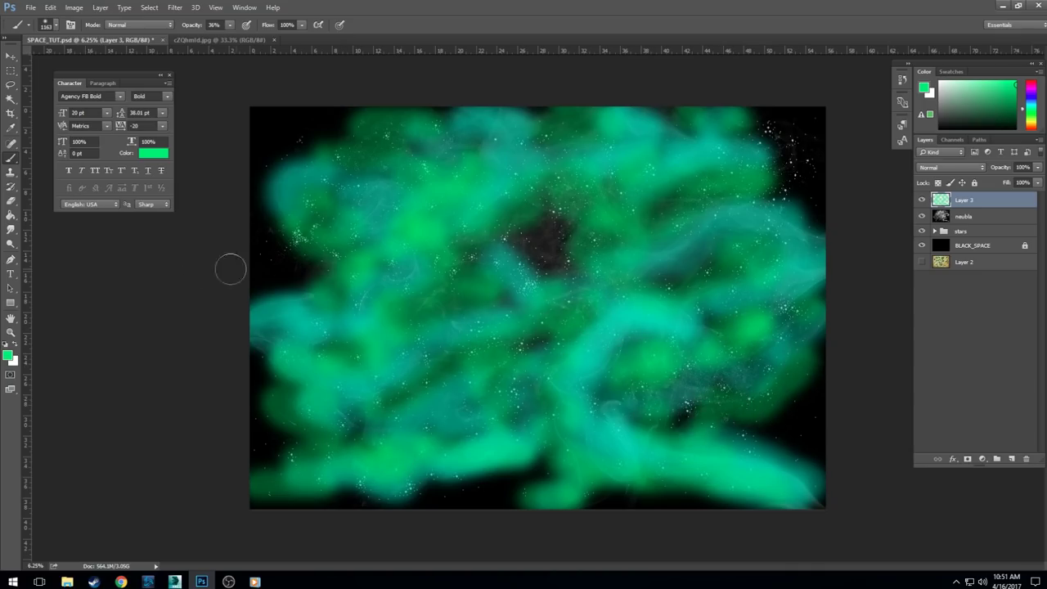
Step: Change the foreground color to a yellowish lime green and dab it over the dark center and the right-hand clouds
{"action": "left_click", "coordinate": [9, 355]}
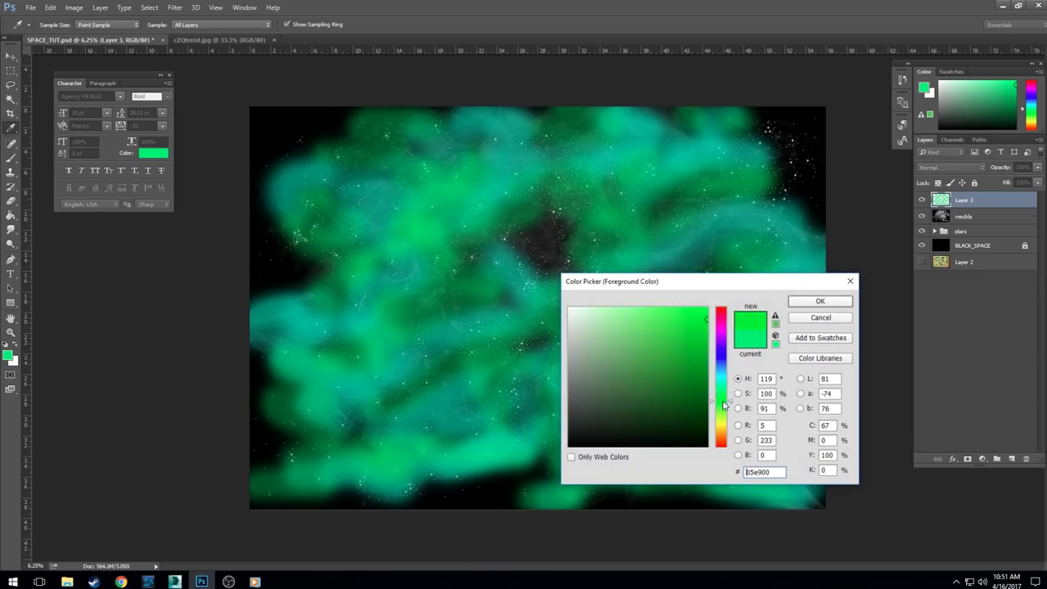
{"action": "left_click_drag", "start_coordinate": [723, 404], "coordinate": [717, 416]}
{"action": "left_click", "coordinate": [820, 301]}
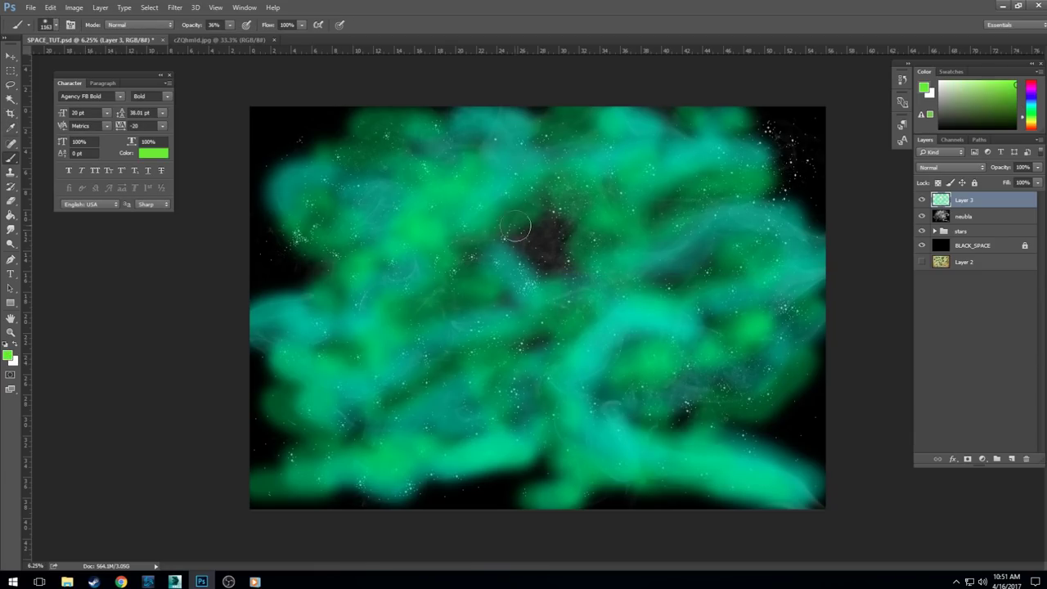
{"action": "mouse_move", "coordinate": [551, 205]}
{"action": "left_mouse_down"}
{"action": "mouse_move", "coordinate": [578, 261]}
{"action": "mouse_move", "coordinate": [507, 233]}
{"action": "mouse_move", "coordinate": [554, 196]}
{"action": "left_mouse_up"}
{"action": "left_click_drag", "start_coordinate": [636, 217], "coordinate": [755, 178]}
{"action": "mouse_move", "coordinate": [760, 250]}
{"action": "left_mouse_down"}
{"action": "mouse_move", "coordinate": [707, 243]}
{"action": "mouse_move", "coordinate": [701, 284]}
{"action": "left_mouse_up"}
{"action": "left_click_drag", "start_coordinate": [740, 318], "coordinate": [712, 324]}
Step: Scatter more lime green patches across the lower-right, left and bottom-center clouds and into the canvas's upper-right corner
{"action": "mouse_move", "coordinate": [807, 355]}
{"action": "left_mouse_down"}
{"action": "mouse_move", "coordinate": [801, 348]}
{"action": "mouse_move", "coordinate": [682, 417]}
{"action": "mouse_move", "coordinate": [689, 400]}
{"action": "mouse_move", "coordinate": [622, 384]}
{"action": "mouse_move", "coordinate": [535, 409]}
{"action": "mouse_move", "coordinate": [536, 337]}
{"action": "mouse_move", "coordinate": [454, 364]}
{"action": "mouse_move", "coordinate": [448, 294]}
{"action": "mouse_move", "coordinate": [475, 254]}
{"action": "mouse_move", "coordinate": [466, 241]}
{"action": "left_mouse_up"}
{"action": "mouse_move", "coordinate": [364, 167]}
{"action": "left_mouse_down"}
{"action": "mouse_move", "coordinate": [281, 129]}
{"action": "mouse_move", "coordinate": [335, 266]}
{"action": "left_mouse_up"}
{"action": "mouse_move", "coordinate": [278, 391]}
{"action": "left_mouse_down"}
{"action": "mouse_move", "coordinate": [350, 430]}
{"action": "mouse_move", "coordinate": [470, 464]}
{"action": "left_mouse_up"}
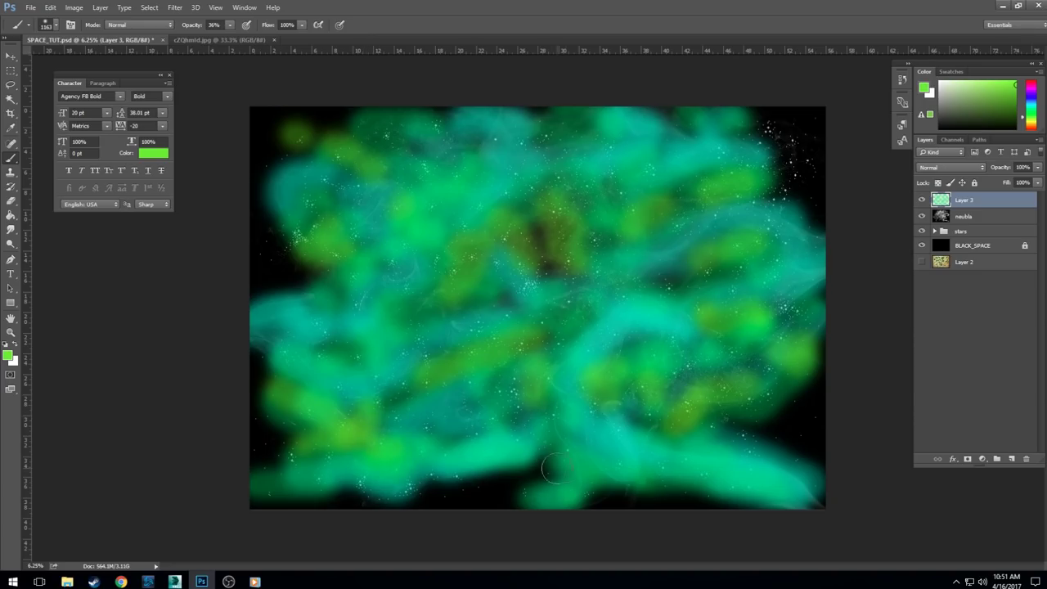
{"action": "left_click_drag", "start_coordinate": [553, 467], "coordinate": [543, 474]}
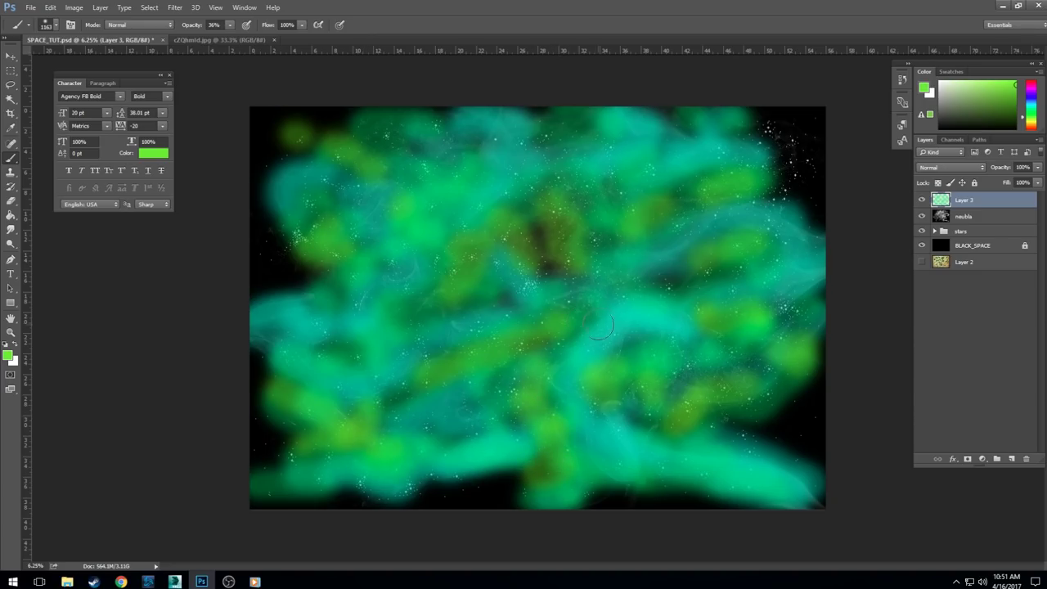
{"action": "left_click_drag", "start_coordinate": [642, 282], "coordinate": [749, 258]}
{"action": "mouse_move", "coordinate": [777, 178]}
{"action": "left_mouse_down"}
{"action": "mouse_move", "coordinate": [771, 129]}
{"action": "mouse_move", "coordinate": [803, 164]}
{"action": "mouse_move", "coordinate": [809, 196]}
{"action": "left_mouse_up"}
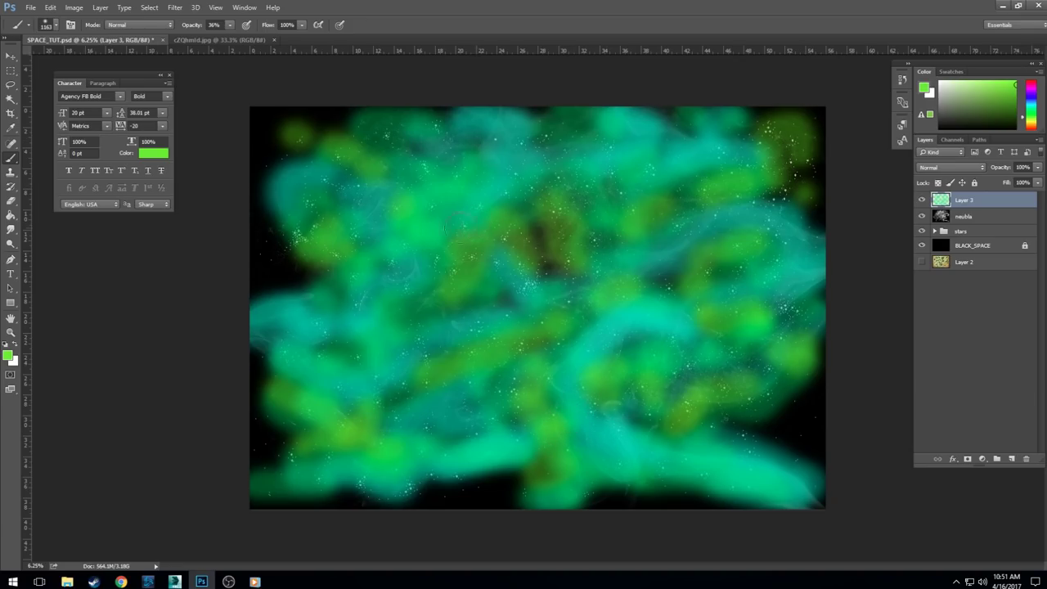
Step: Soften the painted color layer with a Gaussian Blur of 112 pixels radius
{"action": "left_click", "coordinate": [175, 7]}
{"action": "mouse_move", "coordinate": [255, 129]}
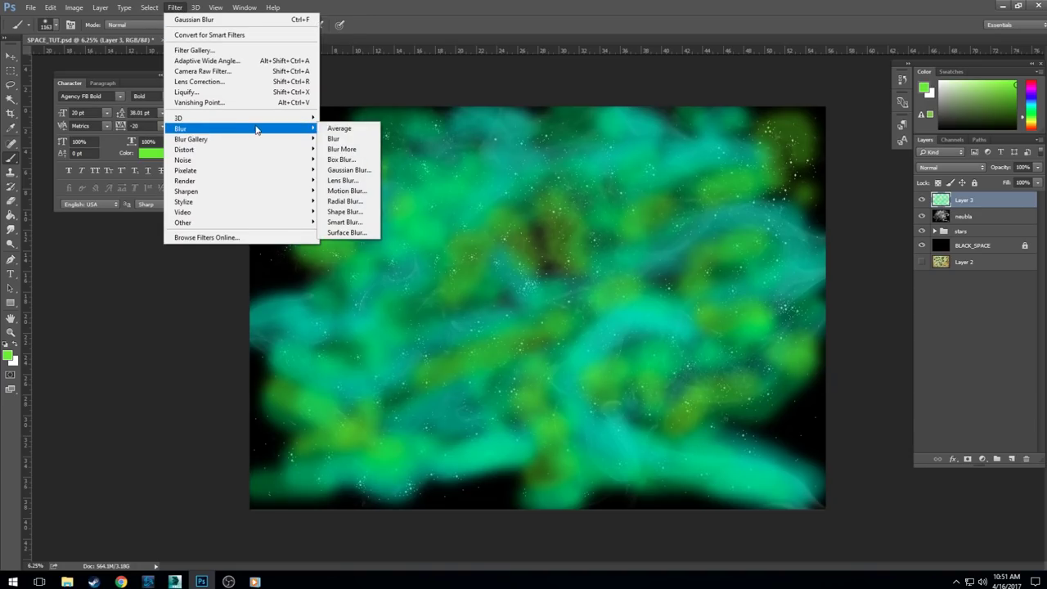
{"action": "left_click", "coordinate": [349, 169]}
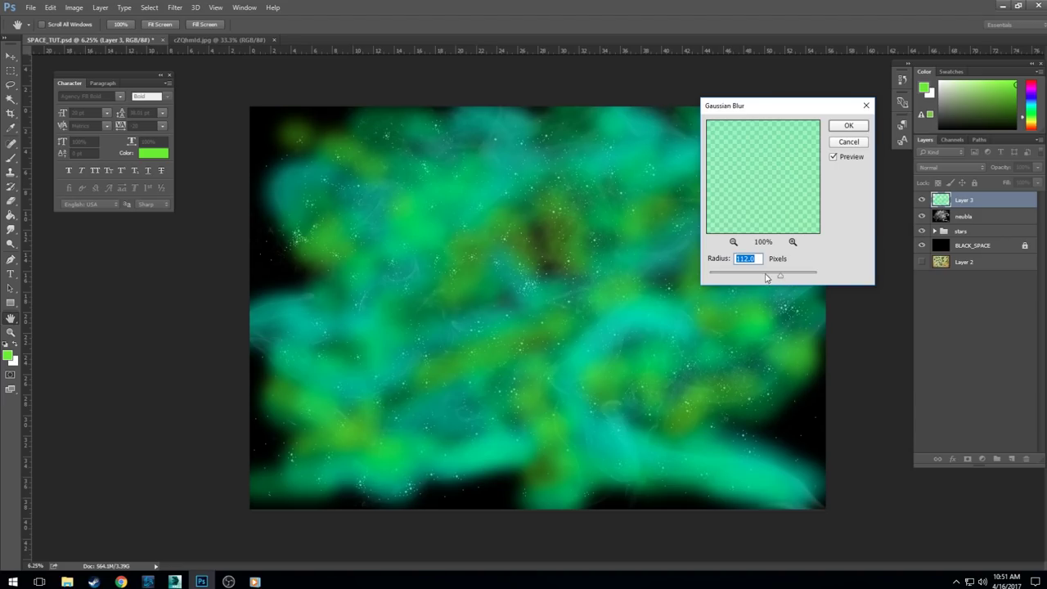
{"action": "left_click", "coordinate": [848, 125]}
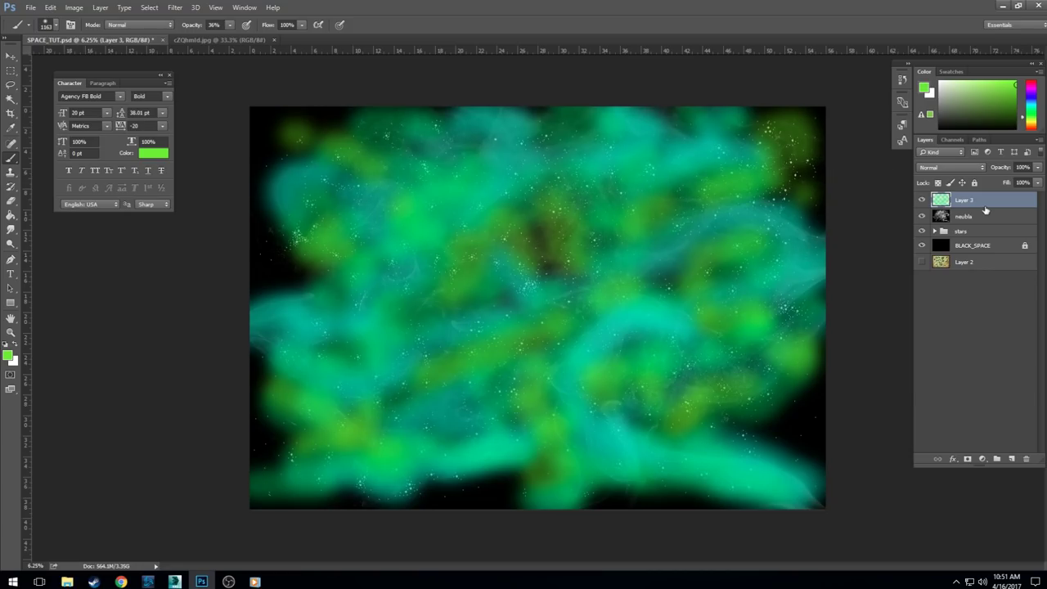
Step: Compare blend modes on the painted color layer from Multiply through Saturation and settle on Color
{"action": "left_click", "coordinate": [952, 166]}
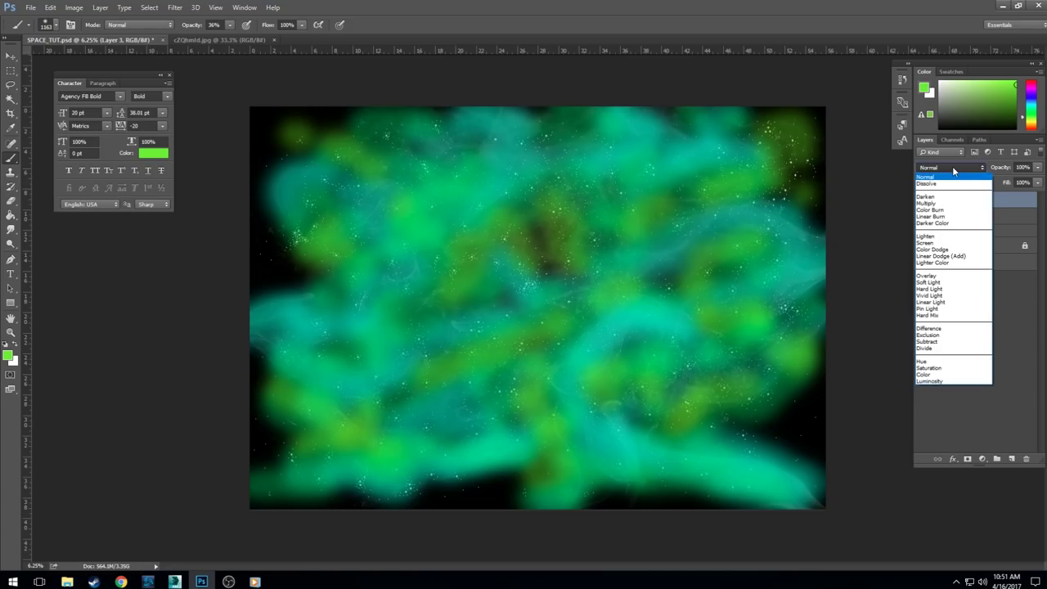
{"action": "left_click", "coordinate": [952, 195]}
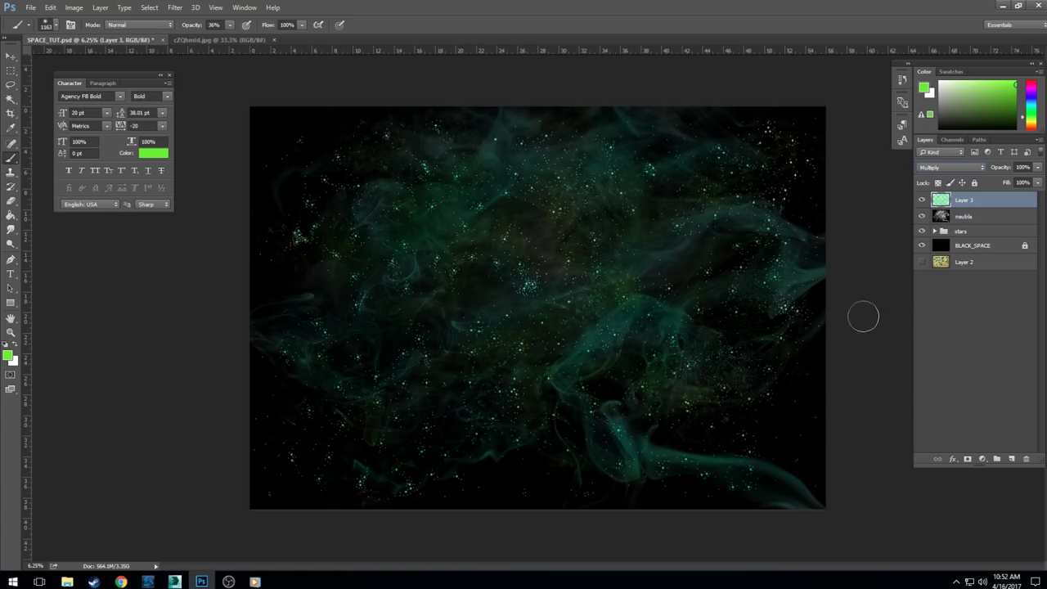
{"action": "key", "text": "Down"}
{"action": "key", "text": "Down"}
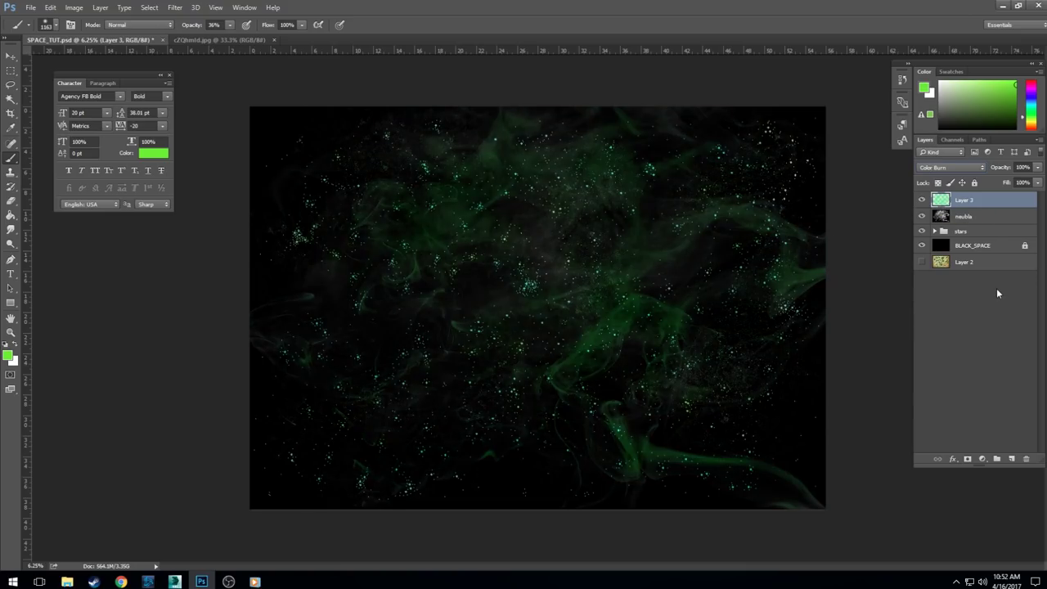
{"action": "key", "text": "Down"}
{"action": "key", "text": "Down"}
{"action": "key", "text": "Down"}
{"action": "key", "text": "Down"}
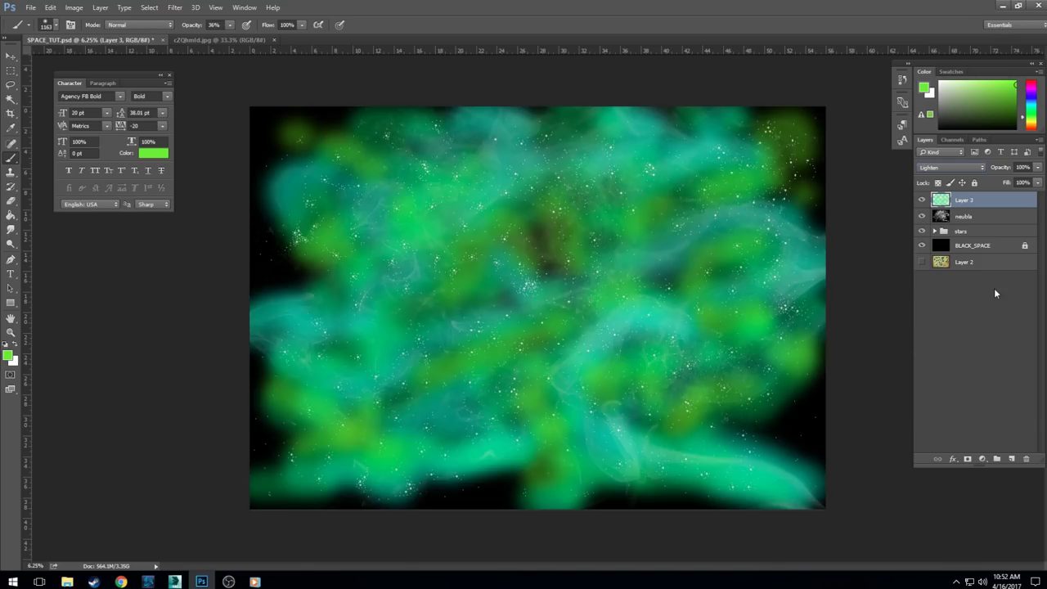
{"action": "key", "text": "Down"}
{"action": "key", "text": "Down"}
{"action": "key", "text": "Down"}
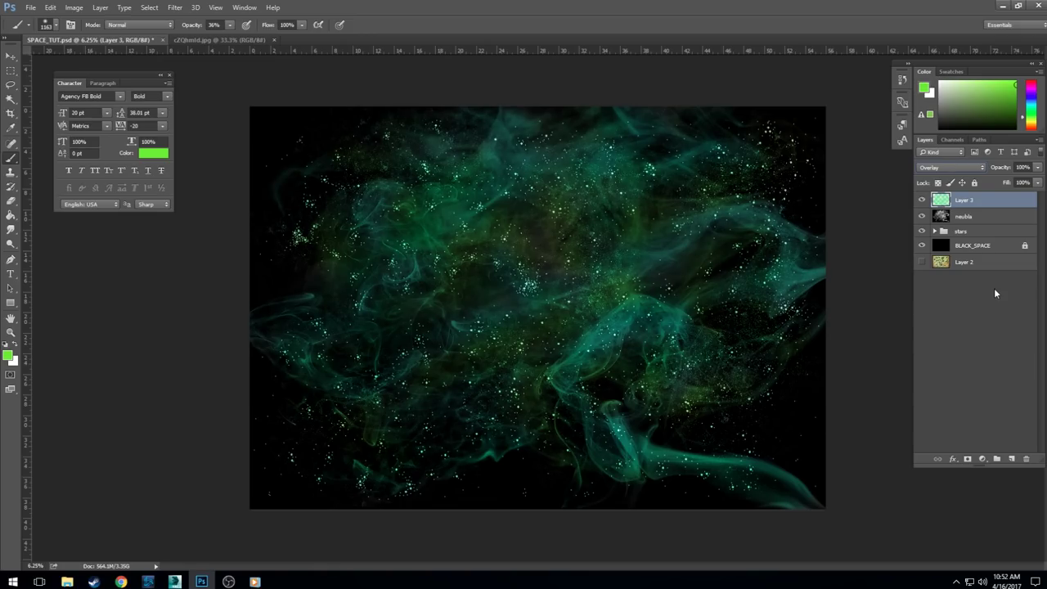
{"action": "key", "text": "Down"}
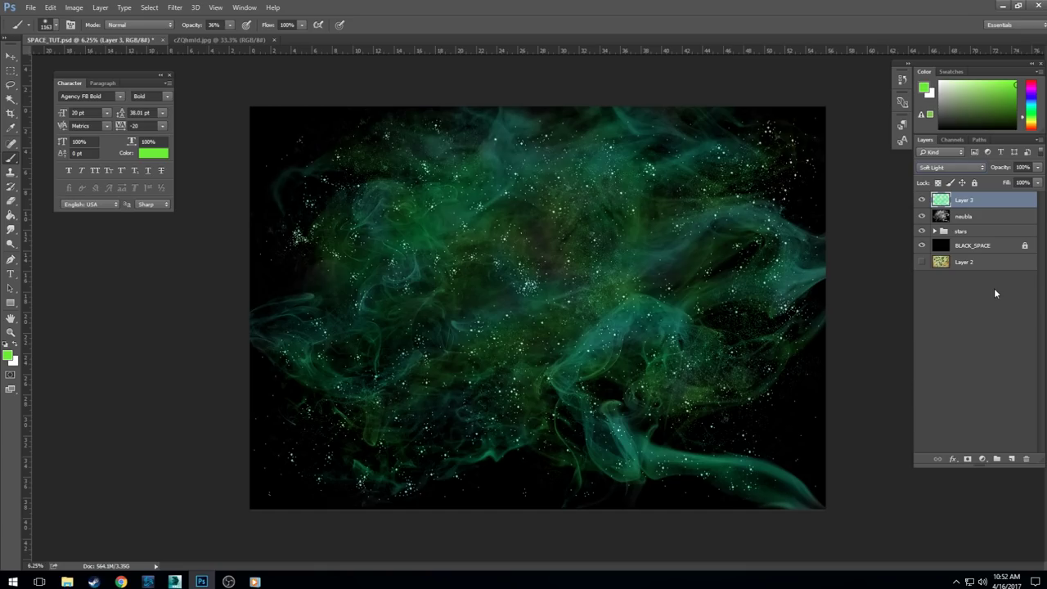
{"action": "key", "text": "Down"}
{"action": "key", "text": "Down"}
{"action": "key", "text": "Down"}
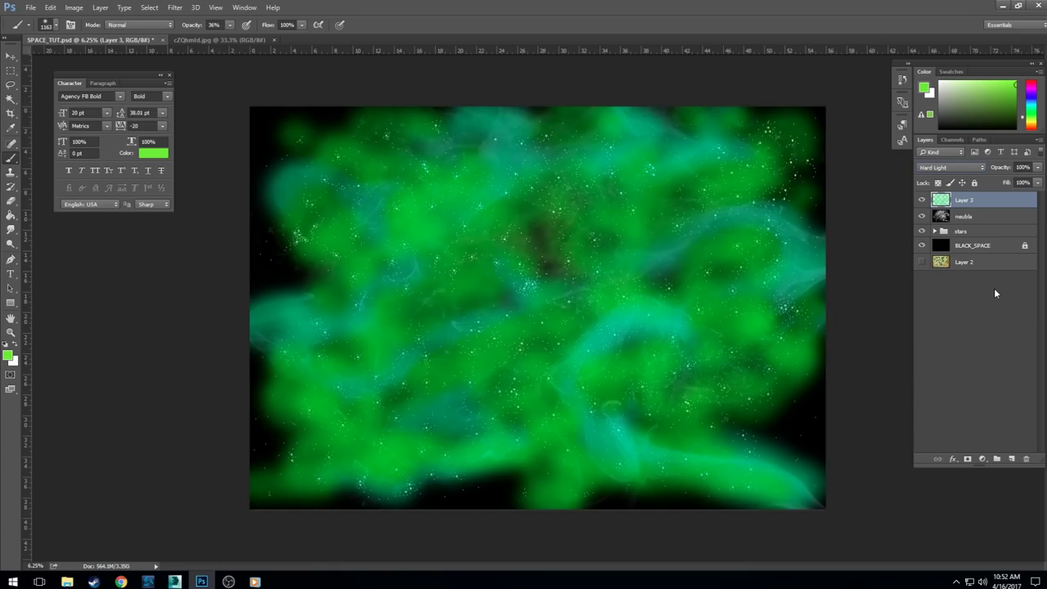
{"action": "key", "text": "Down"}
{"action": "key", "text": "Down"}
{"action": "key", "text": "Down"}
{"action": "key", "text": "Down"}
{"action": "key", "text": "Down"}
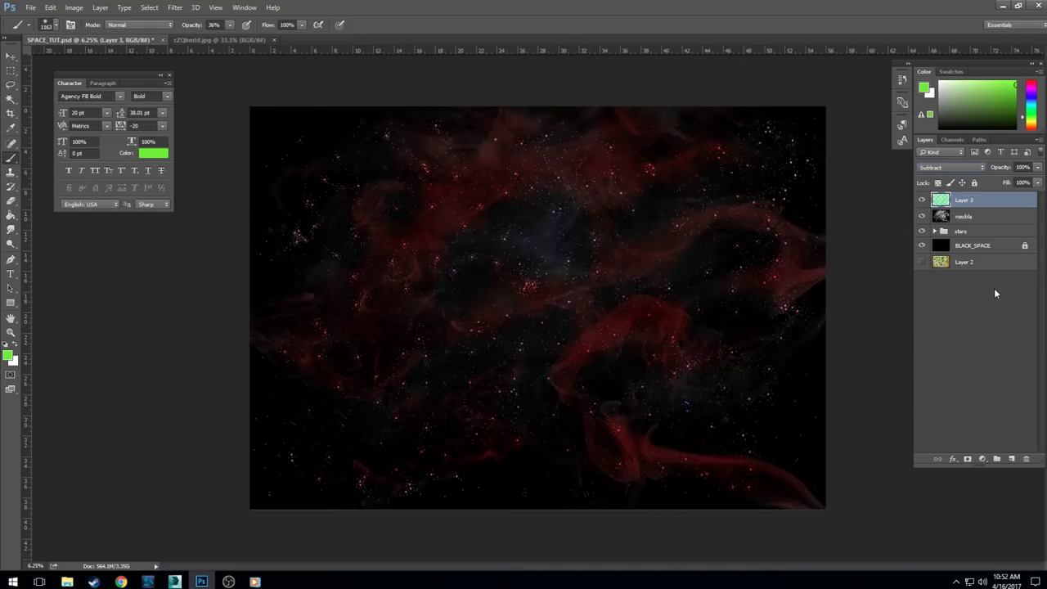
{"action": "key", "text": "Down"}
{"action": "key", "text": "Up"}
{"action": "key", "text": "Down"}
{"action": "key", "text": "Down"}
{"action": "key", "text": "Down"}
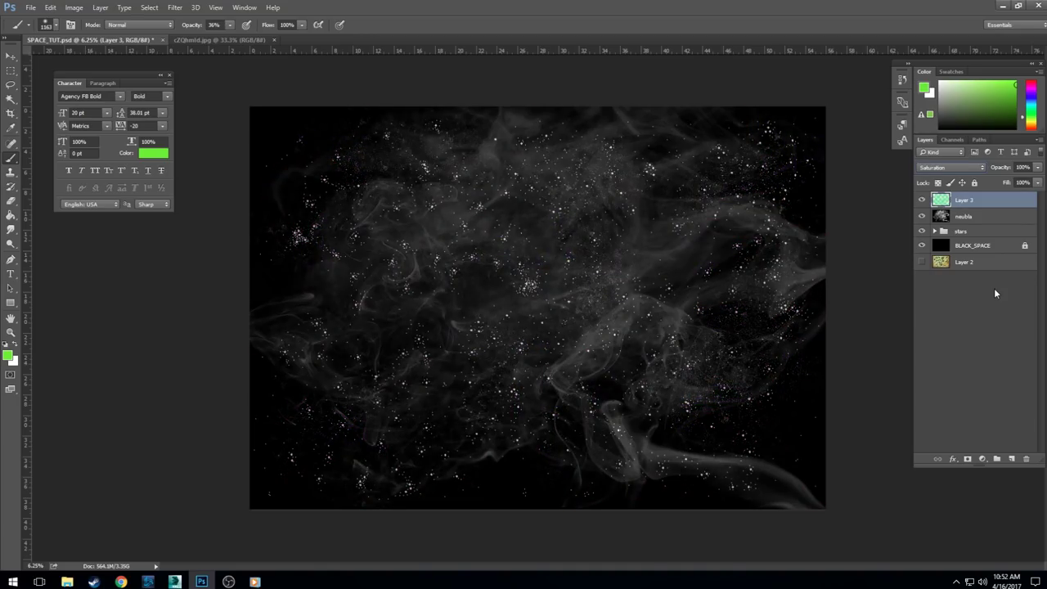
{"action": "key", "text": "Down"}
Step: Try a Gaussian Blur on the neubla smoke layer, testing smaller radii around 25 pixels
{"action": "left_click", "coordinate": [979, 217]}
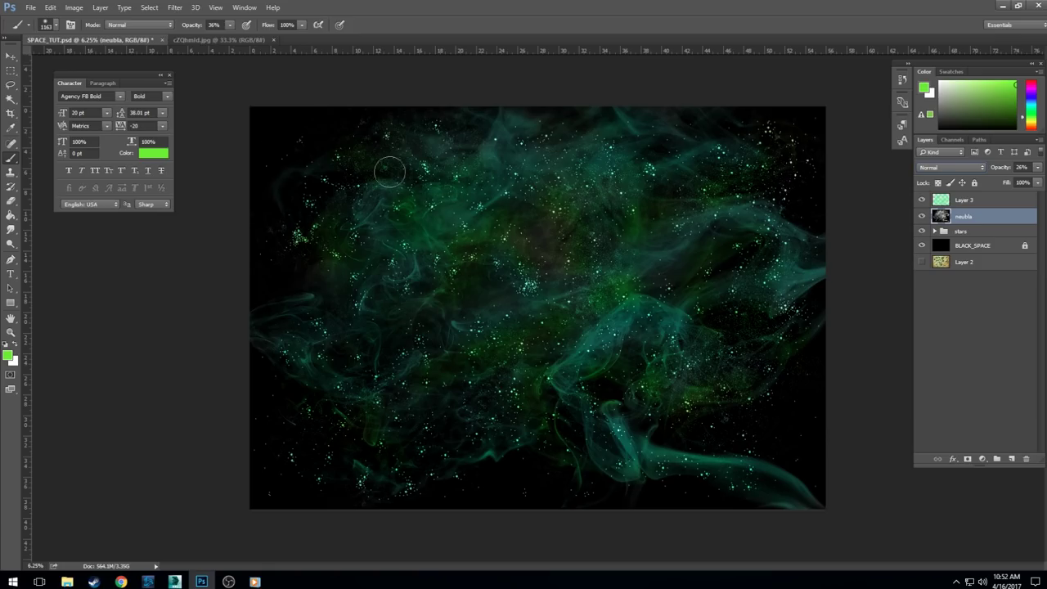
{"action": "left_click", "coordinate": [175, 8]}
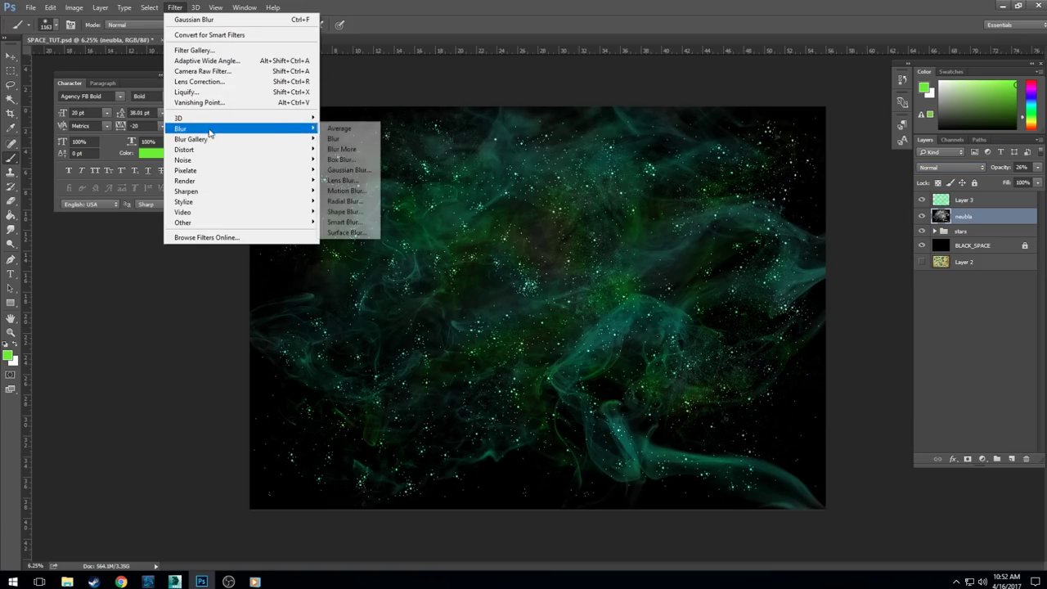
{"action": "mouse_move", "coordinate": [214, 130]}
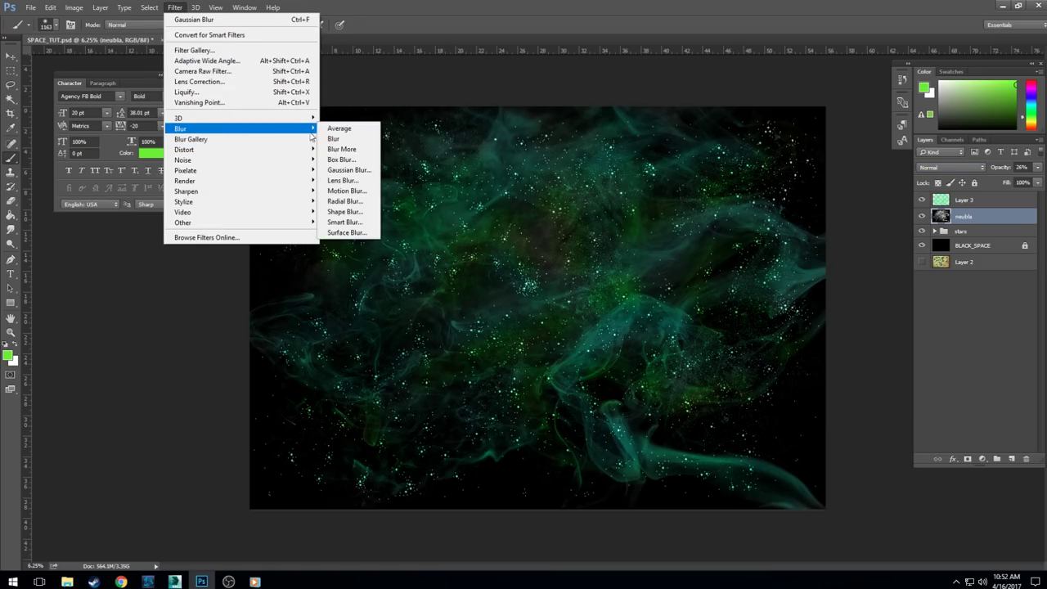
{"action": "left_click", "coordinate": [339, 170]}
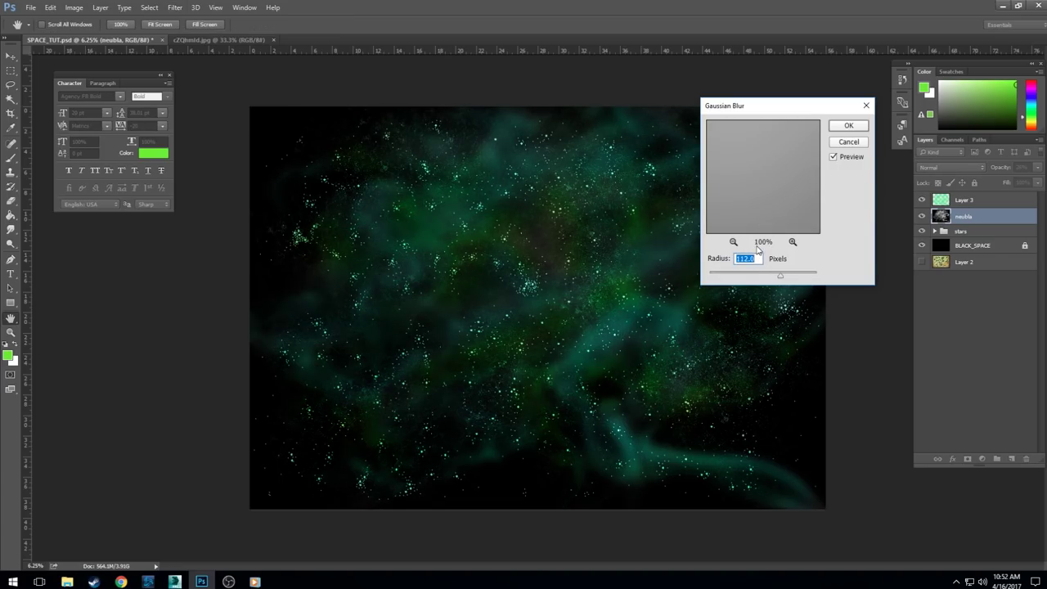
{"action": "left_click", "coordinate": [753, 275]}
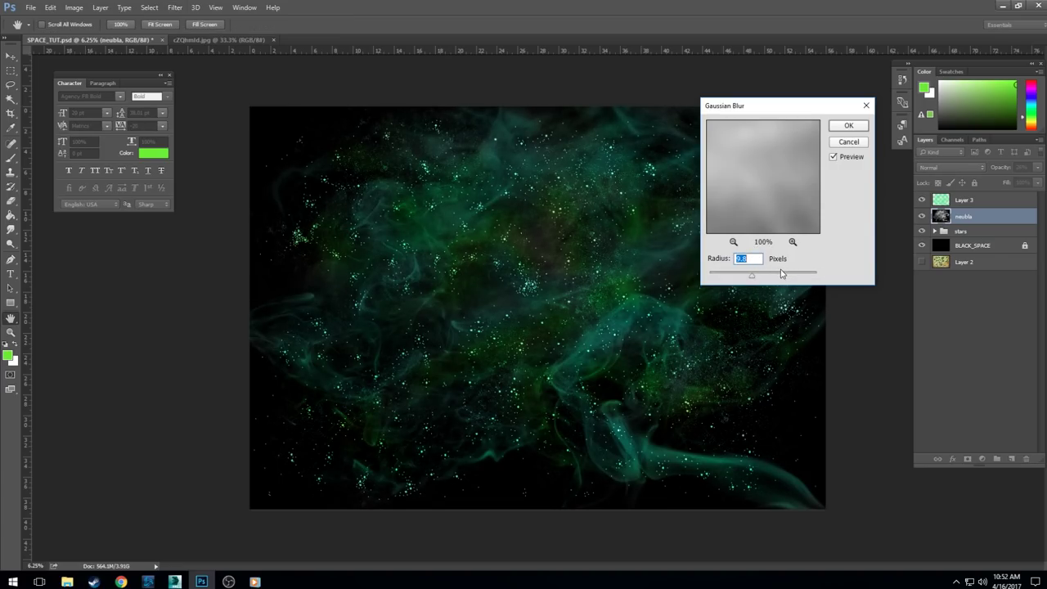
{"action": "left_click", "coordinate": [758, 276]}
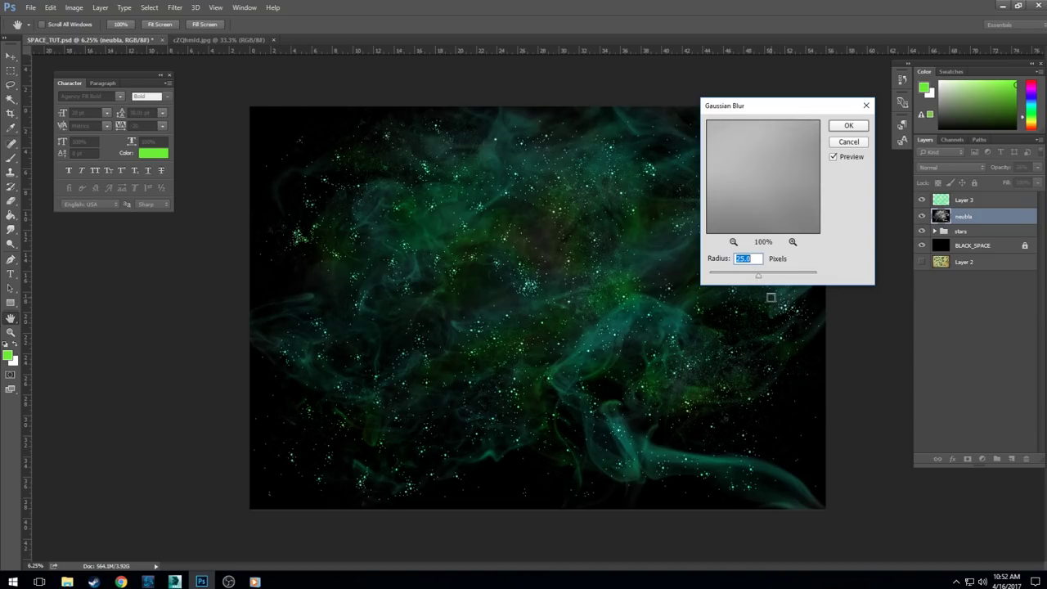
{"action": "left_click_drag", "start_coordinate": [758, 275], "coordinate": [767, 278]}
{"action": "left_click", "coordinate": [851, 130]}
Step: Duplicate the neubla layer as "neubla copy" and hide the original neubla layer
{"action": "right_click", "coordinate": [957, 218]}
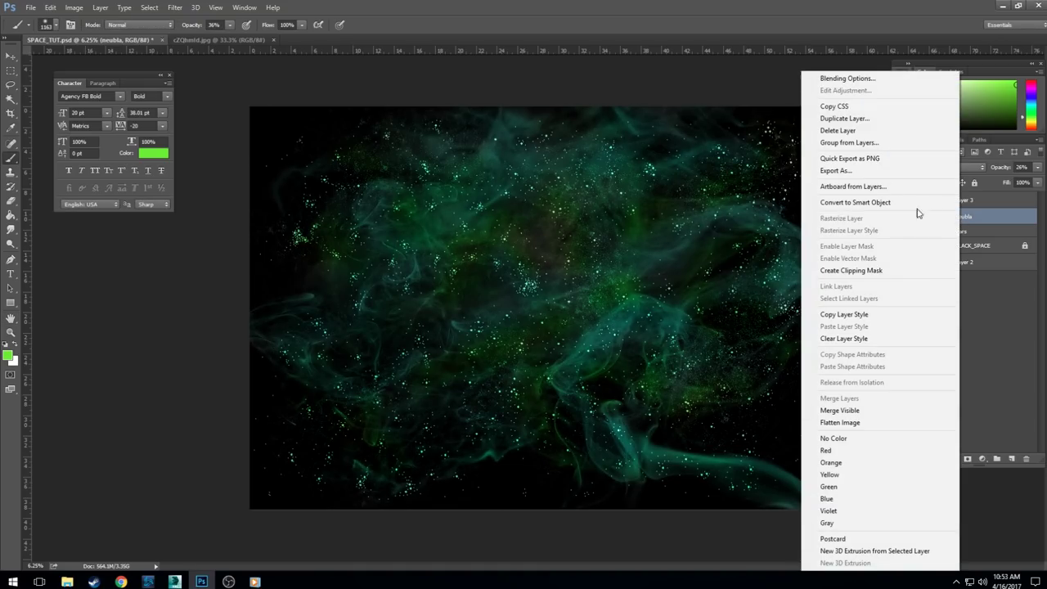
{"action": "left_click", "coordinate": [844, 118]}
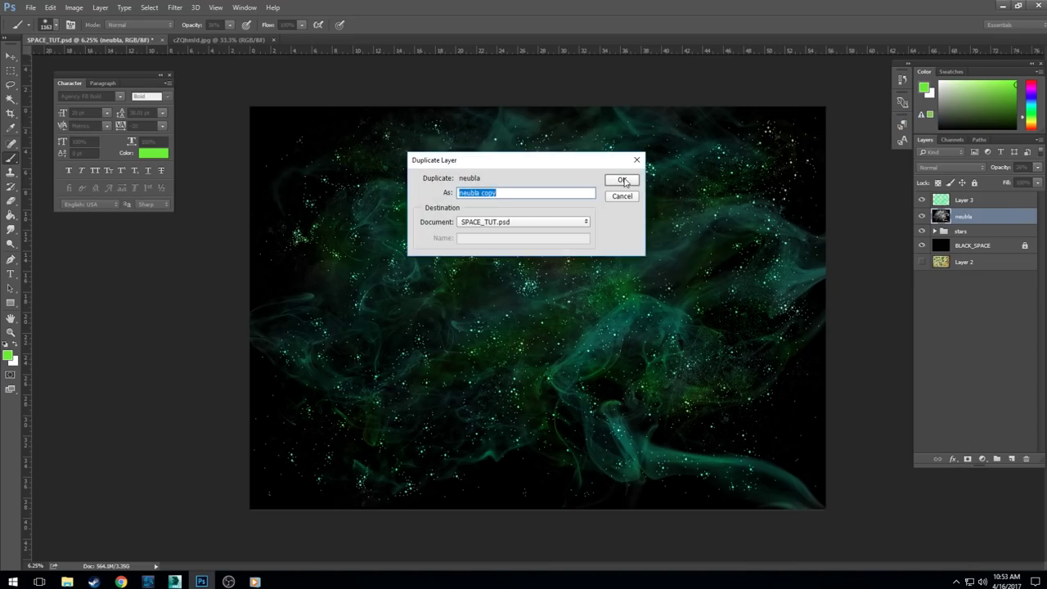
{"action": "left_click", "coordinate": [623, 180]}
{"action": "left_click", "coordinate": [921, 232]}
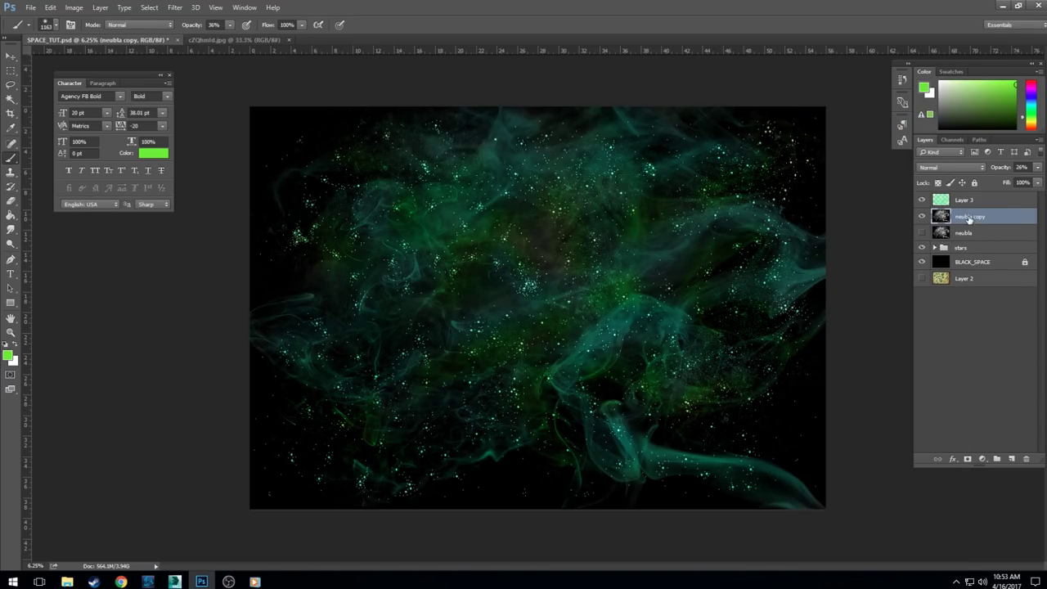
Step: Apply a Zoom Radial Blur at Good quality to the neubla copy layer and show the original neubla layer again
{"action": "left_click", "coordinate": [174, 7]}
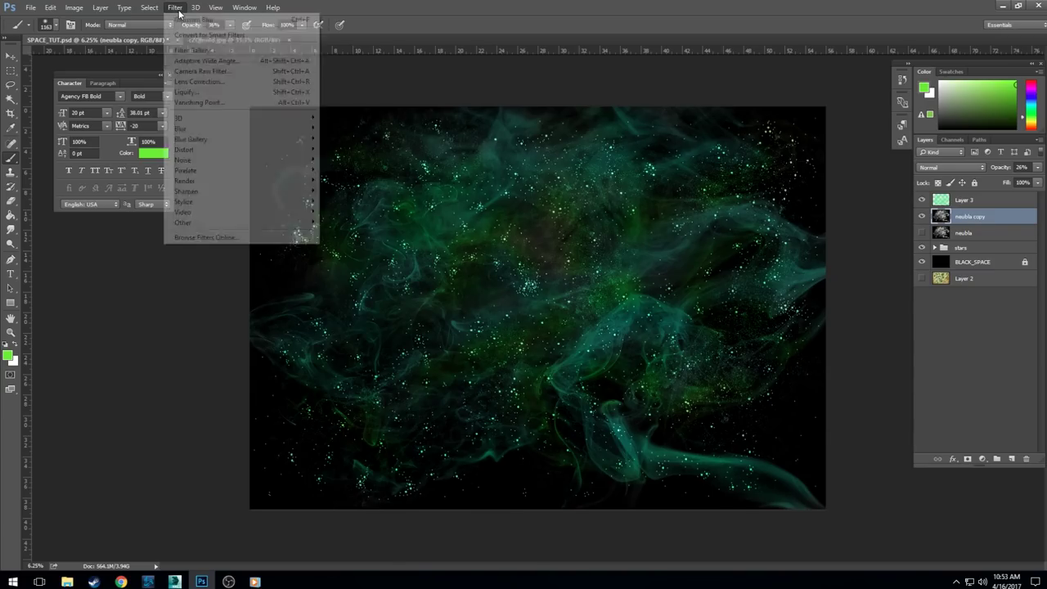
{"action": "mouse_move", "coordinate": [222, 130]}
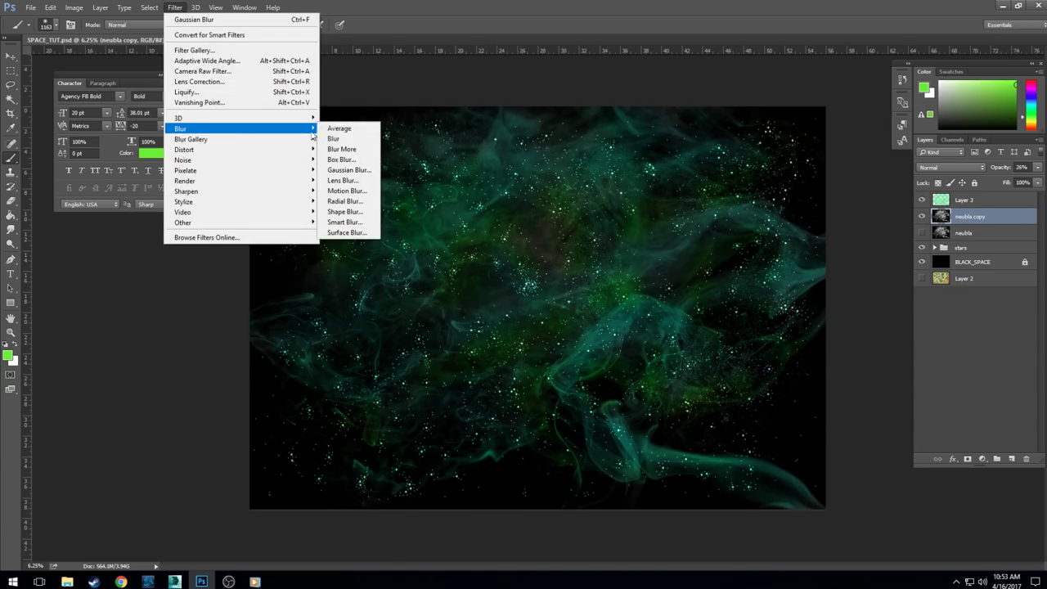
{"action": "left_click", "coordinate": [350, 203]}
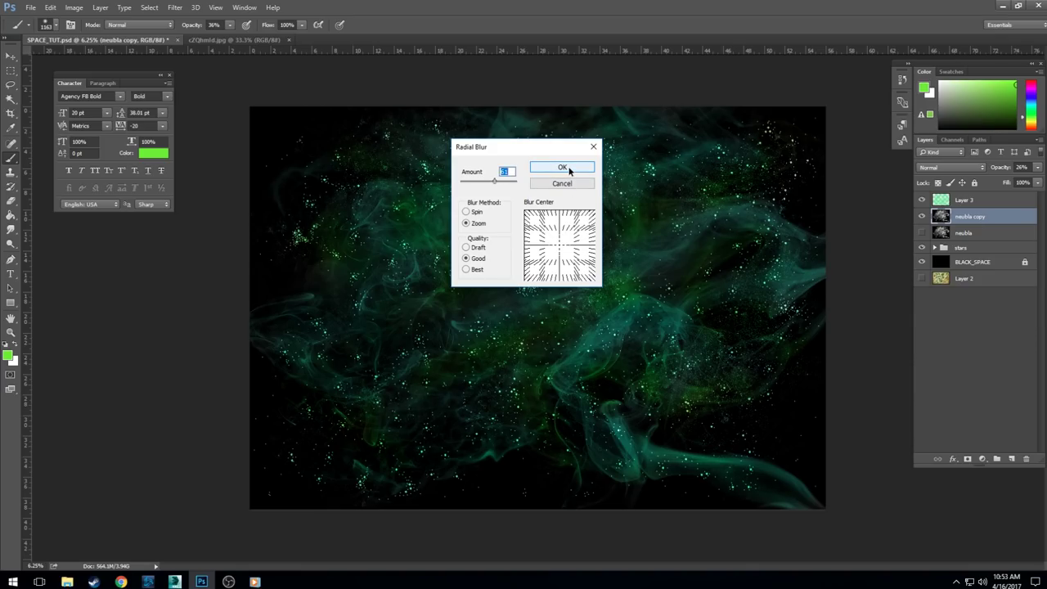
{"action": "left_click", "coordinate": [562, 167]}
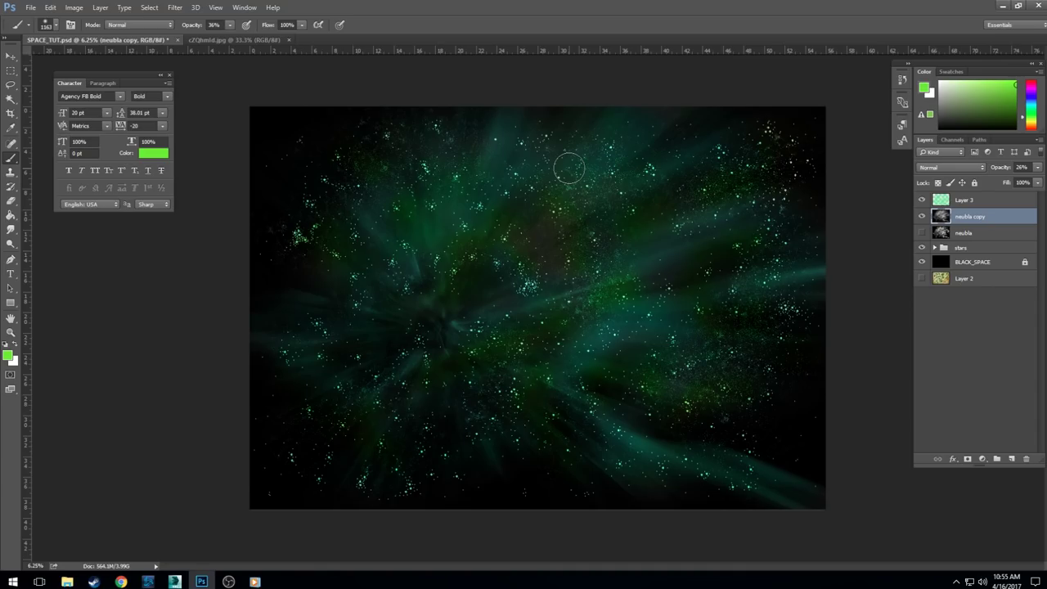
{"action": "left_click", "coordinate": [922, 233]}
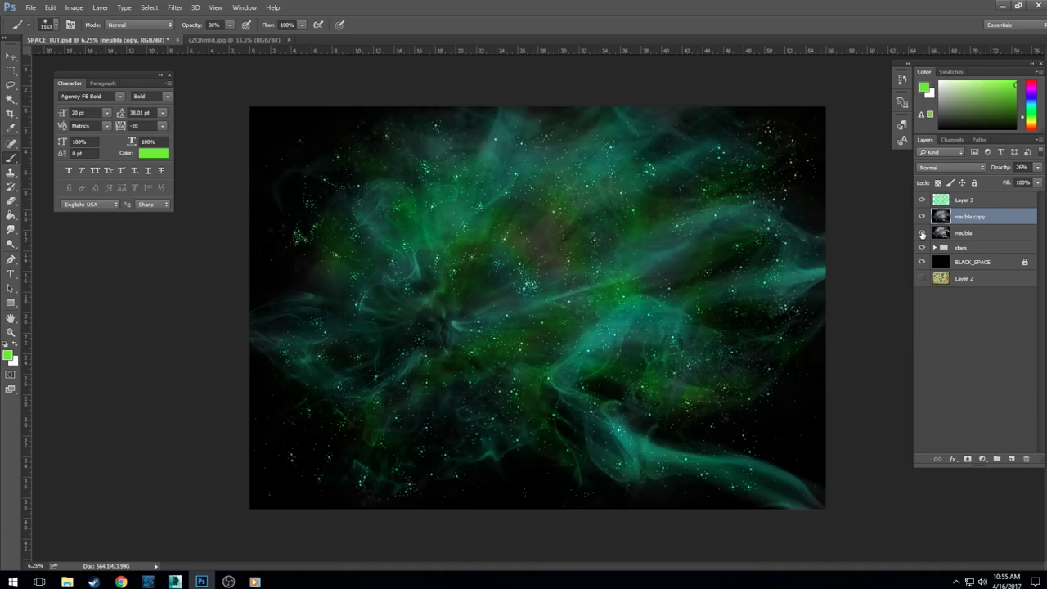
Step: Try merging the neubla, neubla copy and Layer 3 layers into a single layer
{"action": "left_click", "coordinate": [962, 234]}
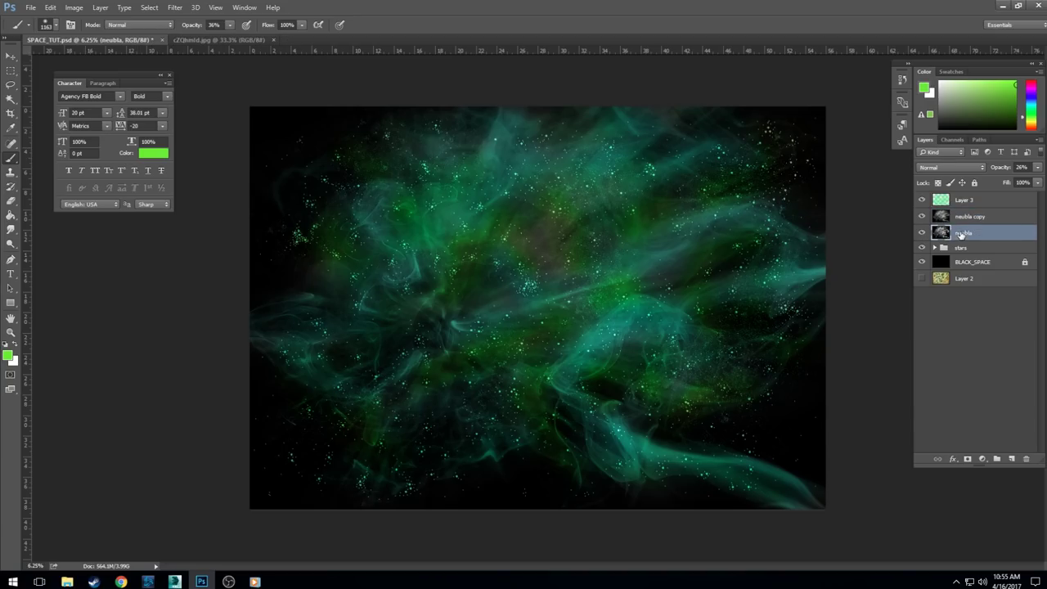
{"action": "left_click", "coordinate": [968, 200], "text": "shift"}
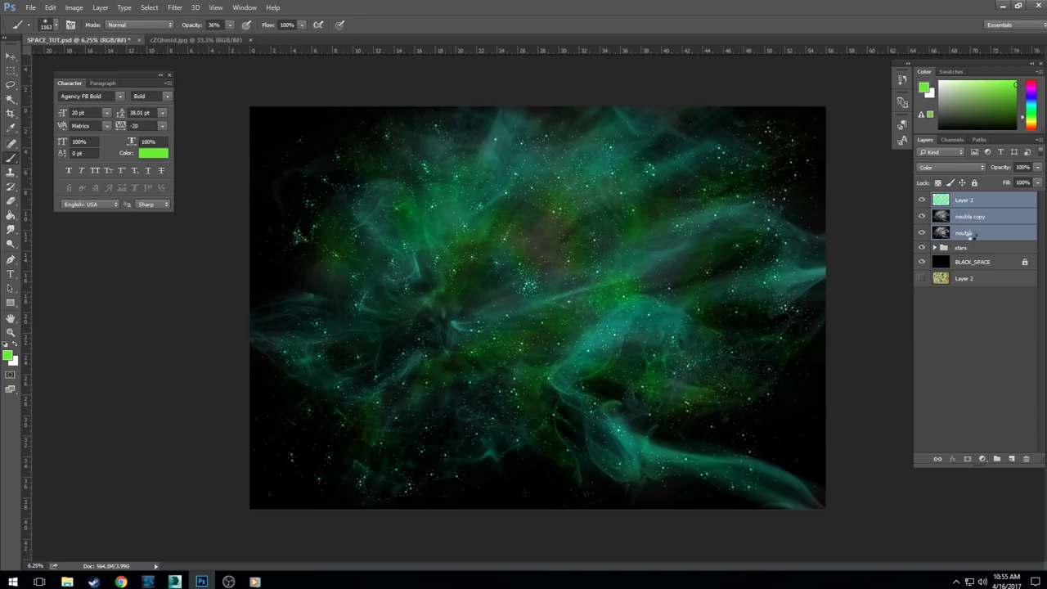
{"action": "key", "text": "ctrl+e"}
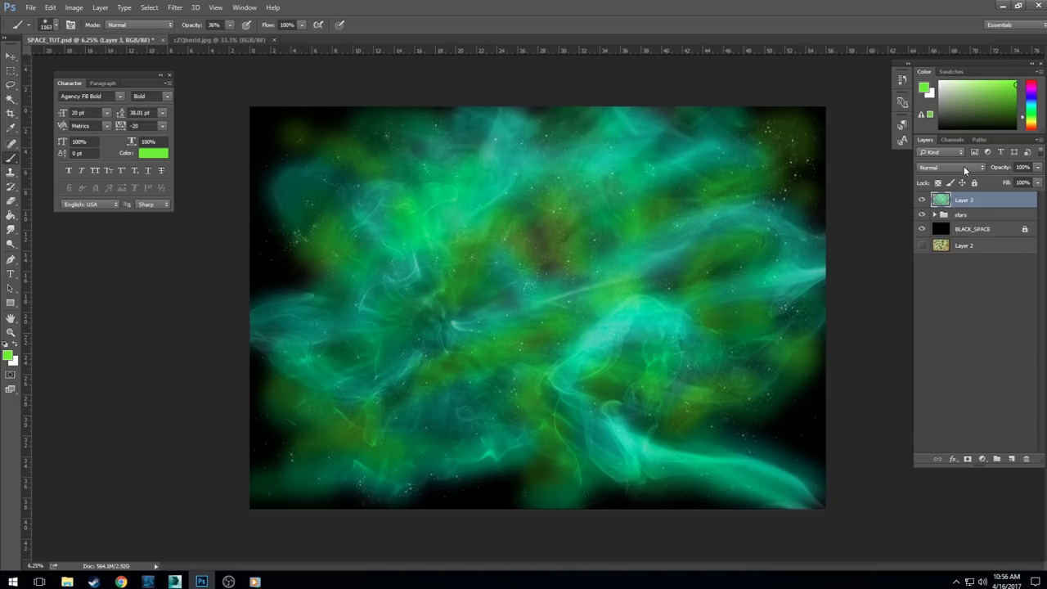
Step: Compare the Multiply, Screen, Color Dodge, Overlay and Lighten blend modes on the merged nebula layer, ending on Screen
{"action": "left_click", "coordinate": [964, 166]}
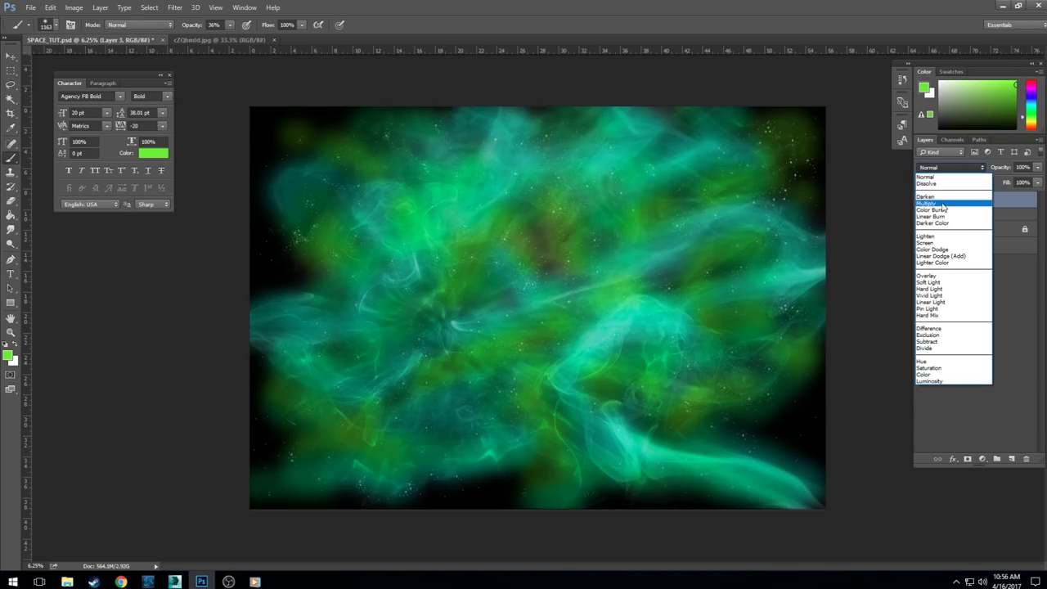
{"action": "left_click", "coordinate": [942, 204]}
{"action": "left_click", "coordinate": [941, 167]}
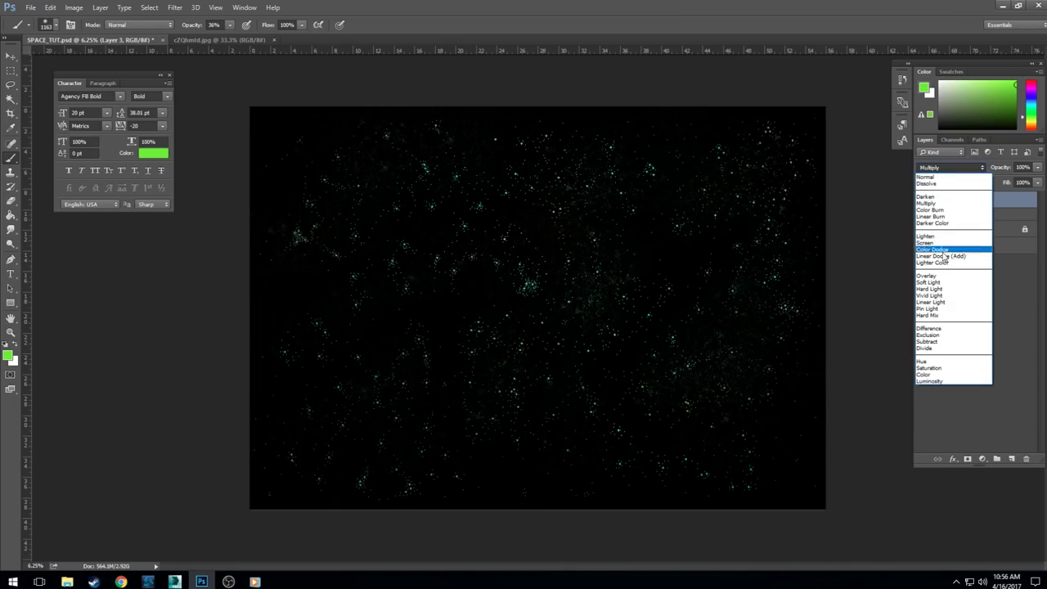
{"action": "left_click", "coordinate": [941, 243]}
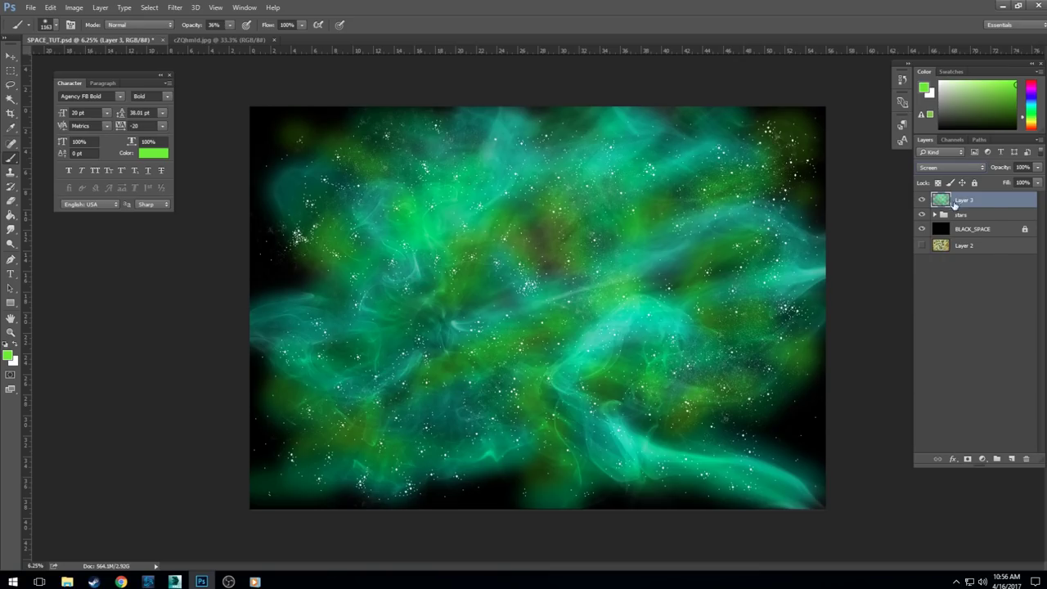
{"action": "left_click", "coordinate": [955, 166]}
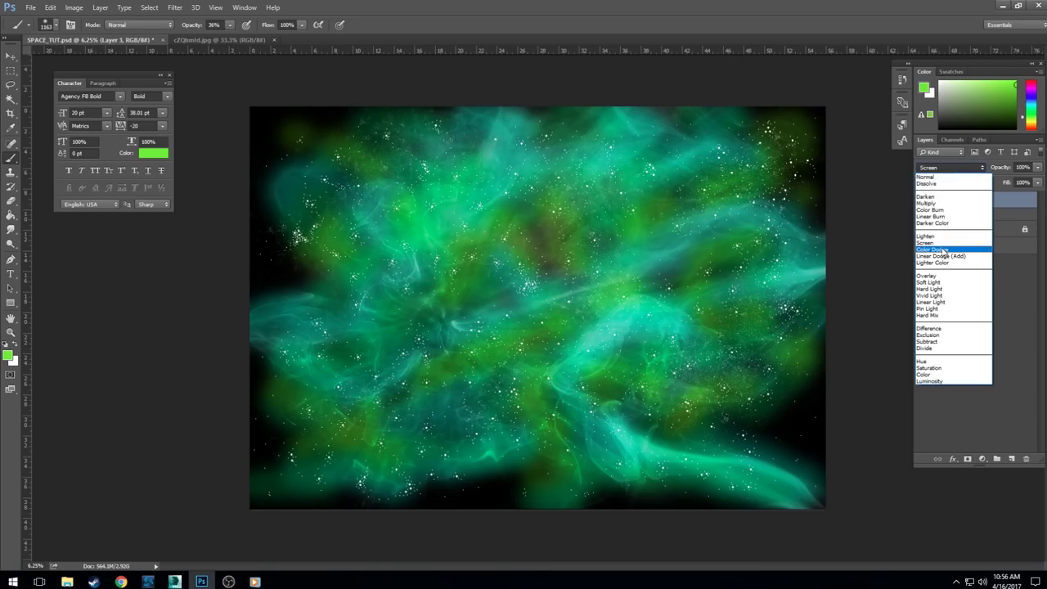
{"action": "left_click", "coordinate": [943, 249]}
{"action": "left_click", "coordinate": [953, 168]}
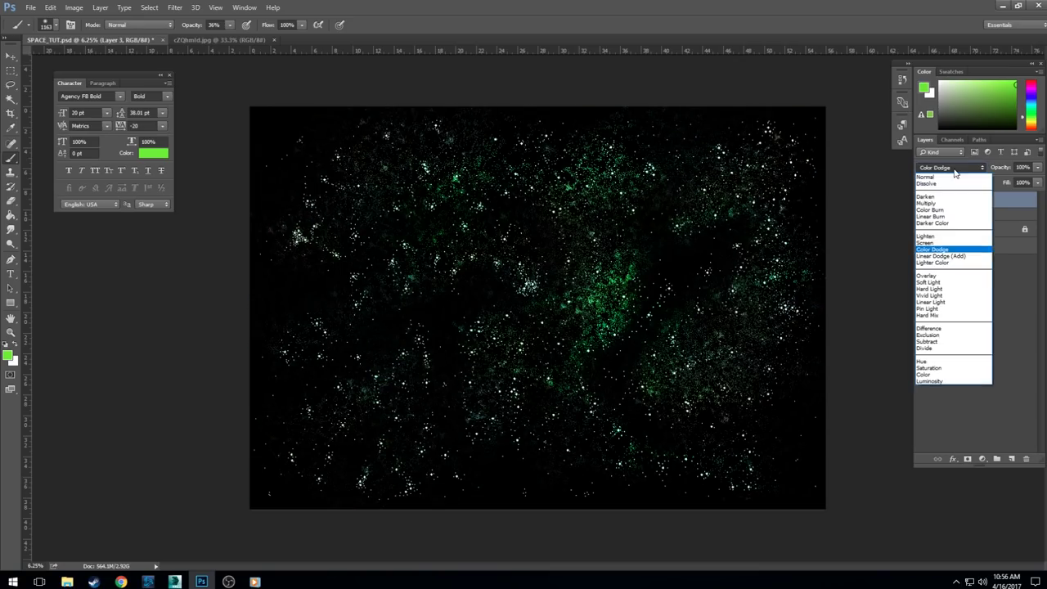
{"action": "left_click", "coordinate": [943, 278]}
{"action": "left_click", "coordinate": [953, 168]}
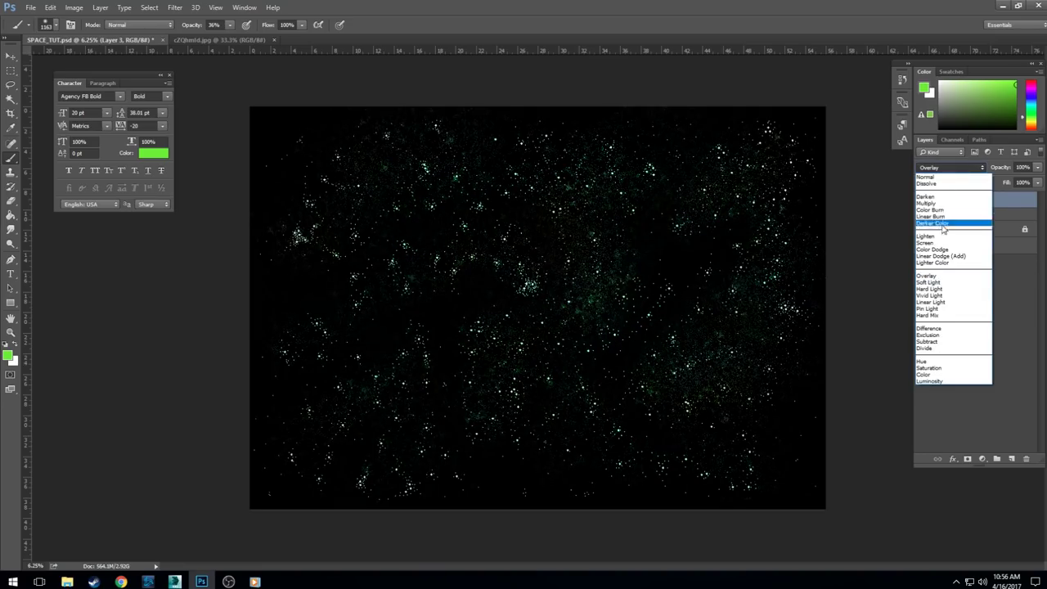
{"action": "left_click", "coordinate": [940, 236]}
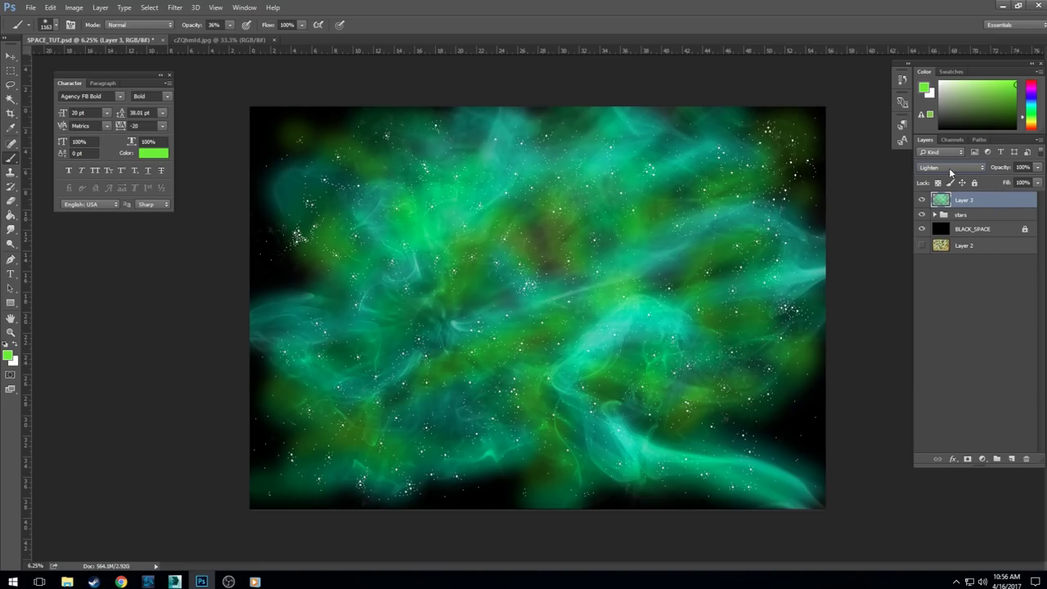
{"action": "left_click", "coordinate": [948, 168]}
{"action": "left_click", "coordinate": [938, 243]}
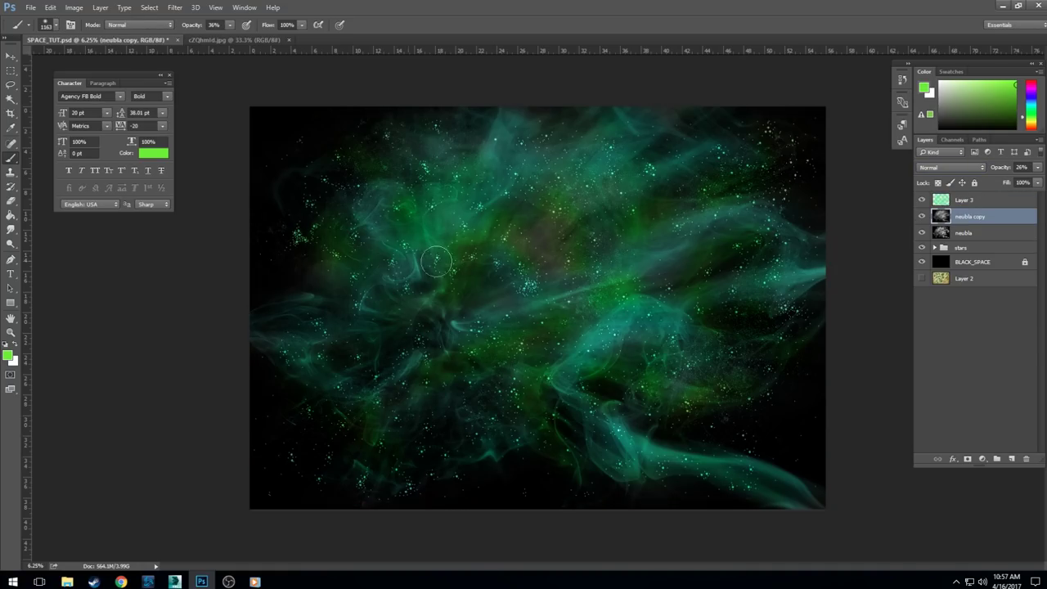
Step: Save the document and group Layer 3, neubla copy and neubla into a layer group named "nebula"
{"action": "key", "text": "ctrl+s"}
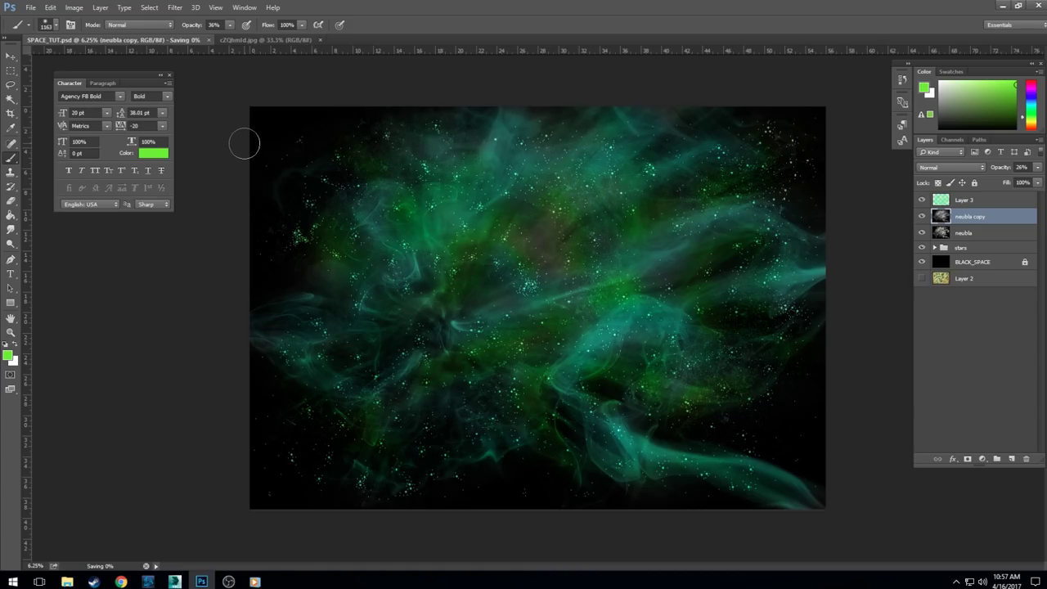
{"action": "left_click", "coordinate": [11, 56]}
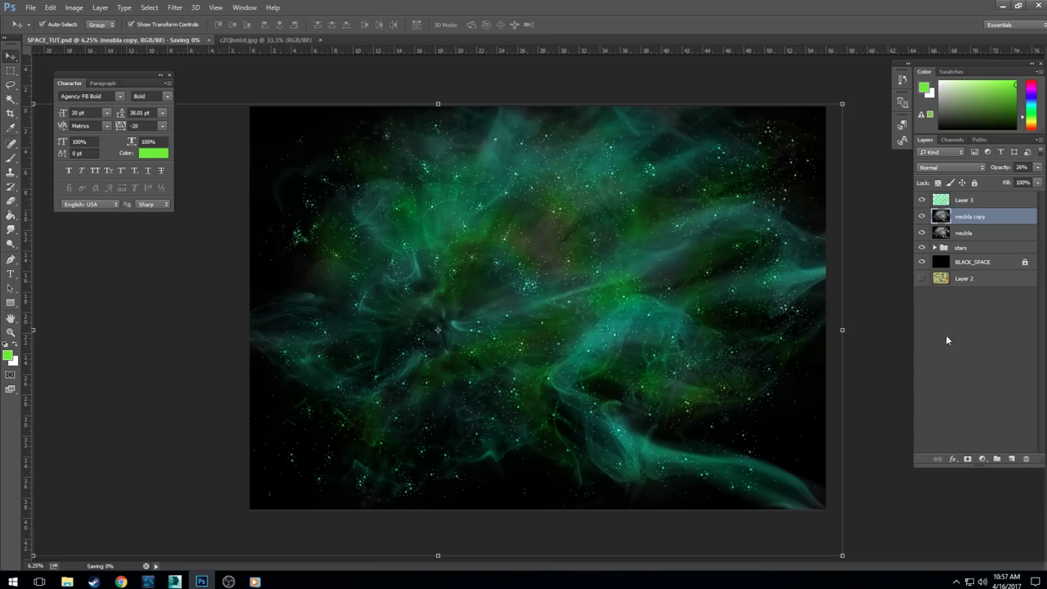
{"action": "left_click", "coordinate": [972, 233]}
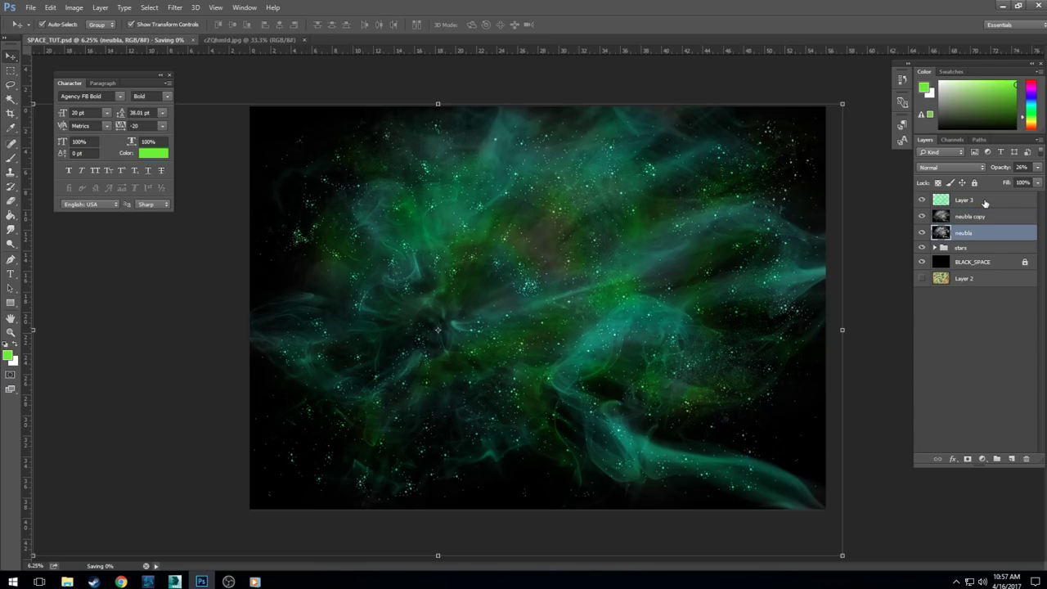
{"action": "left_click", "coordinate": [985, 203], "text": "shift"}
{"action": "left_click", "coordinate": [996, 459]}
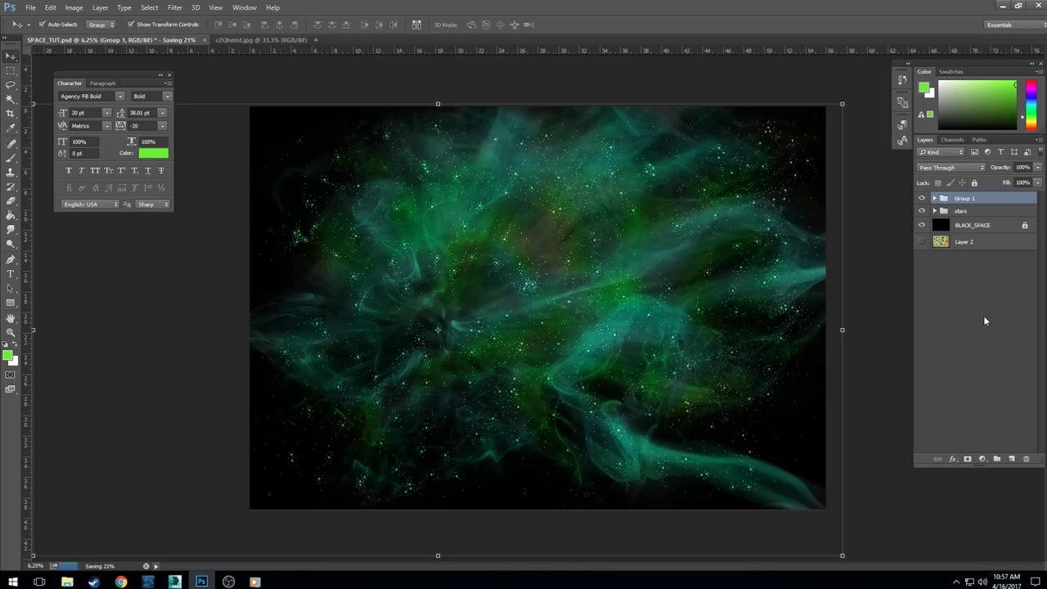
{"action": "double_click", "coordinate": [968, 199]}
{"action": "type", "text": "nebula"}
{"action": "key", "text": "Return"}
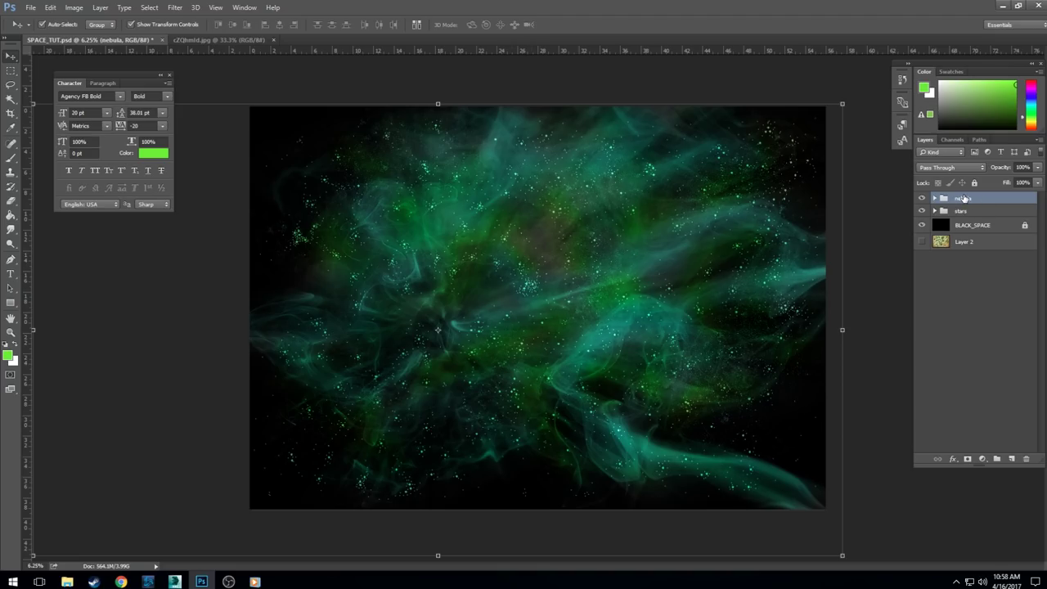
Step: Move the nebula group directly below the stars group in the layer order
{"action": "left_click_drag", "start_coordinate": [972, 199], "coordinate": [966, 206]}
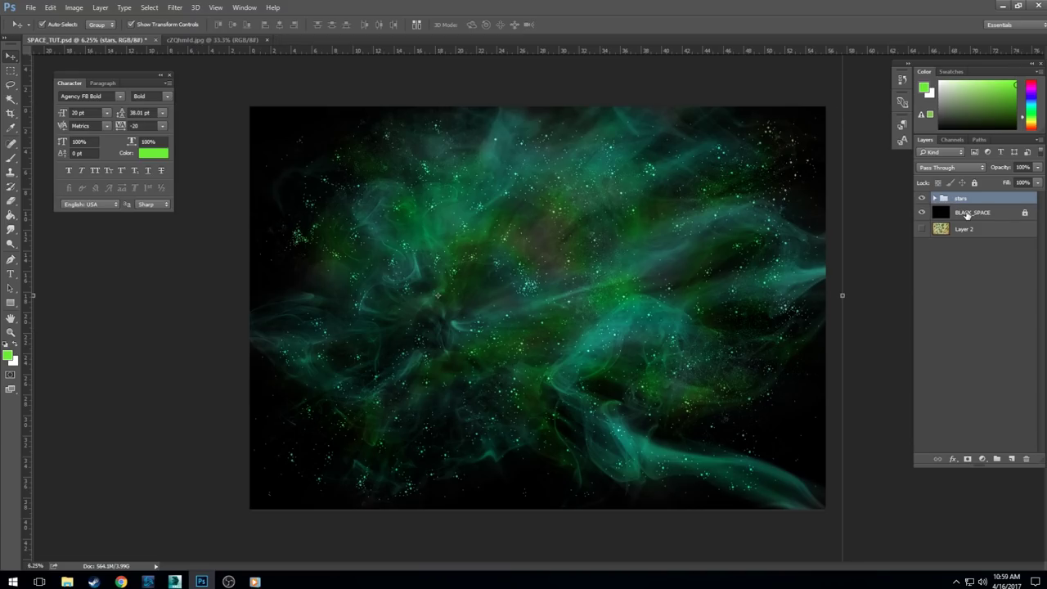
{"action": "key", "text": "ctrl+z"}
{"action": "left_click_drag", "start_coordinate": [968, 199], "coordinate": [967, 217]}
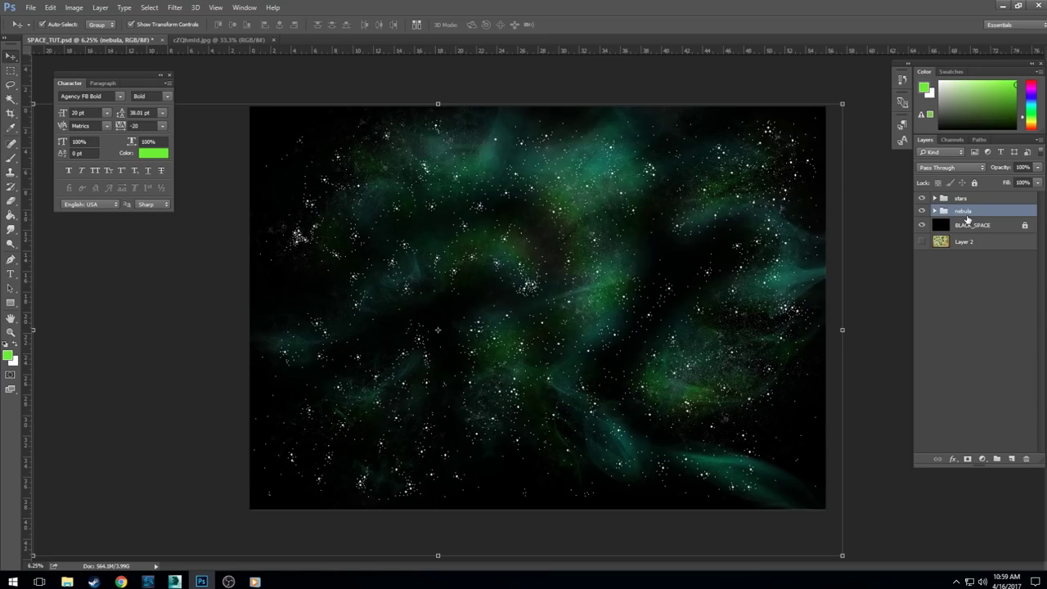
Step: Take the small starz copy layer out of the stars group and place it below the nebula group
{"action": "left_click", "coordinate": [935, 198]}
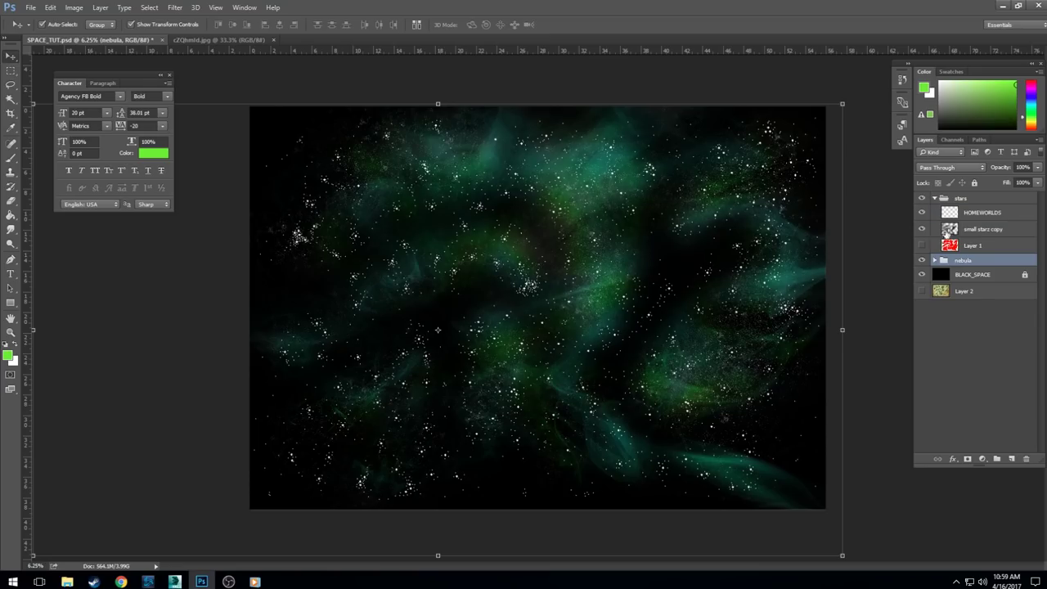
{"action": "left_click", "coordinate": [984, 233]}
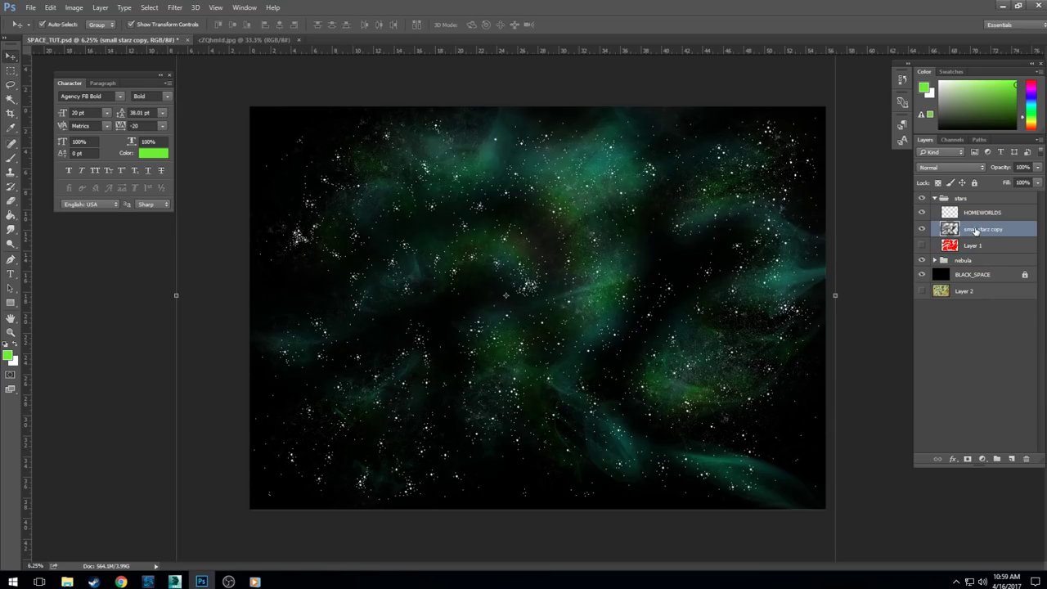
{"action": "left_click_drag", "start_coordinate": [975, 232], "coordinate": [973, 270]}
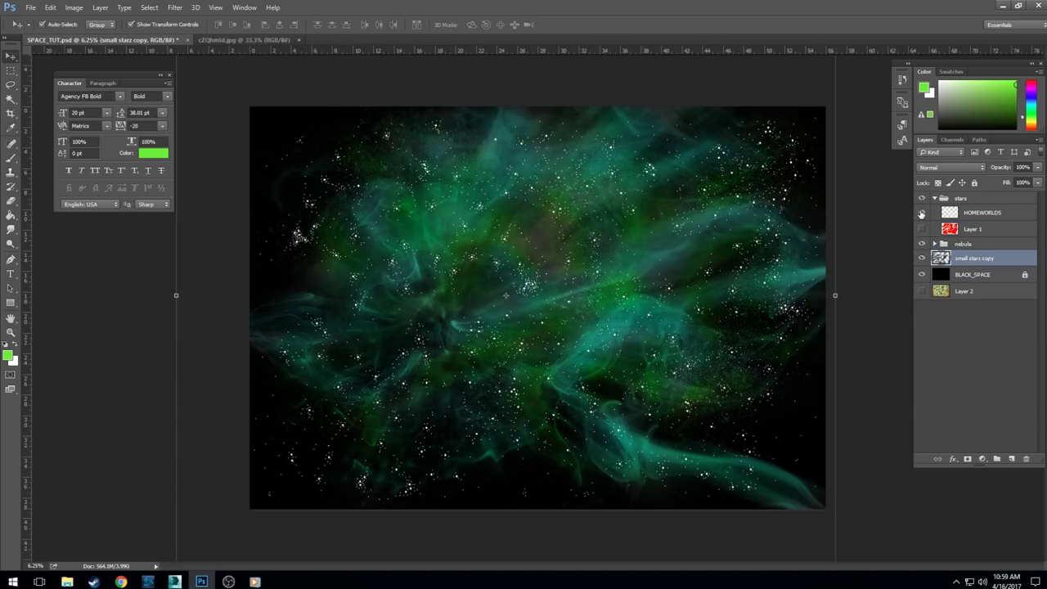
Step: Toggle the visibility of the HOMEWORLDS and small starz copy layers to compare which stars each contributes
{"action": "left_click", "coordinate": [921, 213]}
{"action": "left_click", "coordinate": [921, 212]}
{"action": "left_click", "coordinate": [922, 259]}
{"action": "left_click", "coordinate": [922, 258]}
Step: Move the small starz copy layer into the nebula group, above Layer 3
{"action": "left_click_drag", "start_coordinate": [978, 258], "coordinate": [980, 244]}
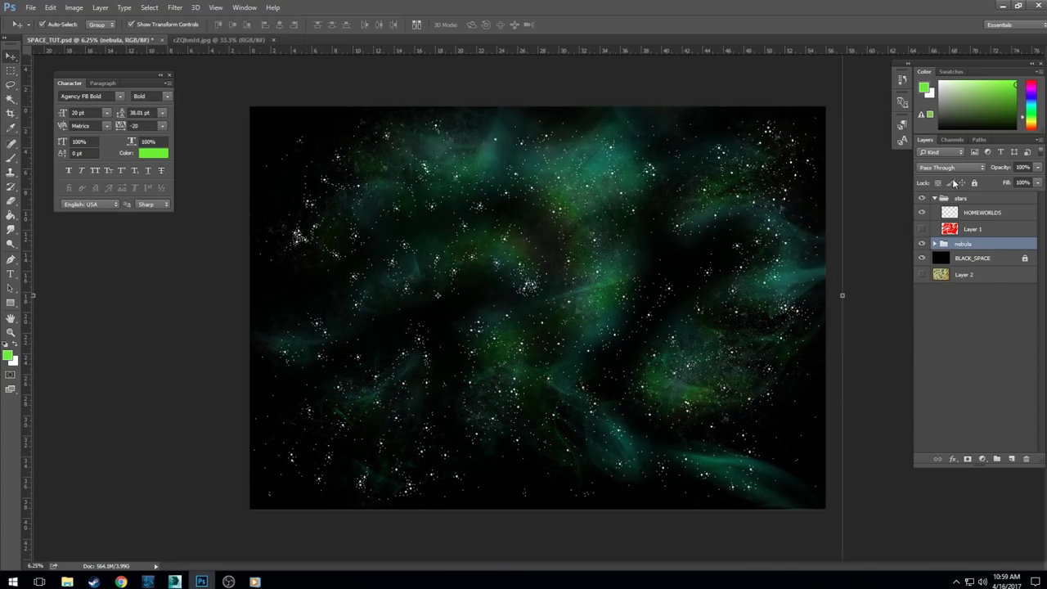
{"action": "left_click", "coordinate": [948, 167]}
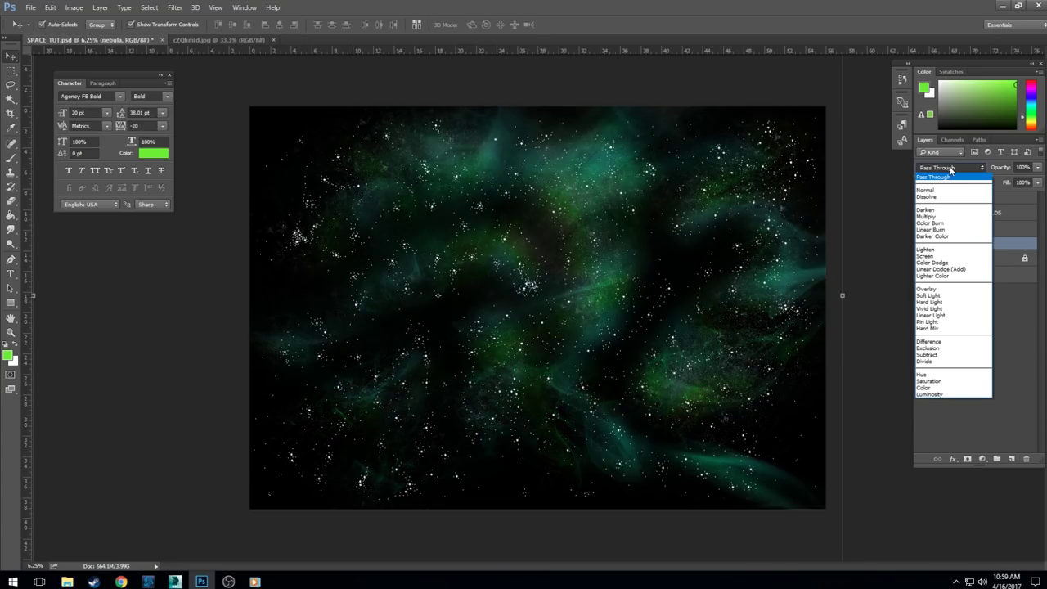
{"action": "left_click", "coordinate": [949, 168]}
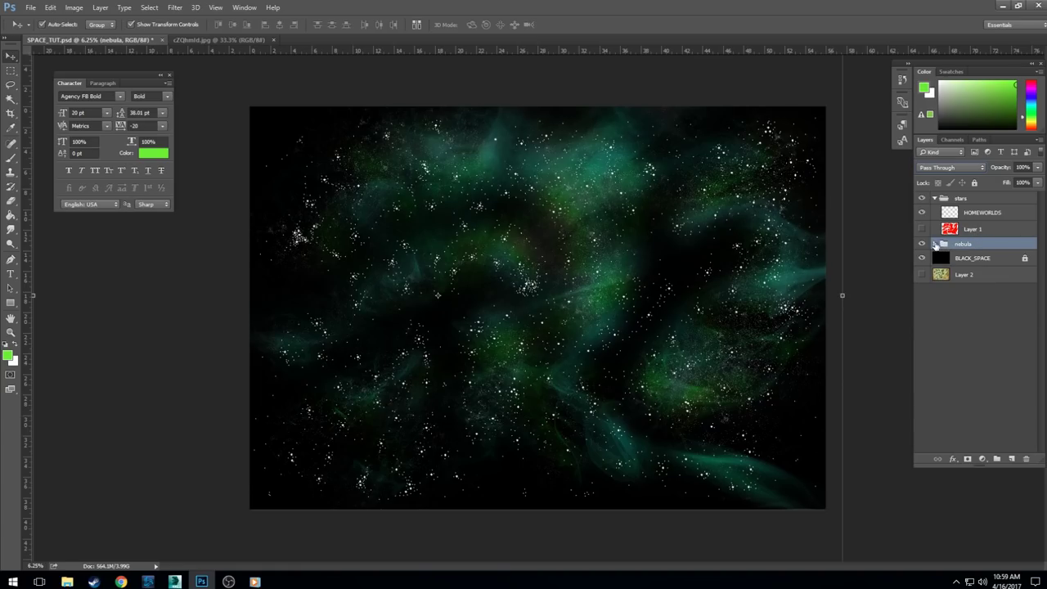
Step: Compare the Multiply, Overlay and Screen blend modes on the small starz copy layer and settle on Screen
{"action": "left_click", "coordinate": [935, 244]}
{"action": "left_click", "coordinate": [975, 259]}
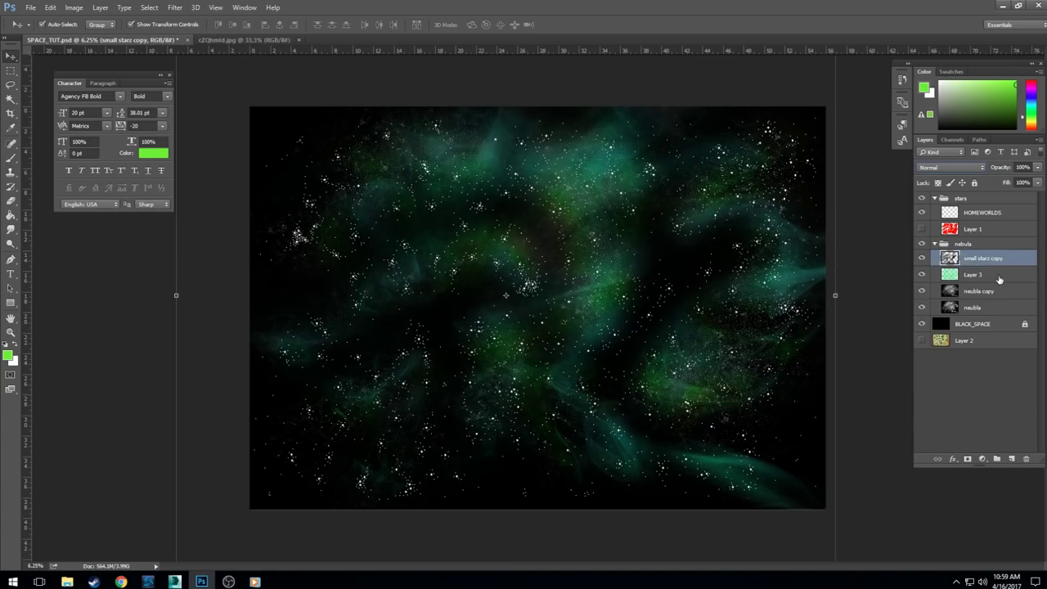
{"action": "left_click", "coordinate": [947, 168]}
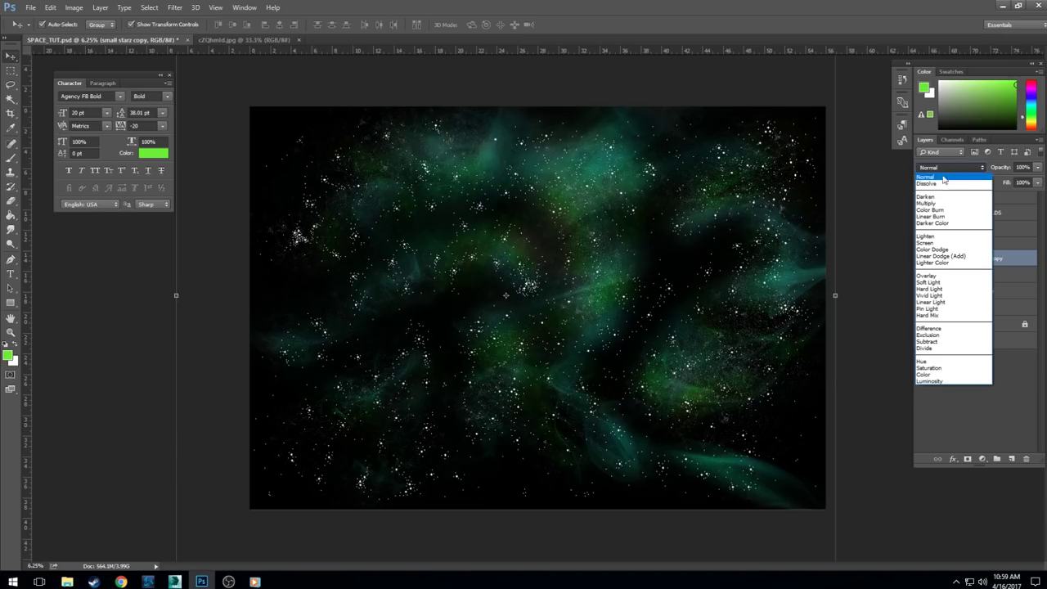
{"action": "left_click", "coordinate": [943, 204]}
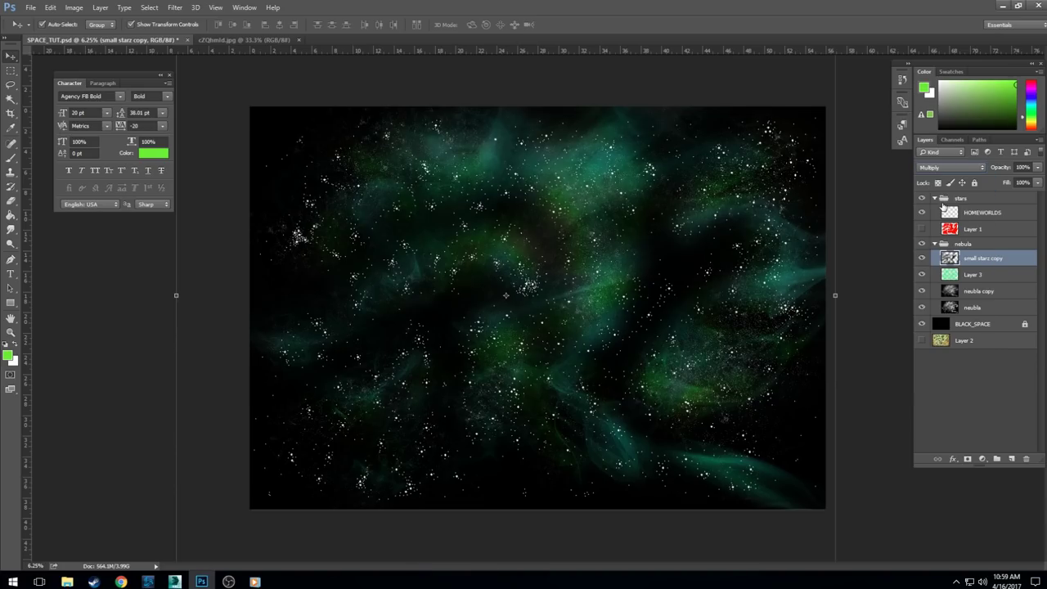
{"action": "left_click", "coordinate": [947, 167]}
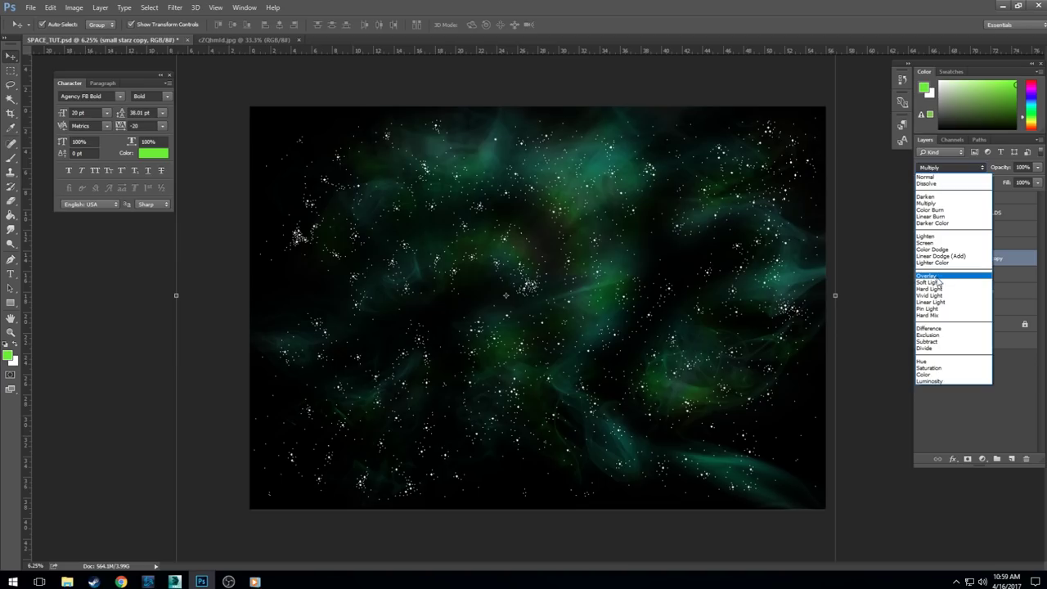
{"action": "left_click", "coordinate": [936, 276]}
{"action": "left_click", "coordinate": [941, 168]}
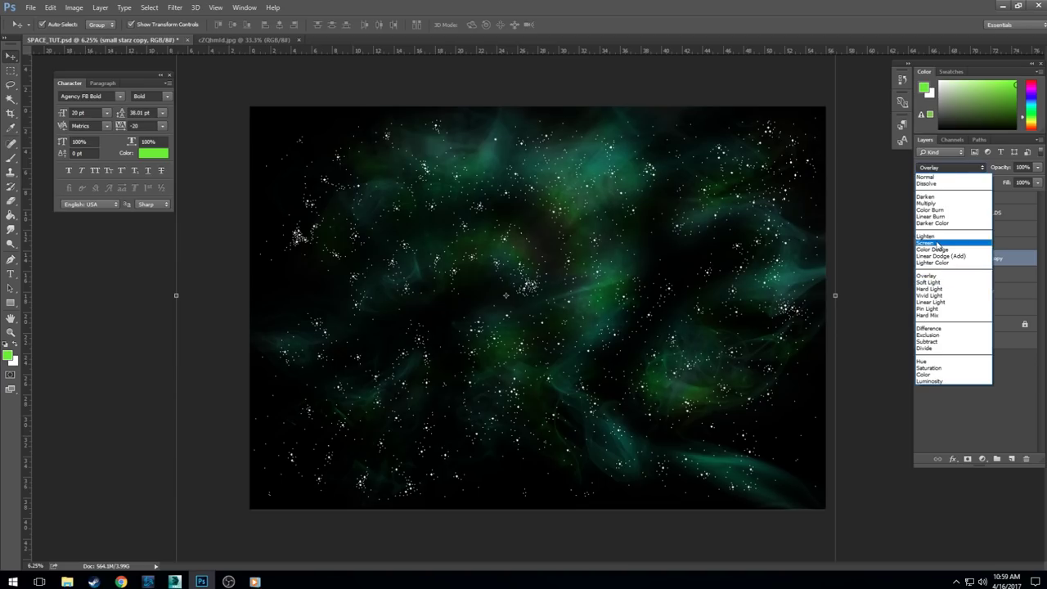
{"action": "left_click", "coordinate": [940, 242]}
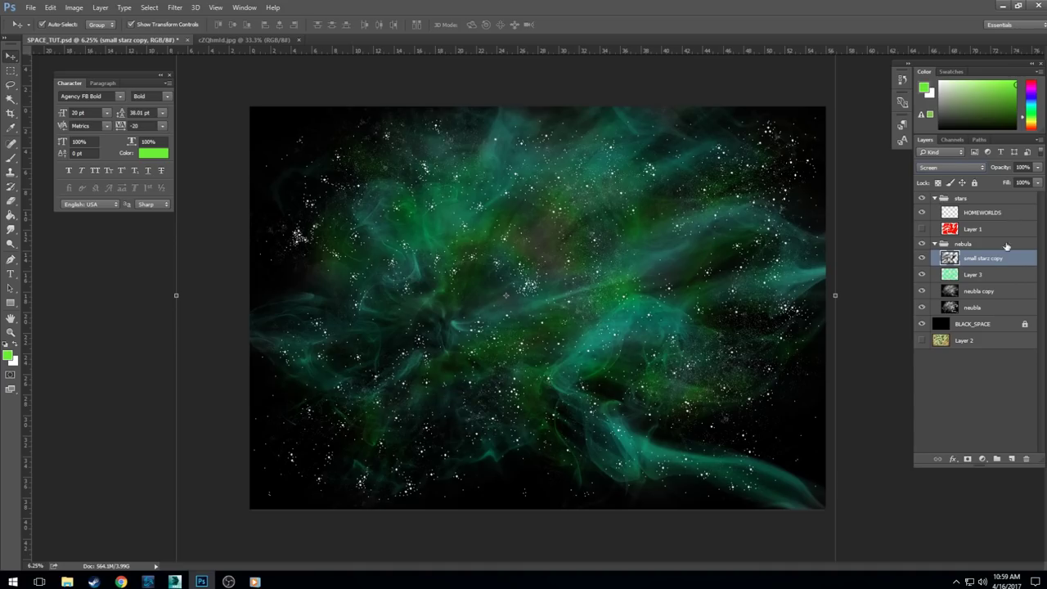
{"action": "left_click", "coordinate": [935, 245]}
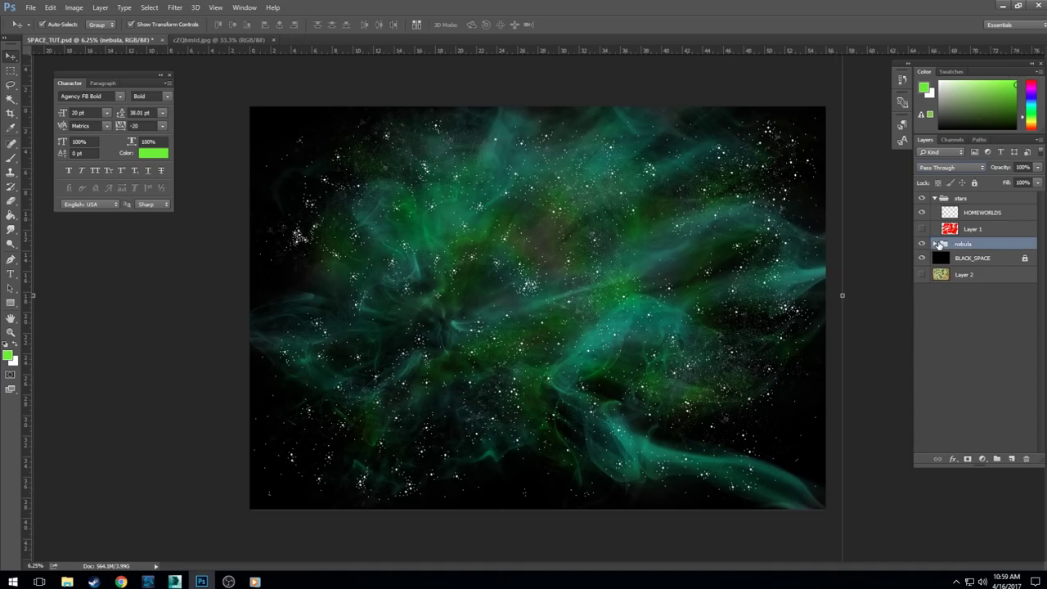
{"action": "left_click", "coordinate": [973, 199]}
{"action": "left_click", "coordinate": [982, 344]}
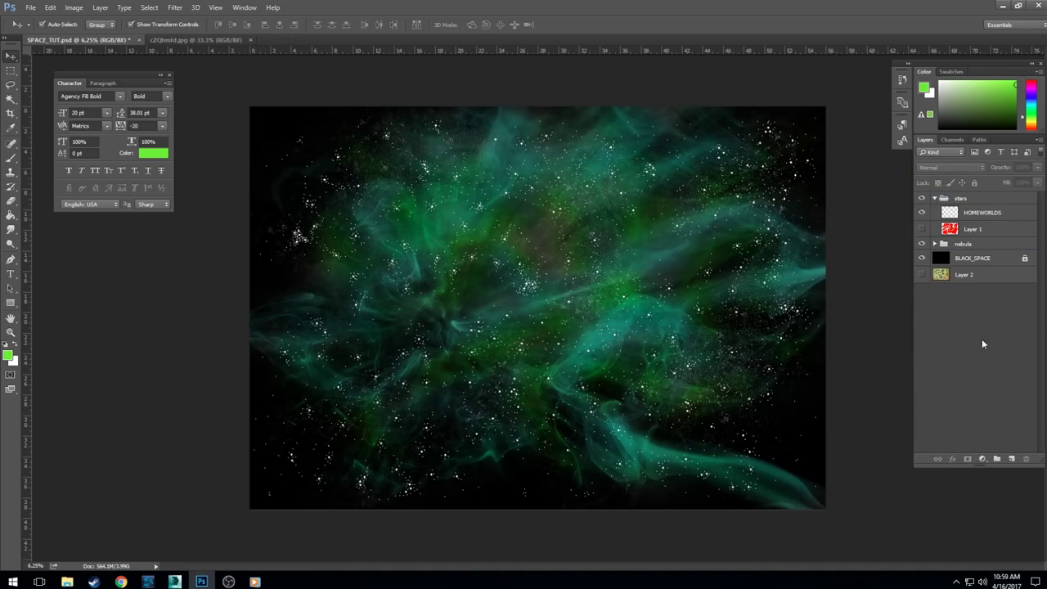
Step: Move the small starz copy layer out of the nebula group to between the stars and nebula groups, and collapse both groups
{"action": "left_click", "coordinate": [934, 245]}
{"action": "left_click", "coordinate": [972, 259]}
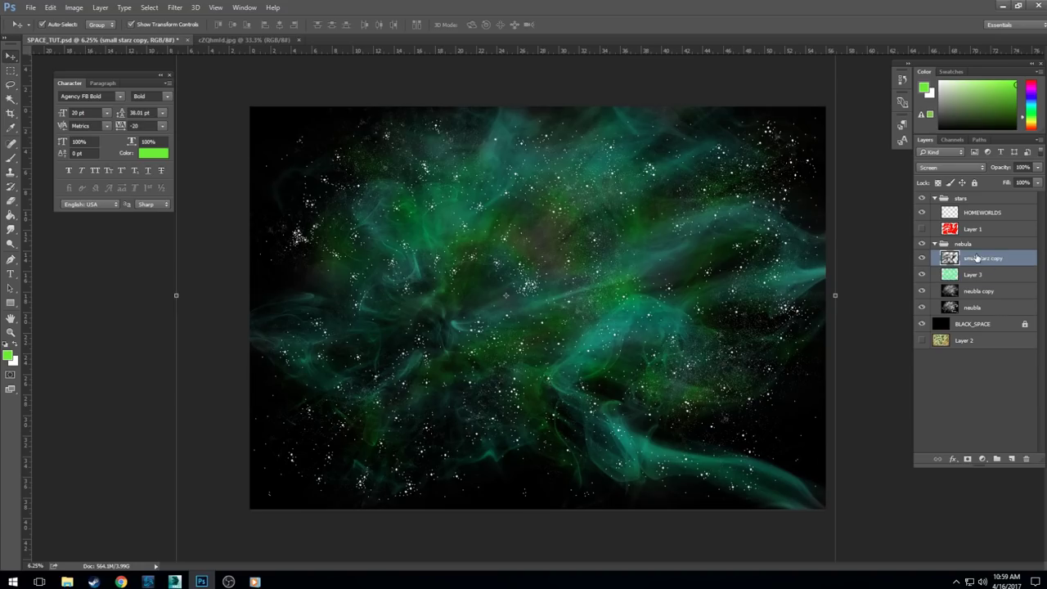
{"action": "left_click_drag", "start_coordinate": [976, 260], "coordinate": [968, 198]}
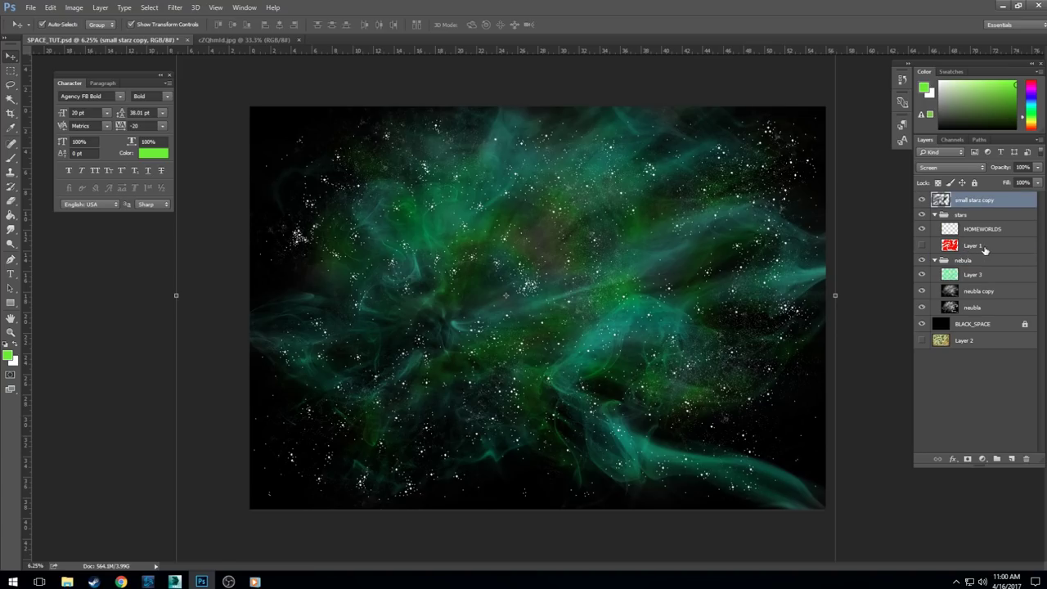
{"action": "left_click", "coordinate": [935, 260]}
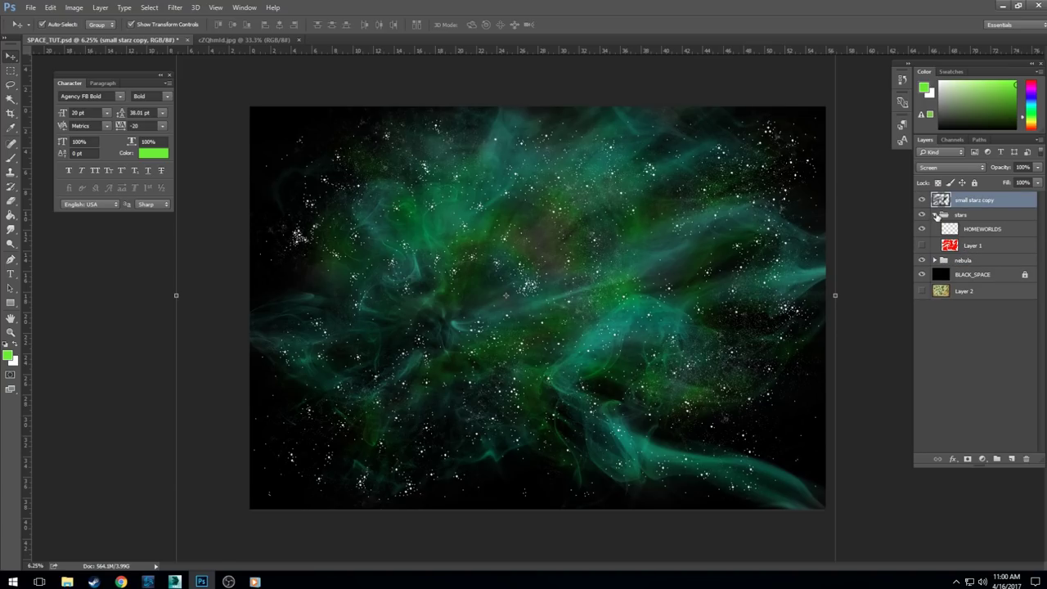
{"action": "left_click", "coordinate": [935, 215]}
{"action": "left_click_drag", "start_coordinate": [970, 206], "coordinate": [977, 226]}
Step: Lower the nebula group's opacity to 50%
{"action": "left_click", "coordinate": [965, 227]}
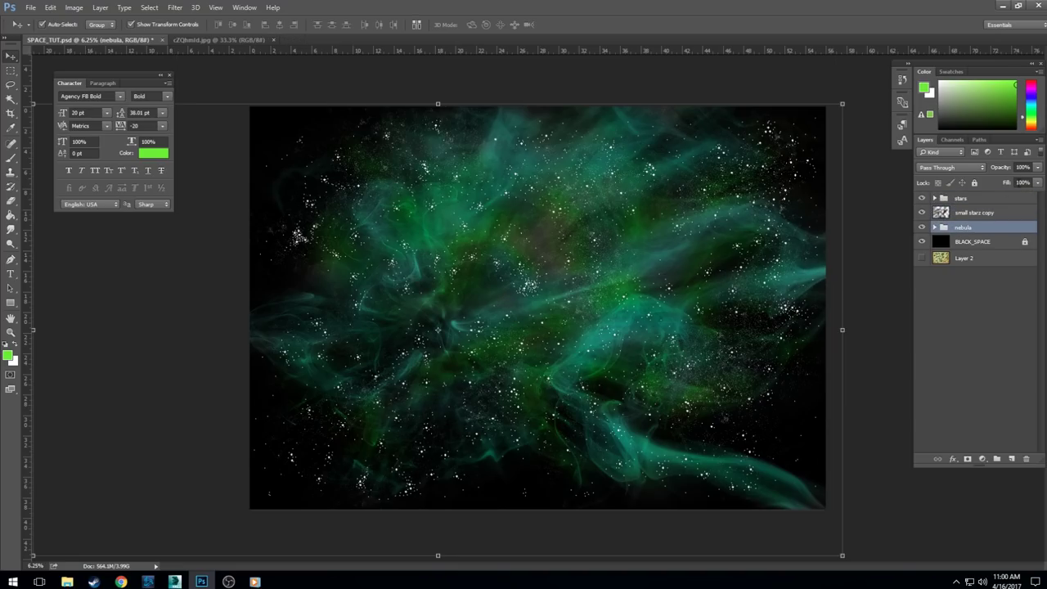
{"action": "left_click_drag", "start_coordinate": [1040, 167], "coordinate": [999, 181]}
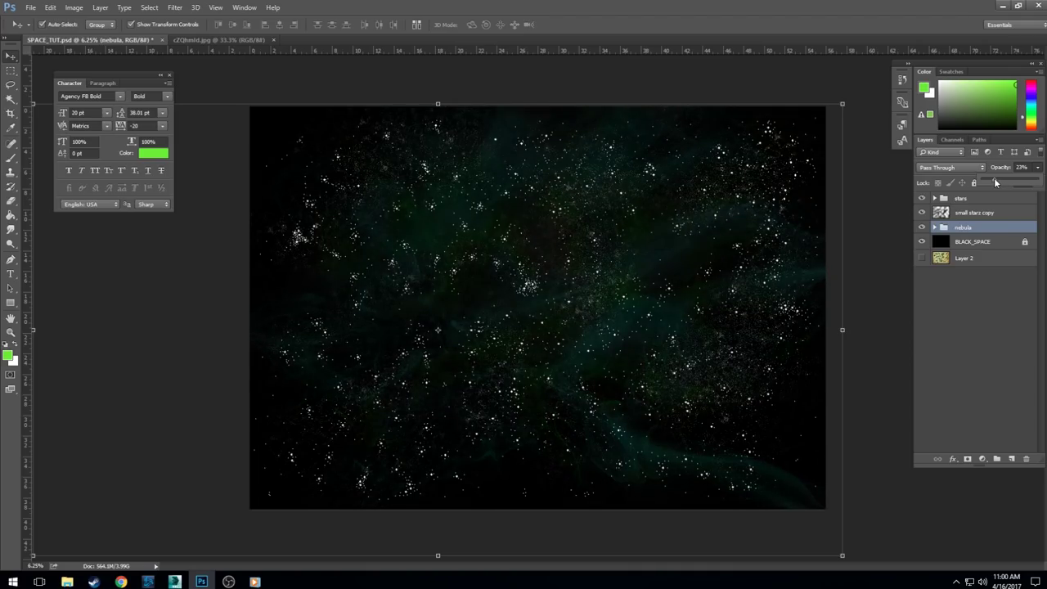
{"action": "left_click_drag", "start_coordinate": [1002, 183], "coordinate": [1010, 183]}
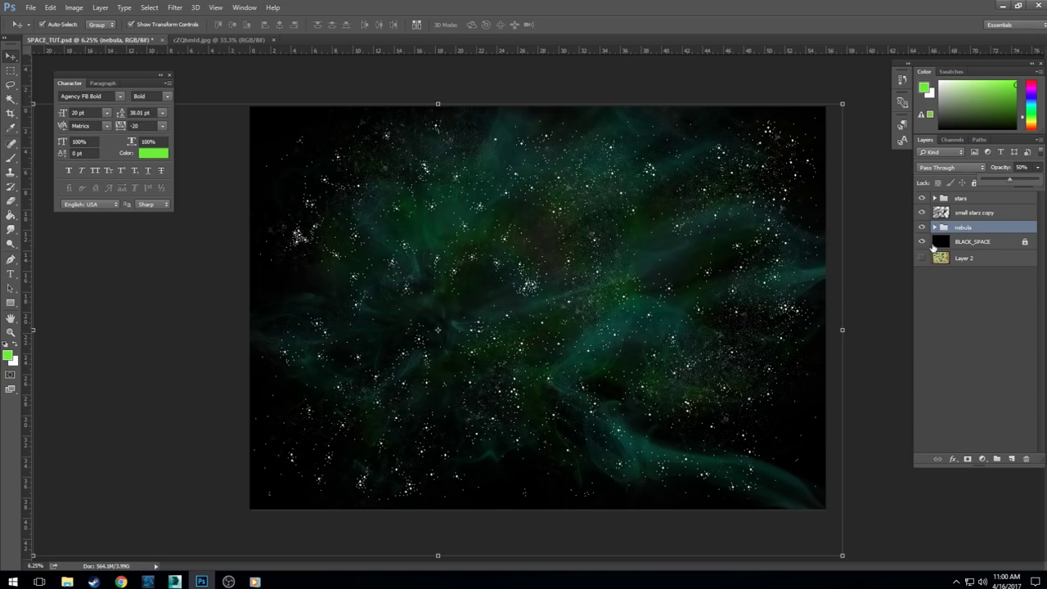
Step: Show Layer 1 in the stars group briefly to compare its red regions with the star clusters, and hide it again
{"action": "left_click", "coordinate": [933, 200]}
{"action": "left_click", "coordinate": [934, 198]}
{"action": "left_click", "coordinate": [923, 229]}
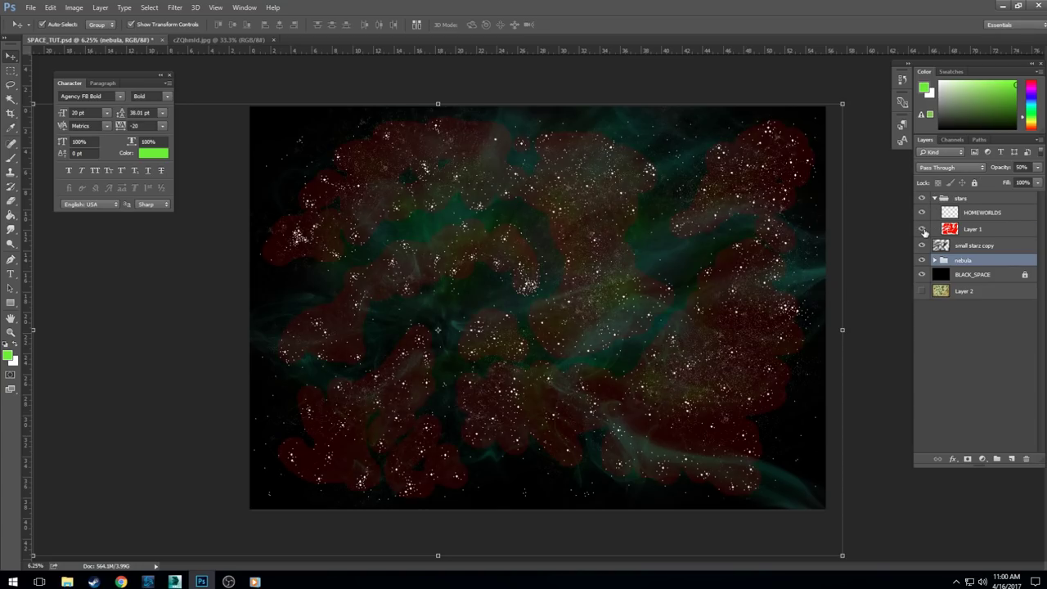
{"action": "left_click", "coordinate": [923, 229]}
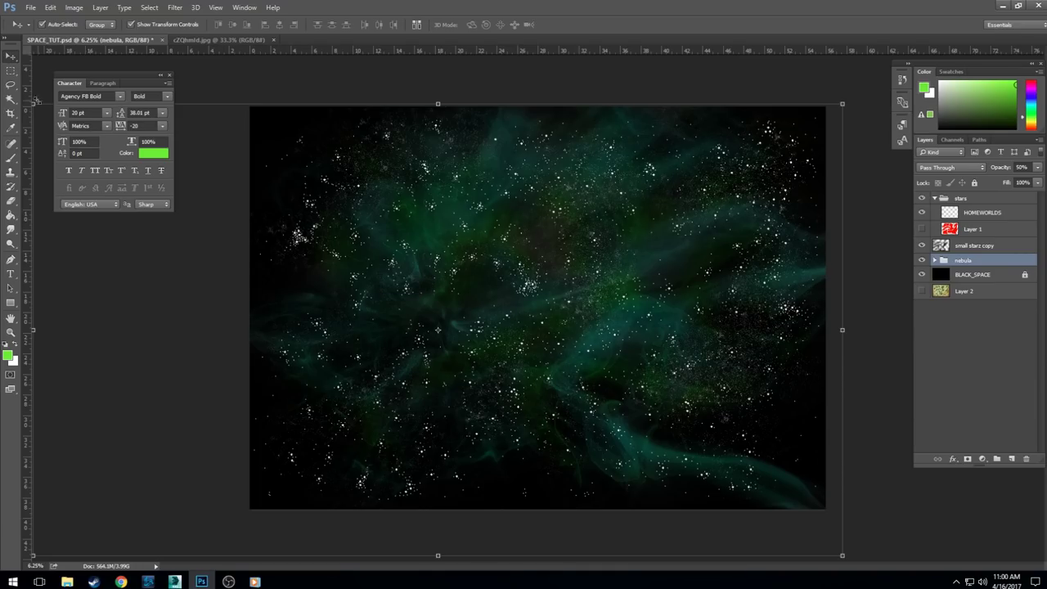
Step: Add a new layer above the stars group, place the map on Layer 2 directly beneath it, and make the map visible
{"action": "left_click_drag", "start_coordinate": [11, 85], "coordinate": [46, 88]}
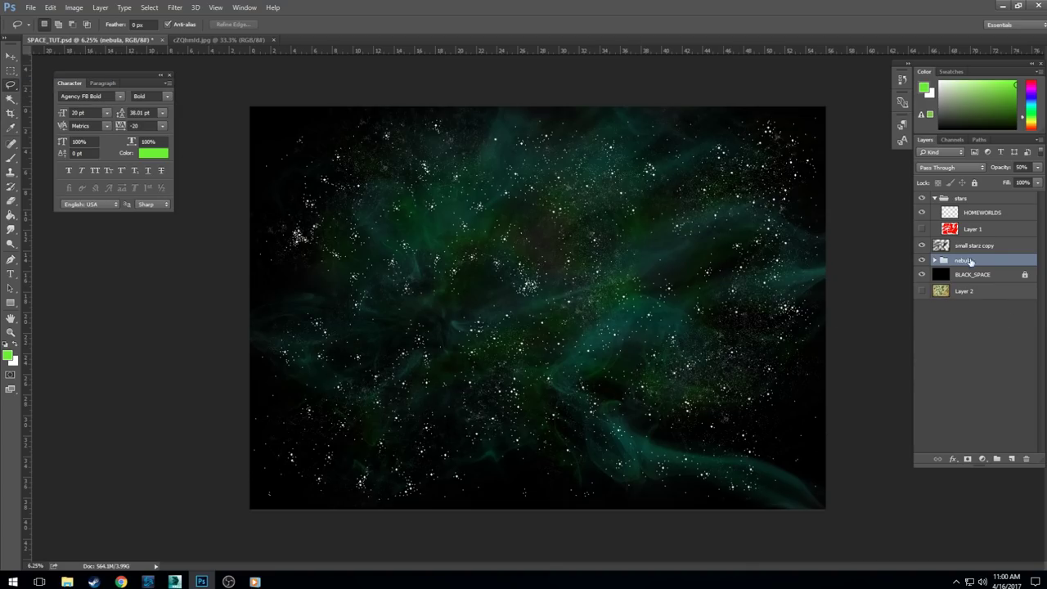
{"action": "left_click", "coordinate": [967, 200]}
{"action": "left_click", "coordinate": [935, 199]}
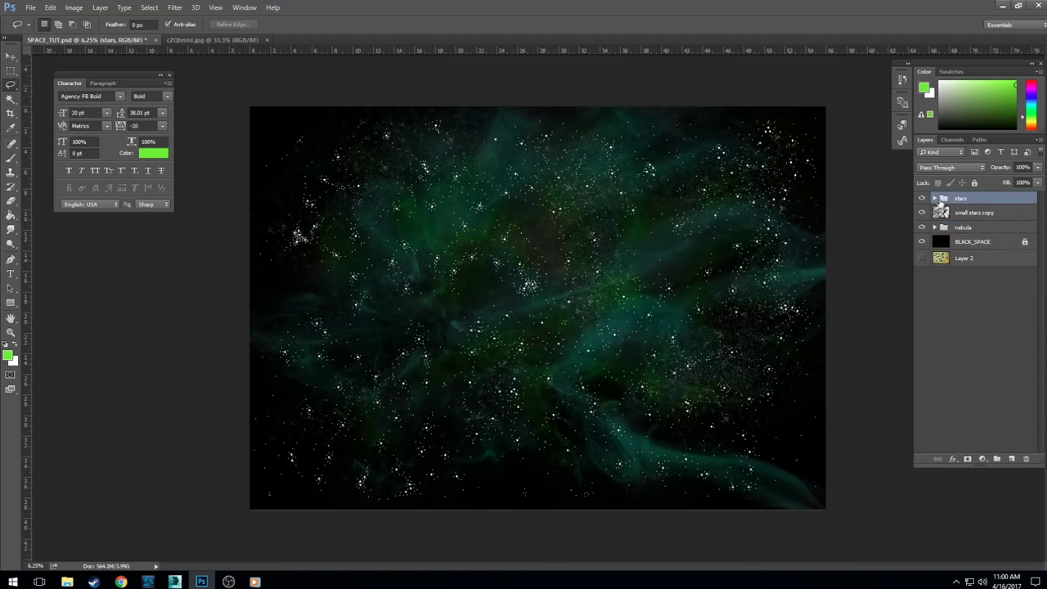
{"action": "left_click", "coordinate": [1012, 458]}
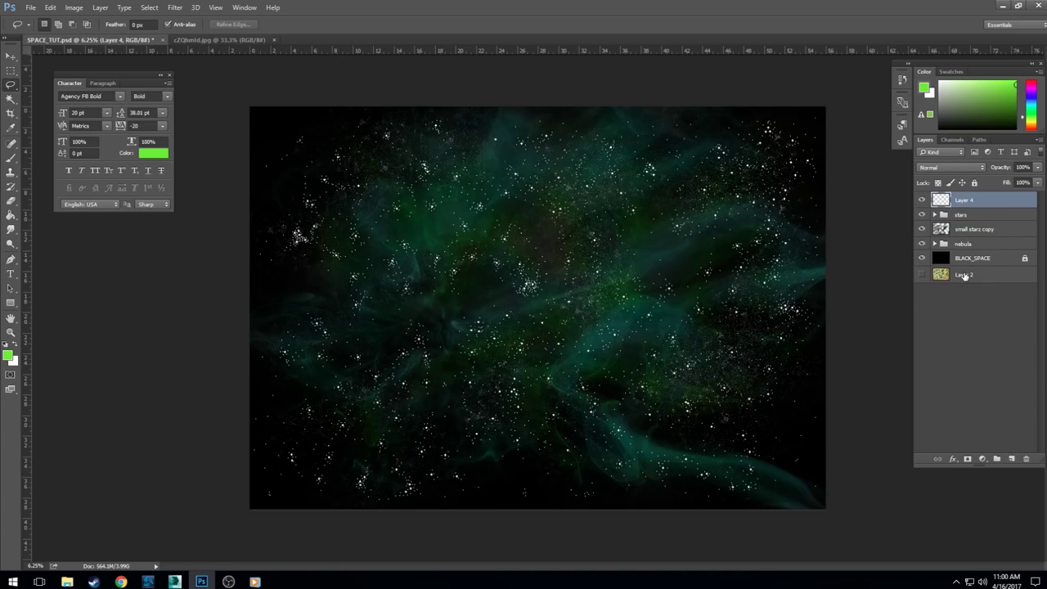
{"action": "left_click_drag", "start_coordinate": [964, 275], "coordinate": [965, 214]}
{"action": "left_click", "coordinate": [921, 216]}
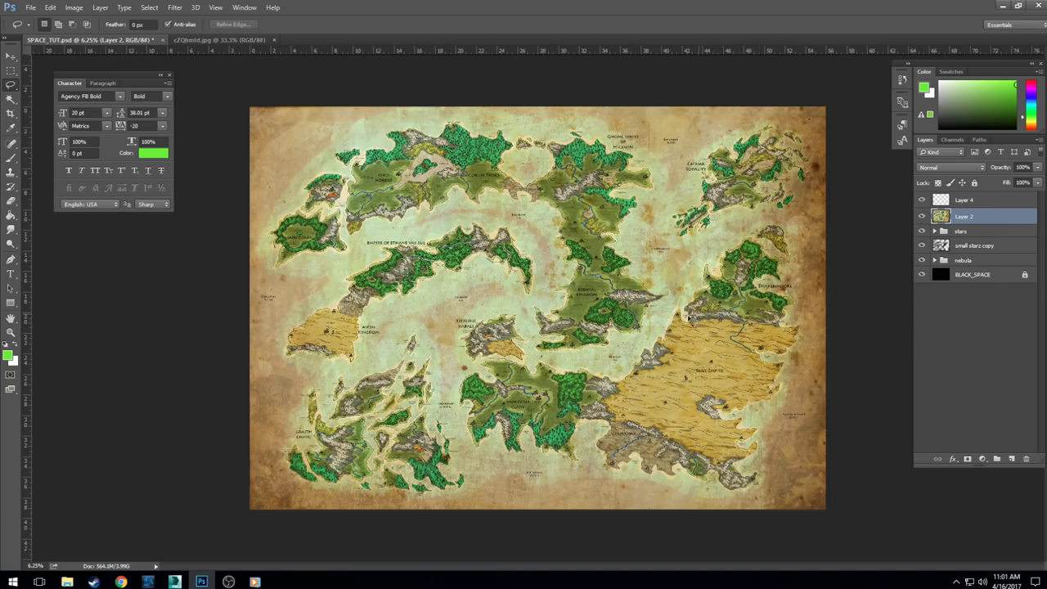
Step: Lasso the large desert region in the map's southeast, fill it with the foreground green on Layer 4, and deselect it
{"action": "mouse_move", "coordinate": [664, 337]}
{"action": "left_mouse_down"}
{"action": "mouse_move", "coordinate": [619, 381]}
{"action": "mouse_move", "coordinate": [610, 419]}
{"action": "mouse_move", "coordinate": [661, 436]}
{"action": "mouse_move", "coordinate": [719, 483]}
{"action": "mouse_move", "coordinate": [749, 491]}
{"action": "mouse_move", "coordinate": [747, 420]}
{"action": "mouse_move", "coordinate": [734, 405]}
{"action": "mouse_move", "coordinate": [771, 403]}
{"action": "mouse_move", "coordinate": [803, 329]}
{"action": "mouse_move", "coordinate": [677, 312]}
{"action": "left_mouse_up"}
{"action": "left_click", "coordinate": [965, 199]}
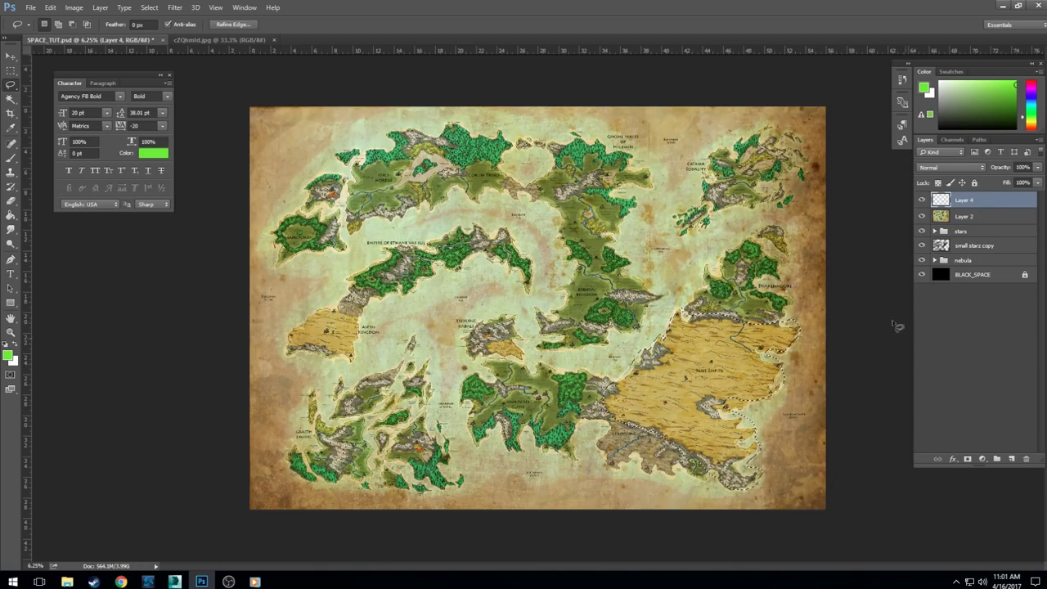
{"action": "left_click", "coordinate": [10, 214]}
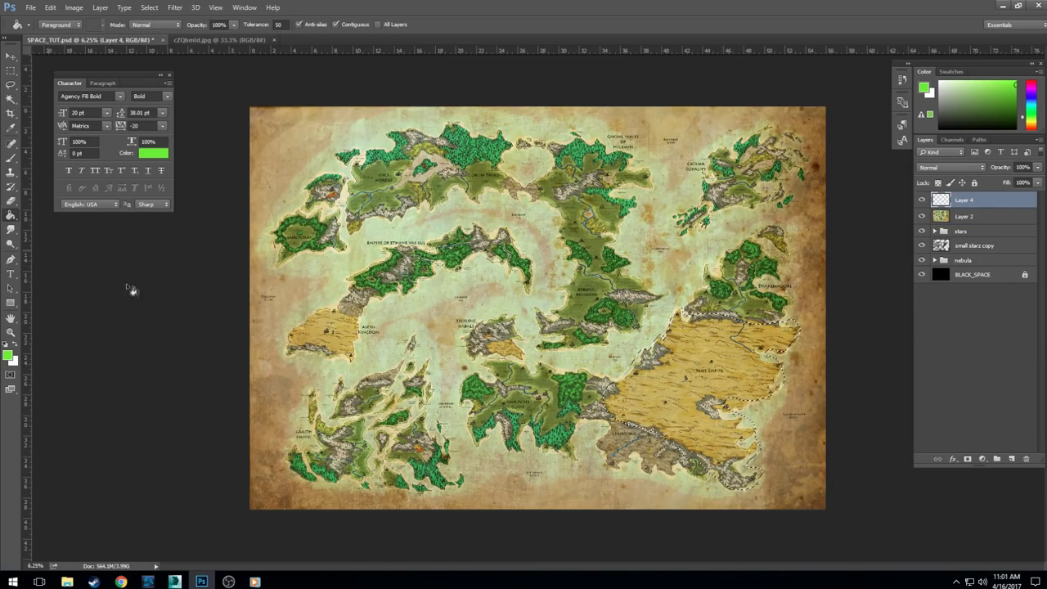
{"action": "left_click", "coordinate": [674, 374]}
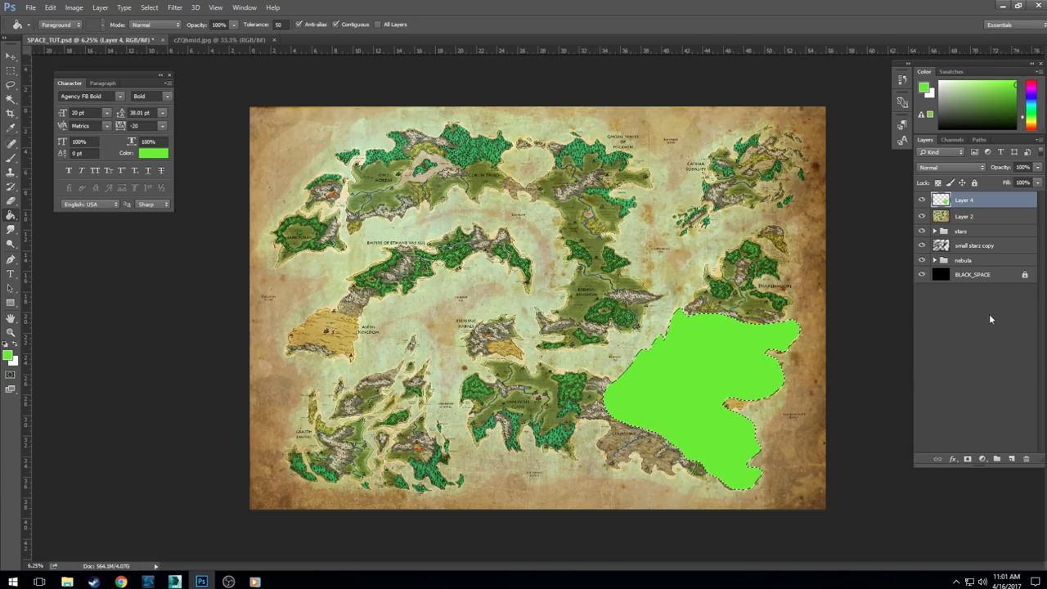
{"action": "key", "text": "ctrl+d"}
Step: Add a new layer above Layer 4 and lasso the forested land just north of the green desert region
{"action": "left_click", "coordinate": [1011, 460]}
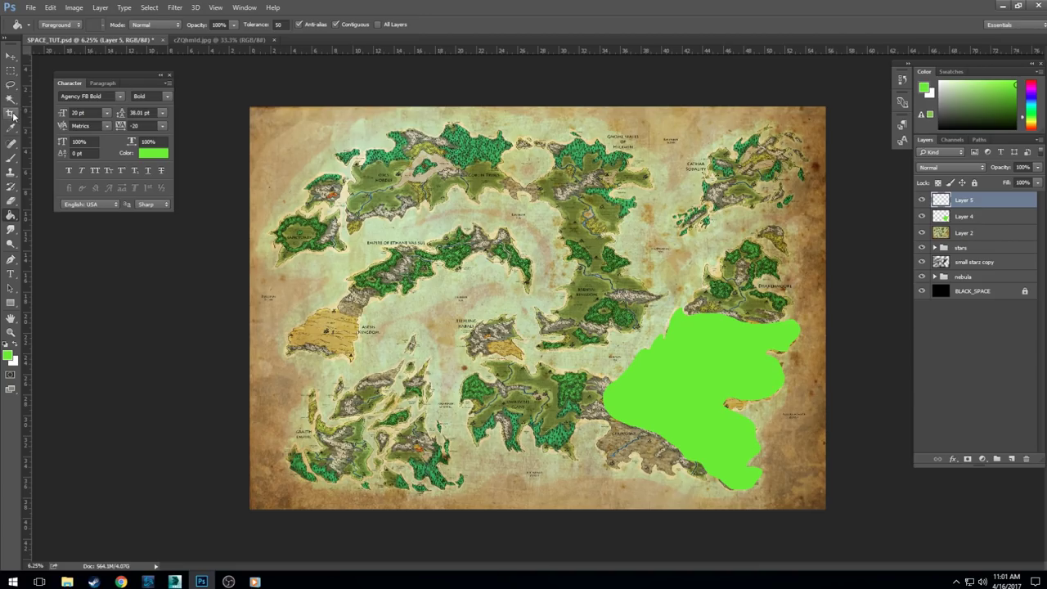
{"action": "left_click", "coordinate": [11, 85]}
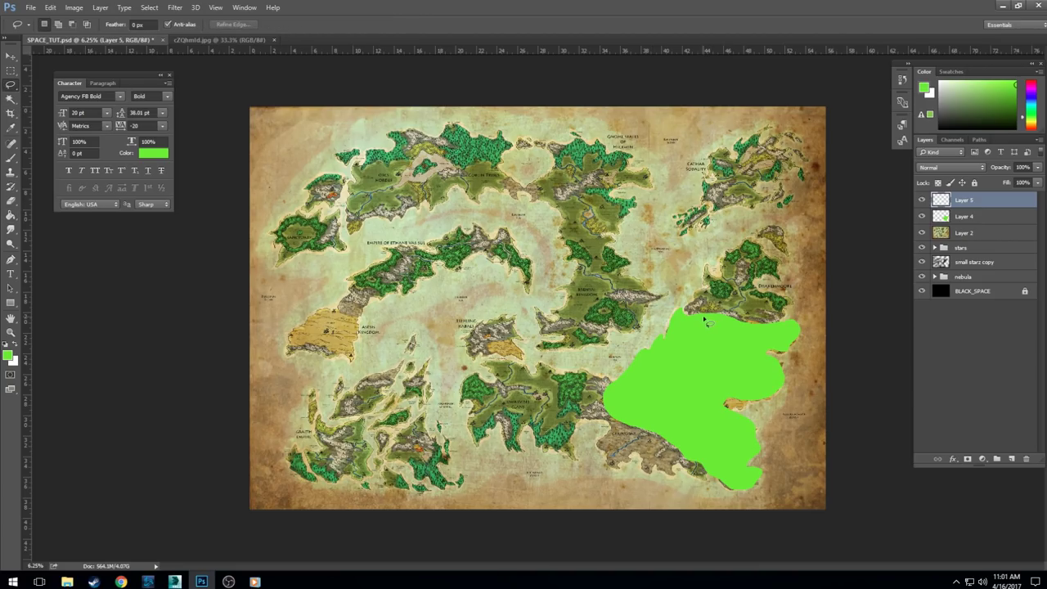
{"action": "mouse_move", "coordinate": [708, 320]}
{"action": "left_mouse_down"}
{"action": "mouse_move", "coordinate": [687, 316]}
{"action": "mouse_move", "coordinate": [705, 264]}
{"action": "mouse_move", "coordinate": [747, 238]}
{"action": "mouse_move", "coordinate": [785, 233]}
{"action": "mouse_move", "coordinate": [797, 257]}
{"action": "mouse_move", "coordinate": [774, 249]}
{"action": "mouse_move", "coordinate": [787, 282]}
{"action": "mouse_move", "coordinate": [766, 296]}
{"action": "mouse_move", "coordinate": [794, 300]}
{"action": "mouse_move", "coordinate": [790, 319]}
{"action": "mouse_move", "coordinate": [610, 404]}
{"action": "left_mouse_up"}
Step: Rename Layer 4 as Sejet and Layer 5 as drakenmore
{"action": "left_click", "coordinate": [967, 216]}
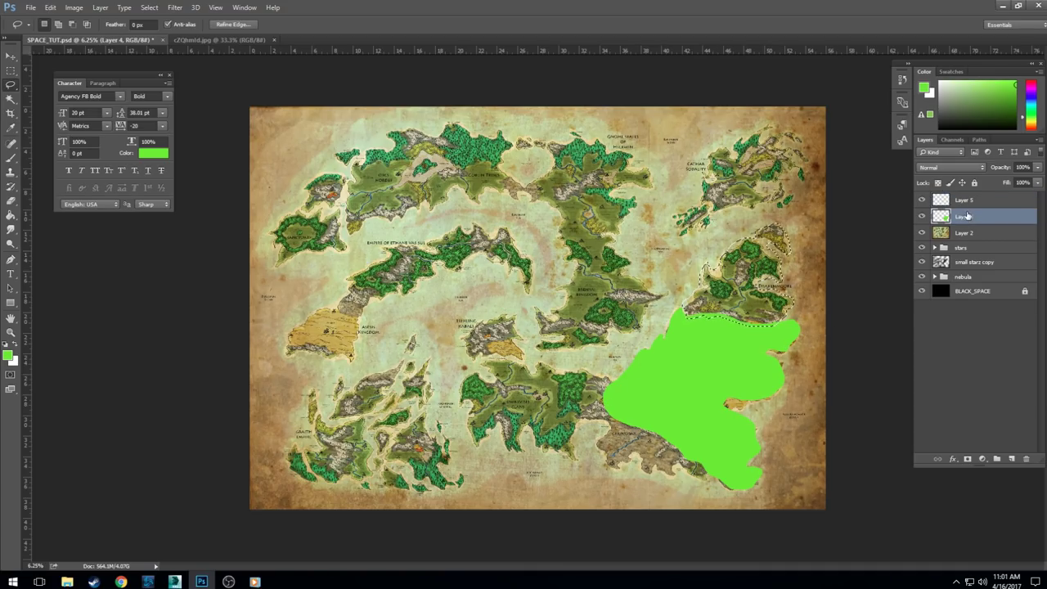
{"action": "double_click", "coordinate": [962, 217]}
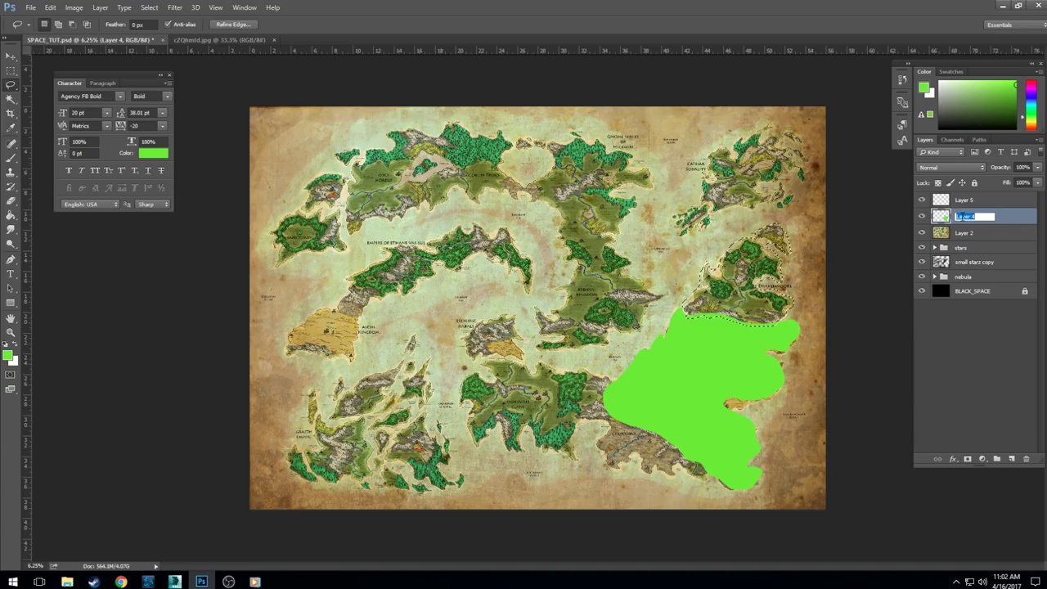
{"action": "type", "text": "Sejet"}
{"action": "key", "text": "Return"}
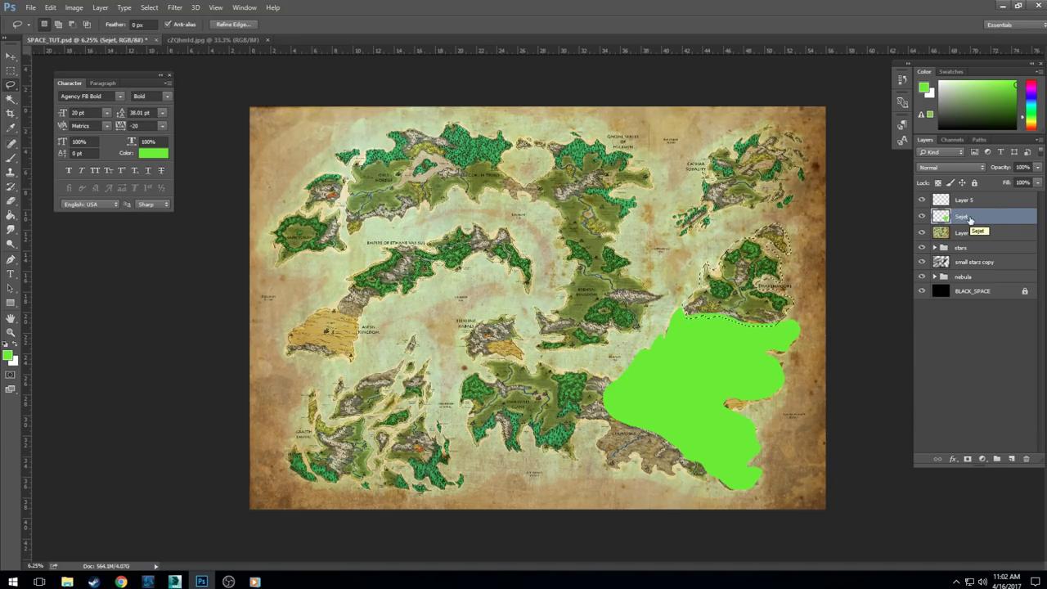
{"action": "double_click", "coordinate": [965, 200]}
{"action": "type", "text": "dra"}
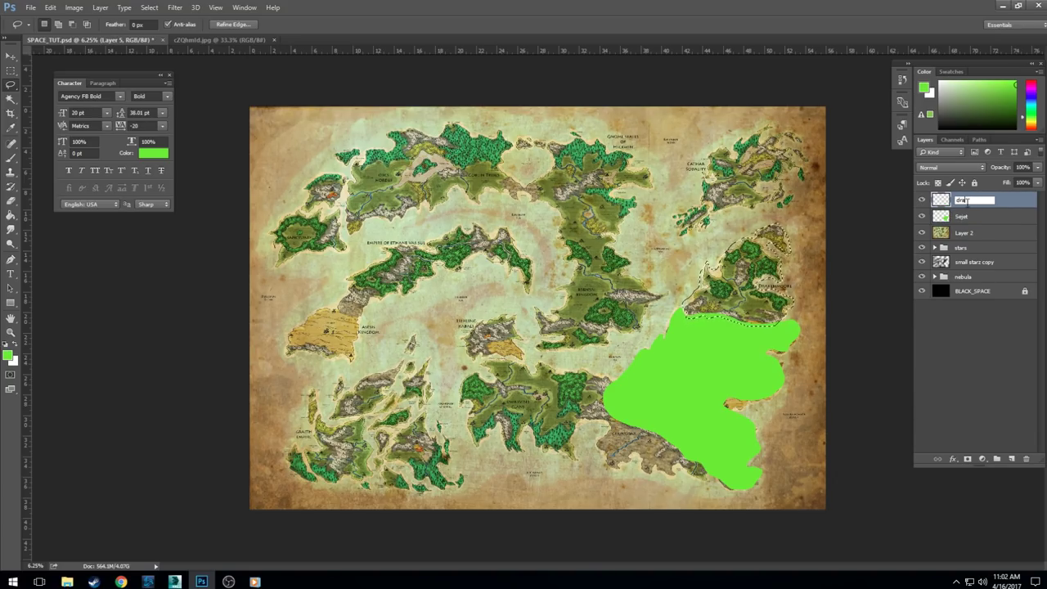
{"action": "type", "text": "kenmore"}
{"action": "key", "text": "Return"}
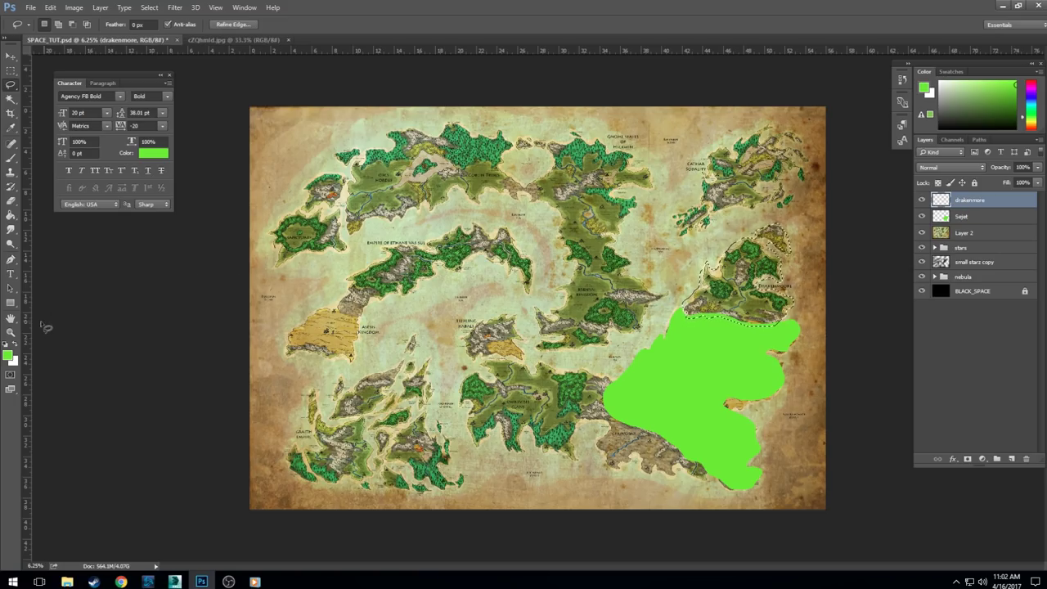
Step: Set the foreground color to 00e94d, fill the lassoed land on the drakenmore layer with it, and deselect it
{"action": "left_click", "coordinate": [9, 354]}
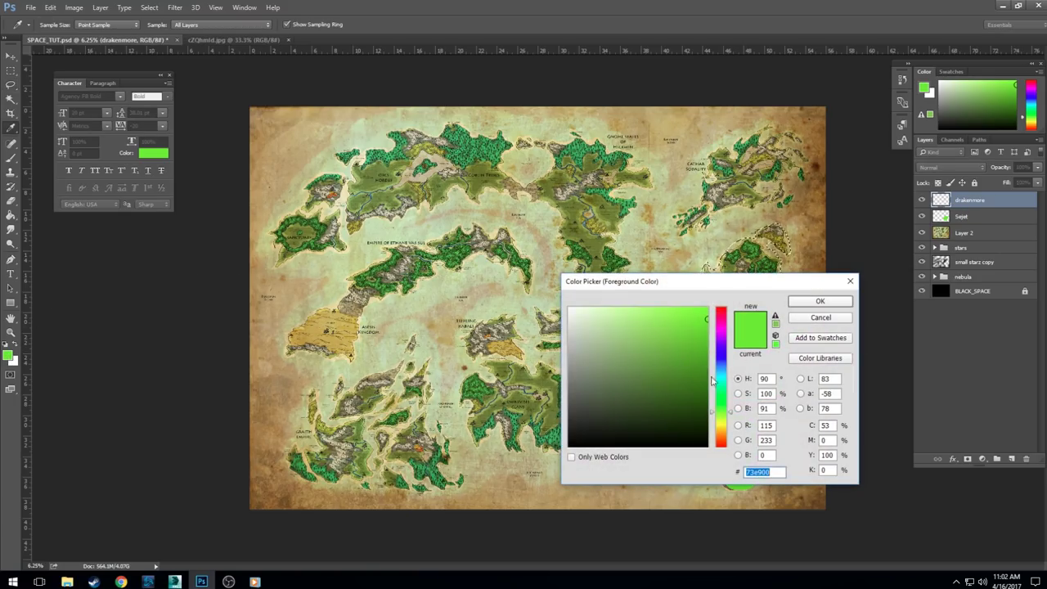
{"action": "left_click_drag", "start_coordinate": [711, 380], "coordinate": [720, 397]}
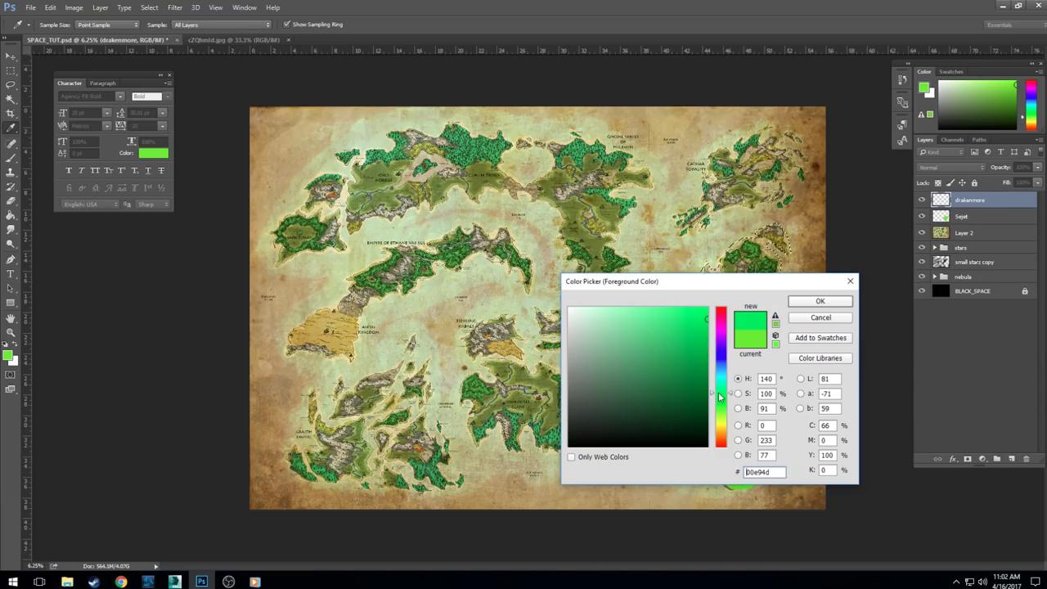
{"action": "left_click", "coordinate": [820, 303]}
{"action": "key", "text": "g"}
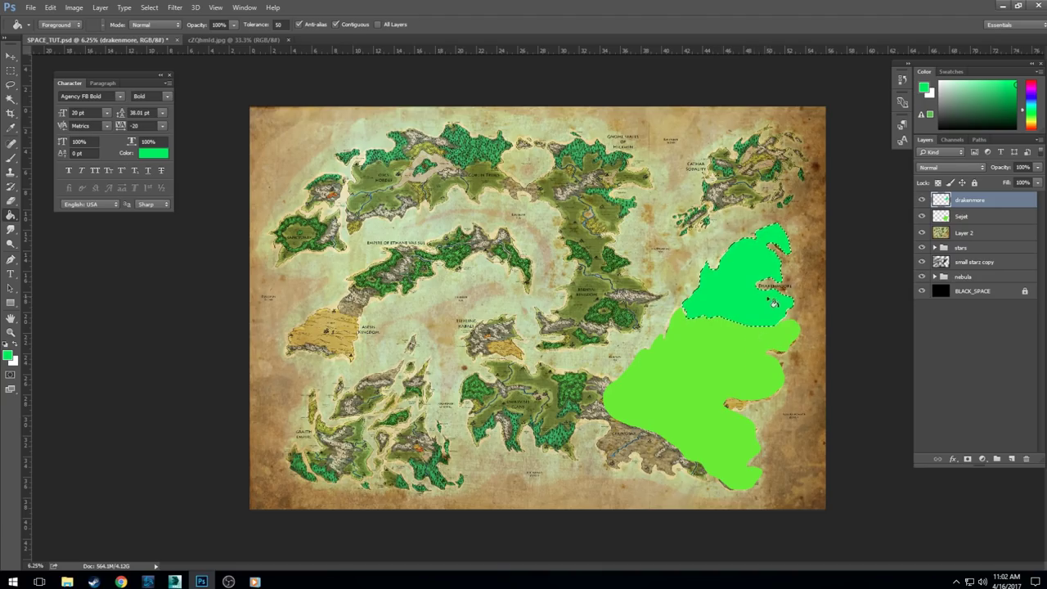
{"action": "left_click", "coordinate": [968, 219]}
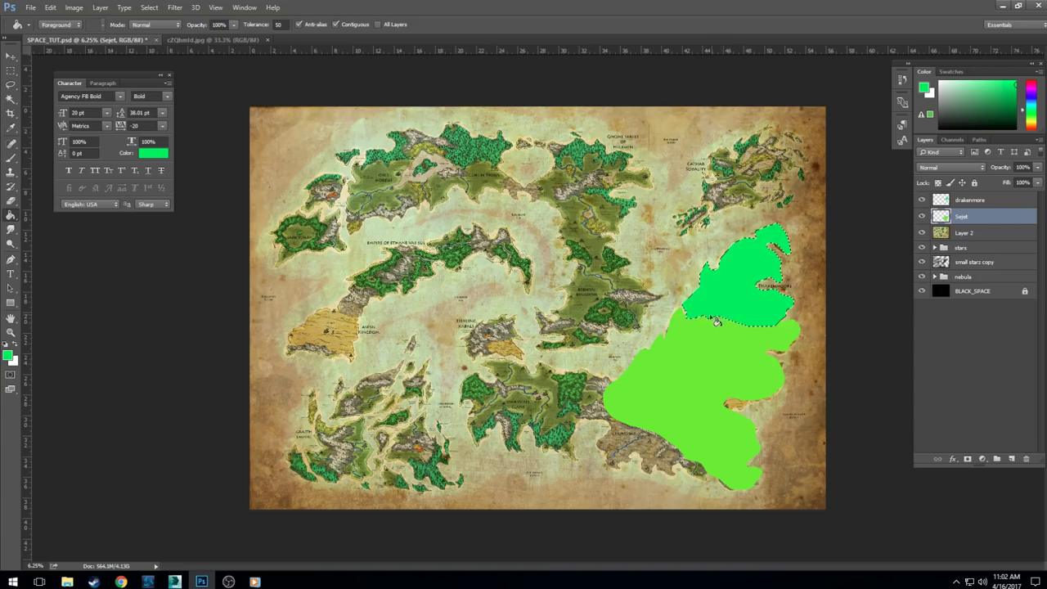
{"action": "left_click", "coordinate": [973, 201]}
{"action": "key", "text": "ctrl+d"}
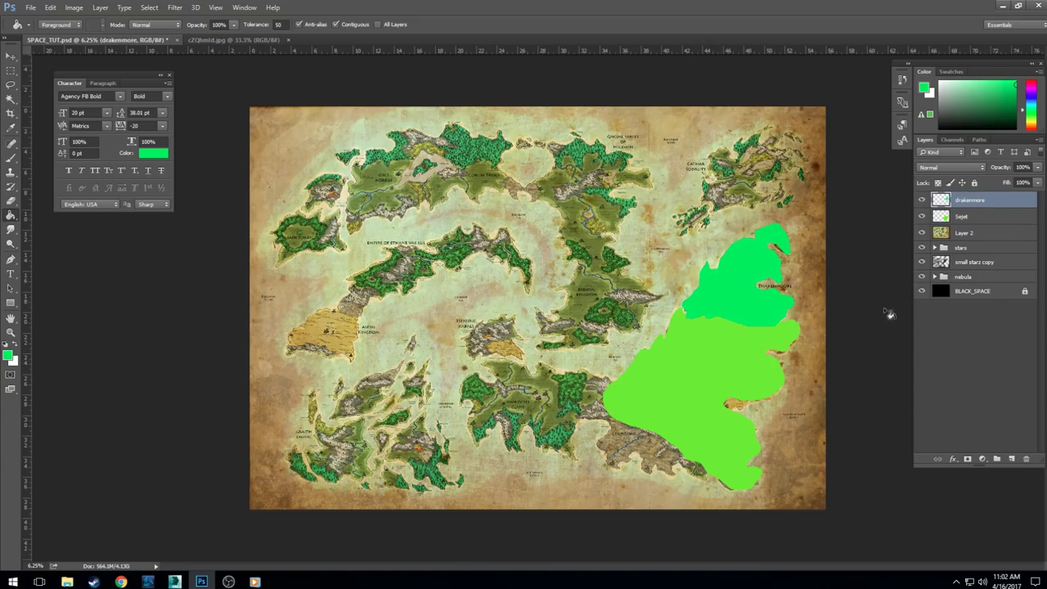
Step: Add a new layer above Layer 2 and move it above the drakenmore layer
{"action": "left_click", "coordinate": [969, 234]}
{"action": "left_click", "coordinate": [1011, 459]}
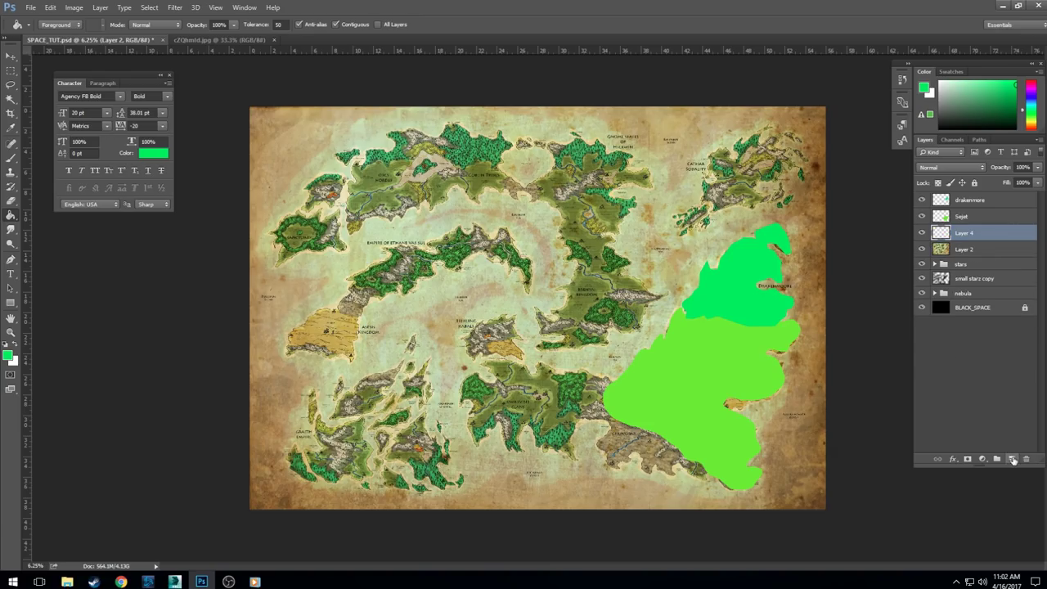
{"action": "left_click_drag", "start_coordinate": [963, 234], "coordinate": [966, 198]}
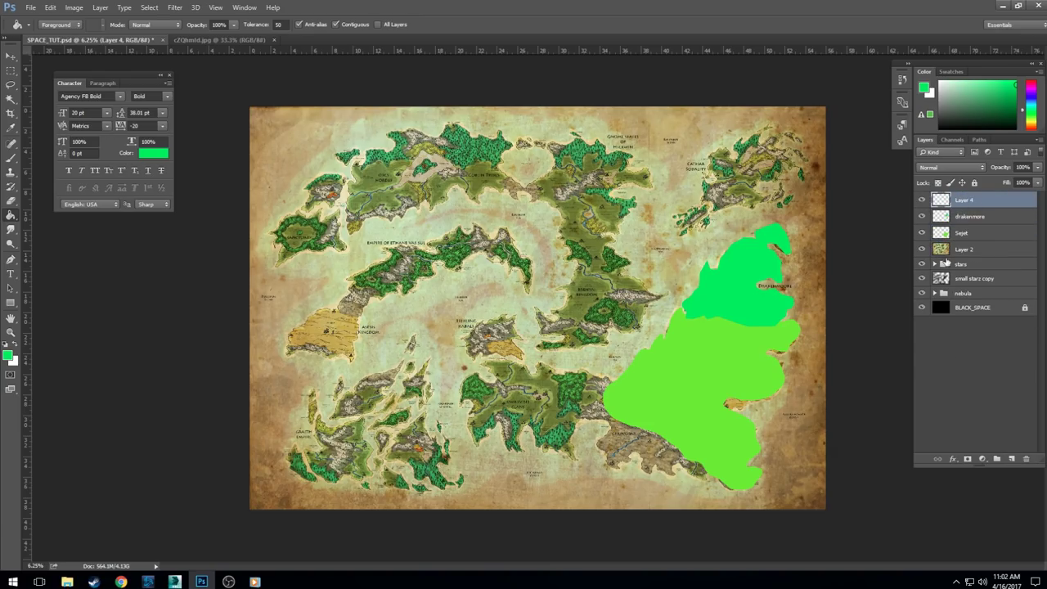
Step: Lasso the northeastern island beside the Cathar label, adding missed coast and cutting out its inner bays
{"action": "left_click", "coordinate": [10, 85]}
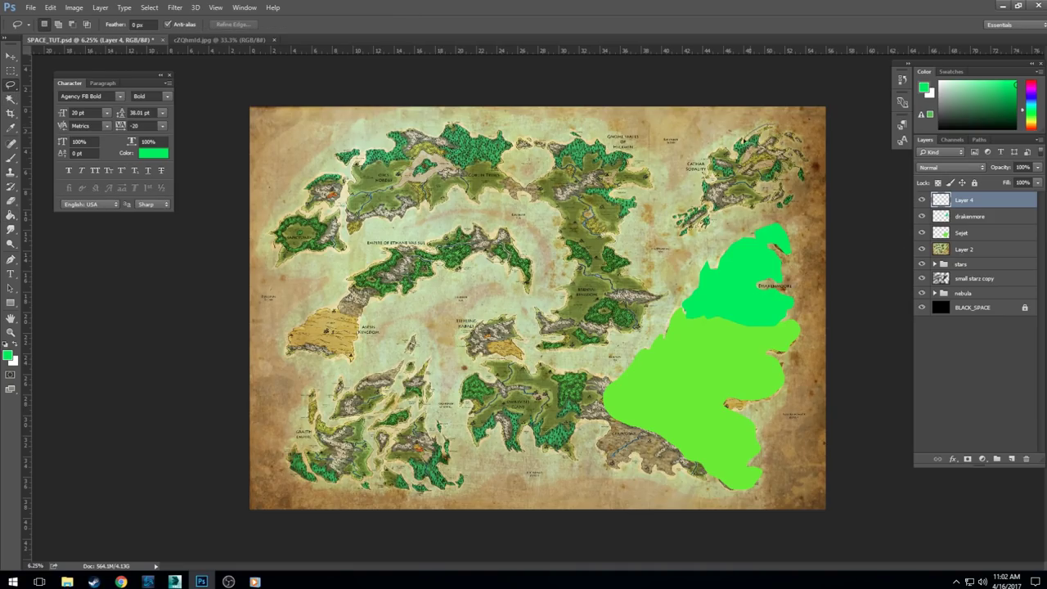
{"action": "mouse_move", "coordinate": [738, 155]}
{"action": "left_mouse_down"}
{"action": "mouse_move", "coordinate": [700, 173]}
{"action": "mouse_move", "coordinate": [699, 201]}
{"action": "mouse_move", "coordinate": [671, 219]}
{"action": "mouse_move", "coordinate": [679, 237]}
{"action": "mouse_move", "coordinate": [706, 235]}
{"action": "mouse_move", "coordinate": [708, 221]}
{"action": "mouse_move", "coordinate": [732, 215]}
{"action": "mouse_move", "coordinate": [784, 215]}
{"action": "mouse_move", "coordinate": [797, 196]}
{"action": "mouse_move", "coordinate": [788, 174]}
{"action": "mouse_move", "coordinate": [803, 187]}
{"action": "mouse_move", "coordinate": [810, 157]}
{"action": "mouse_move", "coordinate": [773, 127]}
{"action": "left_mouse_up"}
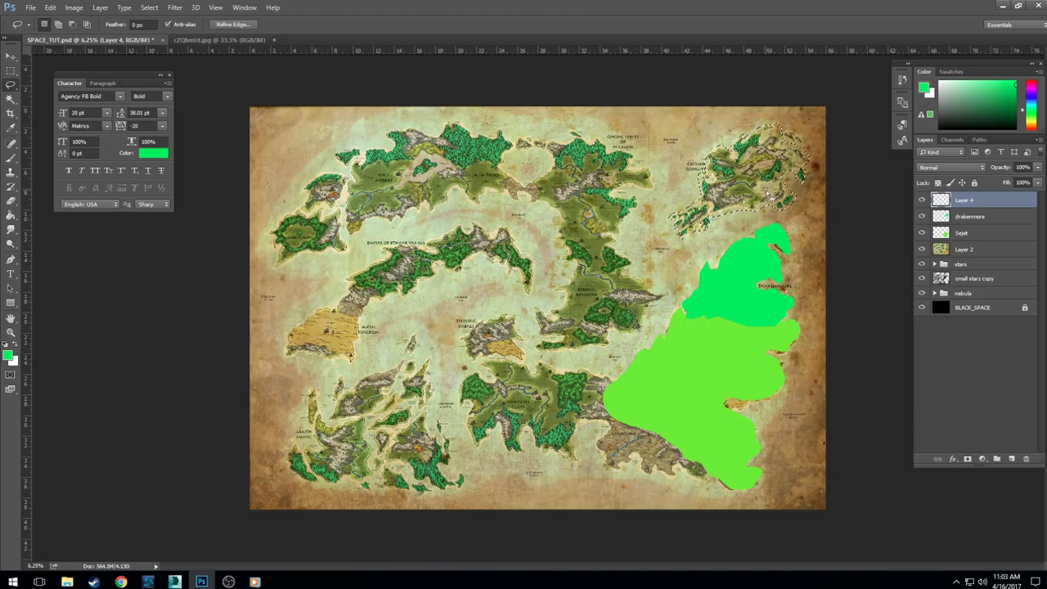
{"action": "key", "text": "shift"}
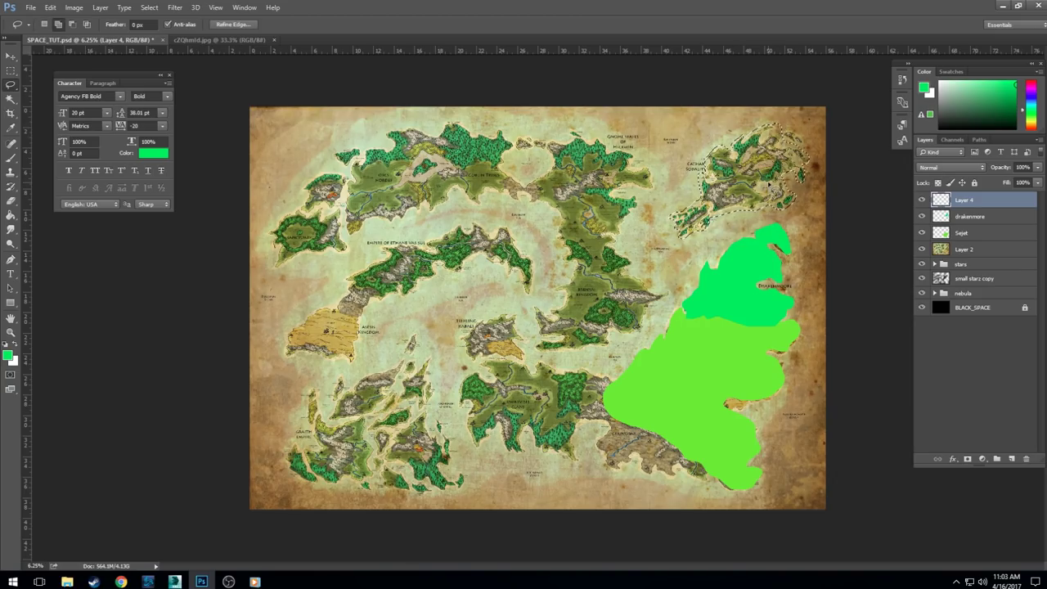
{"action": "key", "text": "alt"}
Step: Set the foreground color to 048e31 and fill the lassoed northeastern island with it on Layer 4
{"action": "left_click", "coordinate": [9, 355]}
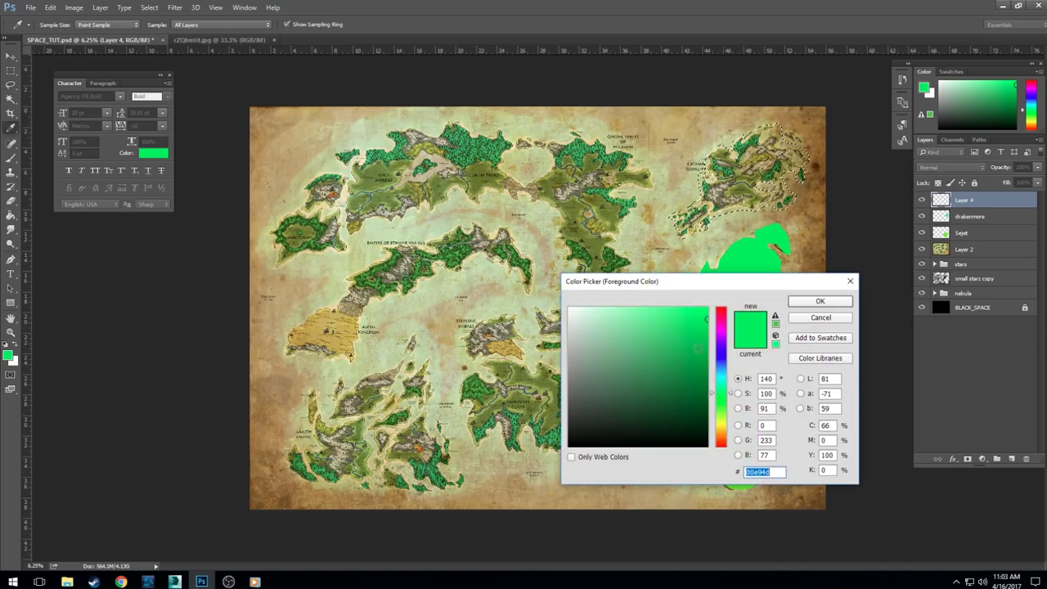
{"action": "left_click_drag", "start_coordinate": [693, 352], "coordinate": [703, 370]}
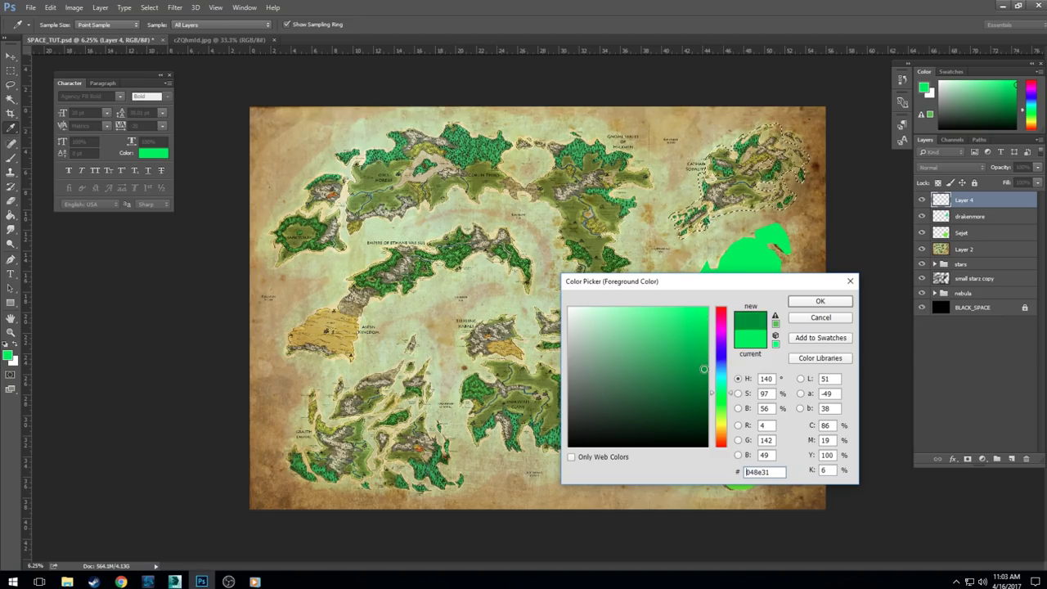
{"action": "left_click", "coordinate": [809, 304]}
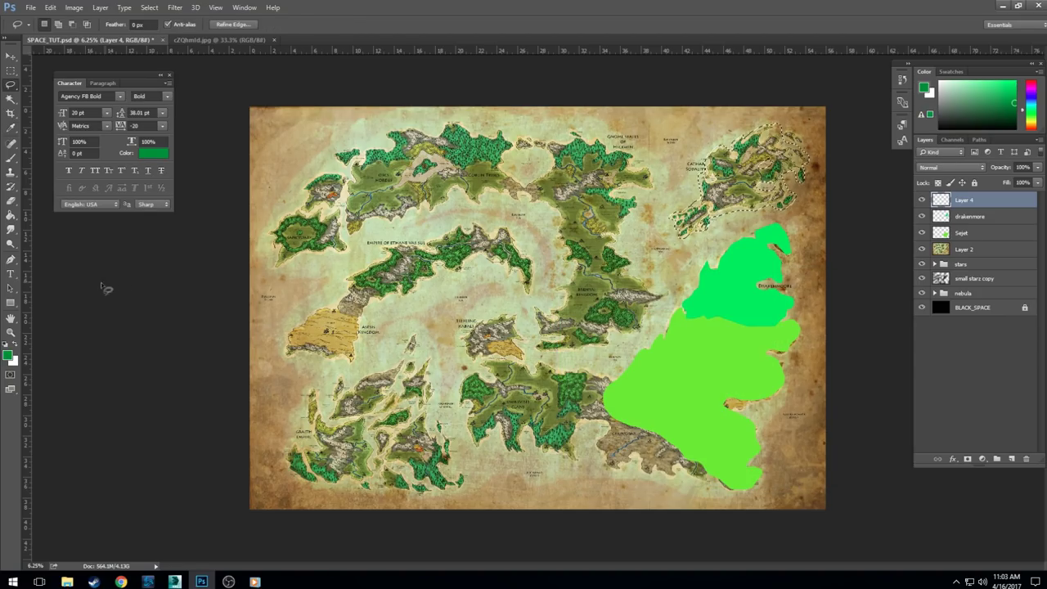
{"action": "left_click", "coordinate": [11, 216]}
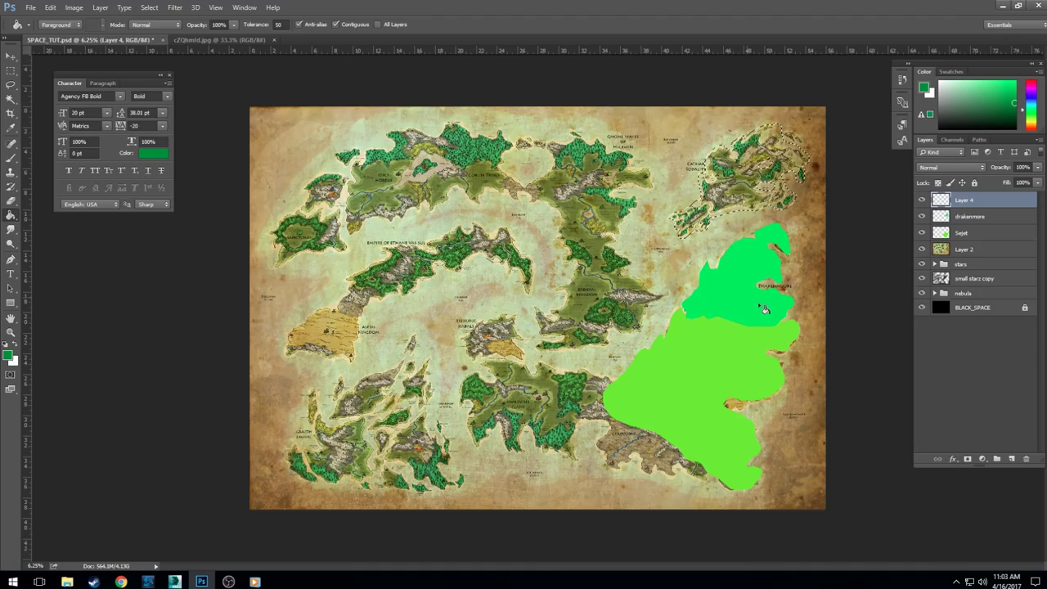
{"action": "key", "text": "alt+BackSpace"}
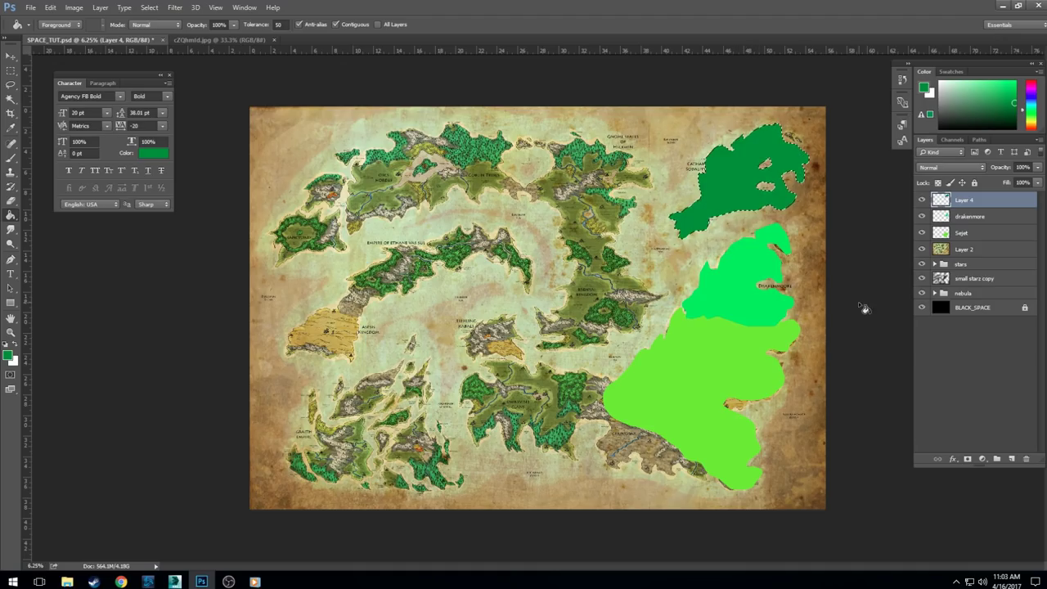
Step: Rename Layer 4 as cathar
{"action": "double_click", "coordinate": [966, 199]}
{"action": "type", "text": "d"}
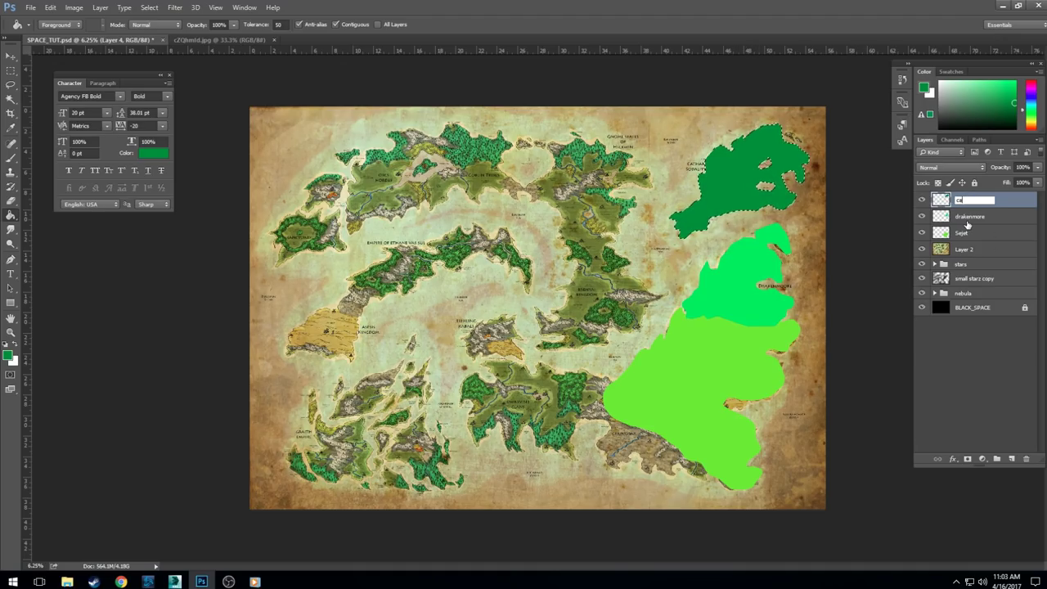
{"action": "key", "text": "Return"}
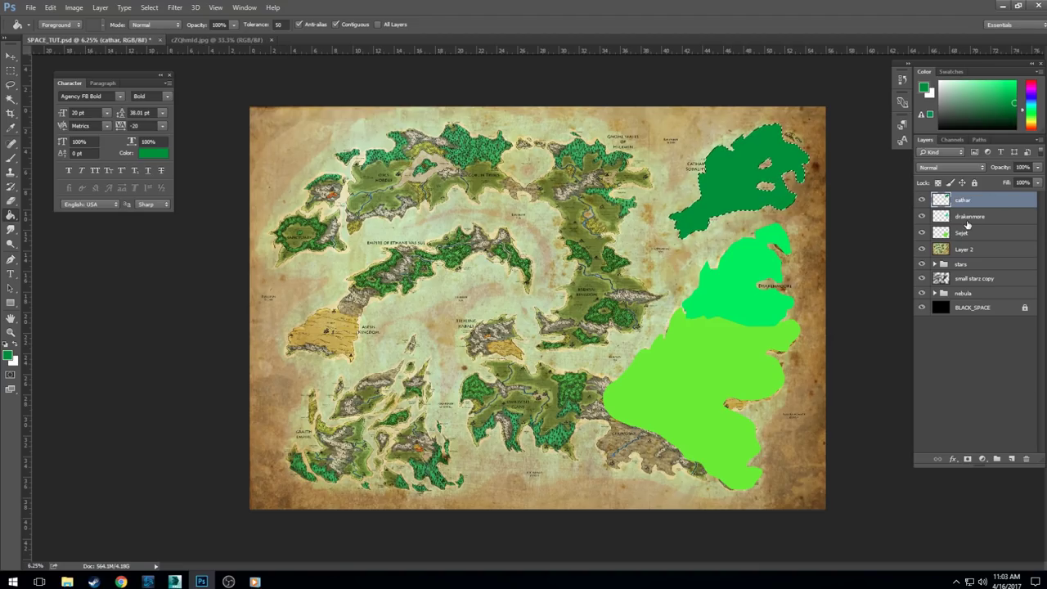
Step: Add a new layer above cathar, deselect the island, and lasso the northern forested land by the Gnome Tribes label
{"action": "left_click", "coordinate": [1010, 459]}
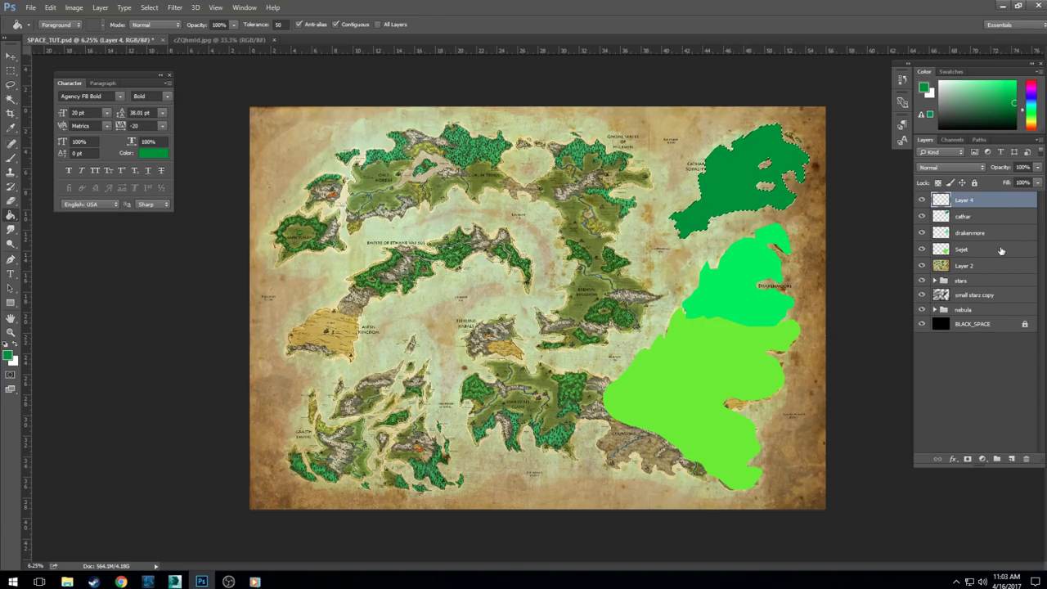
{"action": "key", "text": "ctrl+d"}
{"action": "left_click", "coordinate": [11, 85]}
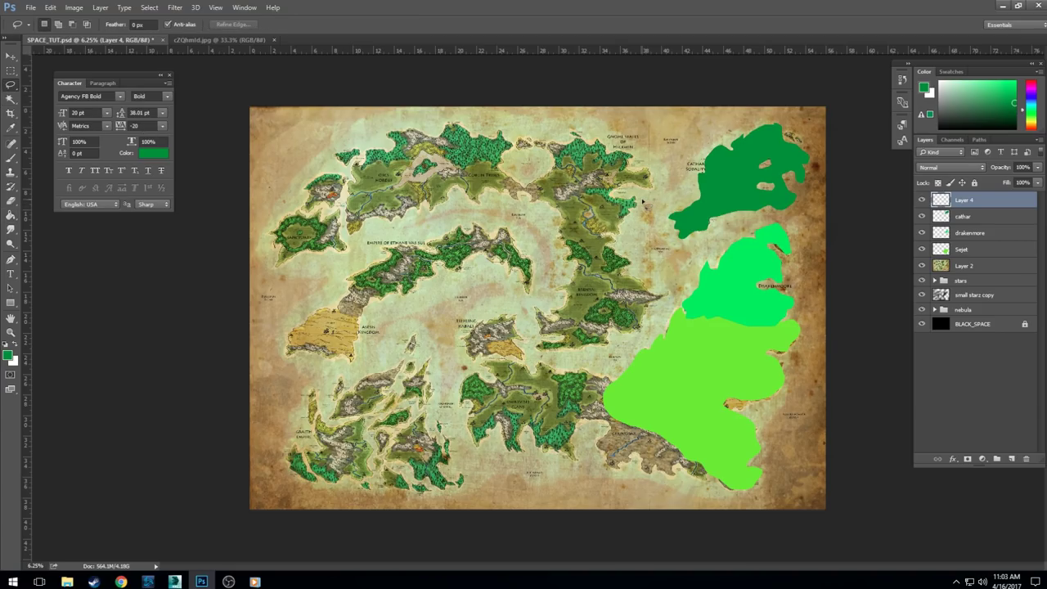
{"action": "mouse_move", "coordinate": [649, 194]}
{"action": "left_mouse_down"}
{"action": "mouse_move", "coordinate": [582, 190]}
{"action": "mouse_move", "coordinate": [559, 170]}
{"action": "mouse_move", "coordinate": [554, 140]}
{"action": "mouse_move", "coordinate": [636, 157]}
{"action": "mouse_move", "coordinate": [661, 191]}
{"action": "mouse_move", "coordinate": [650, 194]}
{"action": "left_mouse_up"}
Step: Set the foreground color to 12b106 and fill the lassoed gnome land with it on the new layer
{"action": "left_click", "coordinate": [9, 355]}
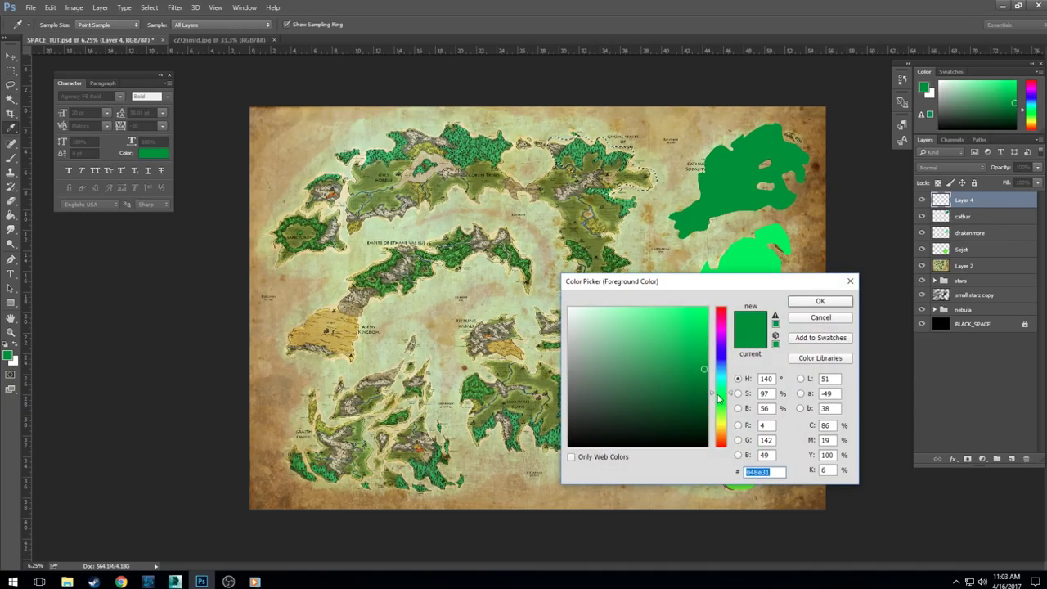
{"action": "left_click_drag", "start_coordinate": [719, 398], "coordinate": [719, 406]}
{"action": "left_click", "coordinate": [701, 360]}
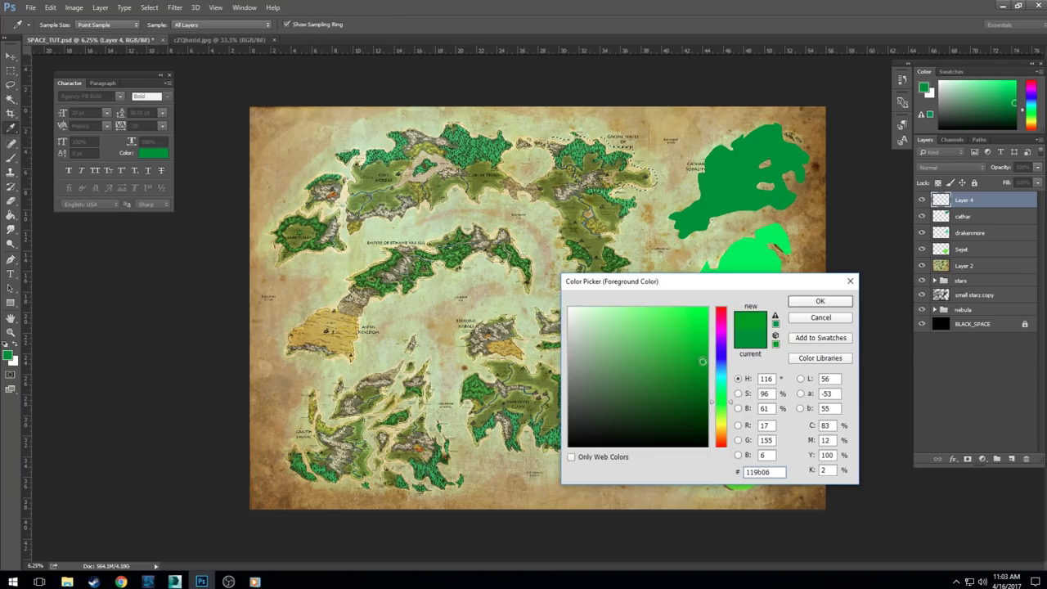
{"action": "left_click_drag", "start_coordinate": [702, 361], "coordinate": [703, 350]}
{"action": "left_click", "coordinate": [838, 302]}
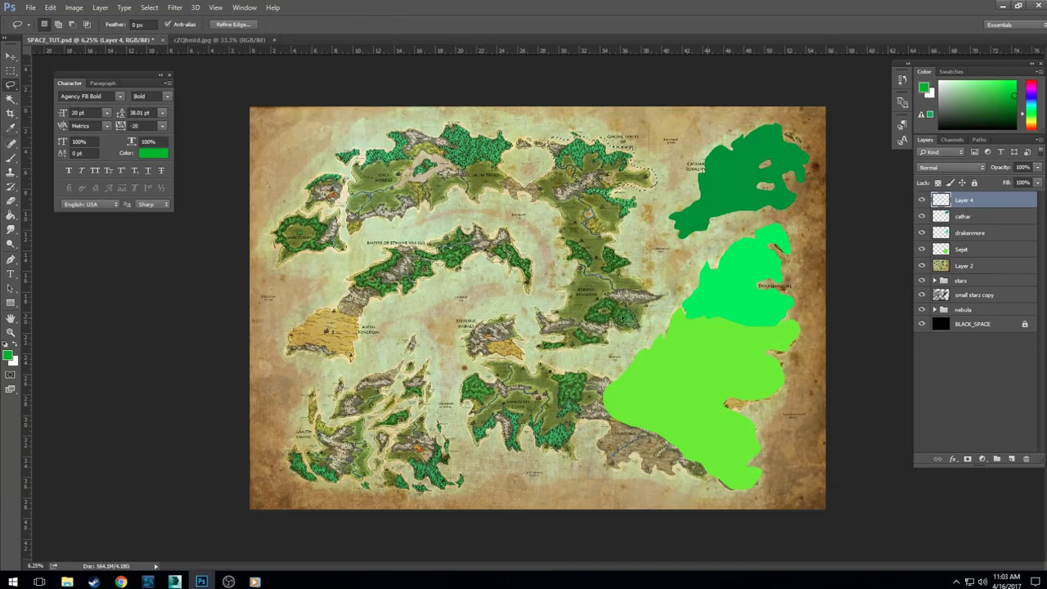
{"action": "left_click", "coordinate": [10, 214]}
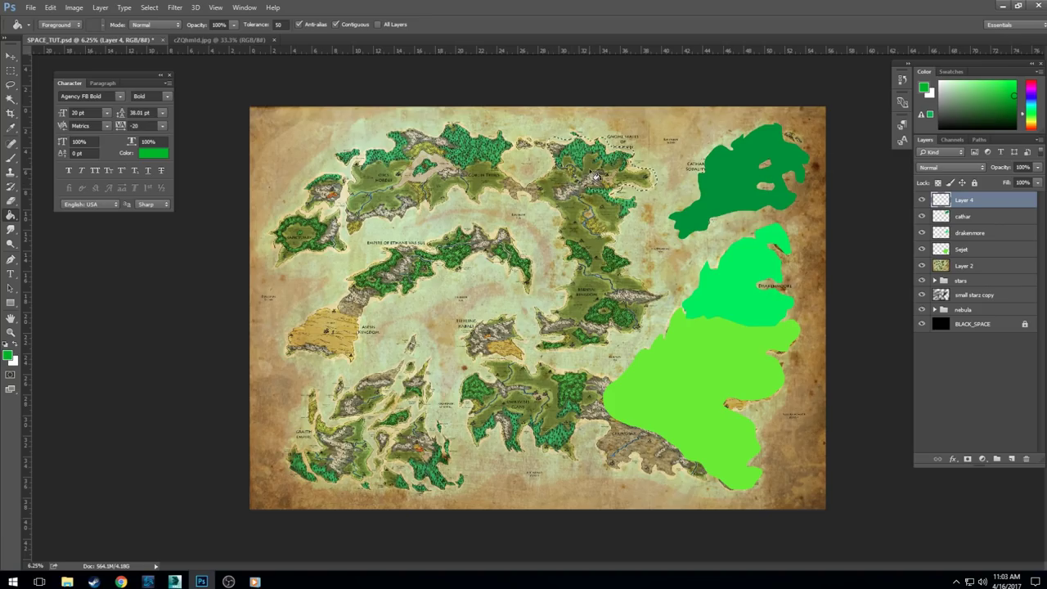
{"action": "left_click", "coordinate": [597, 176]}
Step: Rename the layer holding the gnome land as gnomes
{"action": "double_click", "coordinate": [962, 200]}
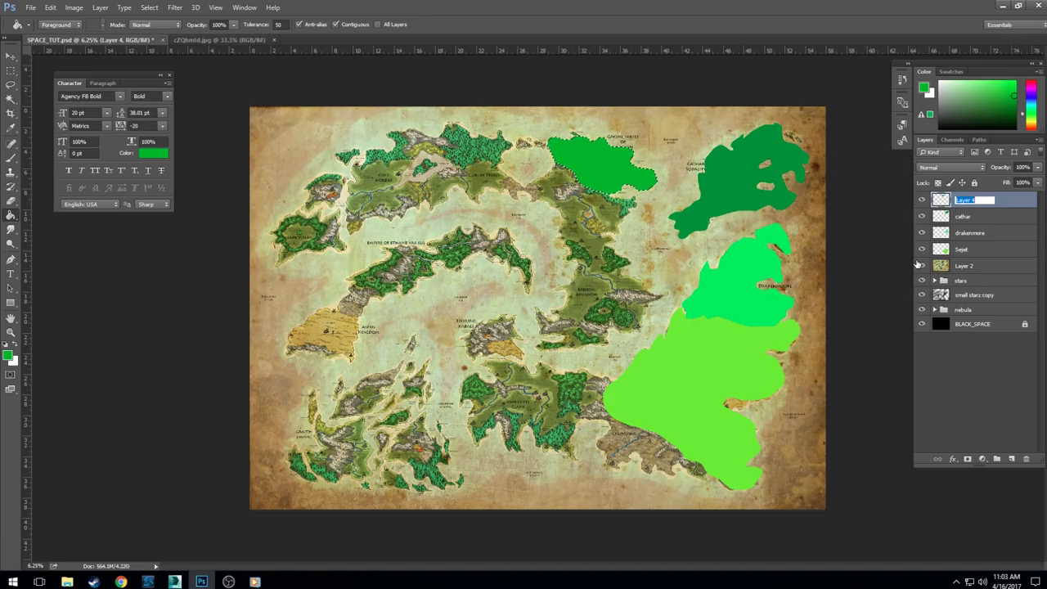
{"action": "type", "text": "gr"}
{"action": "type", "text": "omes"}
{"action": "key", "text": "Return"}
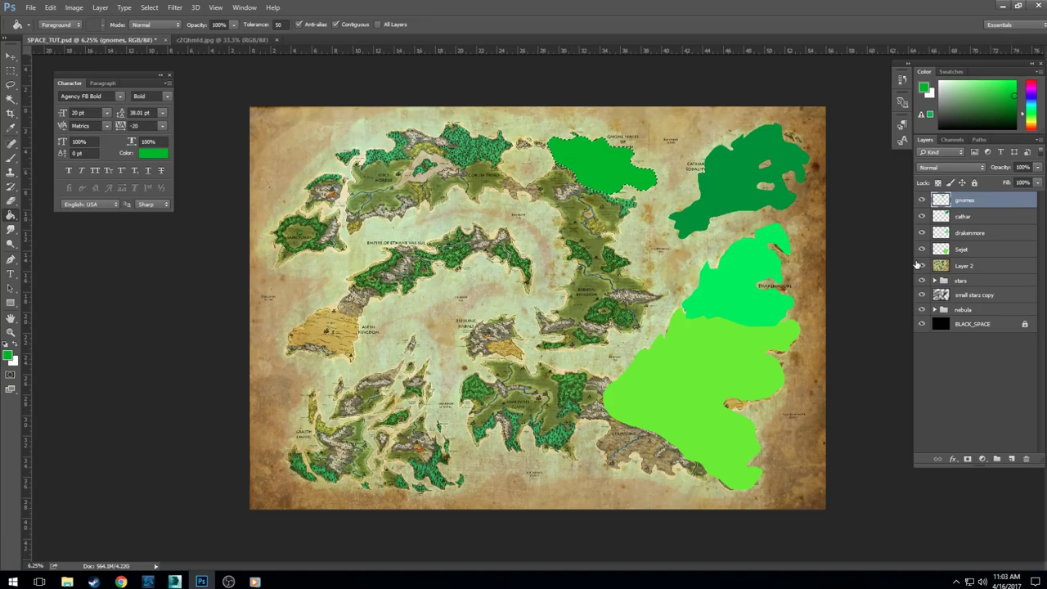
Step: Add a new layer above gnomes, clear the old selection, and lasso the area bordering the gnome land on its west side
{"action": "left_click", "coordinate": [1009, 458]}
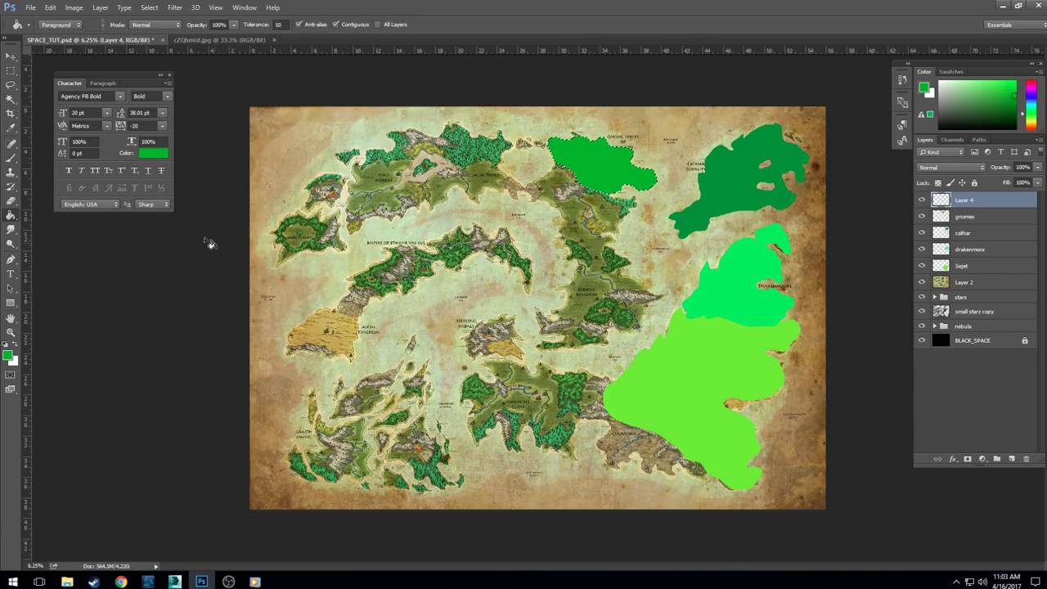
{"action": "left_click", "coordinate": [11, 84]}
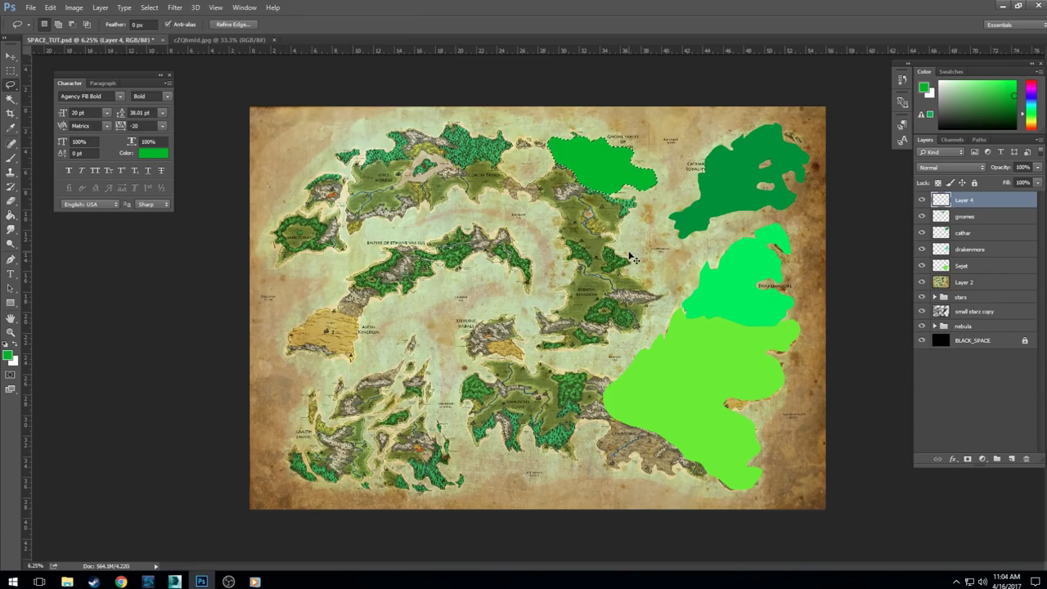
{"action": "left_click", "coordinate": [625, 256]}
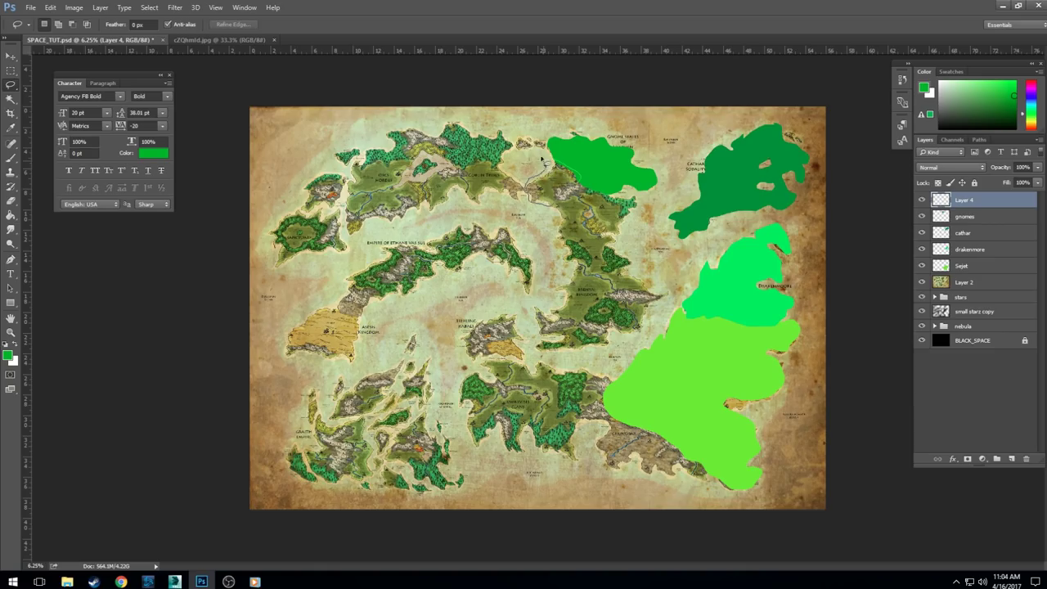
{"action": "mouse_move", "coordinate": [527, 149]}
{"action": "left_mouse_down"}
{"action": "mouse_move", "coordinate": [519, 142]}
{"action": "mouse_move", "coordinate": [533, 137]}
{"action": "mouse_move", "coordinate": [558, 157]}
{"action": "mouse_move", "coordinate": [563, 193]}
{"action": "left_mouse_up"}
Step: Set the foreground color to 096602, fill the lassoed area west of the gnome land with it, and deselect it
{"action": "left_click", "coordinate": [10, 351]}
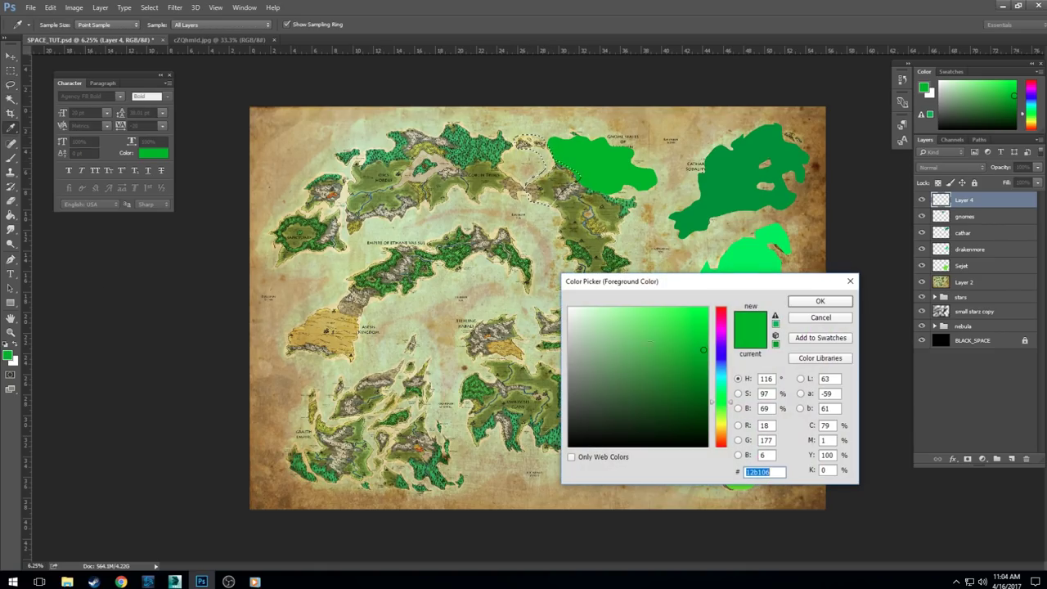
{"action": "left_click_drag", "start_coordinate": [703, 350], "coordinate": [704, 391]}
{"action": "left_click", "coordinate": [819, 302]}
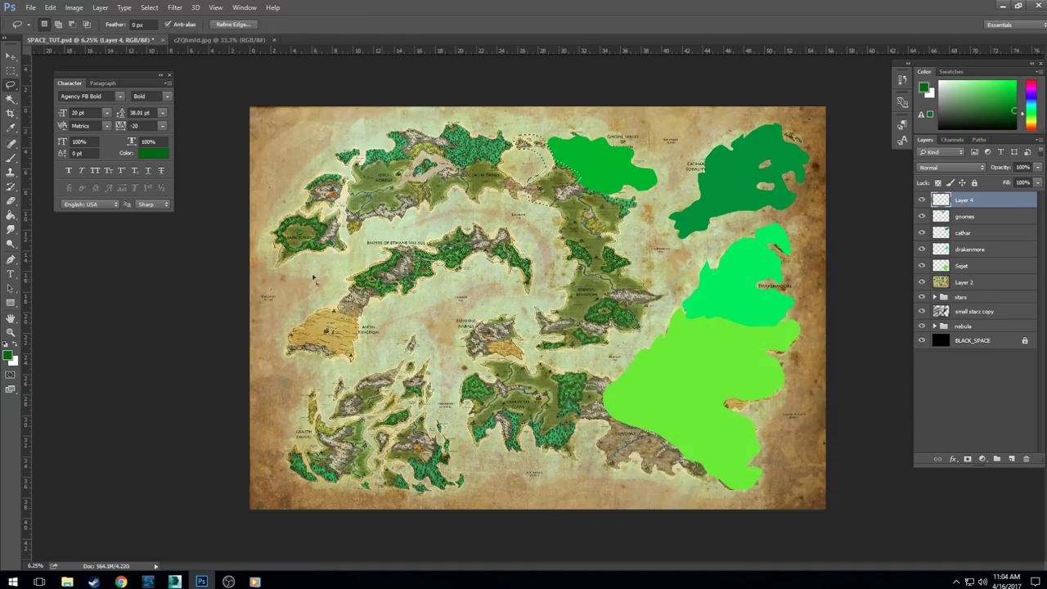
{"action": "left_click", "coordinate": [10, 215]}
{"action": "left_click", "coordinate": [566, 180]}
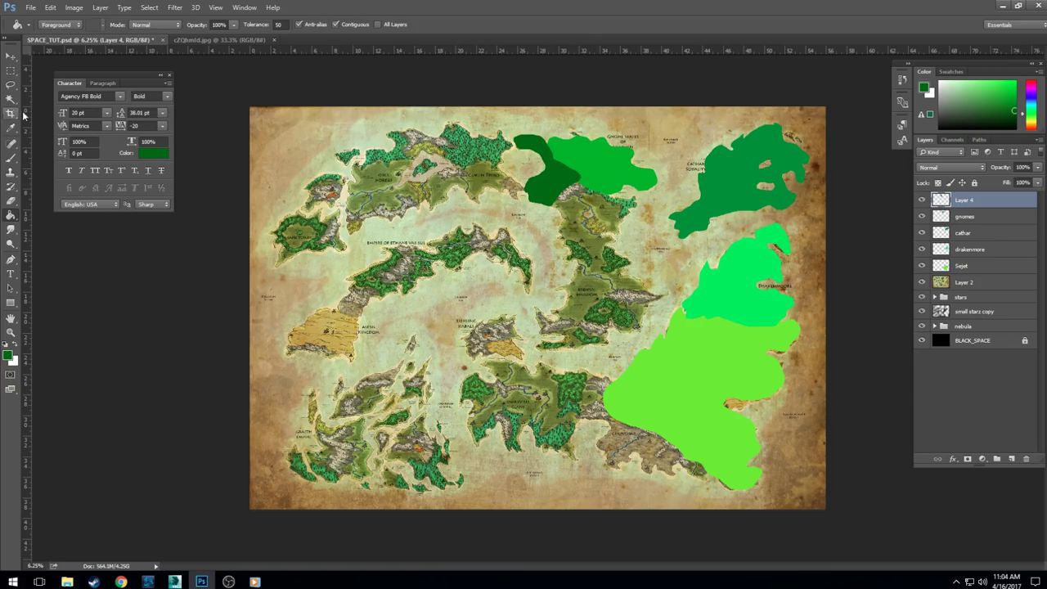
{"action": "key", "text": "ctrl+shift+d"}
{"action": "left_click", "coordinate": [970, 217]}
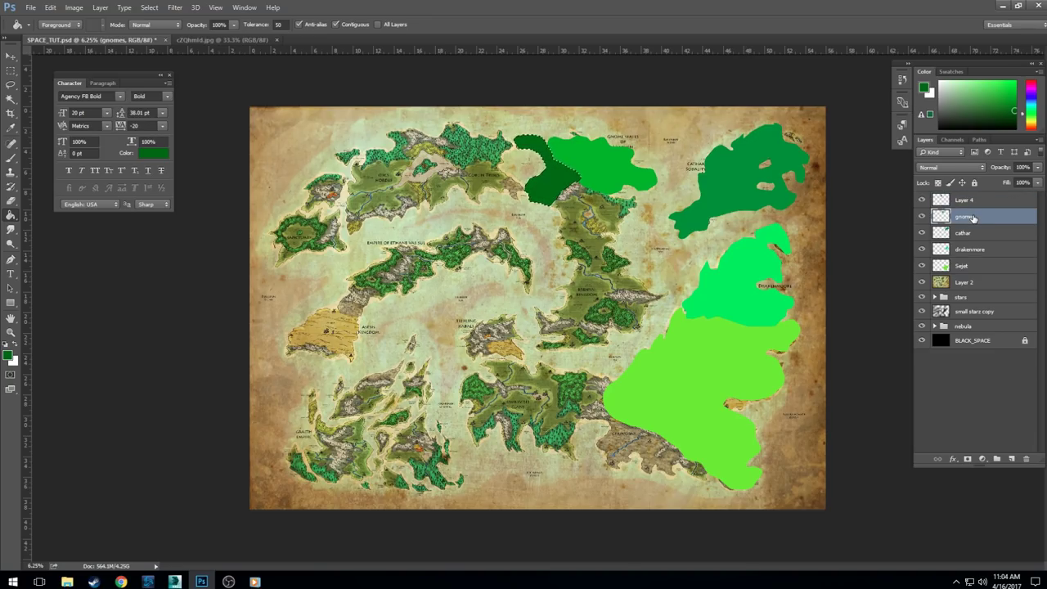
{"action": "key", "text": "ctrl+d"}
{"action": "left_click", "coordinate": [969, 208]}
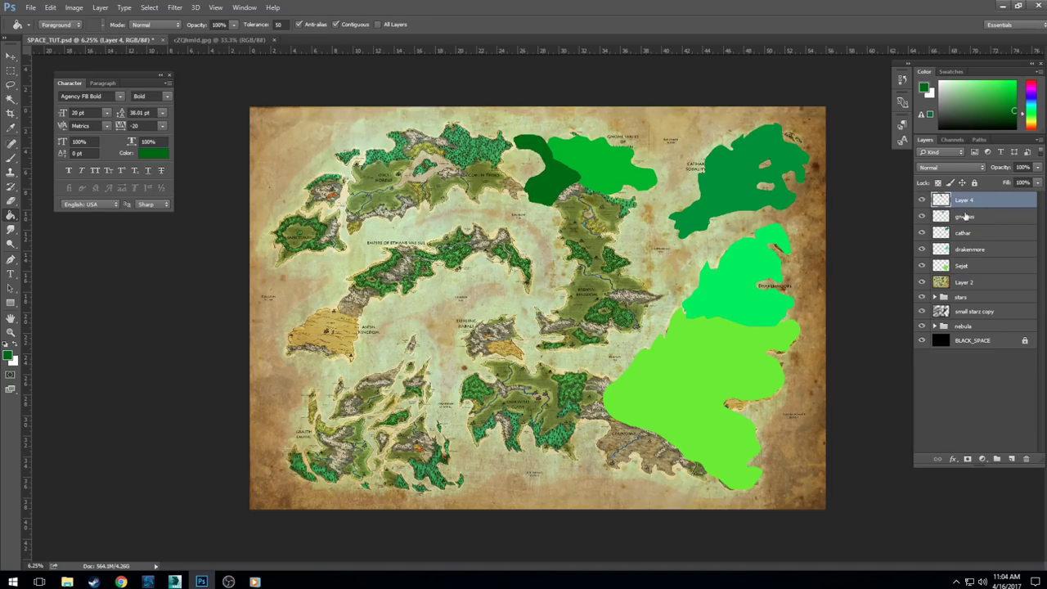
Step: Rename the layer with the dark green area west of the gnome land as barbarians
{"action": "double_click", "coordinate": [965, 201]}
{"action": "type", "text": "barbarians"}
{"action": "key", "text": "Return"}
Step: Lasso the land just south of the gnome territory, refining the selection's outline by adding and subtracting areas
{"action": "left_click", "coordinate": [11, 84]}
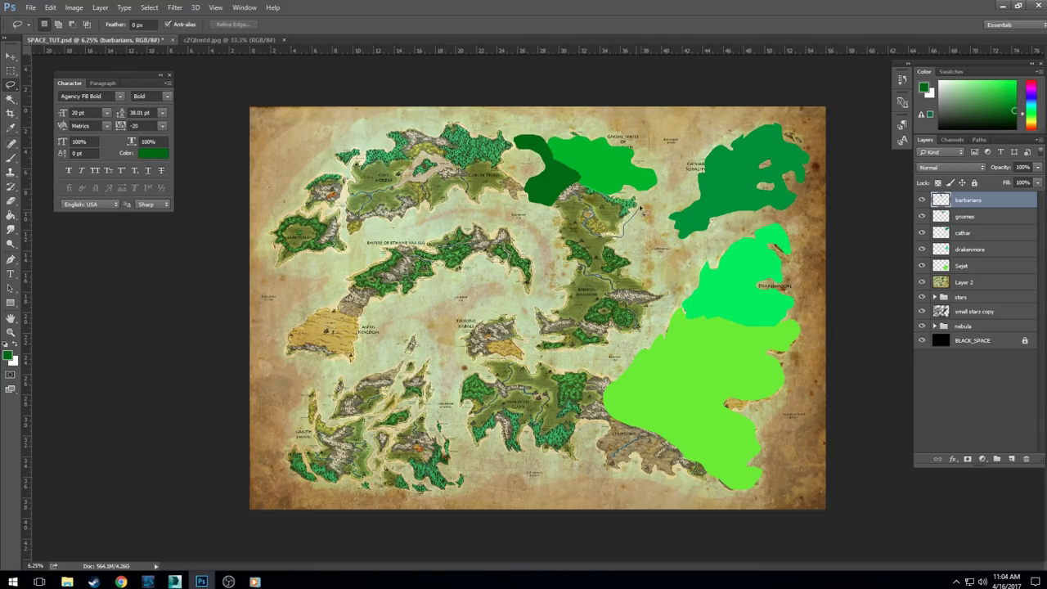
{"action": "left_click_drag", "start_coordinate": [640, 209], "coordinate": [603, 193]}
{"action": "key", "text": "alt"}
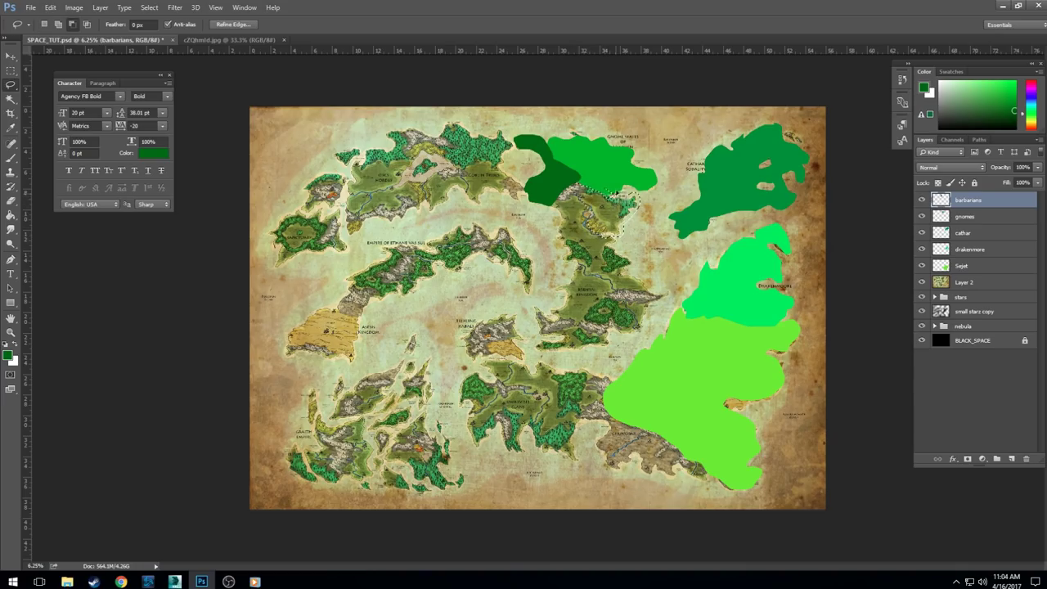
{"action": "left_click_drag", "start_coordinate": [607, 198], "coordinate": [629, 227]}
{"action": "key", "text": "shift"}
{"action": "key", "text": "shift"}
{"action": "key", "text": "shift"}
{"action": "key", "text": "shift"}
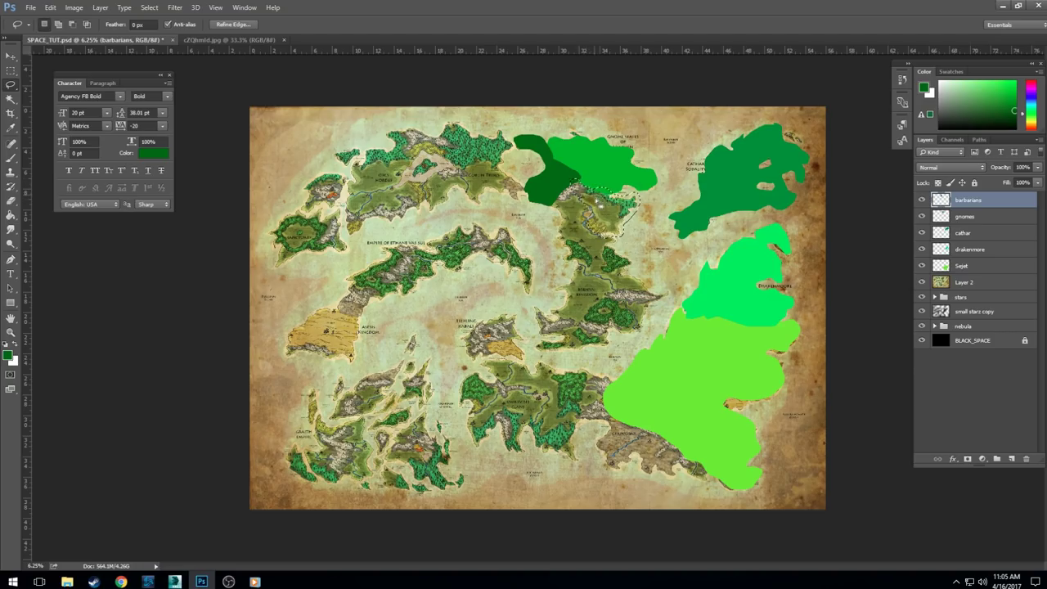
Step: Set the foreground color to a dark, less saturated green for the land south of the gnome territory
{"action": "left_click", "coordinate": [11, 357]}
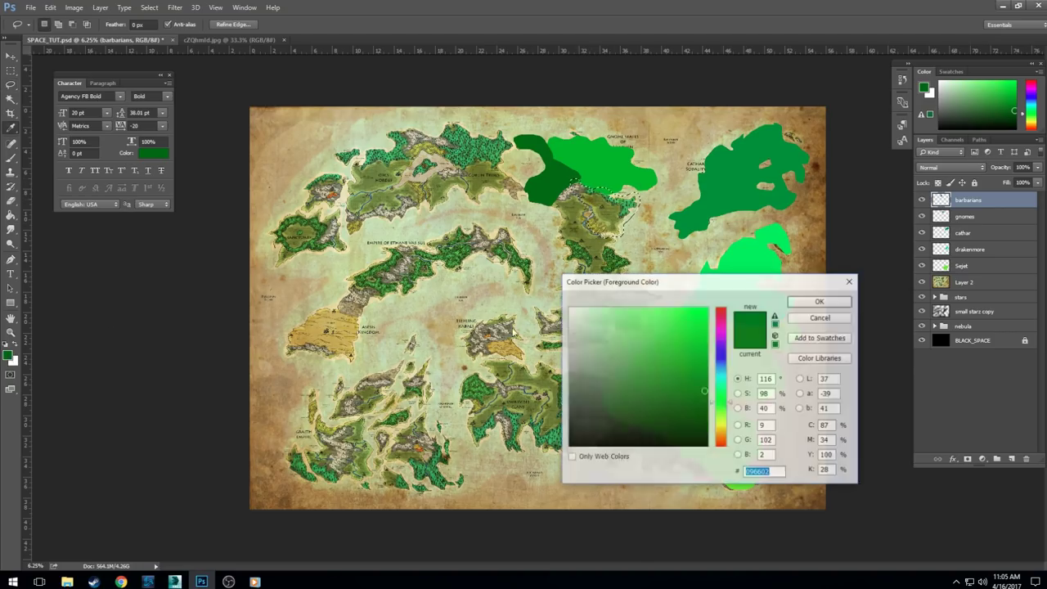
{"action": "left_click_drag", "start_coordinate": [694, 396], "coordinate": [660, 402]}
{"action": "left_click", "coordinate": [820, 302]}
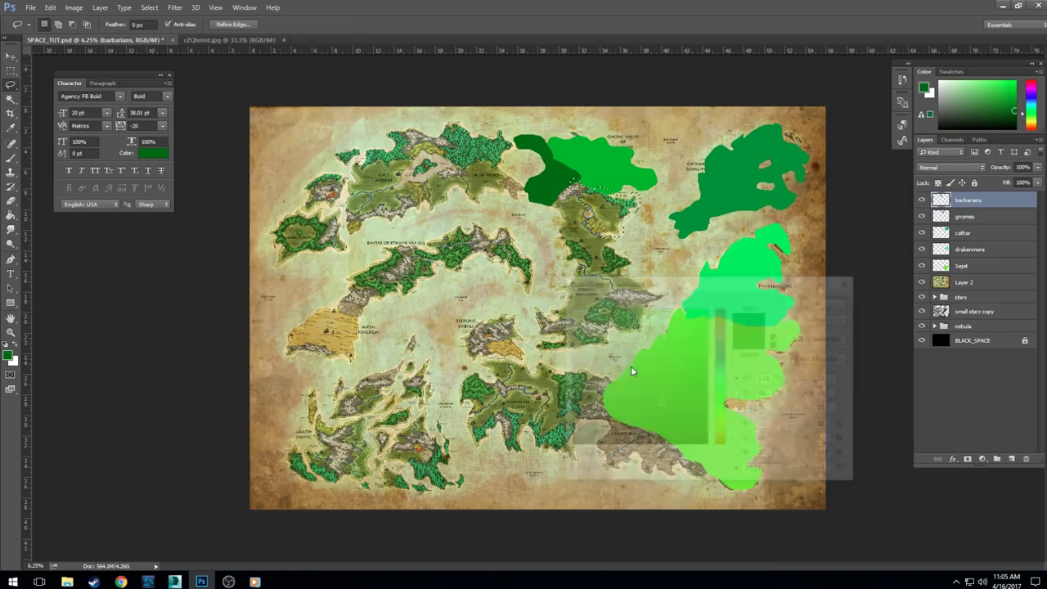
Step: Undo the fill made on the barbarians layer, fill the lassoed land on a new layer above it instead, and deselect
{"action": "left_click", "coordinate": [12, 217]}
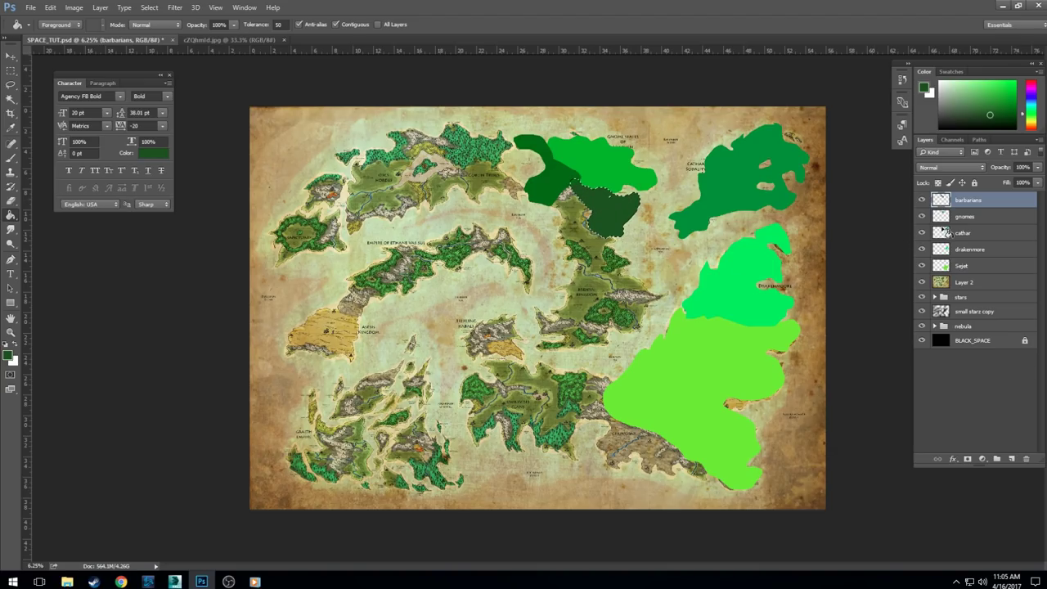
{"action": "key", "text": "ctrl+z"}
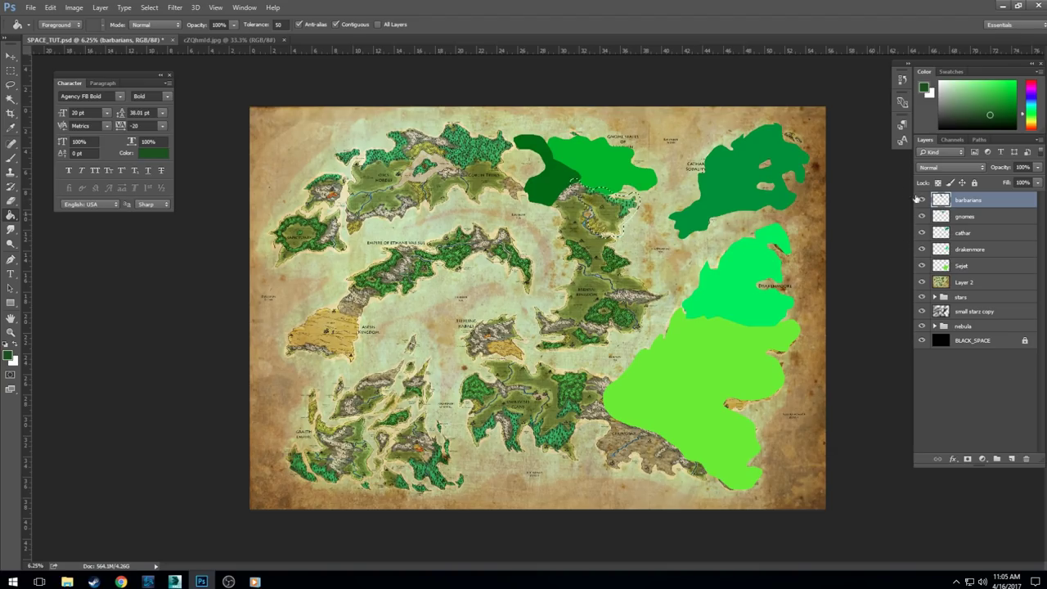
{"action": "left_click", "coordinate": [1011, 459]}
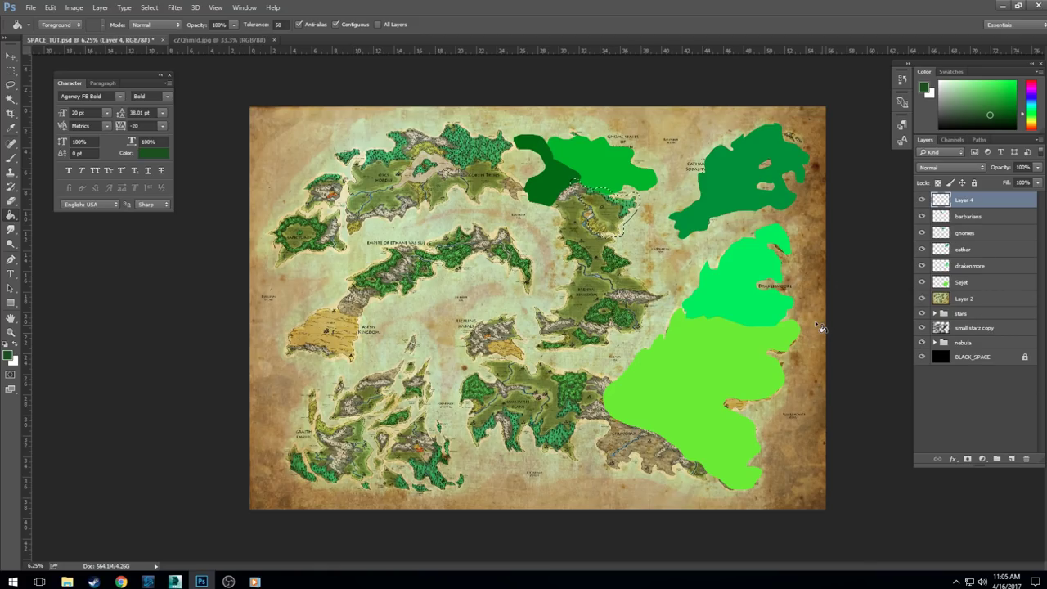
{"action": "key", "text": "alt+BackSpace"}
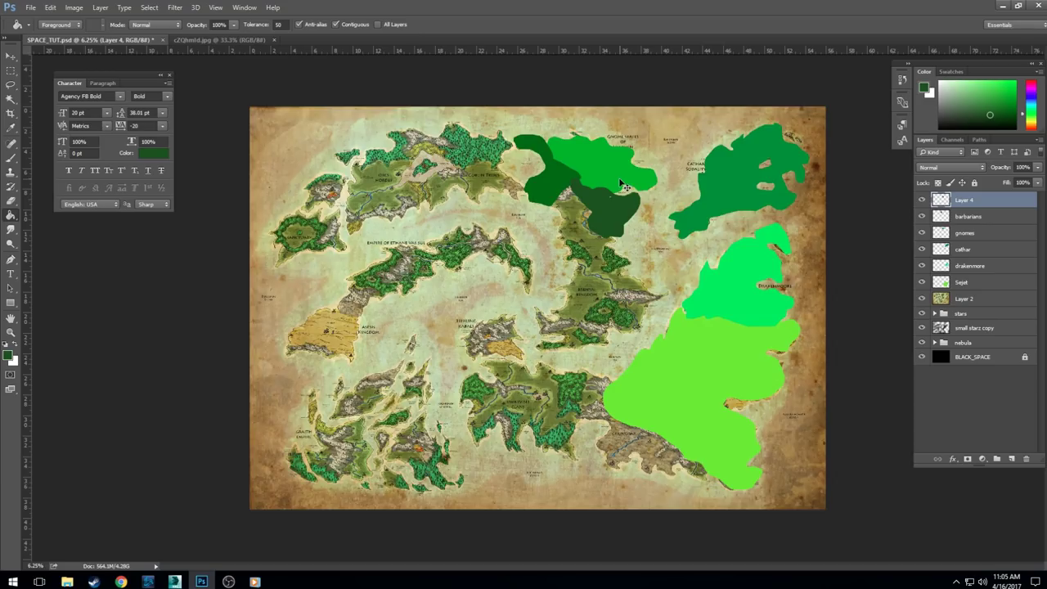
Step: Paint over the small gap in the dark green land south of the gnome territory using a small brush
{"action": "scroll", "coordinate": [623, 185], "scroll_direction": "up", "scroll_amount": 3}
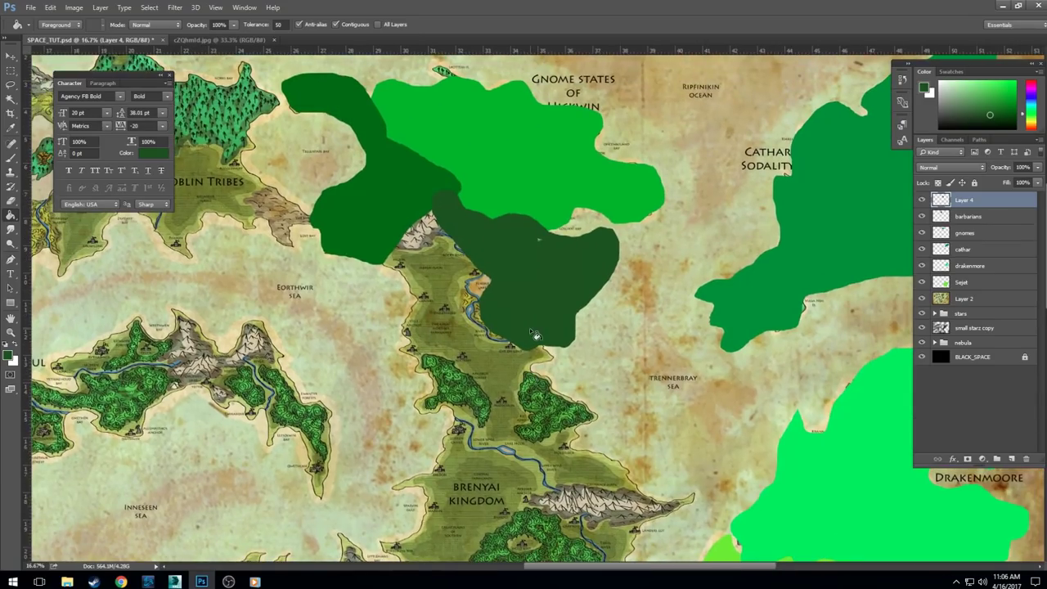
{"action": "left_click", "coordinate": [11, 157]}
{"action": "left_click_drag", "start_coordinate": [223, 41], "coordinate": [230, 42]}
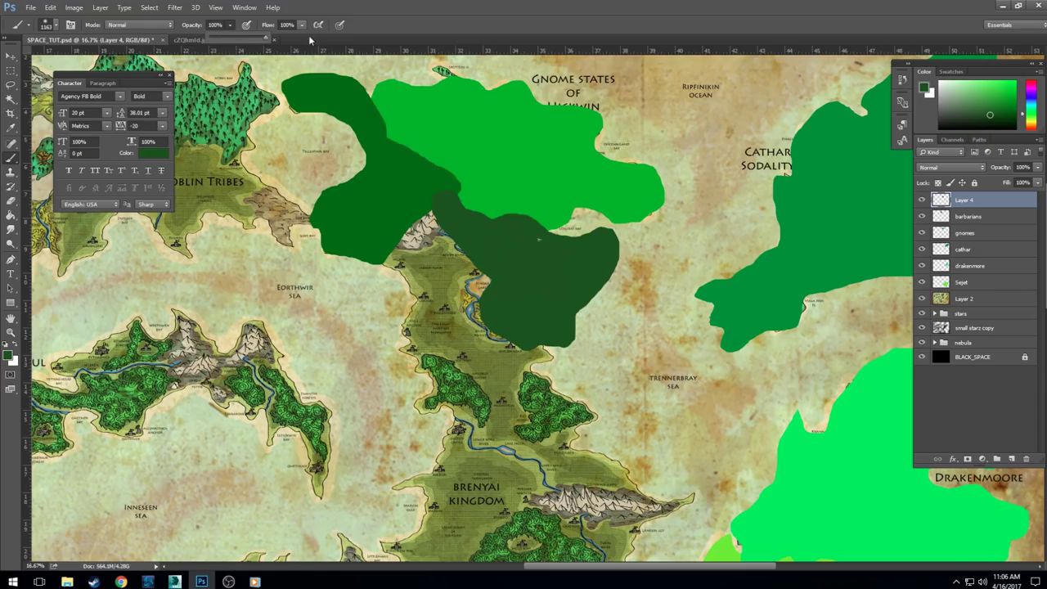
{"action": "left_click", "coordinate": [56, 24]}
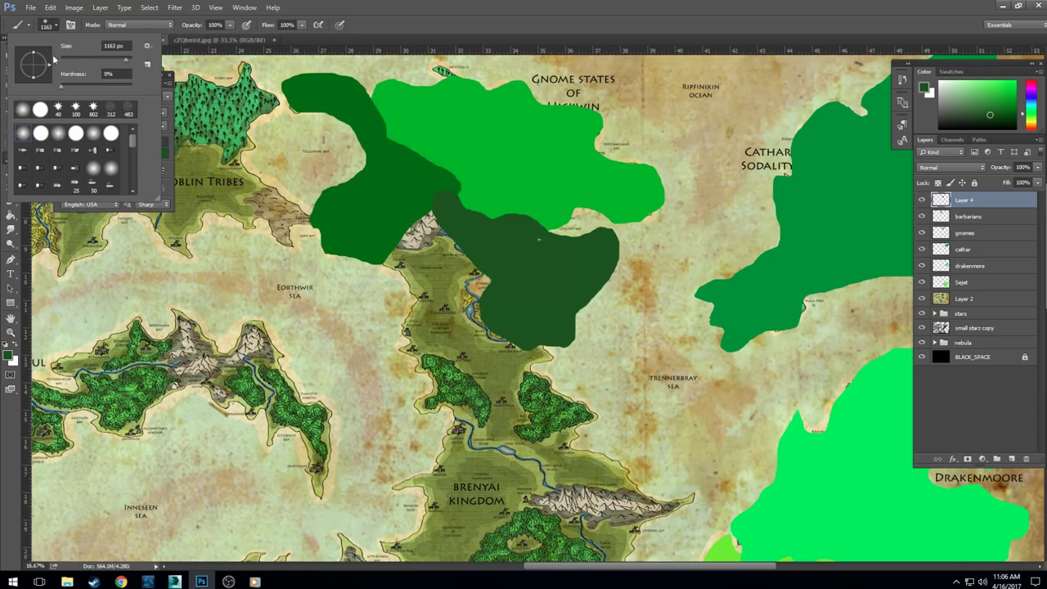
{"action": "left_click_drag", "start_coordinate": [62, 56], "coordinate": [76, 56]}
{"action": "left_click", "coordinate": [536, 239]}
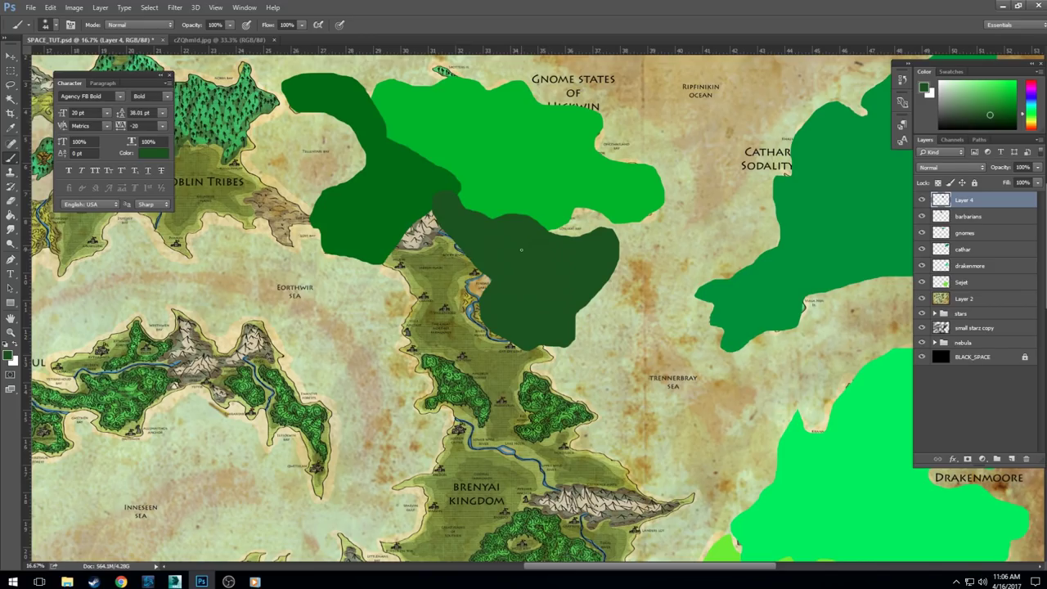
Step: Lasso the Brenyai Kingdom land and rename the layer holding the dark green land south of the gnomes as halflings
{"action": "left_click", "coordinate": [11, 85]}
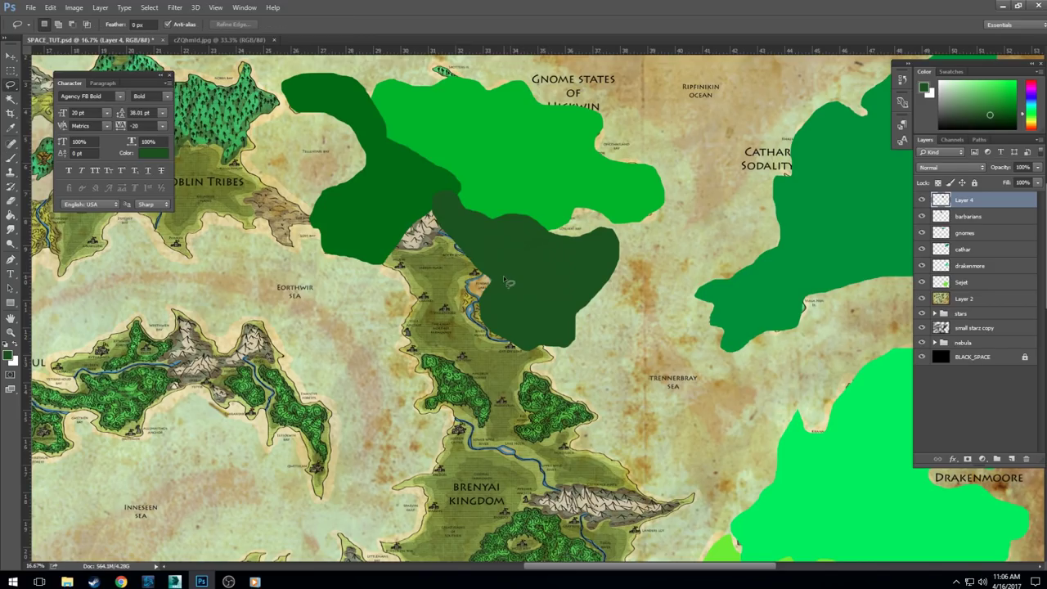
{"action": "scroll", "coordinate": [508, 281], "scroll_direction": "down", "scroll_amount": 3}
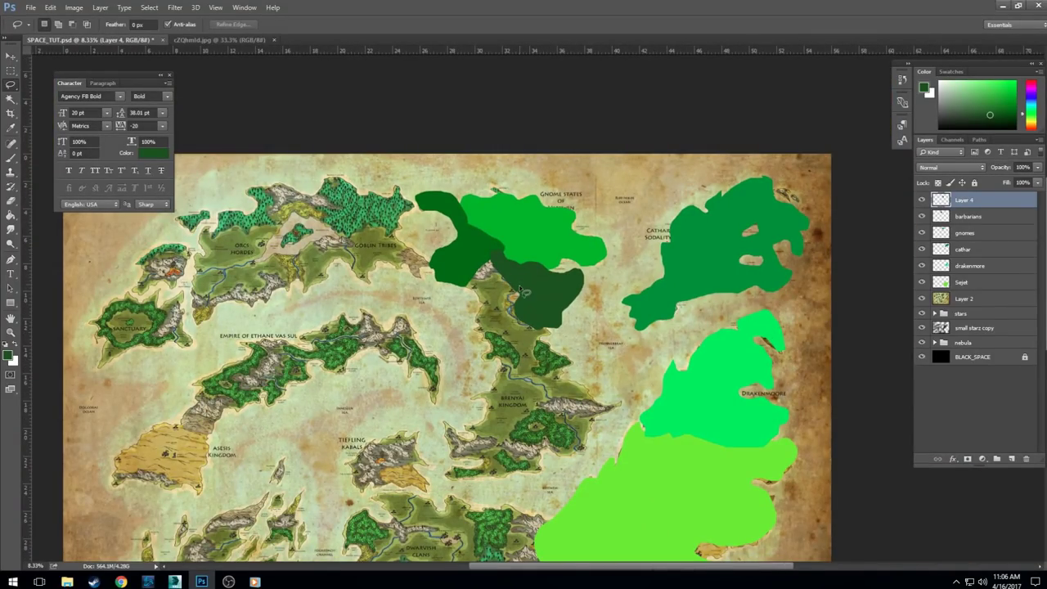
{"action": "mouse_move", "coordinate": [520, 311]}
{"action": "left_mouse_down"}
{"action": "mouse_move", "coordinate": [495, 260]}
{"action": "mouse_move", "coordinate": [445, 425]}
{"action": "mouse_move", "coordinate": [622, 401]}
{"action": "mouse_move", "coordinate": [524, 314]}
{"action": "left_mouse_up"}
{"action": "double_click", "coordinate": [963, 199]}
{"action": "type", "text": "halflings"}
{"action": "key", "text": "Return"}
Step: Fill the lassoed Brenyai Kingdom with a medium-dark yellowish green on a new layer above halflings
{"action": "key", "text": "g"}
{"action": "left_click", "coordinate": [924, 88]}
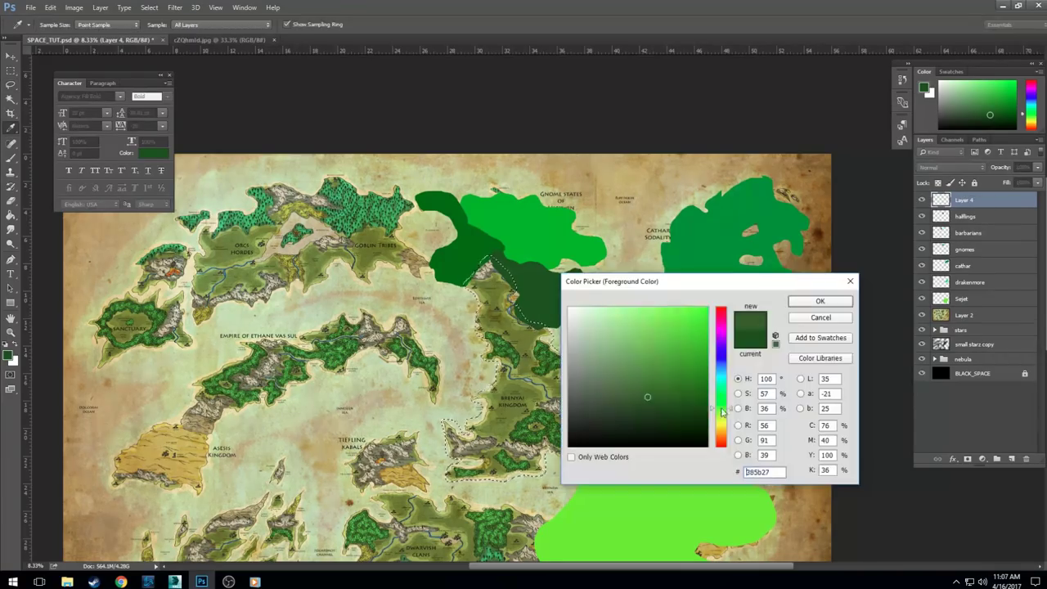
{"action": "left_click", "coordinate": [818, 300]}
{"action": "left_click", "coordinate": [1010, 458]}
{"action": "left_click", "coordinate": [531, 352]}
Step: Lasso the Goblin Tribes land, add a layer for it, and rename the Brenyai Kingdom's layer as humans
{"action": "left_click", "coordinate": [973, 233]}
{"action": "mouse_move", "coordinate": [404, 383]}
{"action": "left_mouse_down"}
{"action": "mouse_move", "coordinate": [481, 294]}
{"action": "mouse_move", "coordinate": [509, 360]}
{"action": "left_mouse_up"}
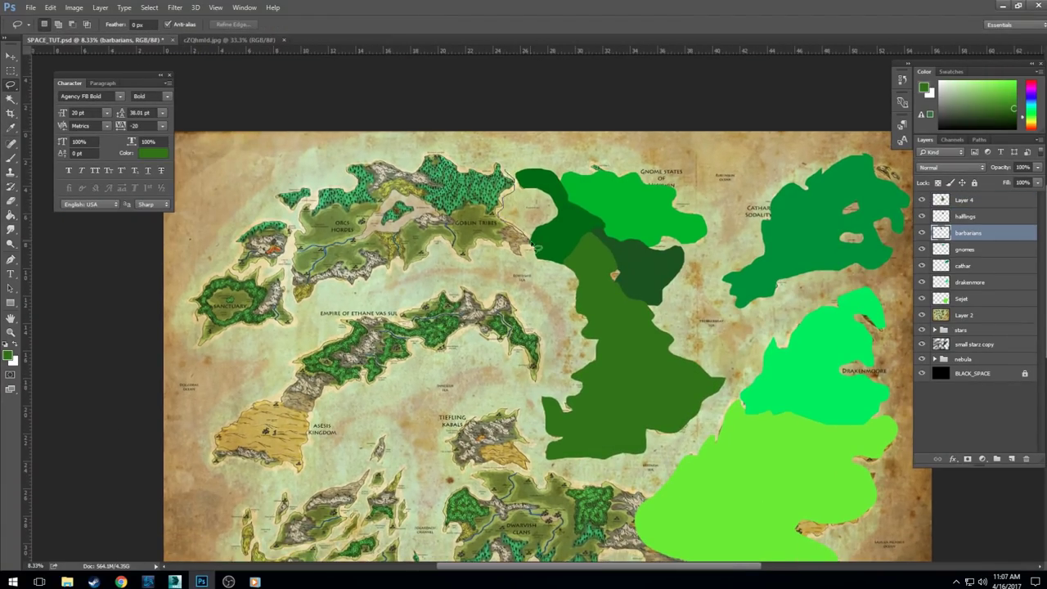
{"action": "mouse_move", "coordinate": [523, 246]}
{"action": "left_mouse_down"}
{"action": "mouse_move", "coordinate": [376, 164]}
{"action": "mouse_move", "coordinate": [523, 246]}
{"action": "left_mouse_up"}
{"action": "left_click", "coordinate": [1011, 459]}
{"action": "double_click", "coordinate": [965, 216]}
{"action": "type", "text": "humans"}
{"action": "key", "text": "Return"}
Step: Set the foreground color to a bright green and fill the lassoed Goblin Tribes land on the new layer
{"action": "left_click", "coordinate": [8, 353]}
{"action": "left_click", "coordinate": [695, 315]}
{"action": "left_click", "coordinate": [819, 301]}
{"action": "left_click", "coordinate": [450, 205]}
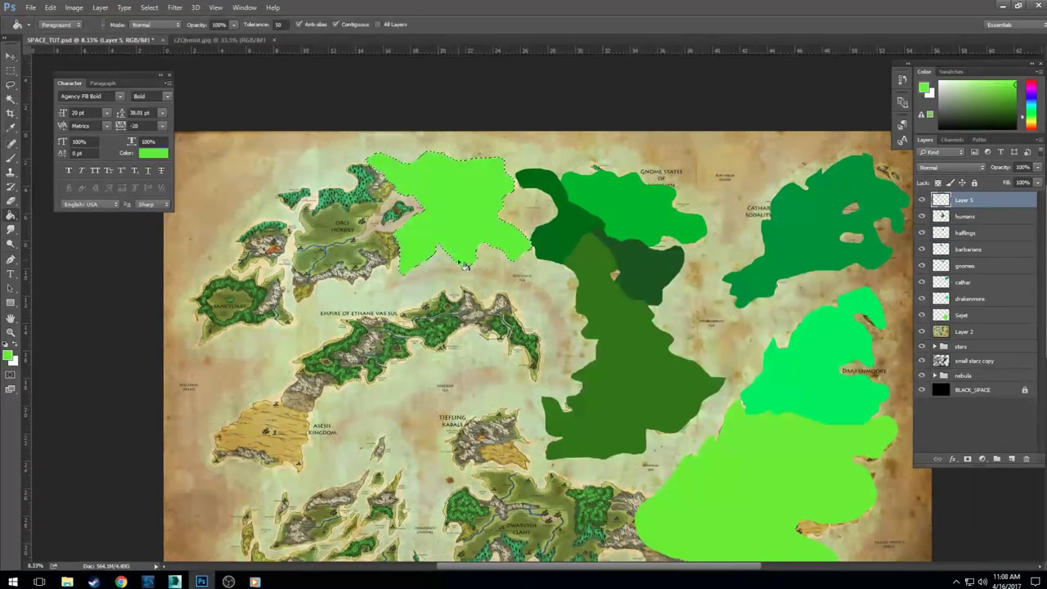
Step: Rename the Goblin Tribes layer as goblins and add a new layer
{"action": "double_click", "coordinate": [965, 200]}
{"action": "type", "text": "goblinsl"}
{"action": "left_click", "coordinate": [1010, 459]}
Step: Lasso the Orcs Hordes land west of the goblins, including its small separate patch, and fill it with a very dark green
{"action": "left_click_drag", "start_coordinate": [351, 161], "coordinate": [399, 203]}
{"action": "mouse_move", "coordinate": [278, 197]}
{"action": "left_mouse_down"}
{"action": "mouse_move", "coordinate": [401, 239]}
{"action": "mouse_move", "coordinate": [396, 209]}
{"action": "left_mouse_up"}
{"action": "key", "text": "g"}
{"action": "left_click", "coordinate": [8, 353]}
{"action": "left_click", "coordinate": [699, 450]}
{"action": "left_click", "coordinate": [820, 299]}
{"action": "left_click", "coordinate": [345, 288]}
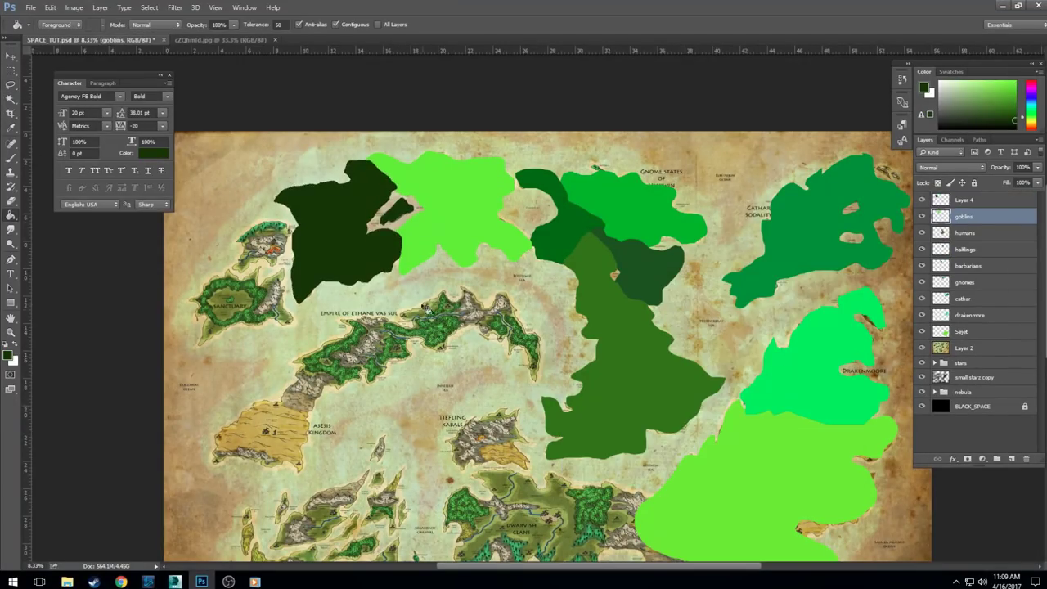
Step: Lasso the small land just north of Sanctuary and fill it with bright green on a new layer
{"action": "left_click_drag", "start_coordinate": [523, 327], "coordinate": [556, 263]}
{"action": "key", "text": "l"}
{"action": "left_click_drag", "start_coordinate": [269, 164], "coordinate": [319, 197]}
{"action": "left_click", "coordinate": [1010, 459]}
{"action": "left_click", "coordinate": [8, 354]}
{"action": "left_click", "coordinate": [820, 299]}
{"action": "left_click", "coordinate": [294, 184]}
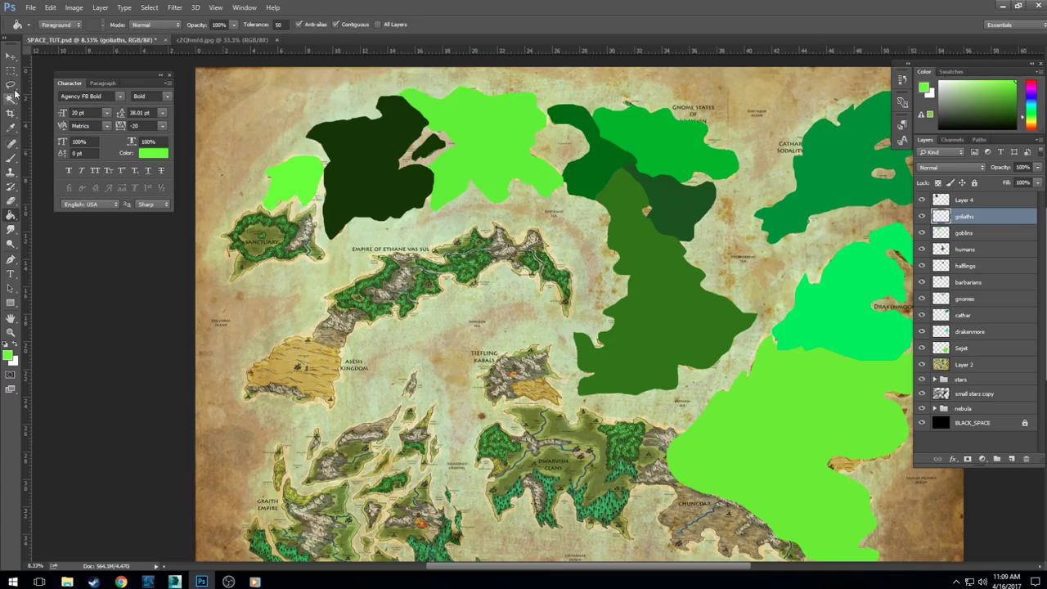
Step: Lasso the Sanctuary land, and rename the very dark green land's layer as orc and the small bright green land's layer as goliaths
{"action": "left_click_drag", "start_coordinate": [246, 204], "coordinate": [225, 286]}
{"action": "double_click", "coordinate": [965, 200]}
{"action": "type", "text": "orc"}
{"action": "double_click", "coordinate": [965, 216]}
{"action": "type", "text": "goliaths"}
Step: Add a new layer named druids and fill the lassoed Sanctuary land on it with a light green
{"action": "left_click", "coordinate": [1011, 459]}
{"action": "double_click", "coordinate": [965, 200]}
{"action": "type", "text": "druids"}
{"action": "left_click", "coordinate": [7, 351]}
{"action": "left_click", "coordinate": [270, 237]}
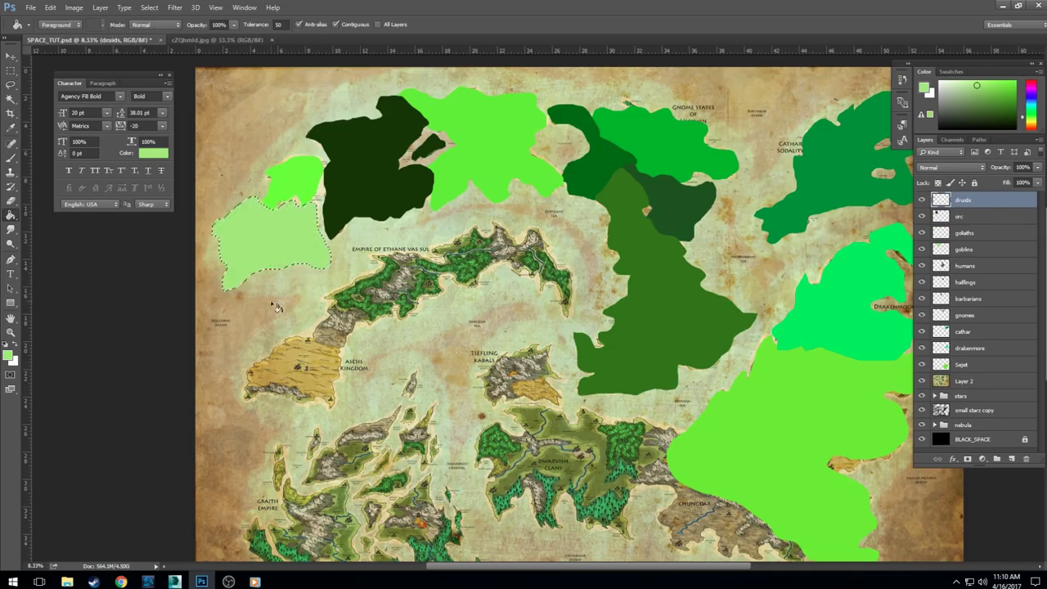
Step: Fill the Empire of Ethane Vas Sul with grey-green on an elves layer and the Asesis Kingdom with dark green on another new layer
{"action": "left_click", "coordinate": [1011, 459]}
{"action": "left_click_drag", "start_coordinate": [562, 314], "coordinate": [368, 256]}
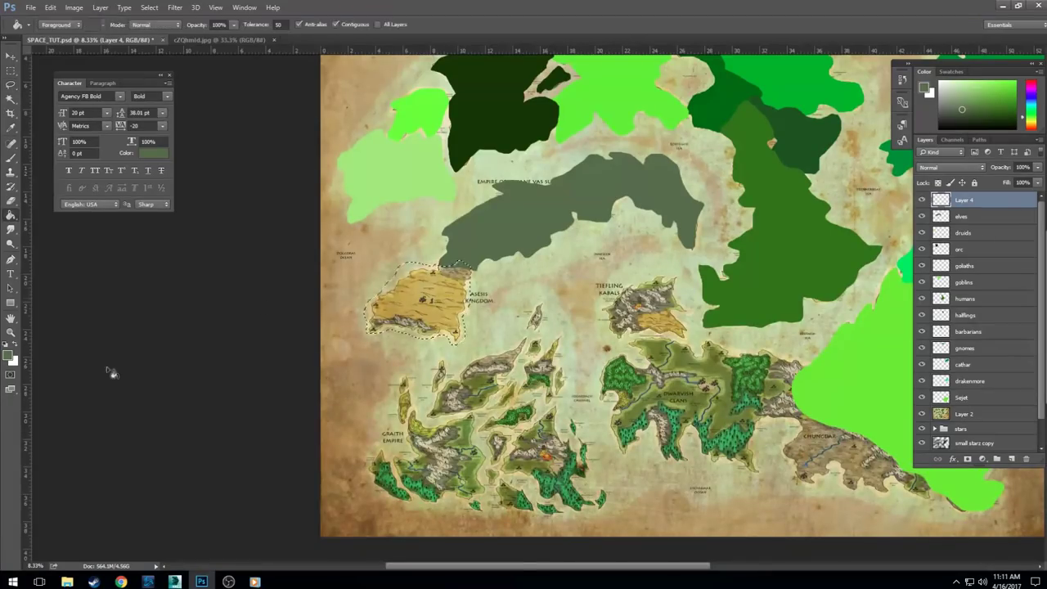
{"action": "left_click", "coordinate": [417, 302]}
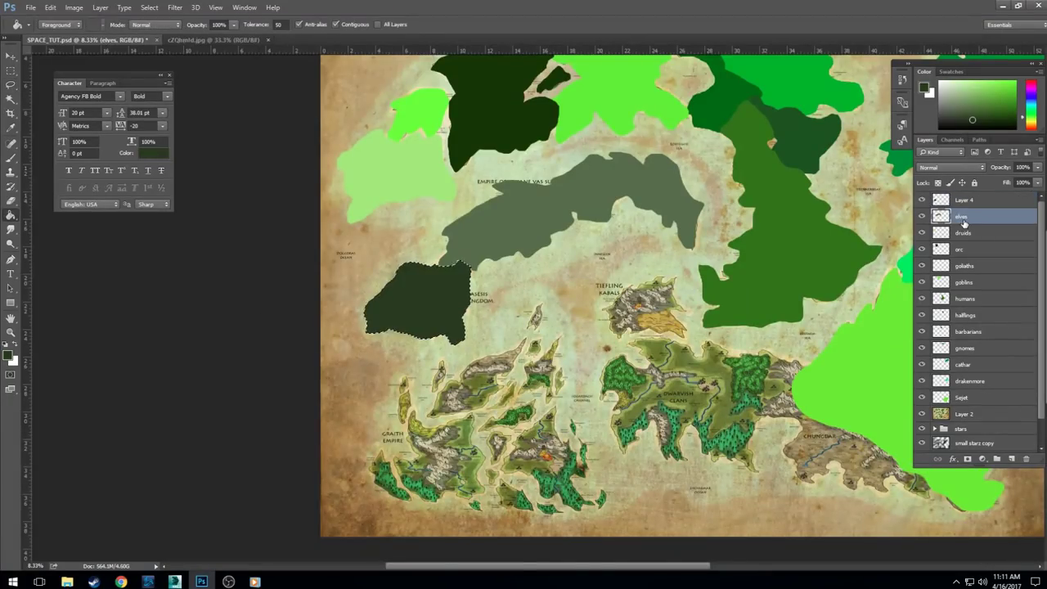
Step: Lasso the uncovered patch of land in the Sejet territory's southeast and fill it with bright green
{"action": "scroll", "coordinate": [573, 311], "scroll_direction": "right", "scroll_amount": 5}
{"action": "left_click", "coordinate": [961, 397]}
{"action": "left_click_drag", "start_coordinate": [866, 233], "coordinate": [730, 256]}
{"action": "left_click", "coordinate": [805, 323]}
Step: Rename the layer with the dark green Asesis Kingdom as Aesis
{"action": "double_click", "coordinate": [963, 199]}
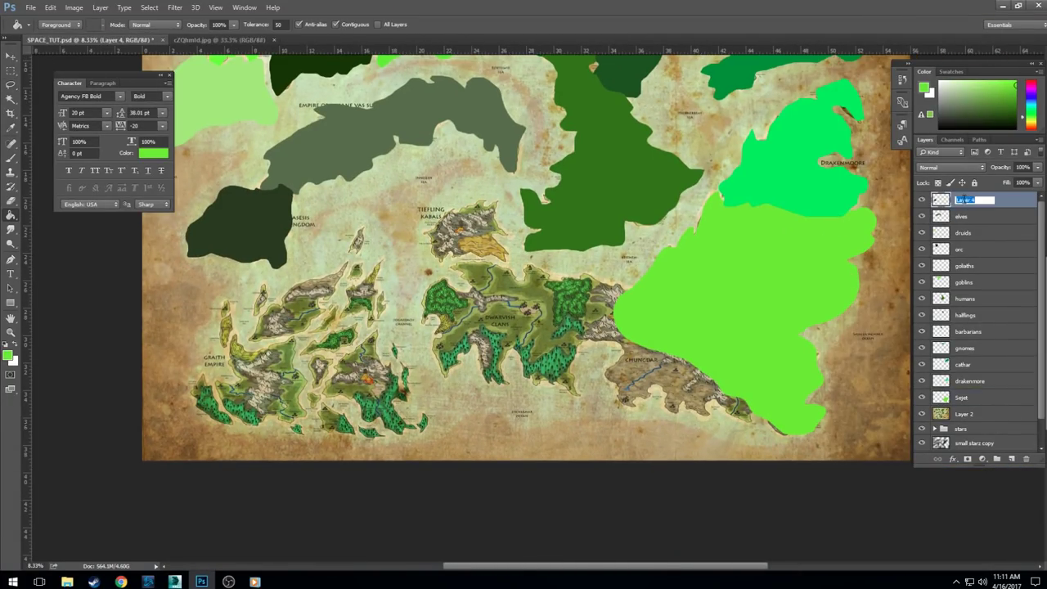
{"action": "type", "text": "Aesis"}
{"action": "key", "text": "Return"}
Step: Lasso the Graith Empire islands as one territory and fill it with a dark grey-green on a new layer
{"action": "key", "text": "ctrl+shift+alt+n"}
{"action": "key", "text": "l"}
{"action": "mouse_move", "coordinate": [360, 225]}
{"action": "left_mouse_down"}
{"action": "mouse_move", "coordinate": [286, 429]}
{"action": "mouse_move", "coordinate": [342, 246]}
{"action": "left_mouse_up"}
{"action": "key", "text": "g"}
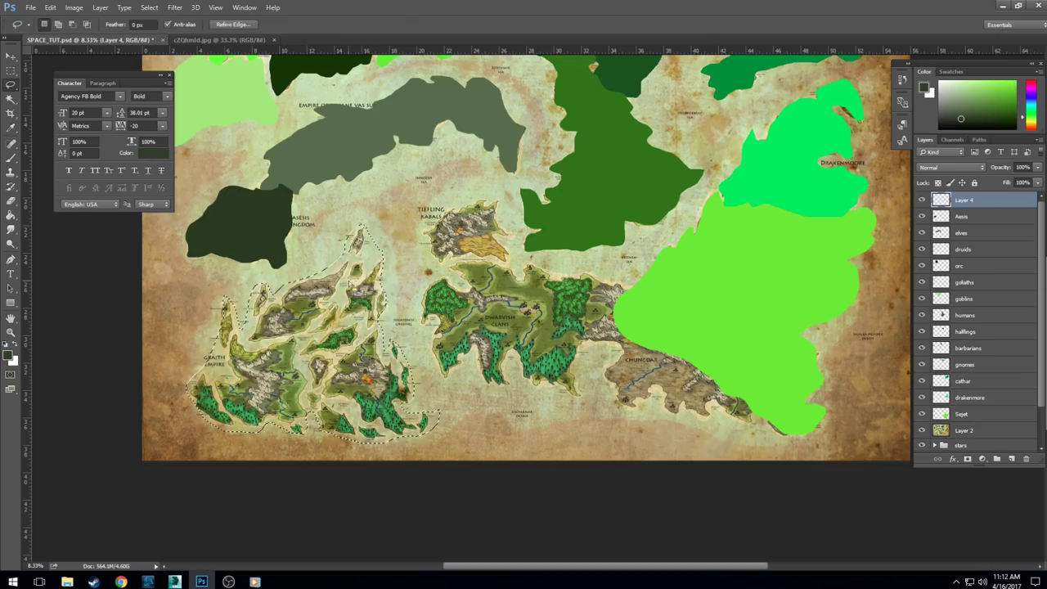
{"action": "left_click", "coordinate": [237, 225], "text": "alt"}
{"action": "left_click", "coordinate": [310, 351]}
Step: Rename the layer with the filled Graith Empire as graith
{"action": "double_click", "coordinate": [963, 199]}
{"action": "type", "text": "graith"}
{"action": "key", "text": "Return"}
Step: Lasso the Tiefling Kabals land, fill it with a very dark green on a new layer, and rename that layer as tieflings
{"action": "key", "text": "ctrl+shift+alt+n"}
{"action": "left_click_drag", "start_coordinate": [419, 237], "coordinate": [421, 242]}
{"action": "left_click", "coordinate": [462, 229]}
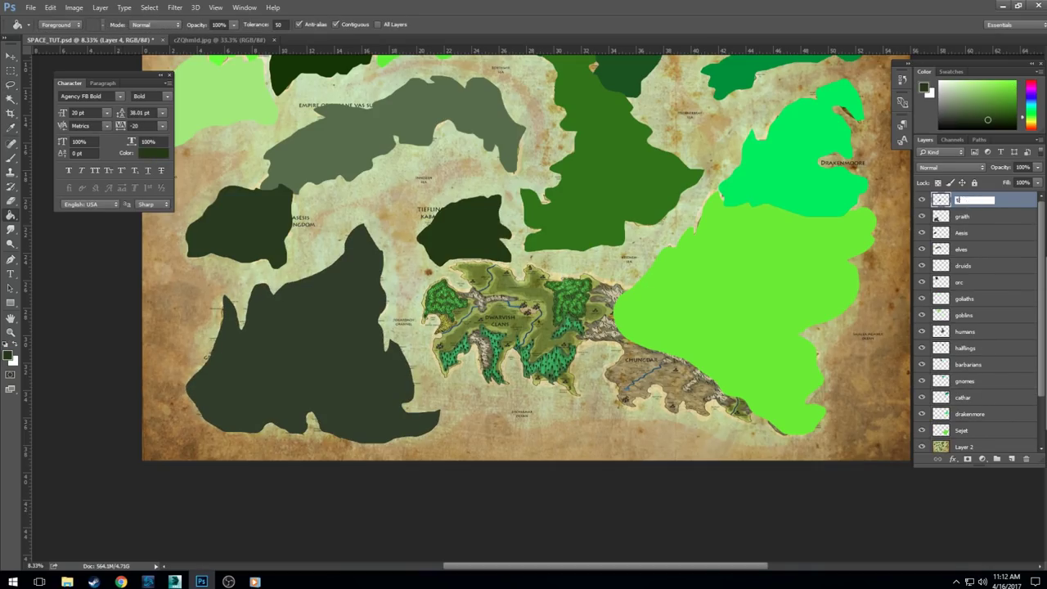
{"action": "double_click", "coordinate": [963, 200]}
{"action": "type", "text": "tieflings"}
{"action": "key", "text": "Return"}
Step: Lasso the Dwarvish Clans land and fill it with a medium green on a new layer
{"action": "key", "text": "ctrl+shift+alt+n"}
{"action": "key", "text": "l"}
{"action": "mouse_move", "coordinate": [601, 270]}
{"action": "left_mouse_down"}
{"action": "mouse_move", "coordinate": [458, 384]}
{"action": "mouse_move", "coordinate": [605, 272]}
{"action": "left_mouse_up"}
{"action": "key", "text": "alt+BackSpace"}
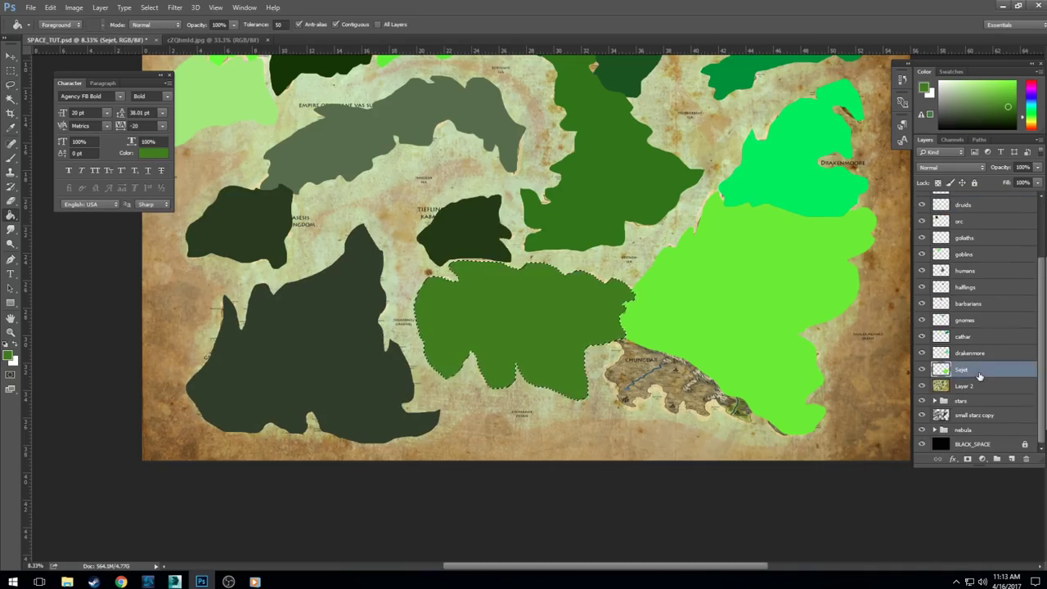
Step: Lasso the Chungdar land along Sejet's southern edge and fill it with light green on a new layer above Sejet
{"action": "left_click", "coordinate": [963, 446]}
{"action": "mouse_move", "coordinate": [617, 335]}
{"action": "left_mouse_down"}
{"action": "mouse_move", "coordinate": [790, 438]}
{"action": "mouse_move", "coordinate": [620, 335]}
{"action": "left_mouse_up"}
{"action": "key", "text": "g"}
{"action": "key", "text": "ctrl+shift+alt+n"}
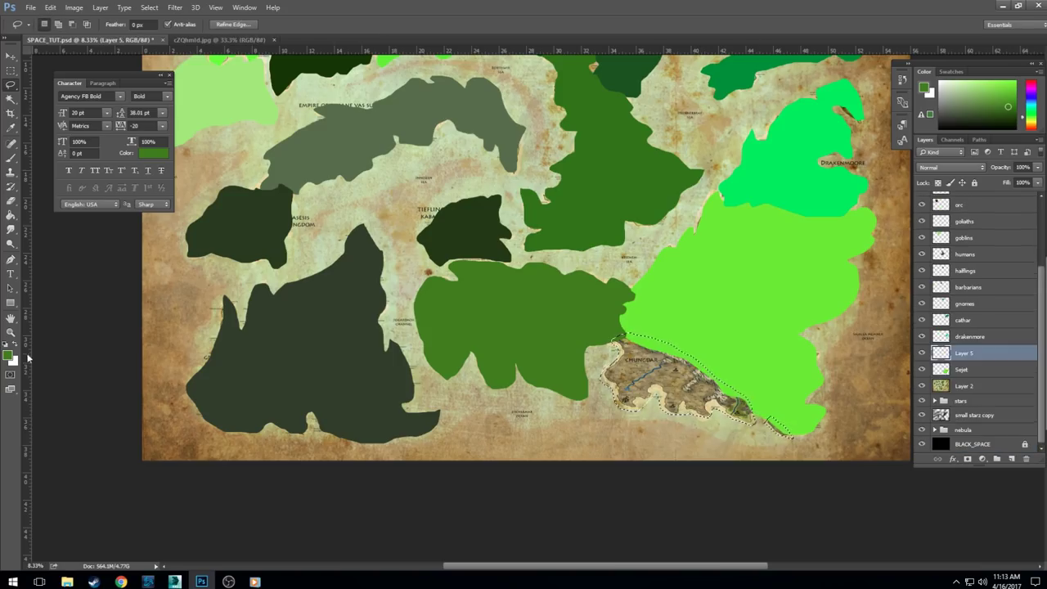
{"action": "left_click", "coordinate": [679, 376]}
Step: Rename the layer with the light green Chungdar land as chung
{"action": "double_click", "coordinate": [964, 413]}
{"action": "type", "text": "chung"}
{"action": "key", "text": "Return"}
Step: Select all territory layers from Sejet up to the dwarven layer and group them
{"action": "left_click", "coordinate": [979, 430]}
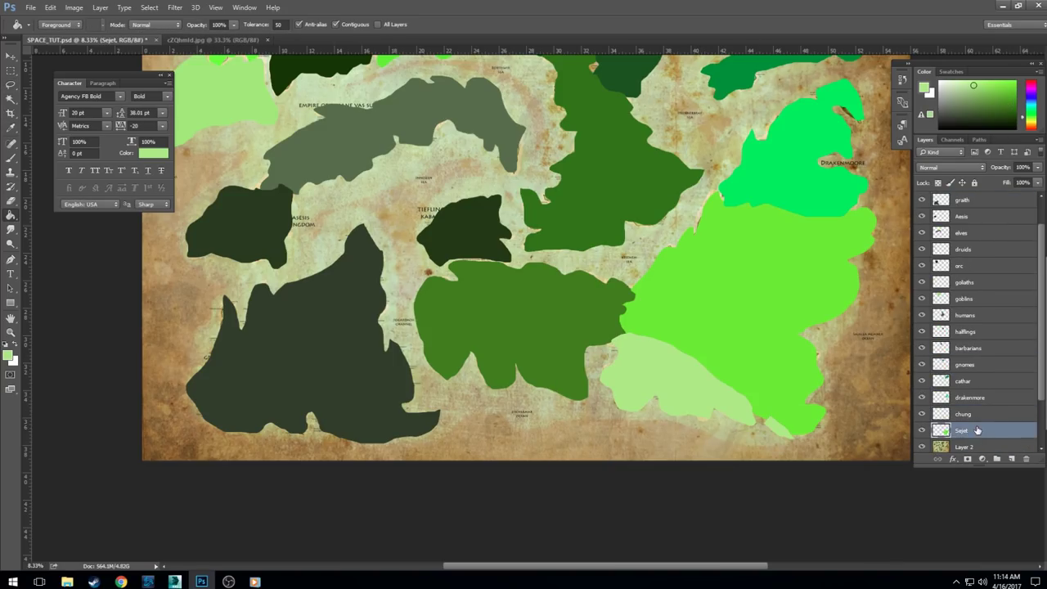
{"action": "scroll", "coordinate": [983, 413], "scroll_direction": "up", "scroll_amount": 1}
{"action": "left_click", "coordinate": [965, 200], "text": "shift"}
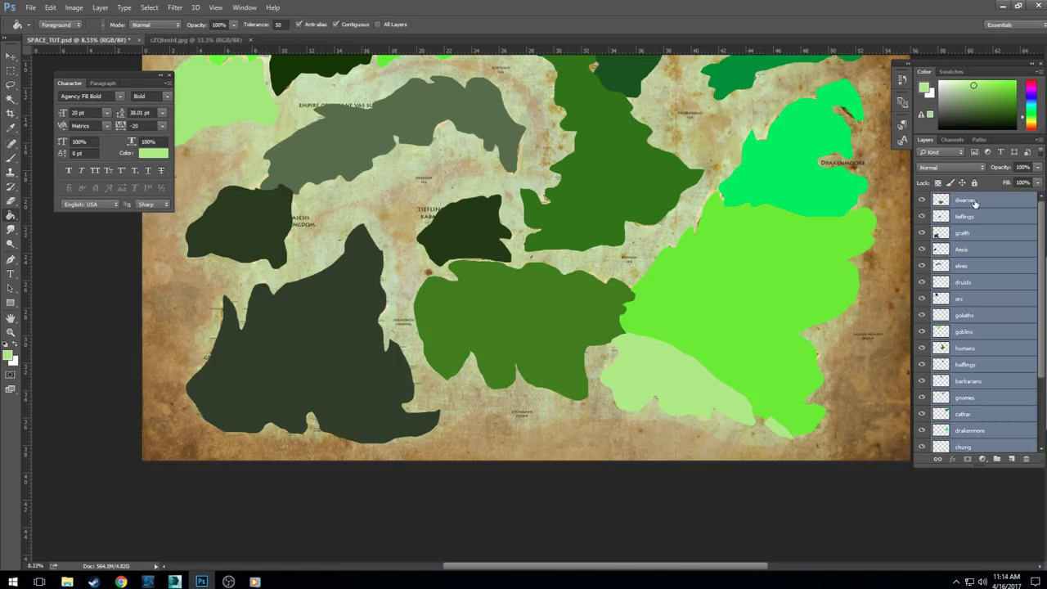
{"action": "left_click_drag", "start_coordinate": [975, 204], "coordinate": [997, 459]}
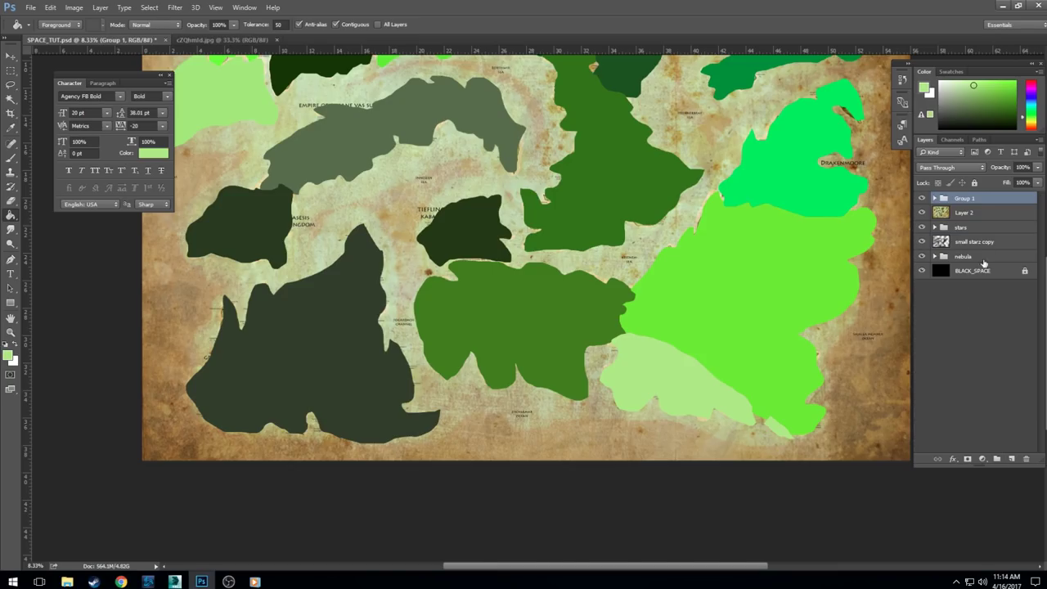
Step: Hide the fantasy map layer, Layer 2, and move it below BLACK_SPACE
{"action": "left_click", "coordinate": [967, 212]}
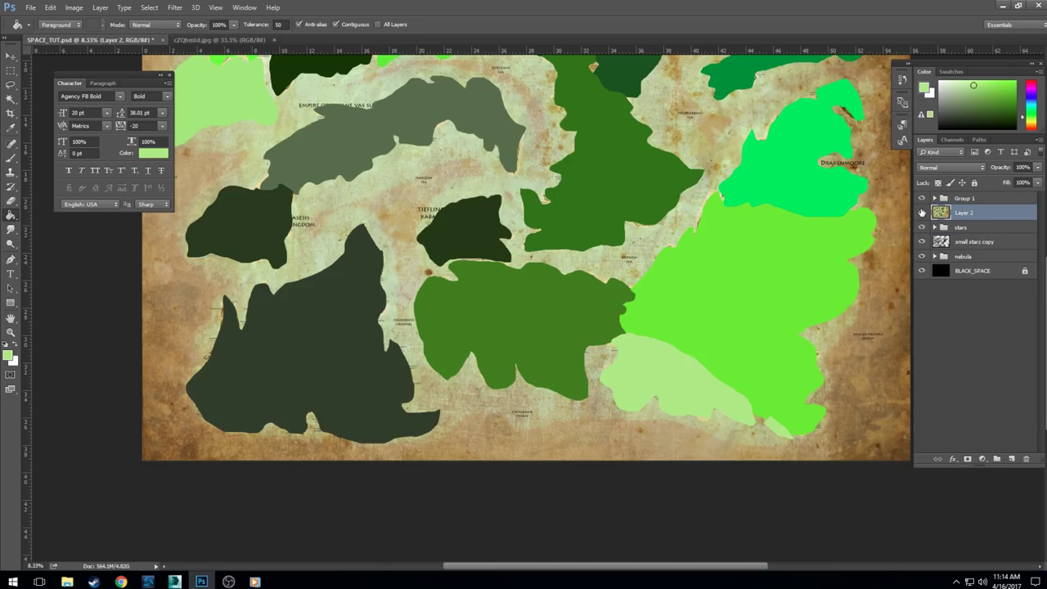
{"action": "left_click", "coordinate": [921, 212]}
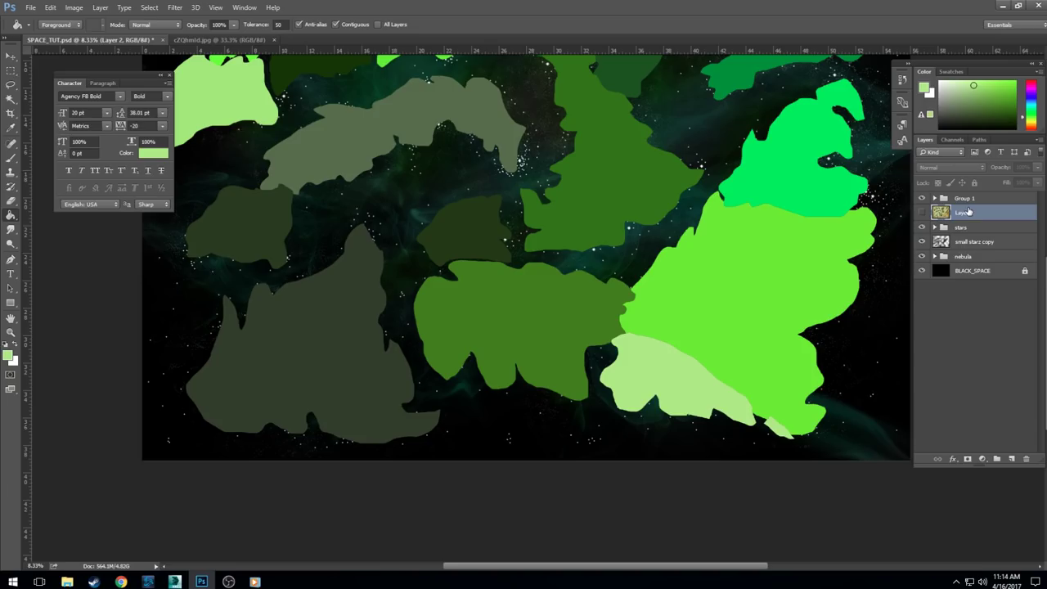
{"action": "left_click_drag", "start_coordinate": [967, 212], "coordinate": [967, 286]}
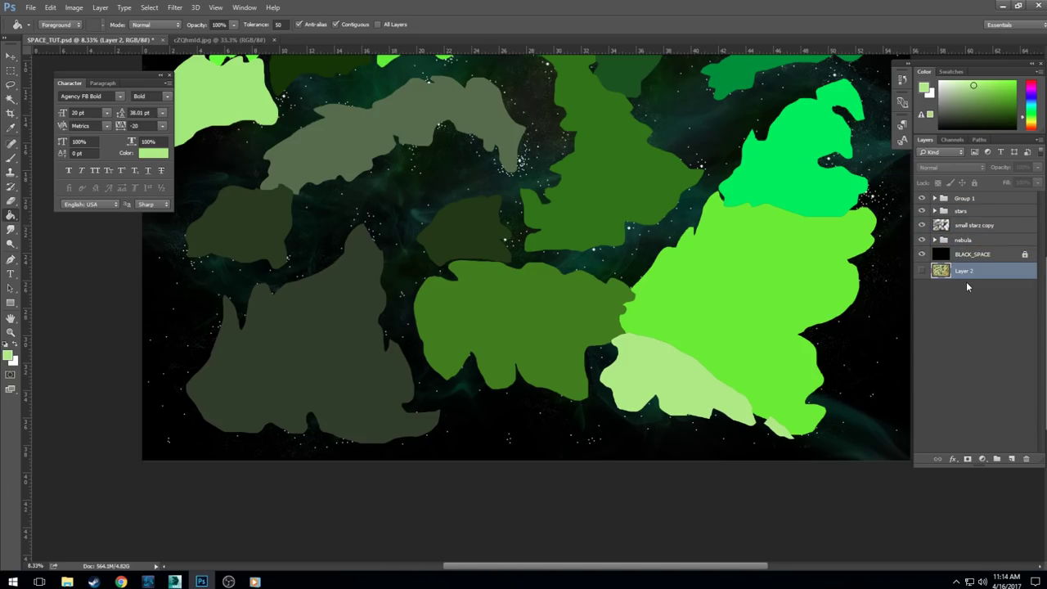
Step: Rename the group holding the territory layers as territories
{"action": "scroll", "coordinate": [858, 320], "scroll_direction": "up", "scroll_amount": 5}
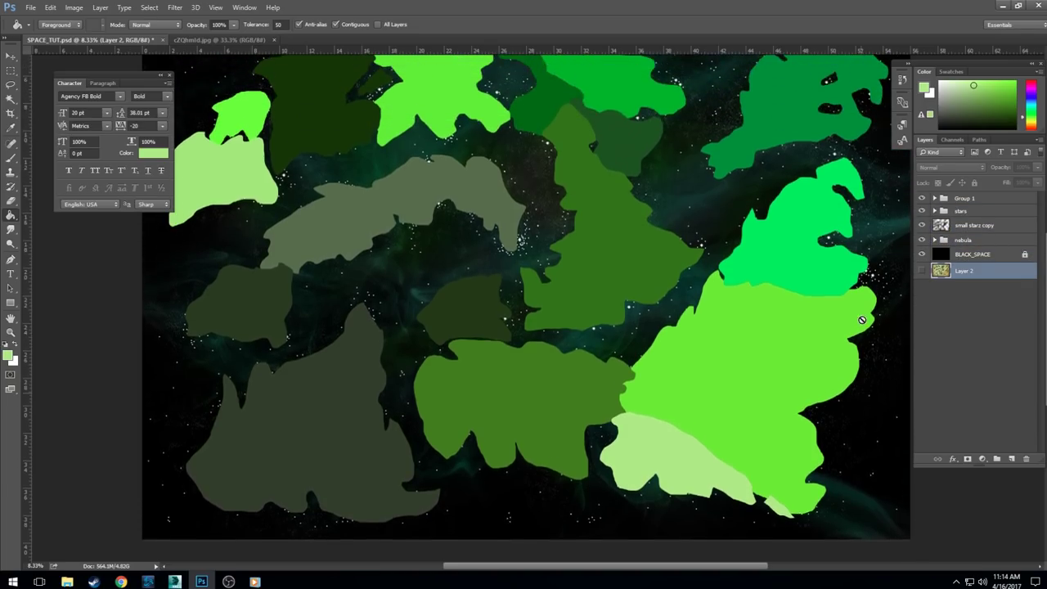
{"action": "scroll", "coordinate": [858, 318], "scroll_direction": "down", "scroll_amount": 1}
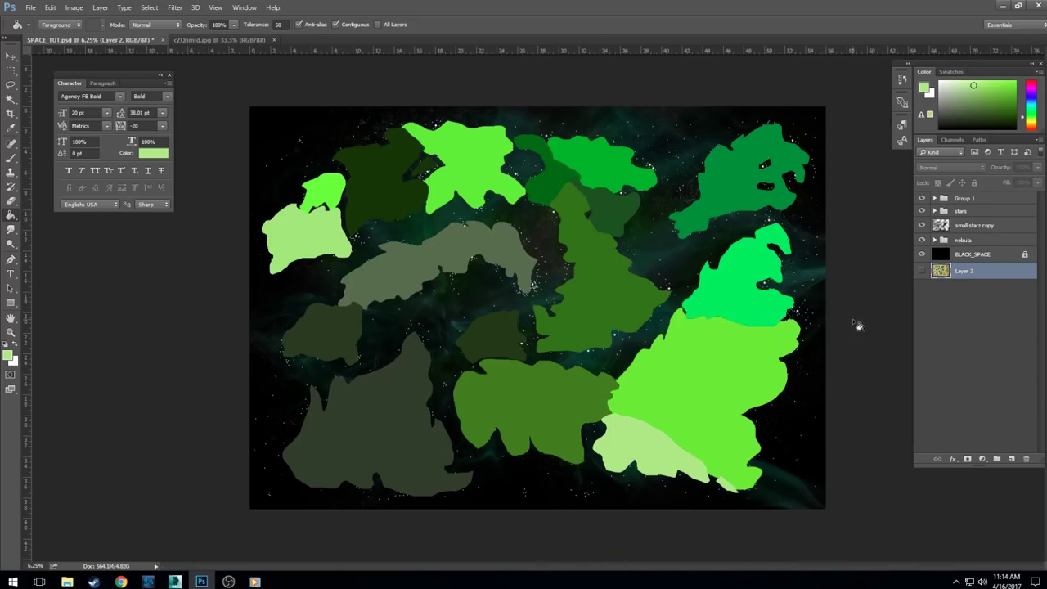
{"action": "left_click", "coordinate": [964, 199]}
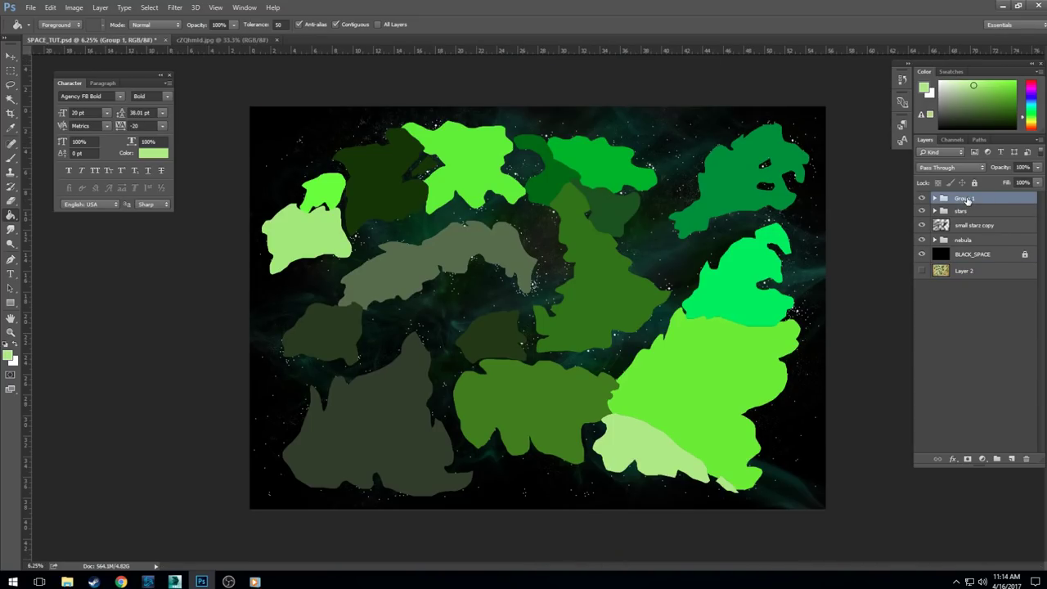
{"action": "double_click", "coordinate": [965, 198]}
{"action": "type", "text": "territories"}
{"action": "key", "text": "Return"}
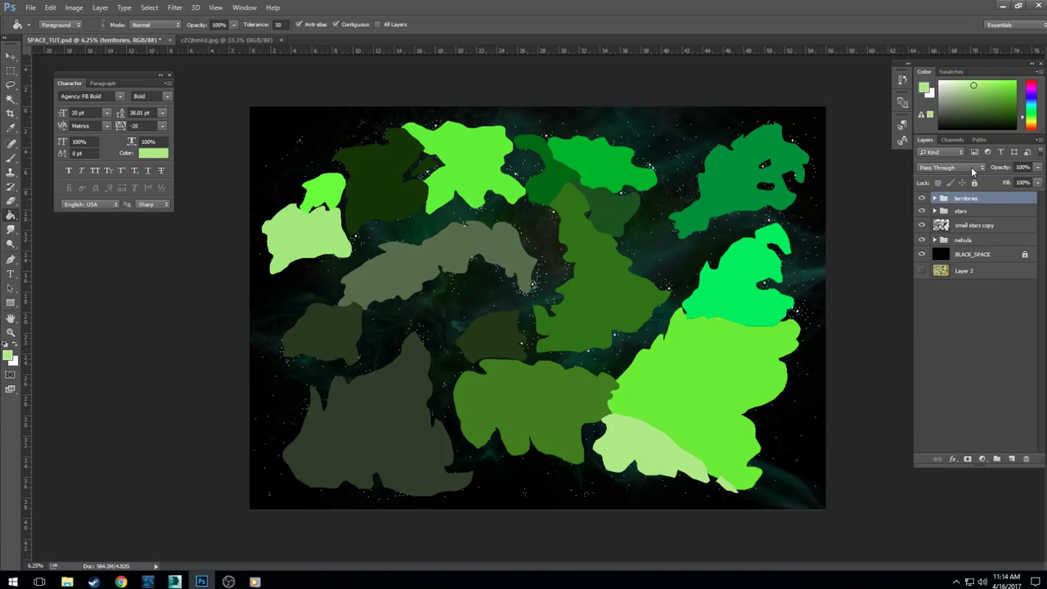
Step: Try the Multiply, Screen and Soft Light blend modes on the territories group
{"action": "left_click", "coordinate": [973, 168]}
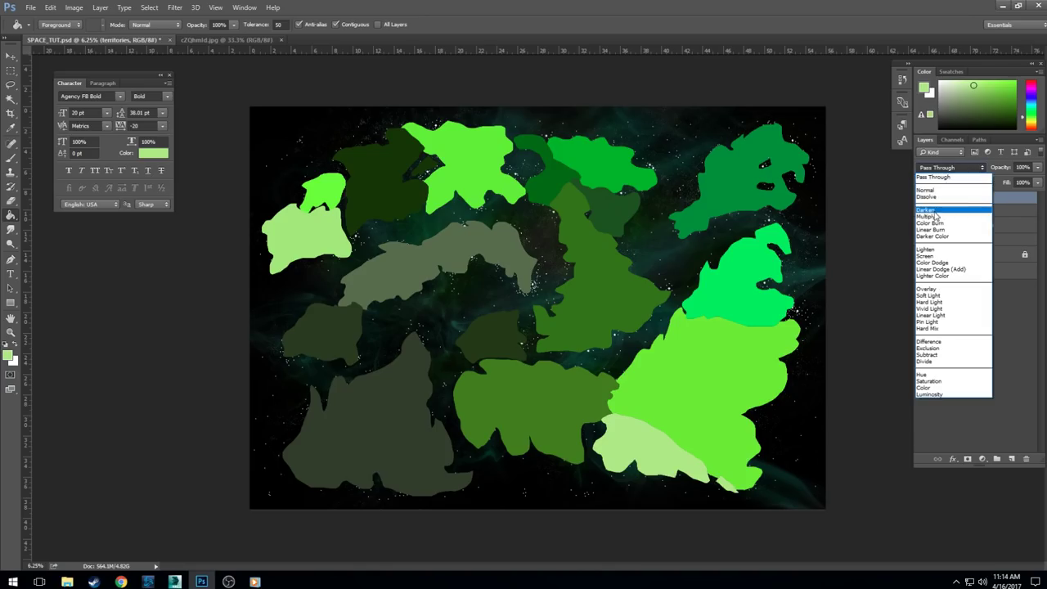
{"action": "left_click", "coordinate": [933, 216]}
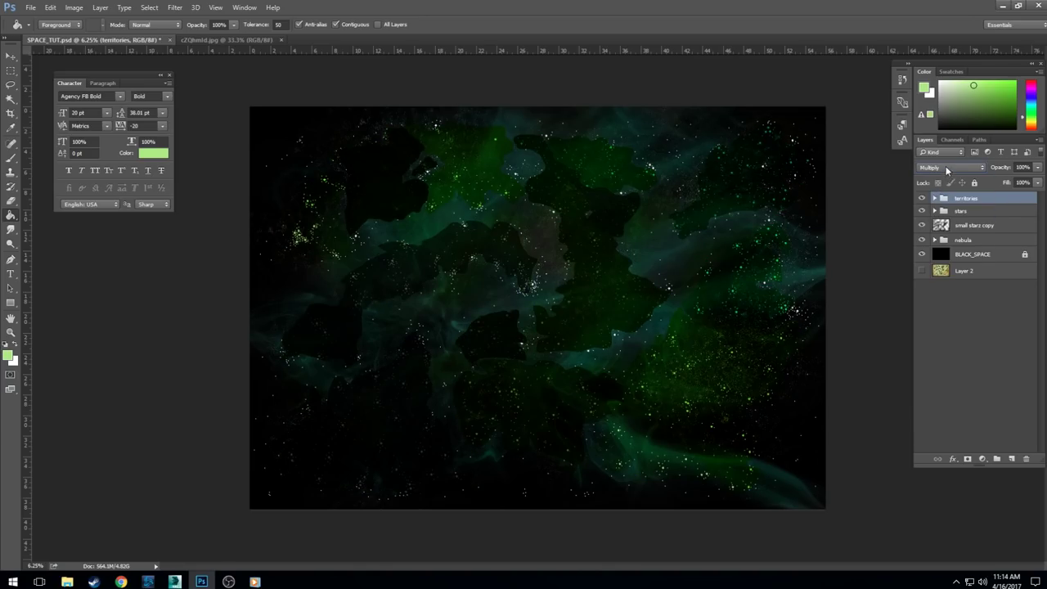
{"action": "left_click", "coordinate": [948, 167]}
{"action": "left_click", "coordinate": [932, 256]}
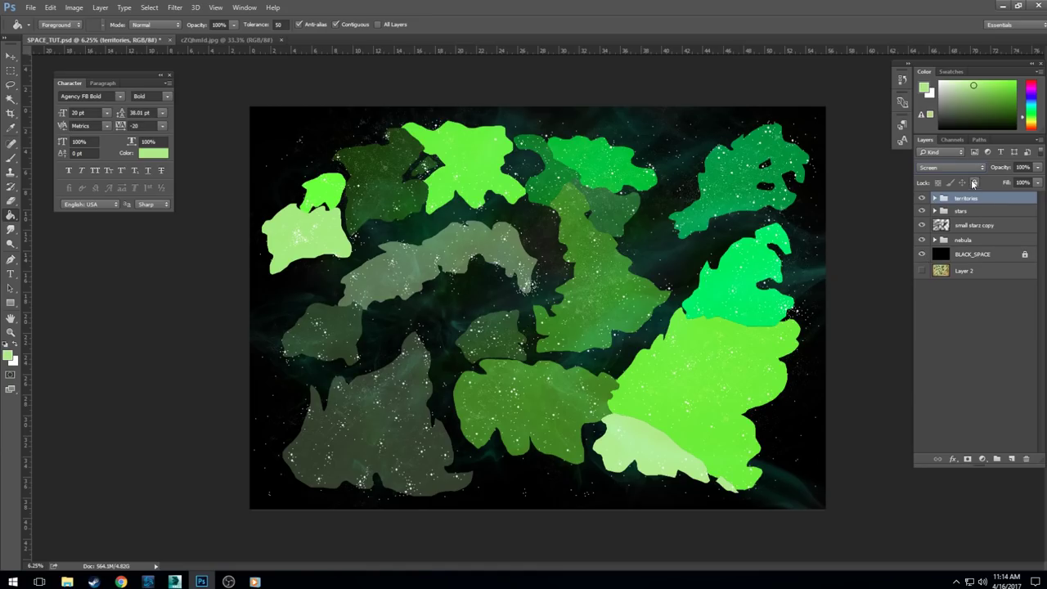
{"action": "left_click", "coordinate": [955, 168]}
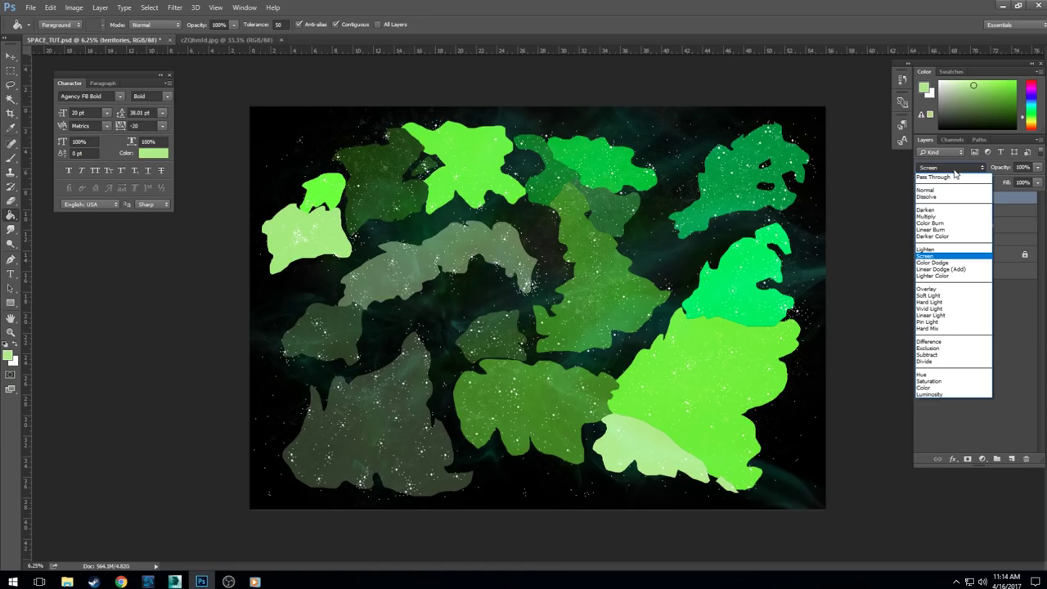
{"action": "left_click", "coordinate": [932, 294]}
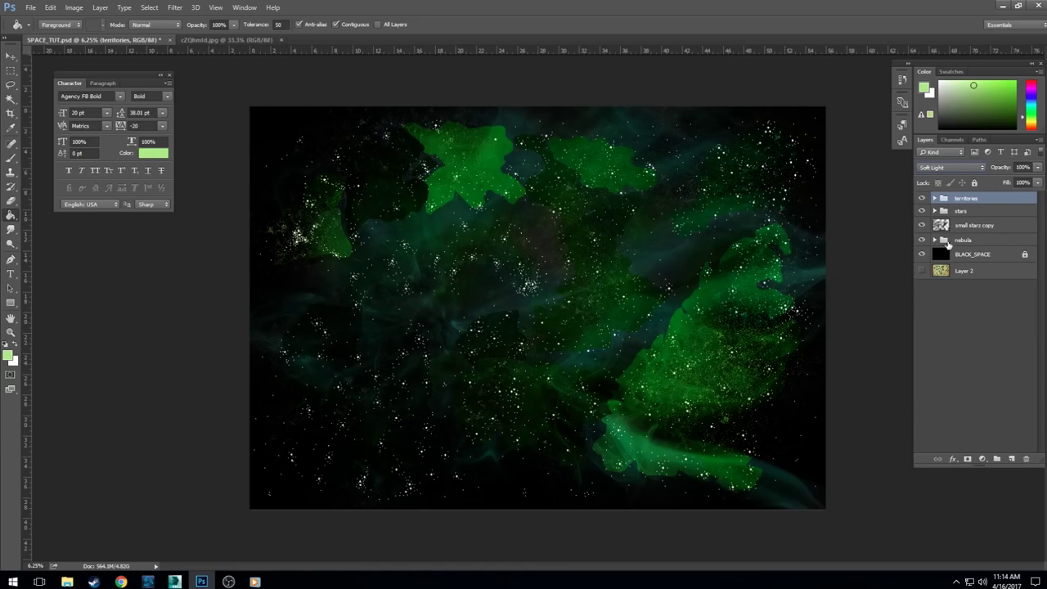
Step: Try the Overlay, Vivid Light, Normal and Multiply blend modes on the territories group
{"action": "left_click", "coordinate": [955, 169]}
{"action": "left_click", "coordinate": [927, 288]}
{"action": "left_click", "coordinate": [948, 168]}
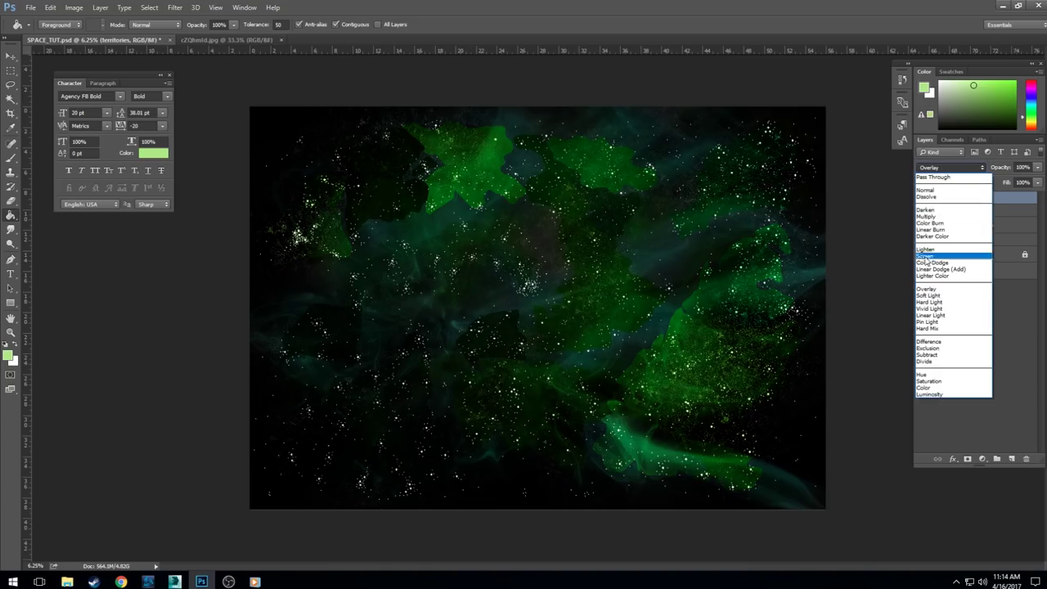
{"action": "left_click", "coordinate": [925, 308]}
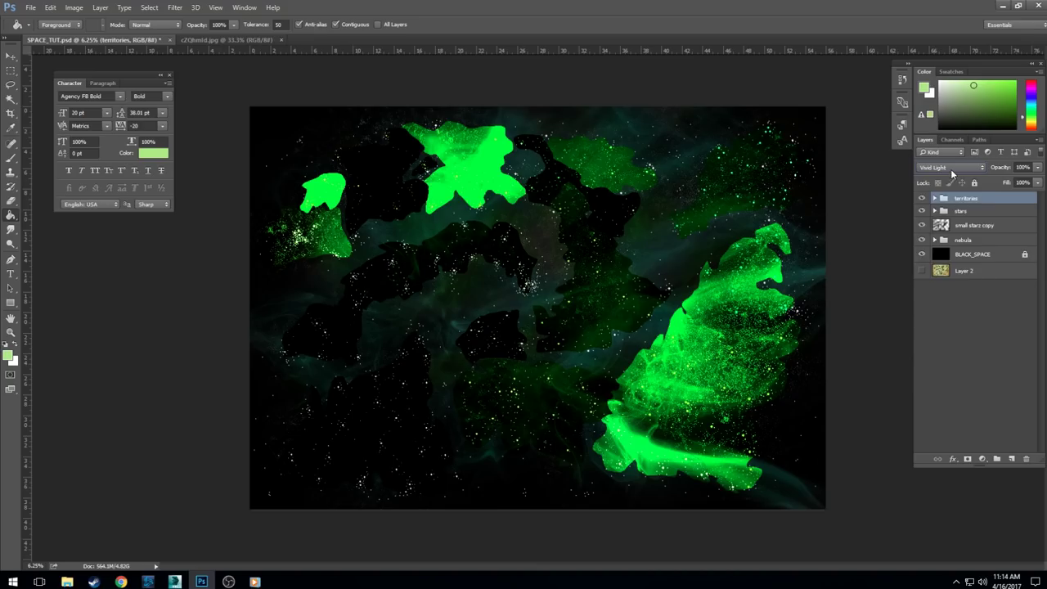
{"action": "left_click", "coordinate": [950, 169]}
{"action": "left_click", "coordinate": [930, 307]}
{"action": "left_click", "coordinate": [949, 166]}
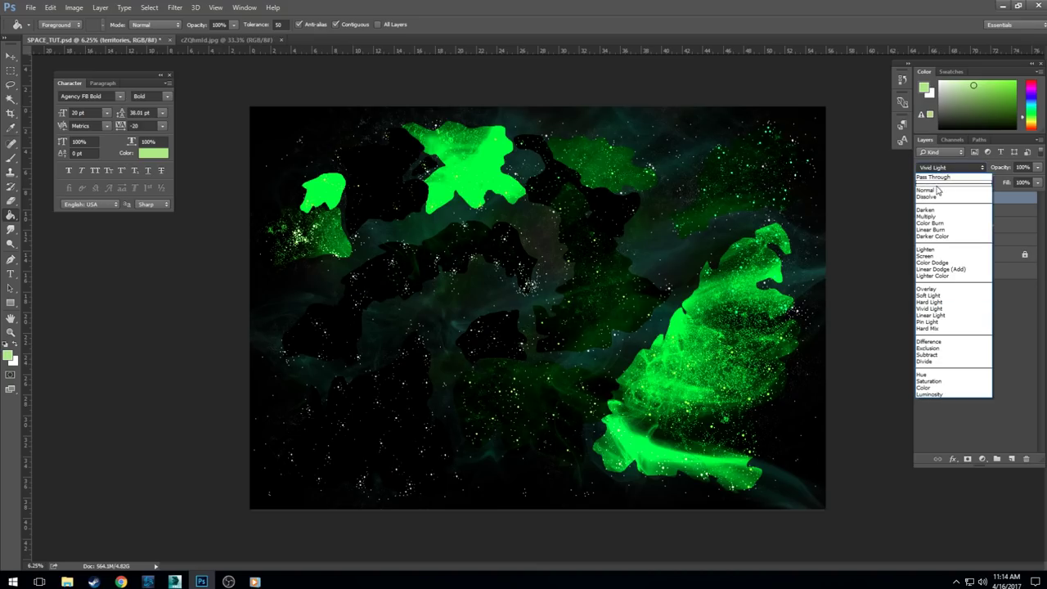
{"action": "left_click", "coordinate": [936, 189]}
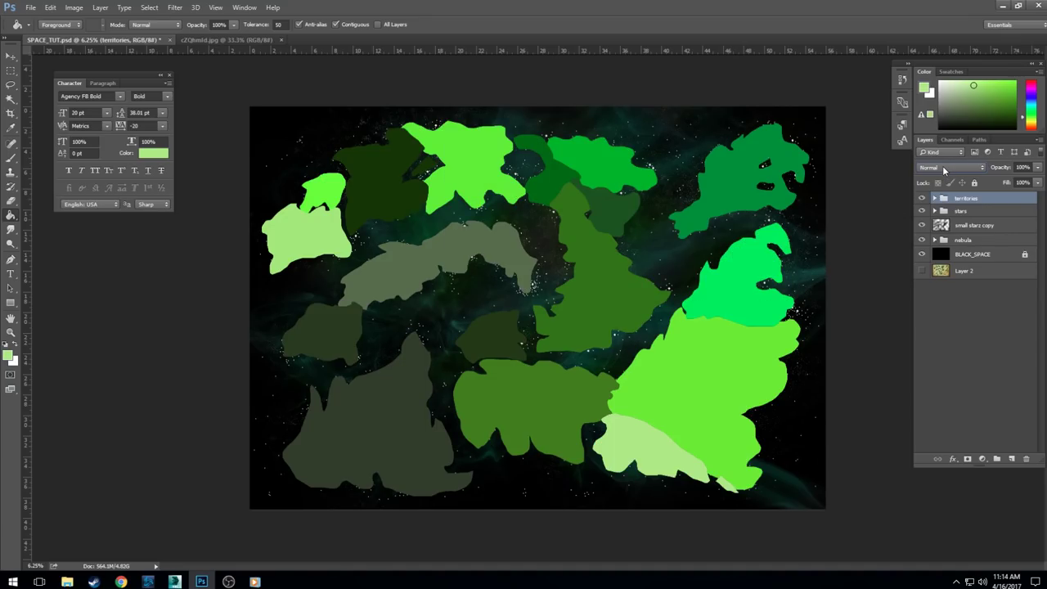
{"action": "left_click", "coordinate": [943, 169]}
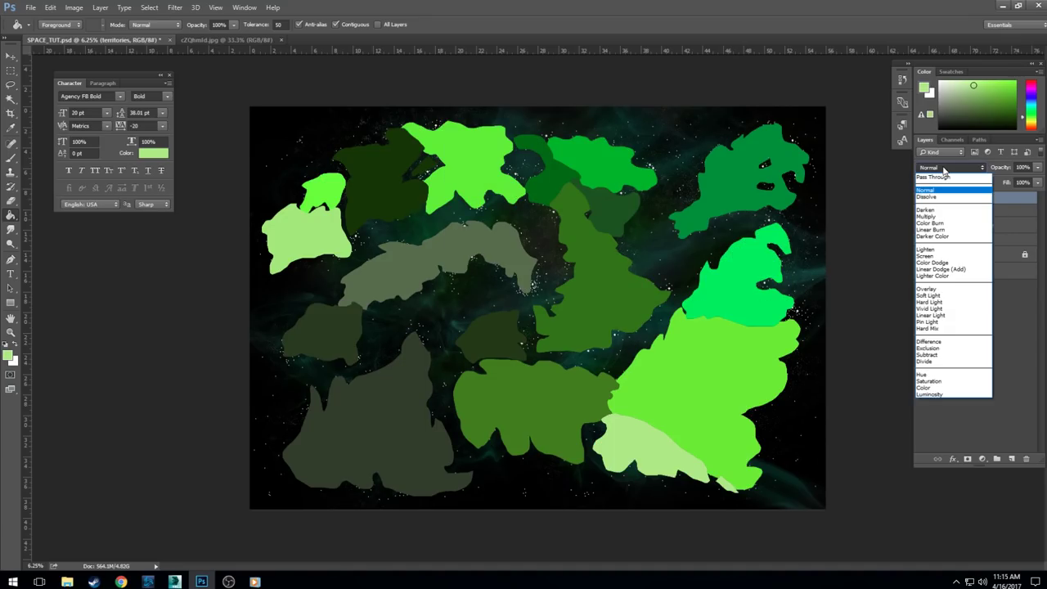
{"action": "left_click", "coordinate": [928, 216]}
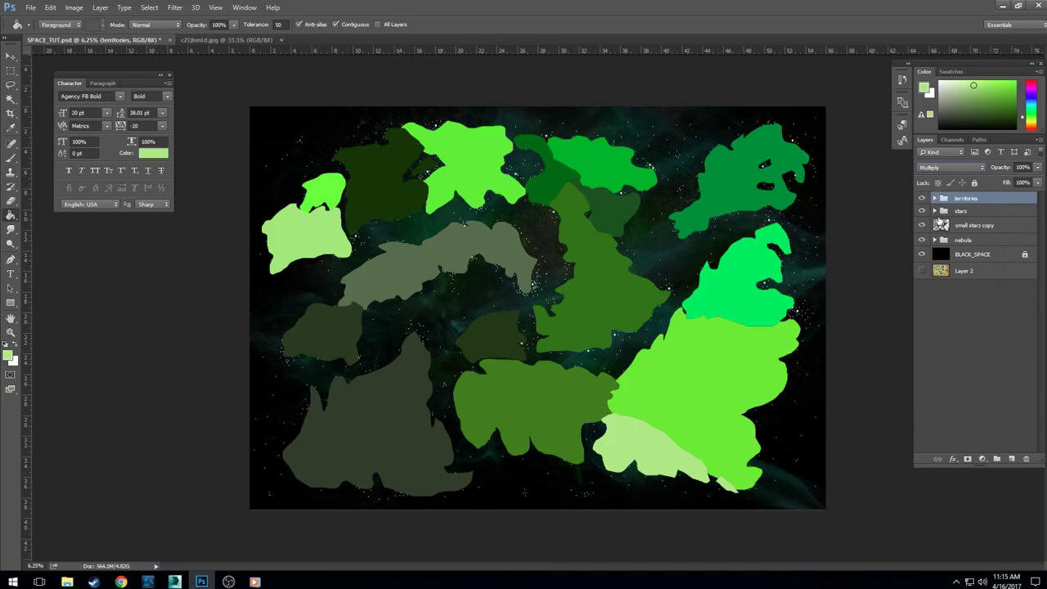
Step: Set the territories group's blend mode to Lighten and move the group below the nebula group, directly above BLACK_SPACE
{"action": "left_click", "coordinate": [943, 169]}
{"action": "left_click", "coordinate": [932, 253]}
{"action": "left_click_drag", "start_coordinate": [960, 199], "coordinate": [962, 240]}
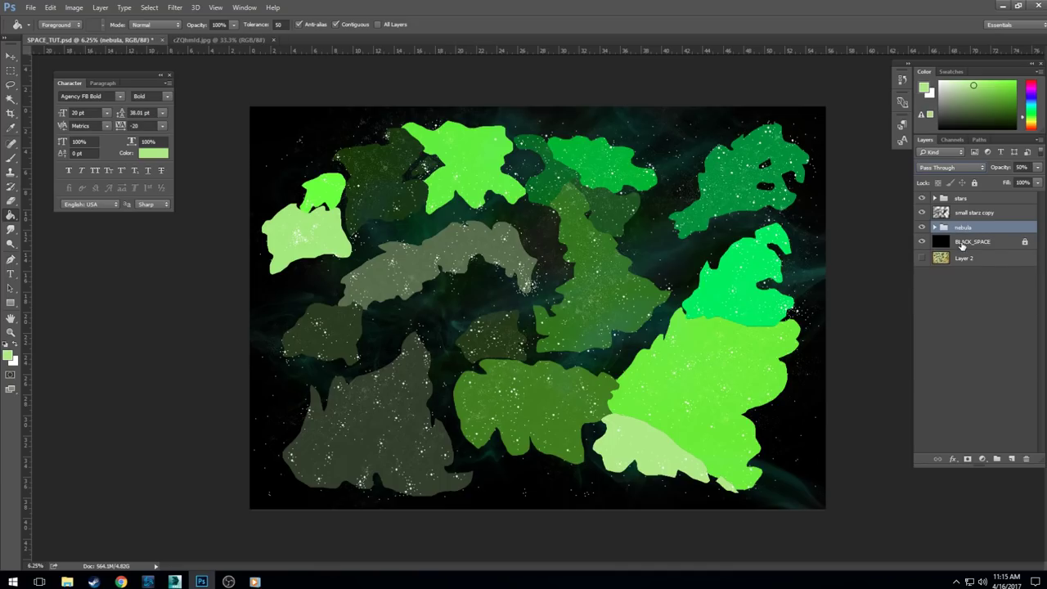
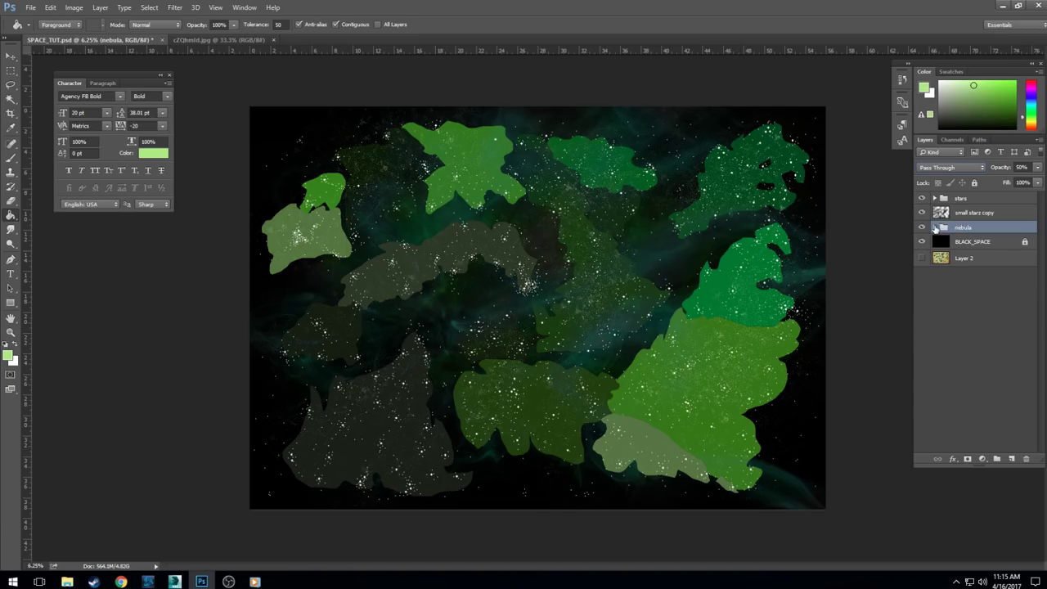
{"action": "left_click", "coordinate": [934, 227]}
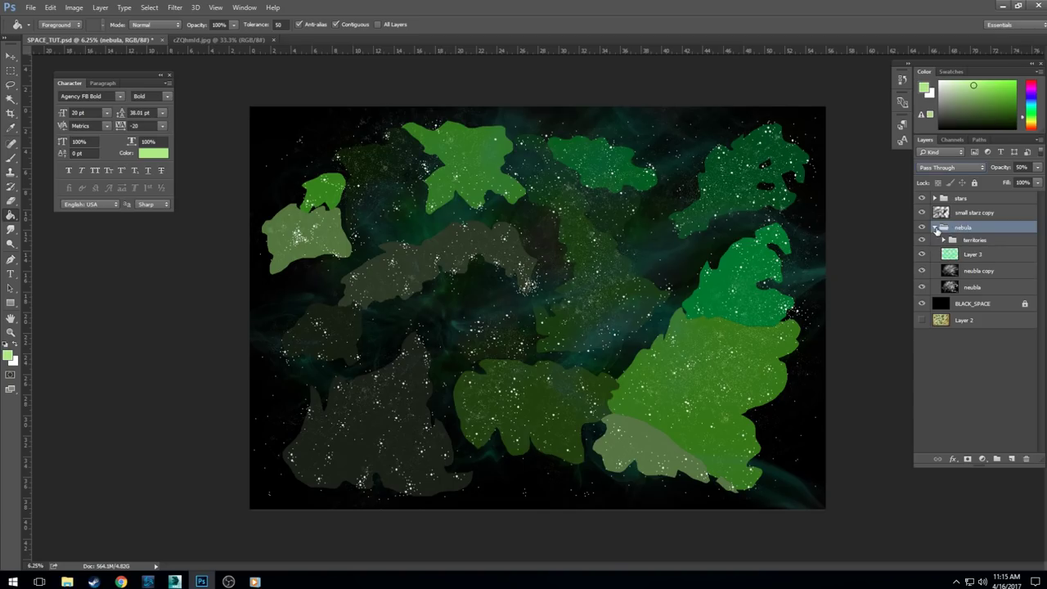
{"action": "left_click", "coordinate": [934, 227]}
{"action": "left_click", "coordinate": [934, 227]}
{"action": "mouse_move", "coordinate": [965, 242]}
{"action": "left_mouse_down"}
{"action": "mouse_move", "coordinate": [967, 228]}
{"action": "mouse_move", "coordinate": [958, 229]}
{"action": "mouse_move", "coordinate": [962, 248]}
{"action": "left_mouse_up"}
{"action": "left_click", "coordinate": [935, 240]}
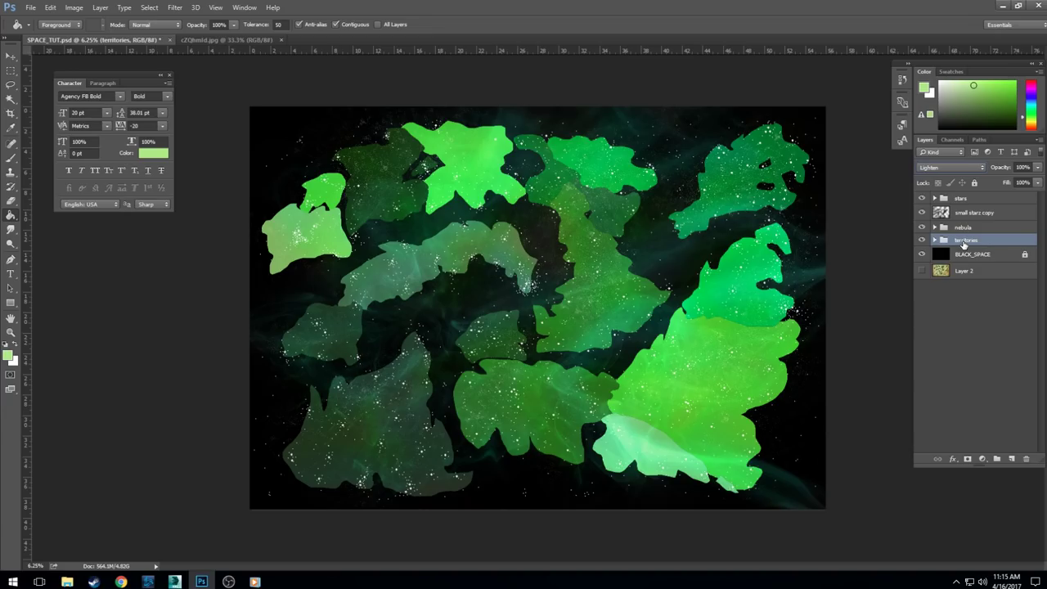
Step: Briefly hide and show the stars group for comparison, and set the territories group's opacity to 38%
{"action": "left_click", "coordinate": [922, 198]}
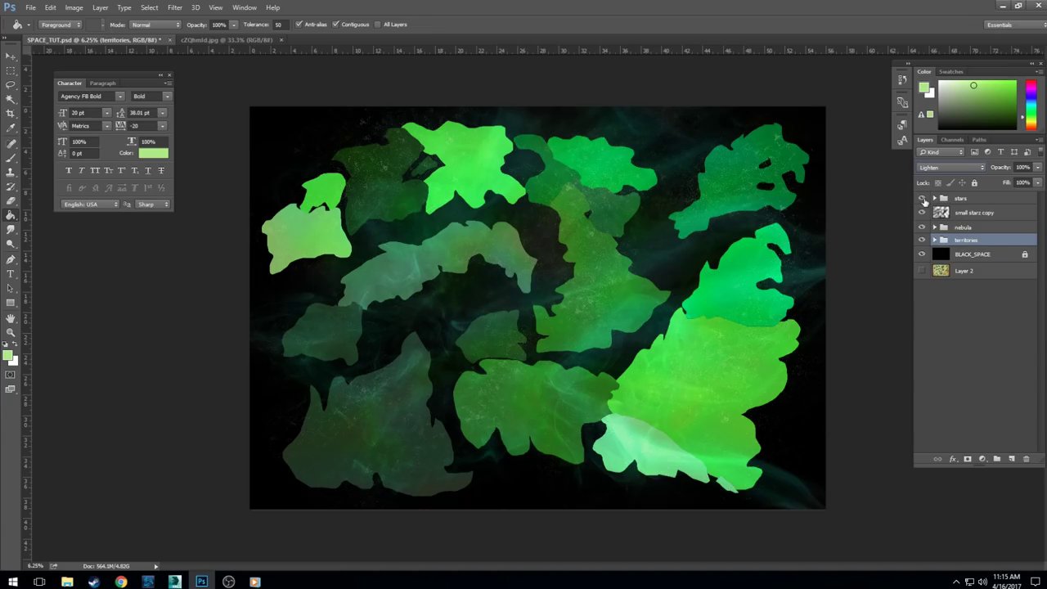
{"action": "left_click", "coordinate": [923, 198]}
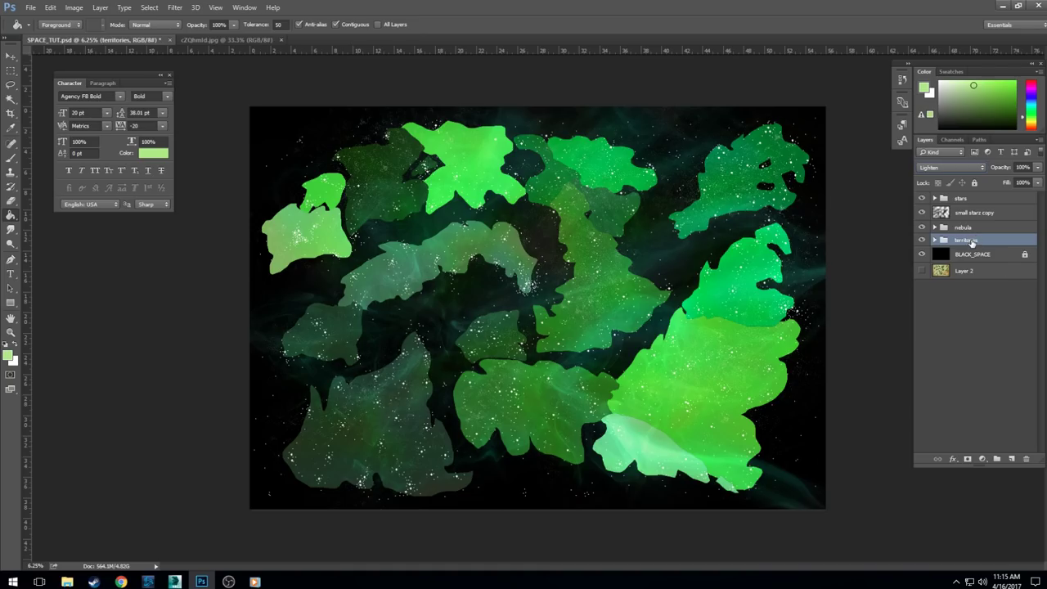
{"action": "left_click", "coordinate": [1037, 167]}
{"action": "left_click_drag", "start_coordinate": [1021, 183], "coordinate": [1005, 183]}
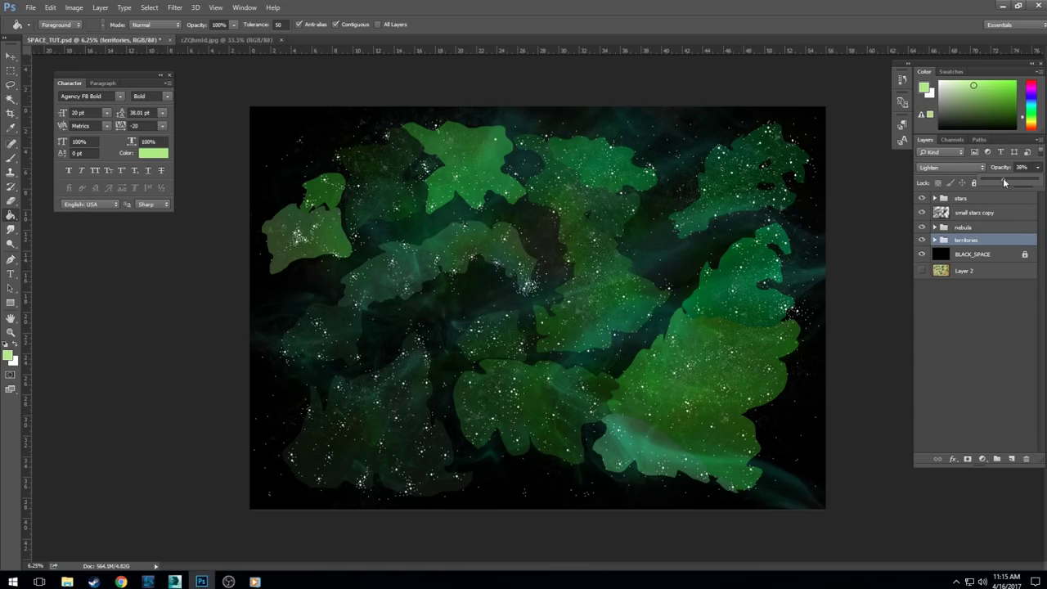
Step: Try colorizing the dwarves layer red with Hue/Saturation at hue 360, saturation 100 and lightness +11
{"action": "left_click", "coordinate": [934, 239]}
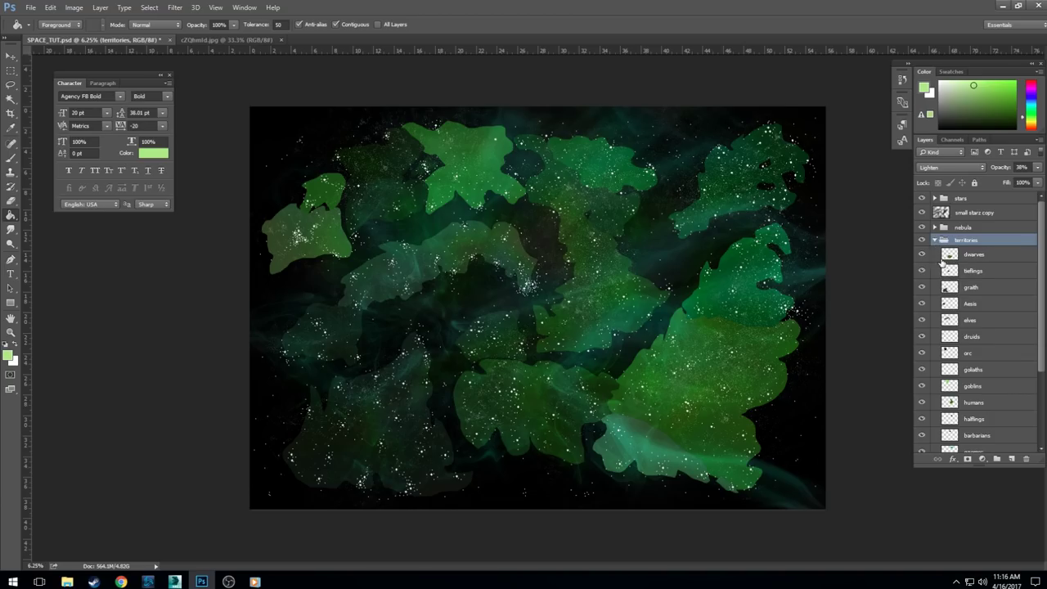
{"action": "left_click", "coordinate": [987, 257]}
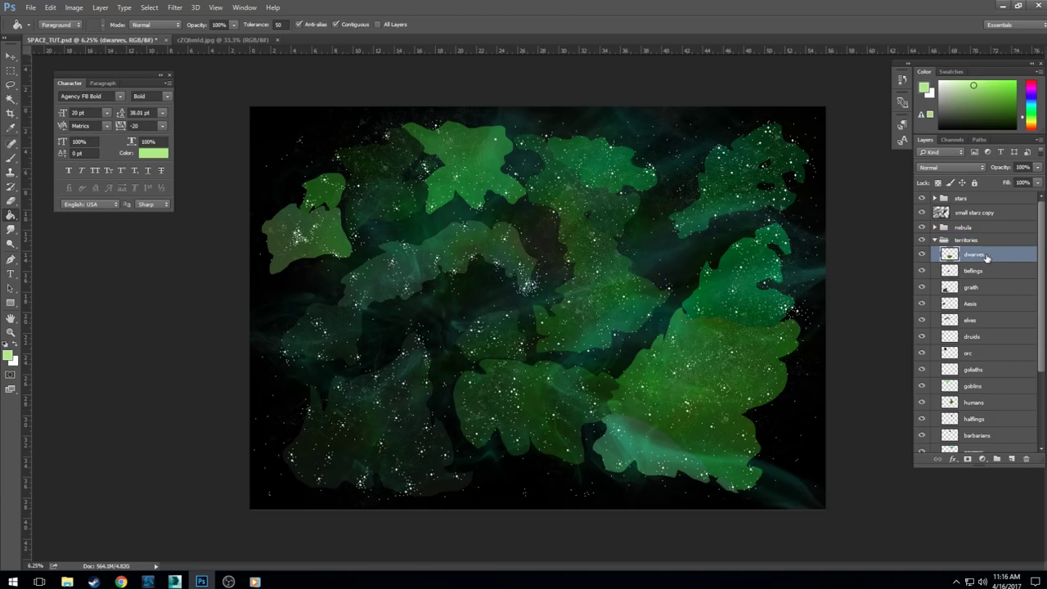
{"action": "left_click", "coordinate": [74, 8]}
{"action": "mouse_move", "coordinate": [88, 39]}
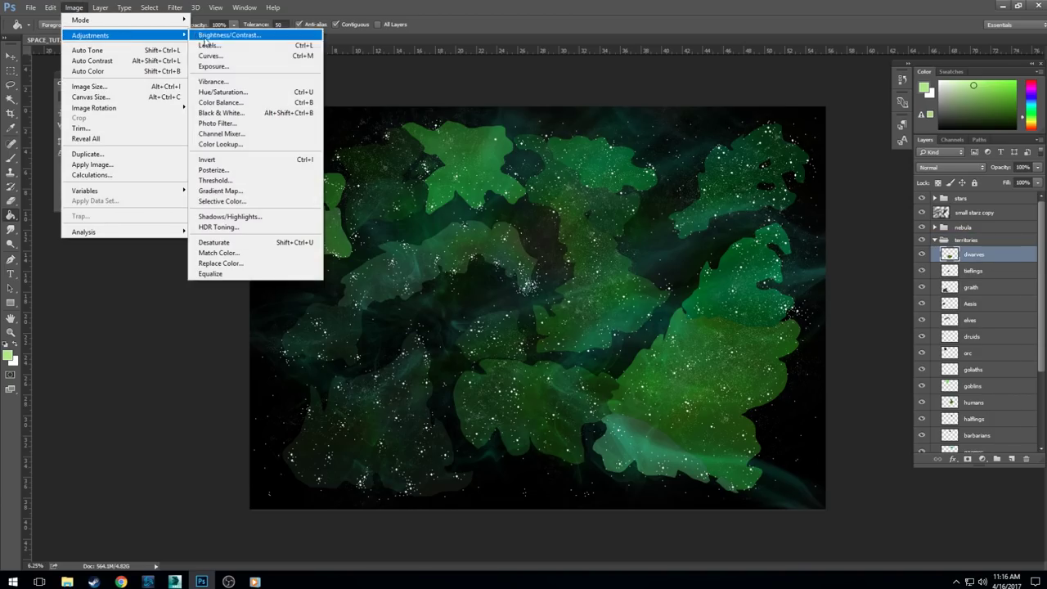
{"action": "left_click", "coordinate": [233, 93]}
{"action": "left_click", "coordinate": [271, 262]}
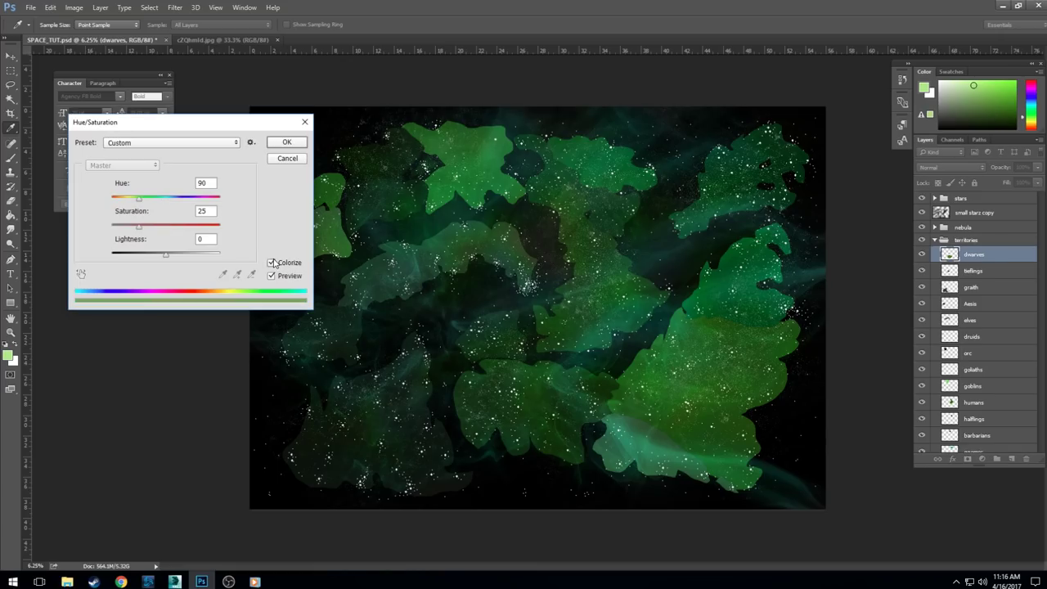
{"action": "left_click", "coordinate": [157, 198]}
{"action": "left_click", "coordinate": [179, 225]}
{"action": "left_click_drag", "start_coordinate": [182, 229], "coordinate": [229, 233]}
{"action": "left_click", "coordinate": [172, 200]}
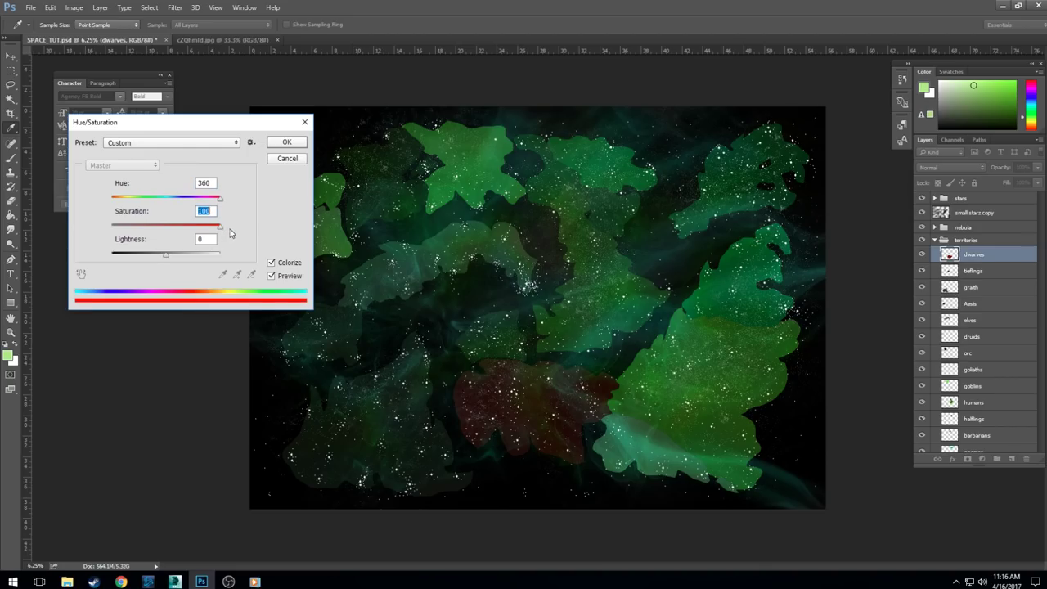
{"action": "mouse_move", "coordinate": [153, 260]}
{"action": "left_mouse_down"}
{"action": "mouse_move", "coordinate": [183, 259]}
{"action": "mouse_move", "coordinate": [169, 260]}
{"action": "left_mouse_up"}
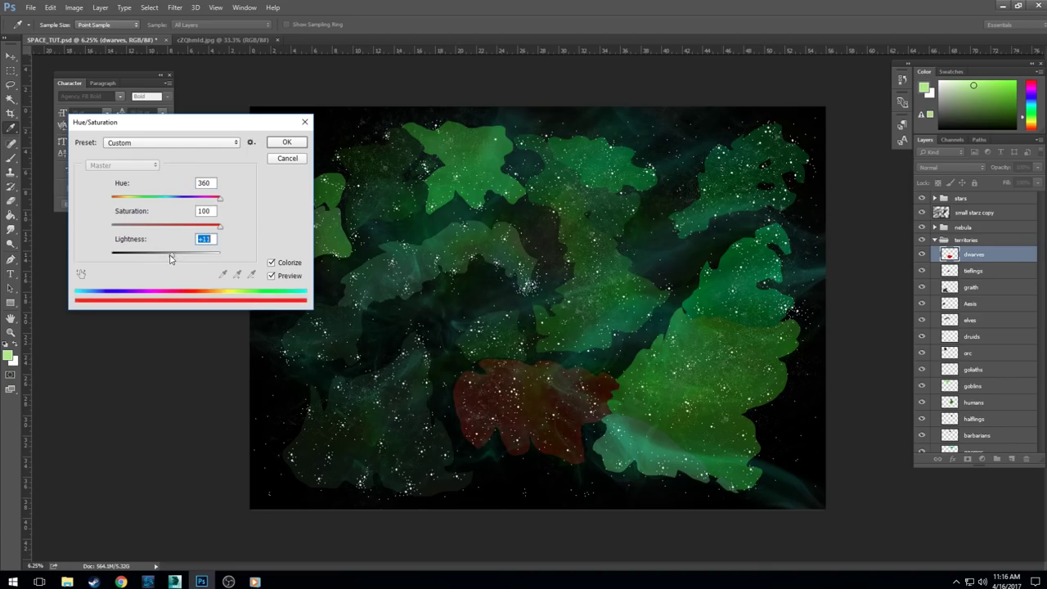
{"action": "left_click", "coordinate": [287, 159]}
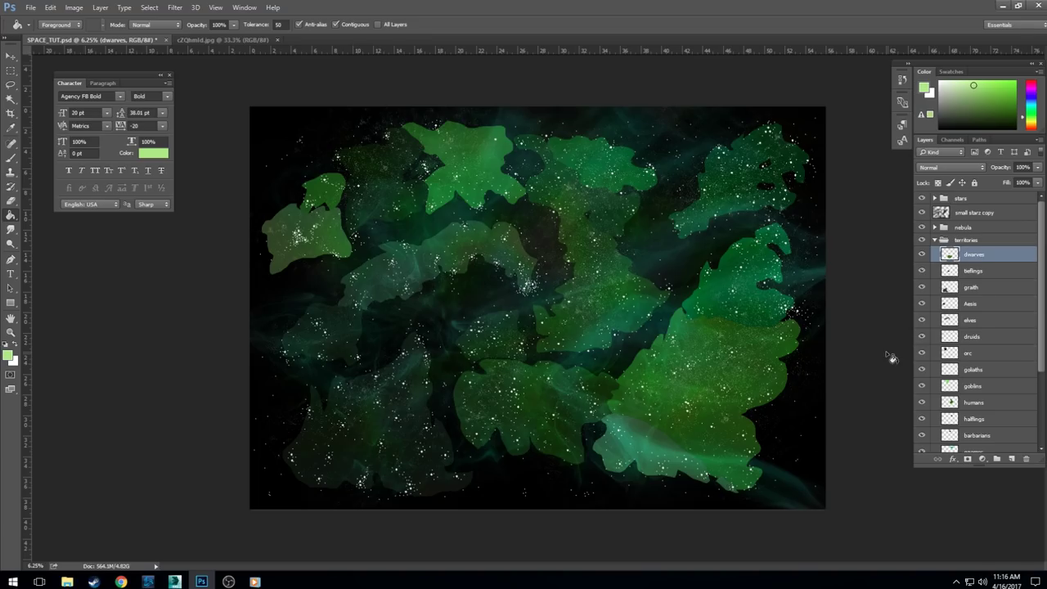
{"action": "scroll", "coordinate": [1014, 364], "scroll_direction": "down", "scroll_amount": 4}
{"action": "scroll", "coordinate": [1016, 364], "scroll_direction": "down", "scroll_amount": 3}
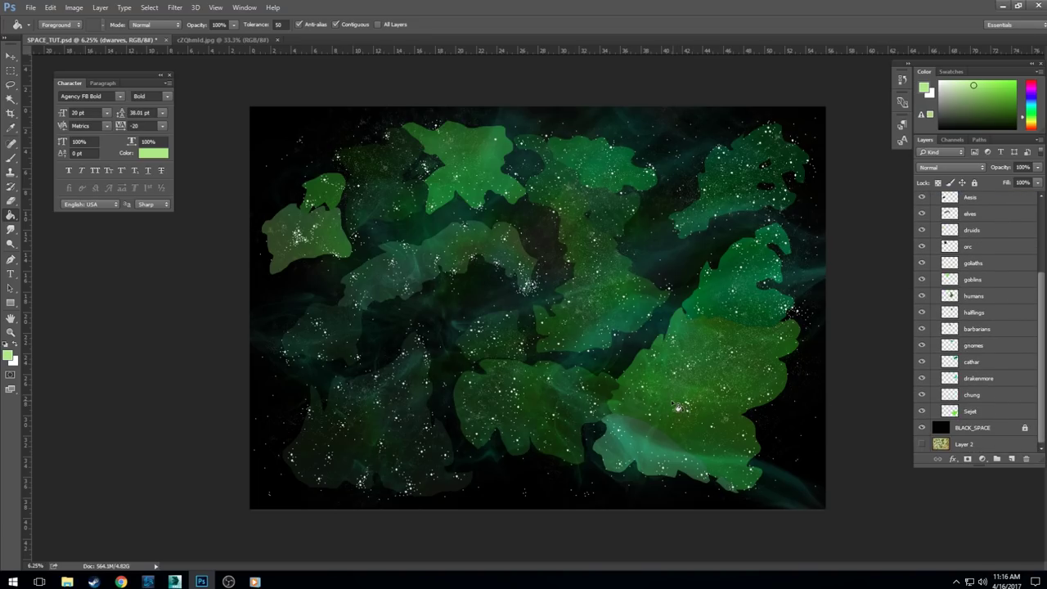
{"action": "key", "text": "ctrl+plus"}
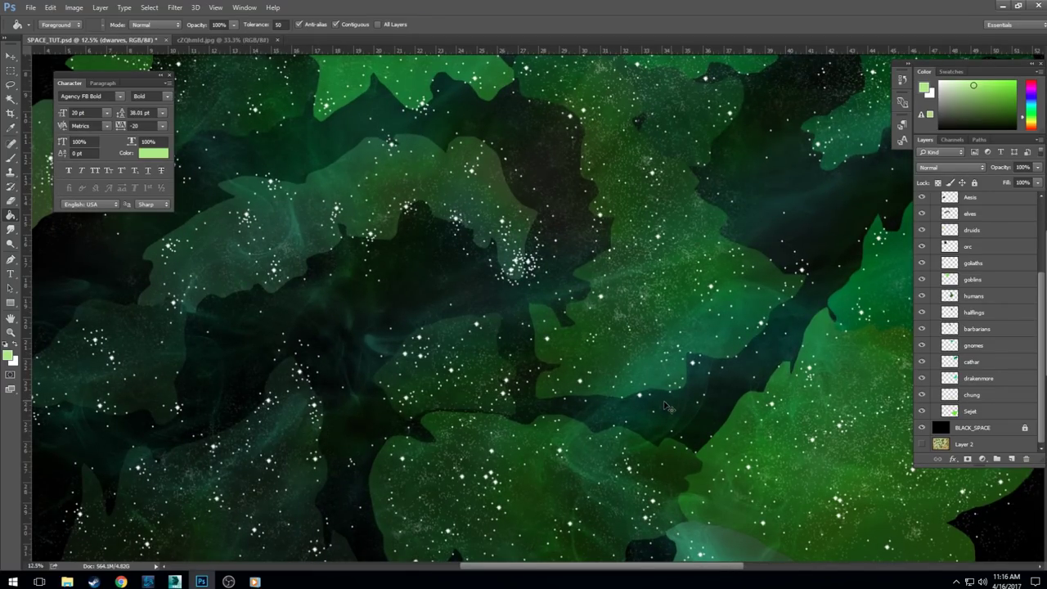
Step: Add a Stroke effect to the Sejet territory layer and show the stroke's settings
{"action": "key", "text": "ctrl+plus"}
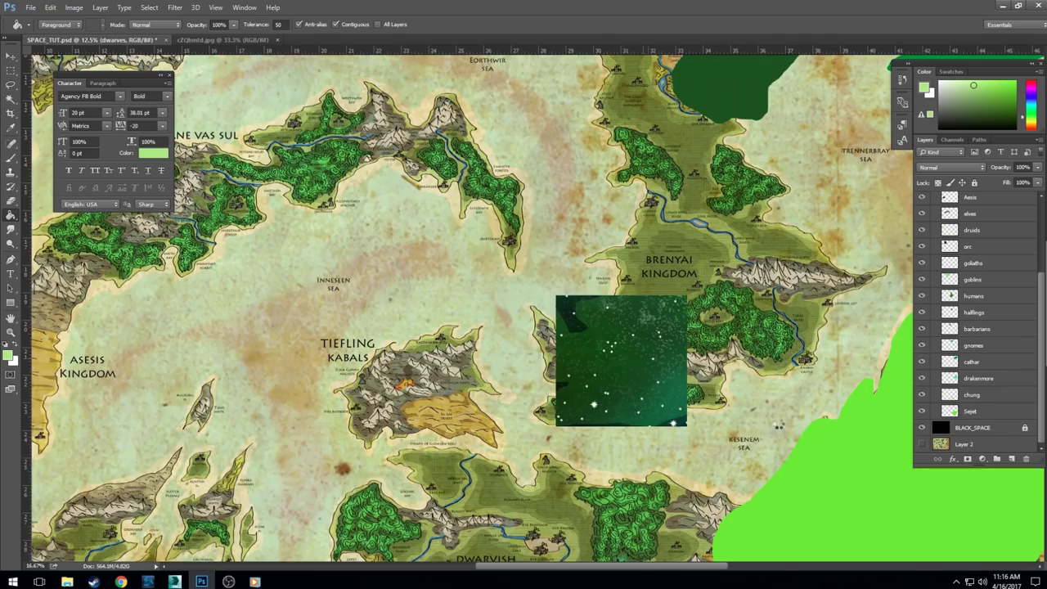
{"action": "key", "text": "v"}
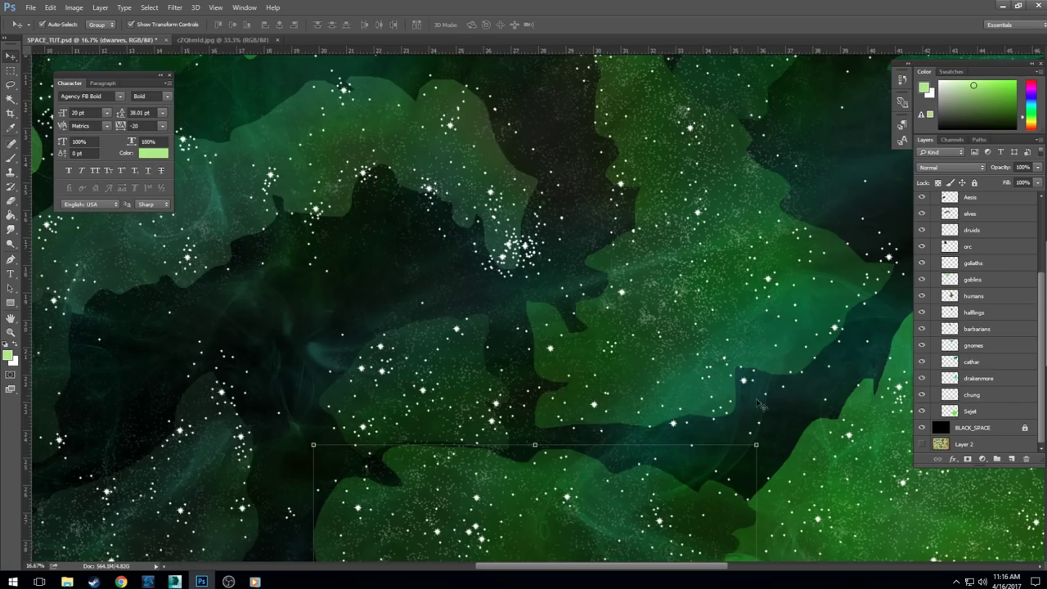
{"action": "left_click_drag", "start_coordinate": [791, 404], "coordinate": [627, 152]}
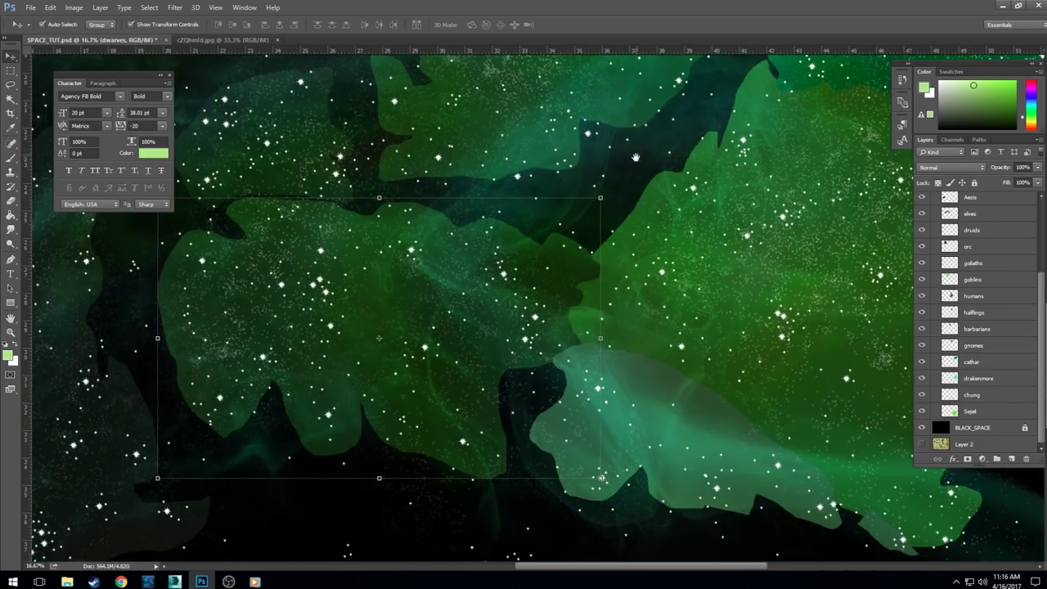
{"action": "left_click", "coordinate": [985, 411]}
{"action": "left_click_drag", "start_coordinate": [869, 259], "coordinate": [618, 294]}
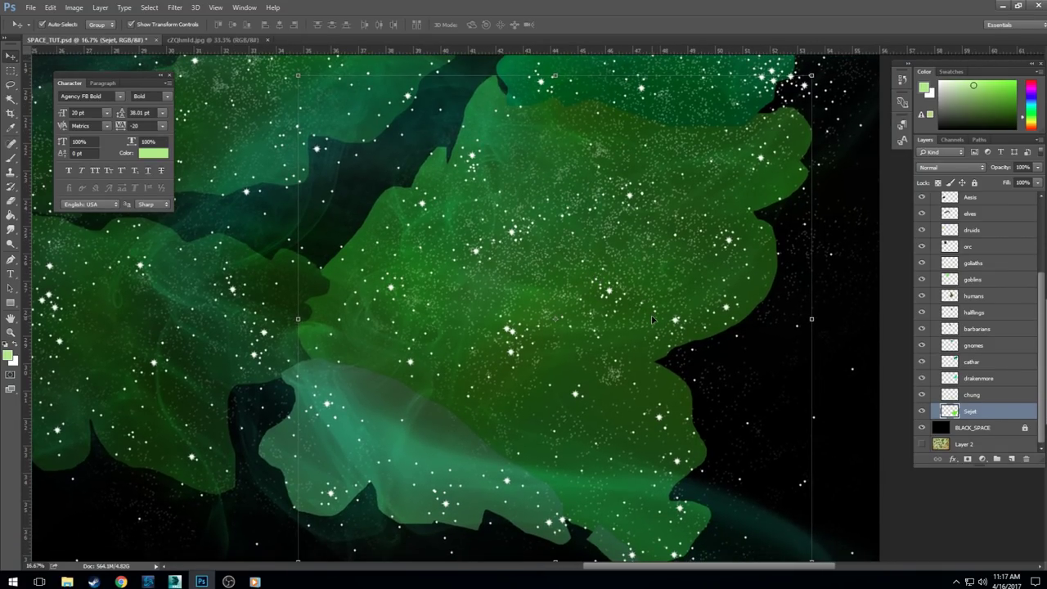
{"action": "right_click", "coordinate": [970, 413]}
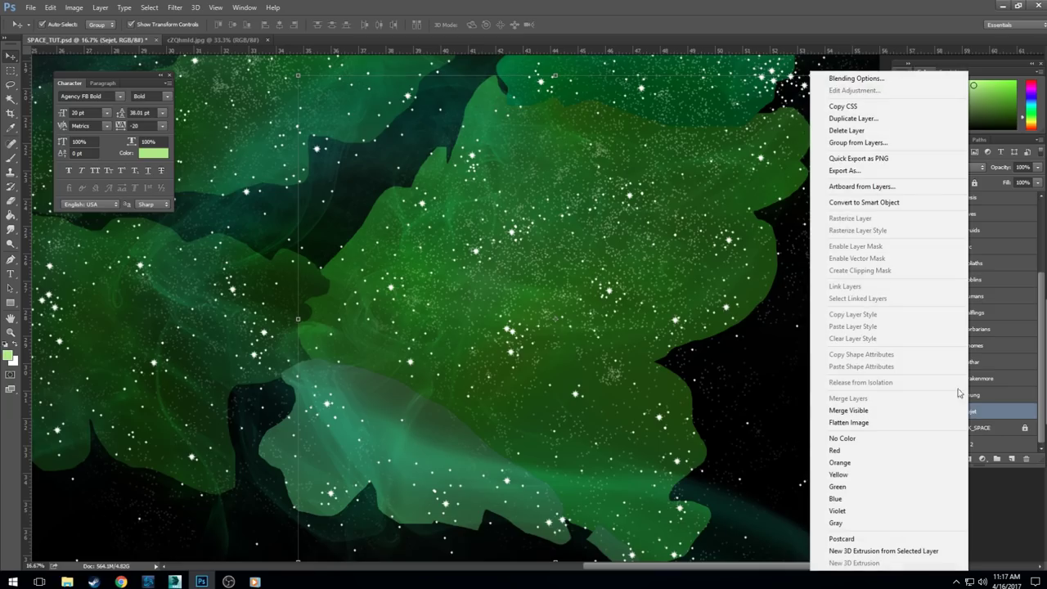
{"action": "left_click", "coordinate": [842, 78]}
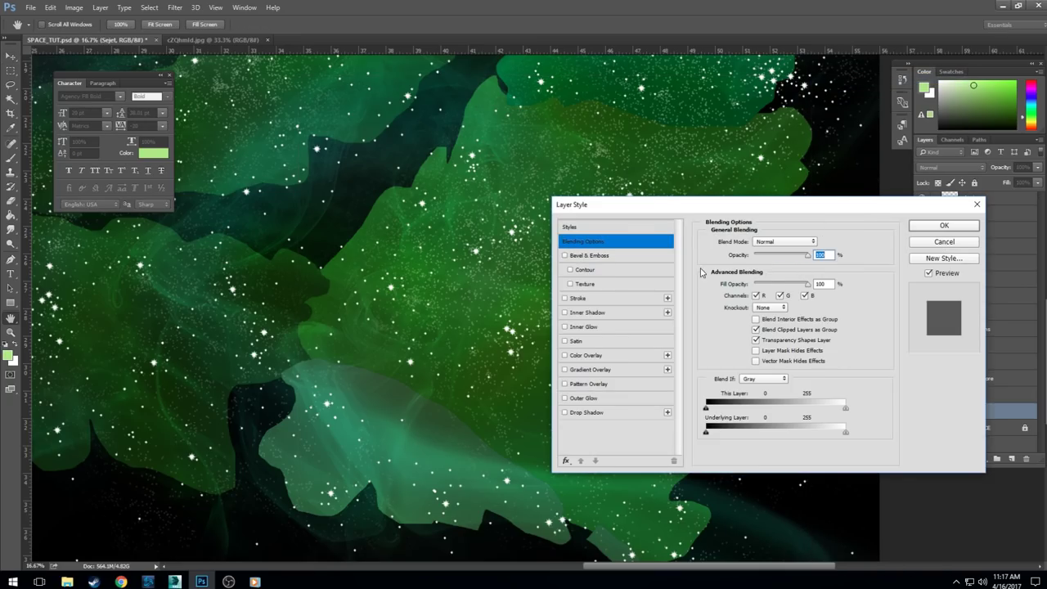
{"action": "left_click_drag", "start_coordinate": [666, 207], "coordinate": [734, 132]}
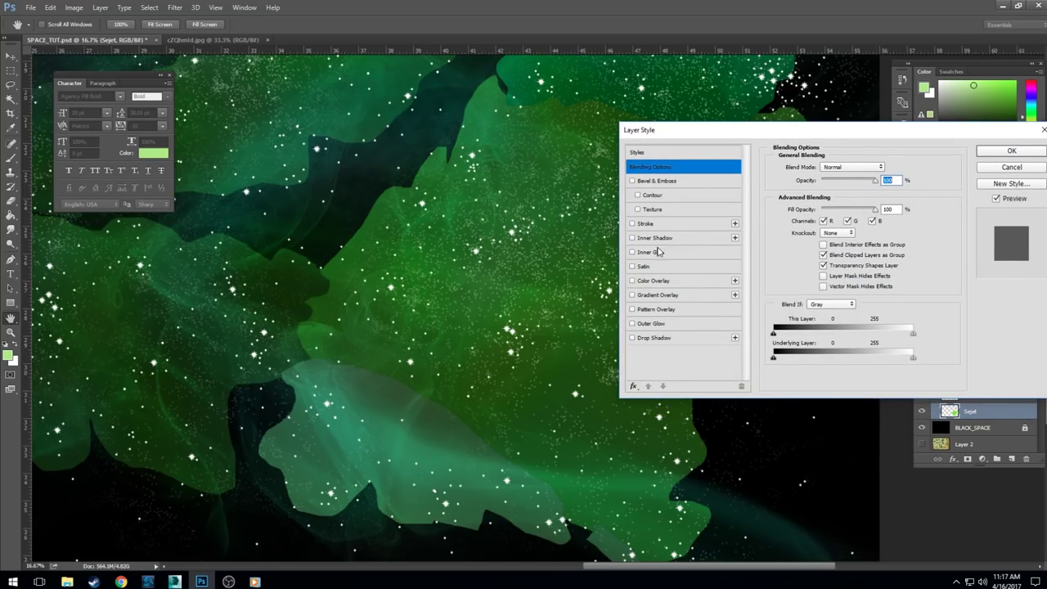
{"action": "left_click", "coordinate": [631, 223]}
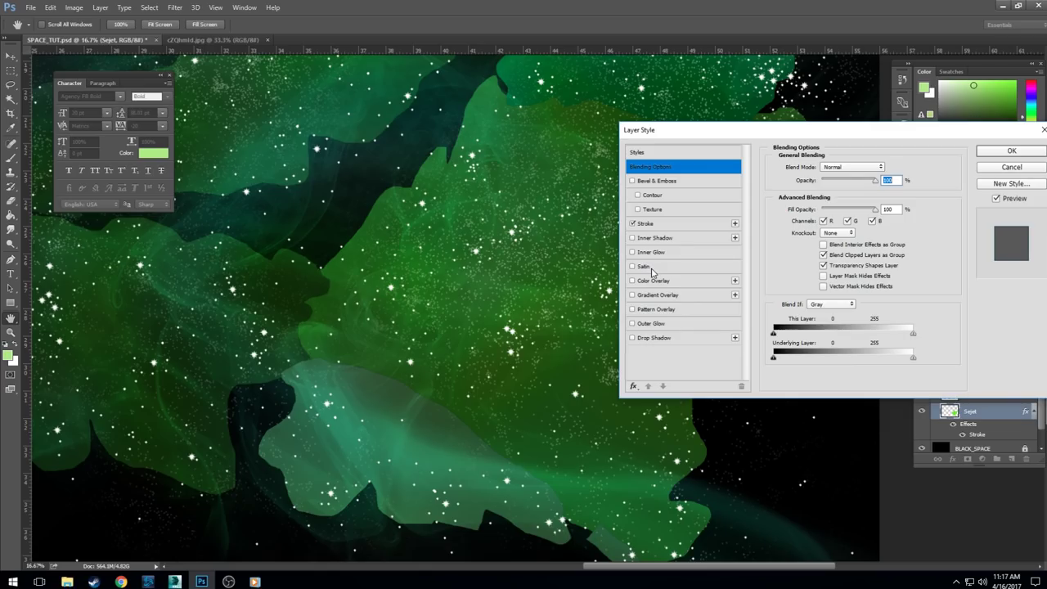
{"action": "left_click", "coordinate": [654, 225]}
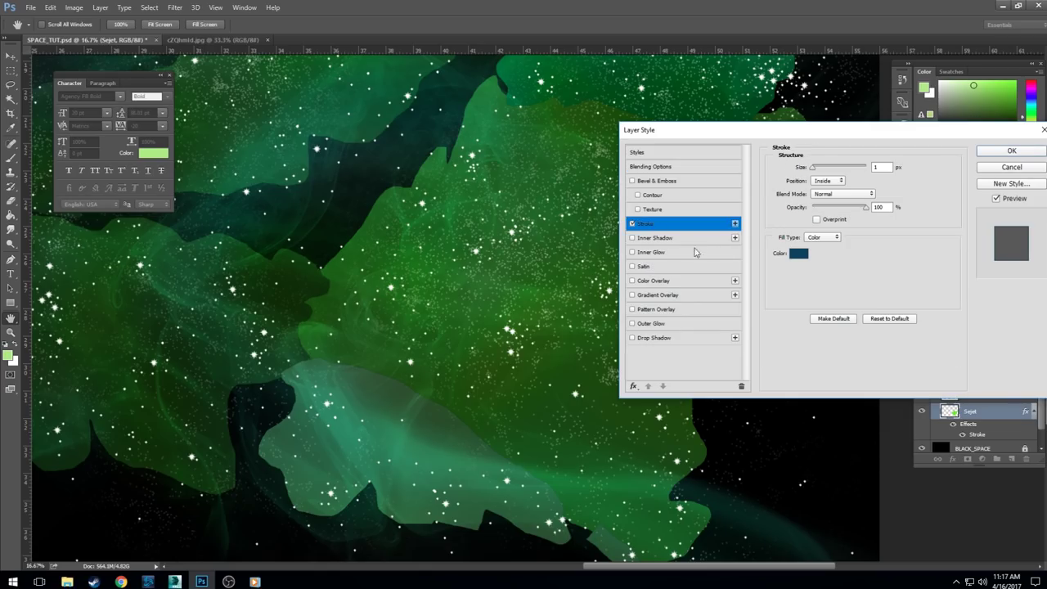
Step: Try out several sizes for the Sejet stroke, ending at 46 px
{"action": "left_click", "coordinate": [824, 170]}
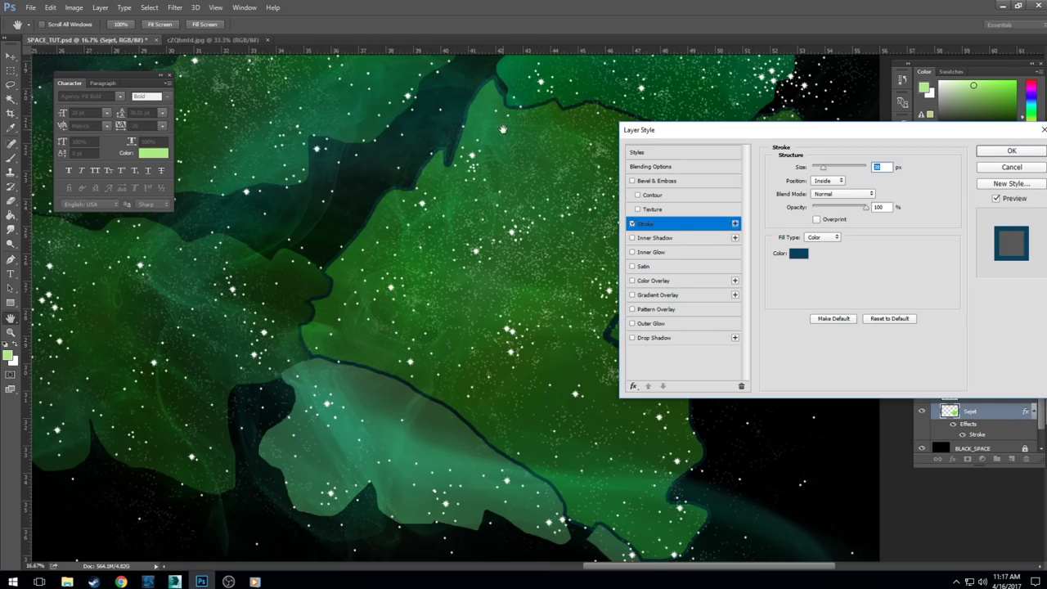
{"action": "left_click_drag", "start_coordinate": [822, 167], "coordinate": [833, 171]}
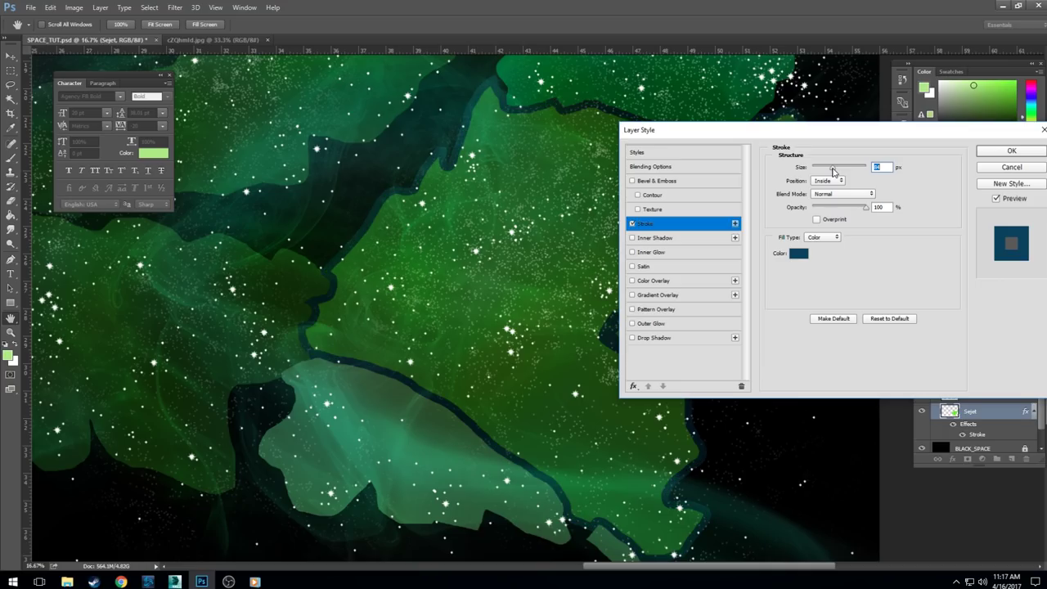
{"action": "left_click_drag", "start_coordinate": [829, 167], "coordinate": [826, 171]}
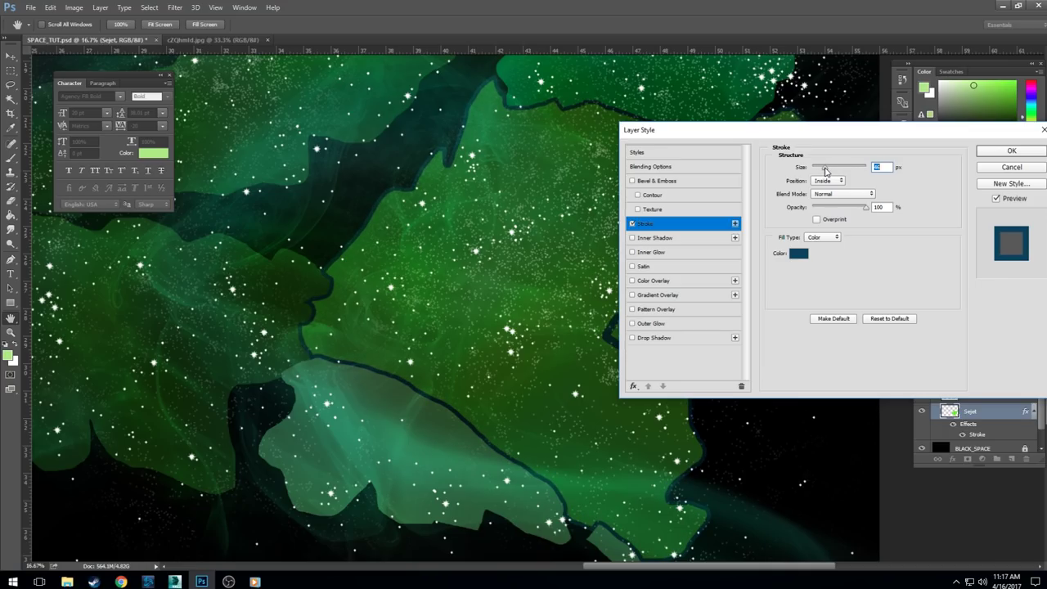
Step: Compare the Outside and Center positions for the Sejet stroke and return it to Inside
{"action": "left_click", "coordinate": [826, 181]}
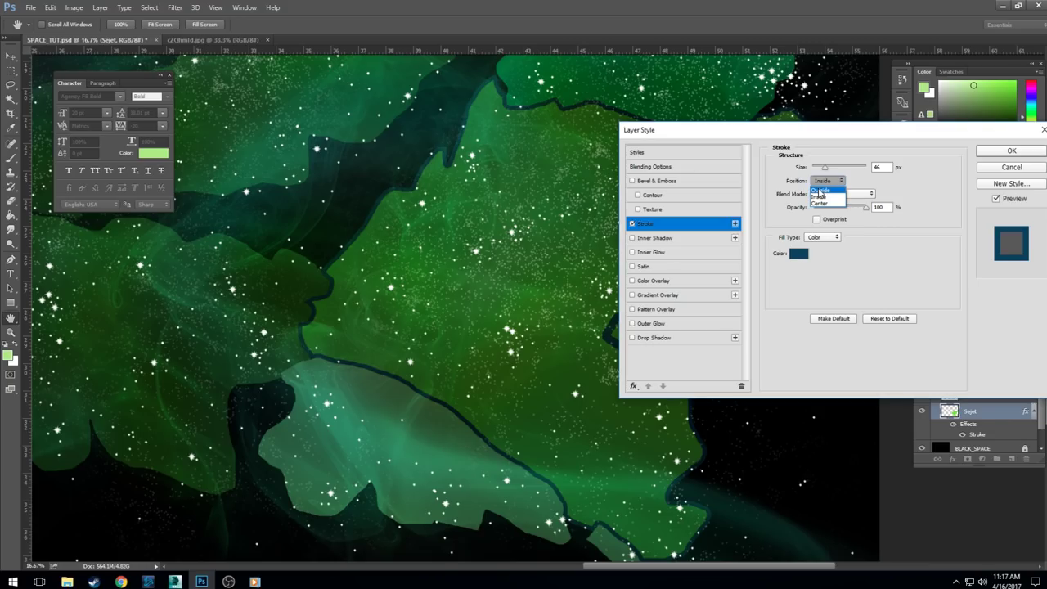
{"action": "left_click", "coordinate": [819, 190]}
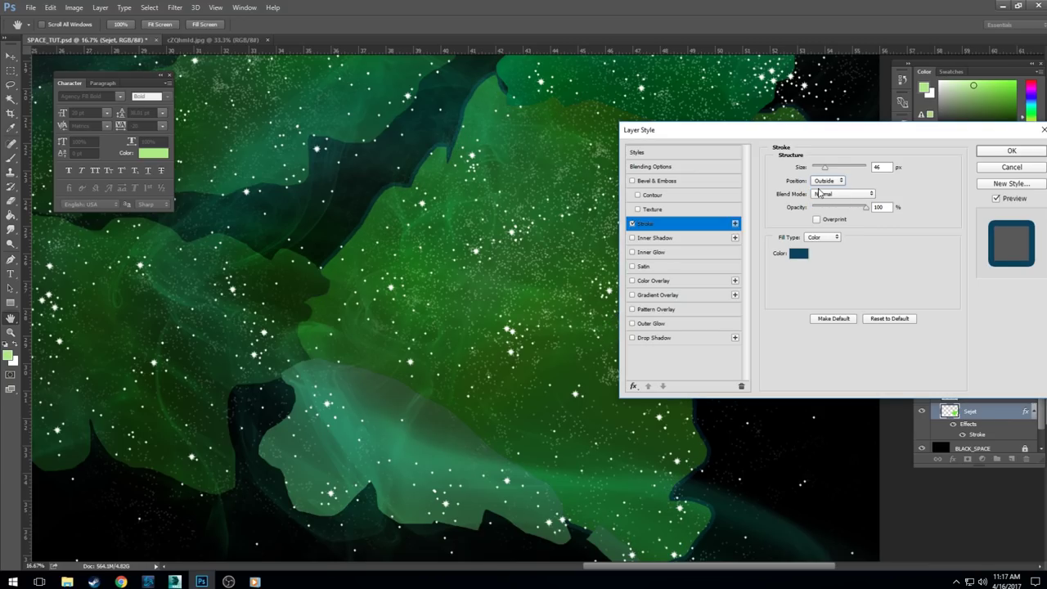
{"action": "left_click", "coordinate": [826, 181]}
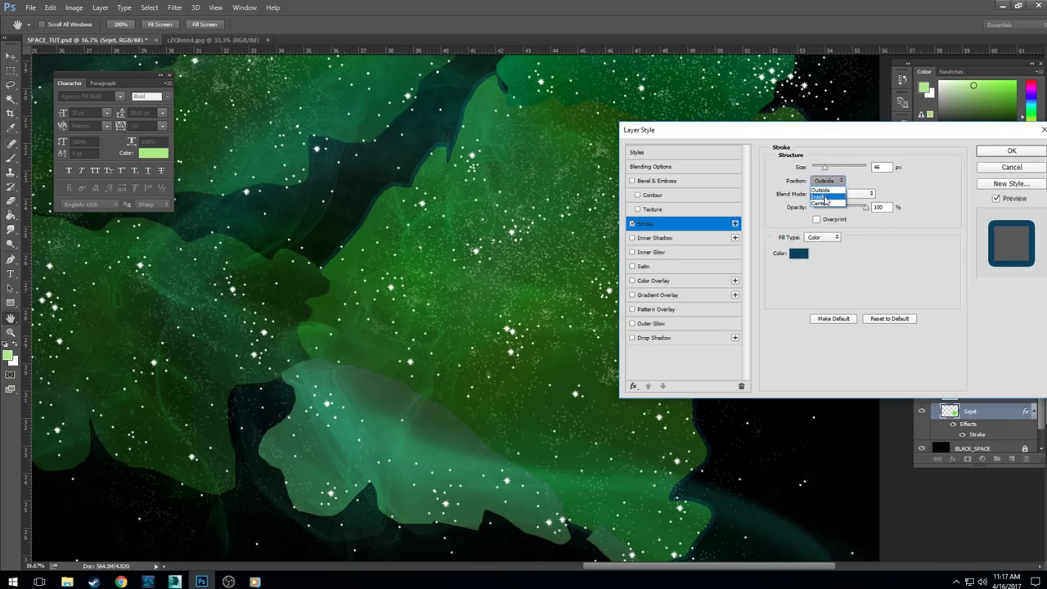
{"action": "left_click", "coordinate": [824, 204]}
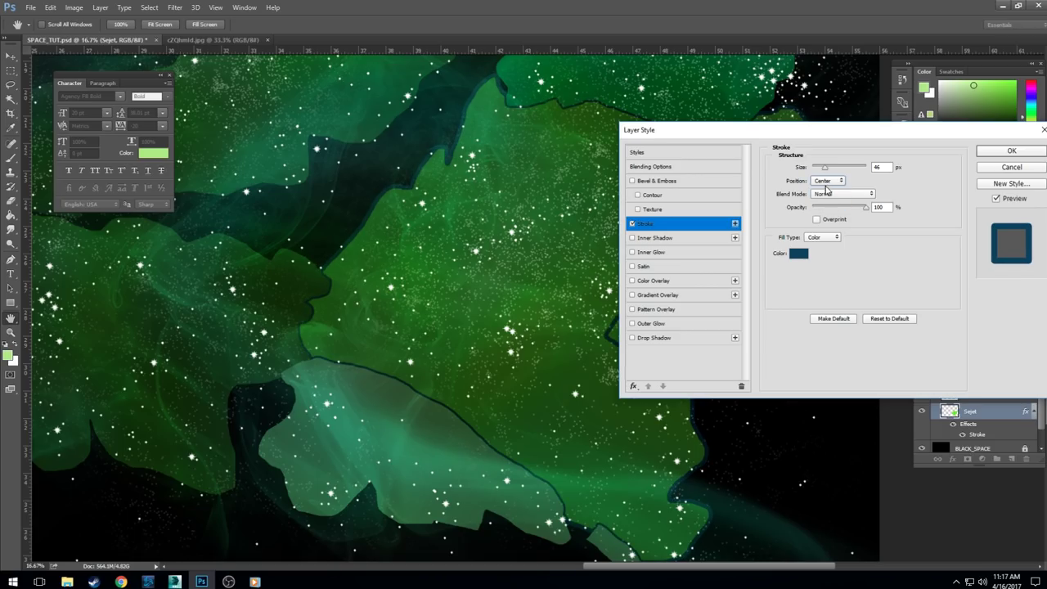
{"action": "left_click", "coordinate": [826, 181]}
{"action": "left_click", "coordinate": [828, 197]}
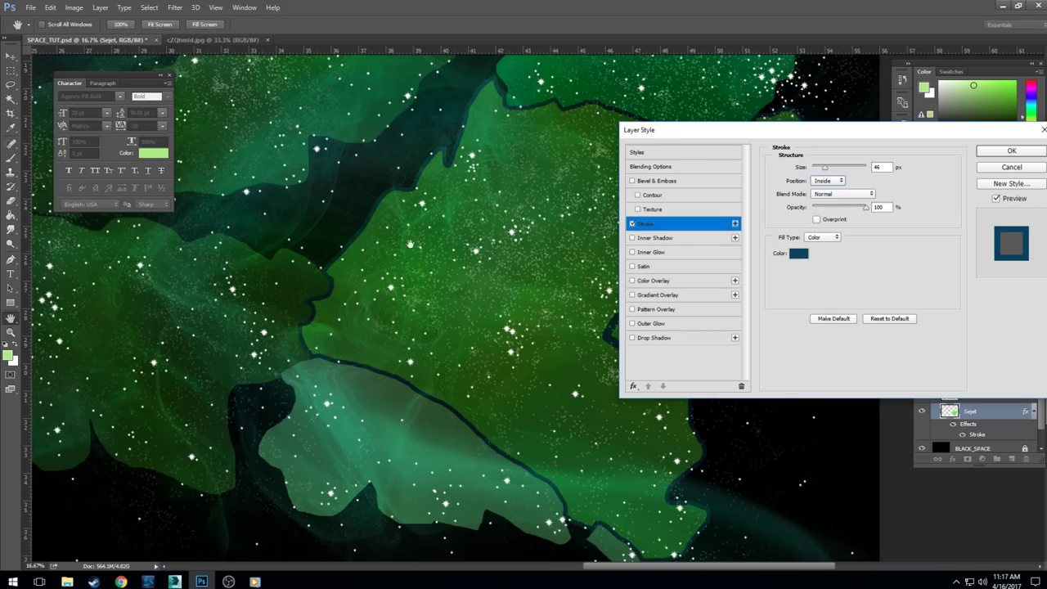
Step: Set the Sejet stroke's size to 70 px and its color to dark green 1f4203, and apply the layer style
{"action": "left_click", "coordinate": [830, 167]}
{"action": "left_click_drag", "start_coordinate": [830, 169], "coordinate": [829, 171]}
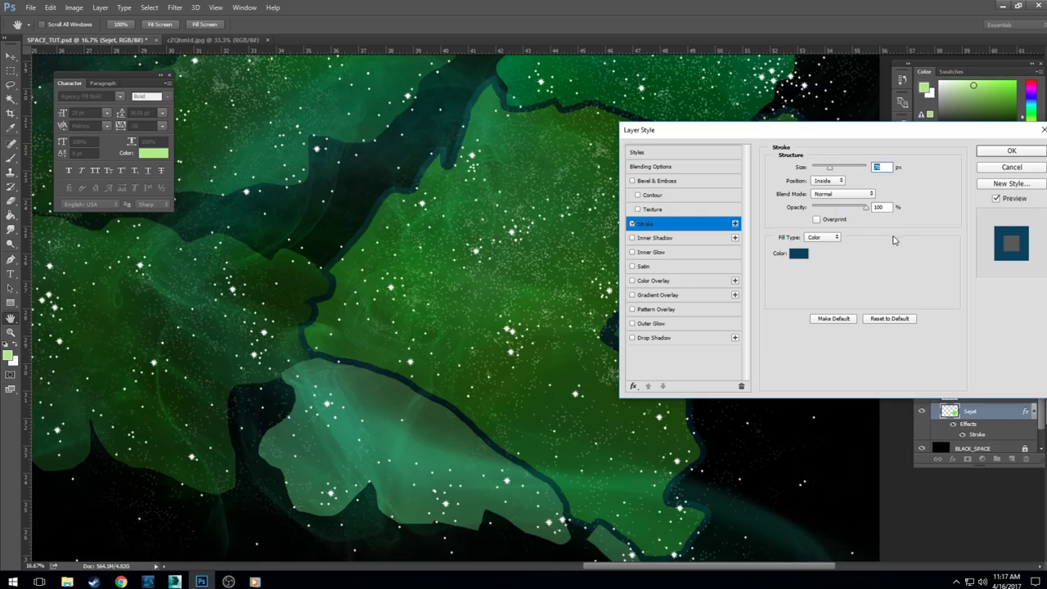
{"action": "left_click", "coordinate": [798, 253]}
{"action": "type", "text": "72ff00"}
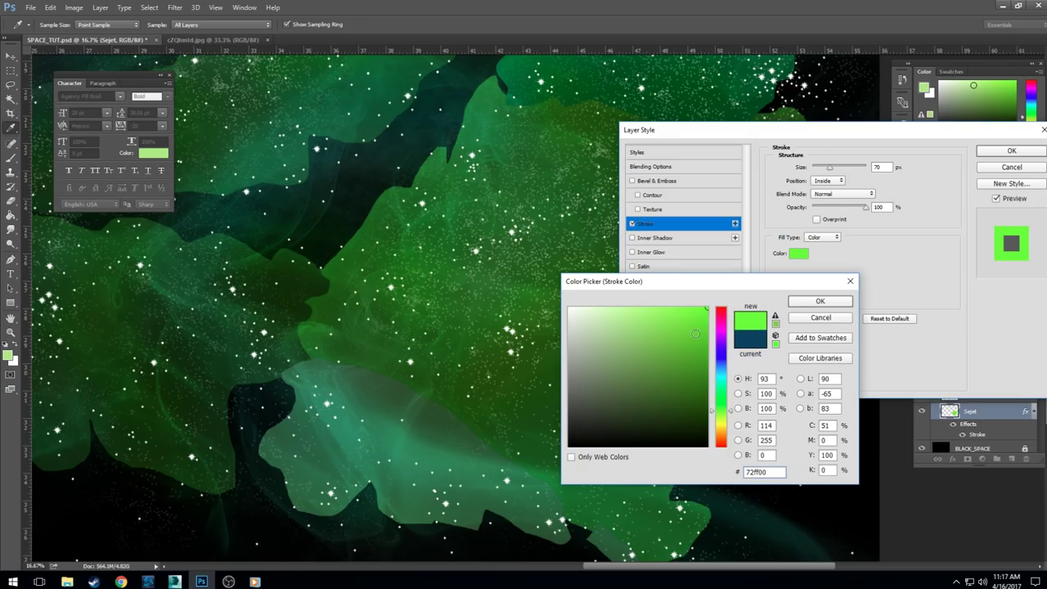
{"action": "mouse_move", "coordinate": [695, 334]}
{"action": "left_mouse_down"}
{"action": "mouse_move", "coordinate": [708, 378]}
{"action": "mouse_move", "coordinate": [701, 413]}
{"action": "left_mouse_up"}
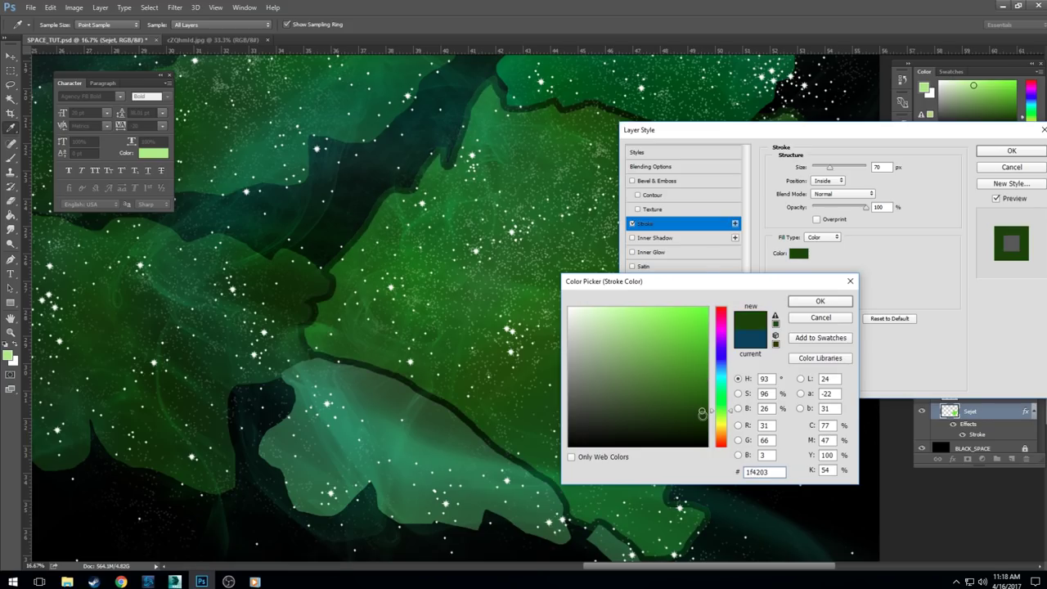
{"action": "left_click", "coordinate": [817, 304]}
{"action": "left_click", "coordinate": [1011, 151]}
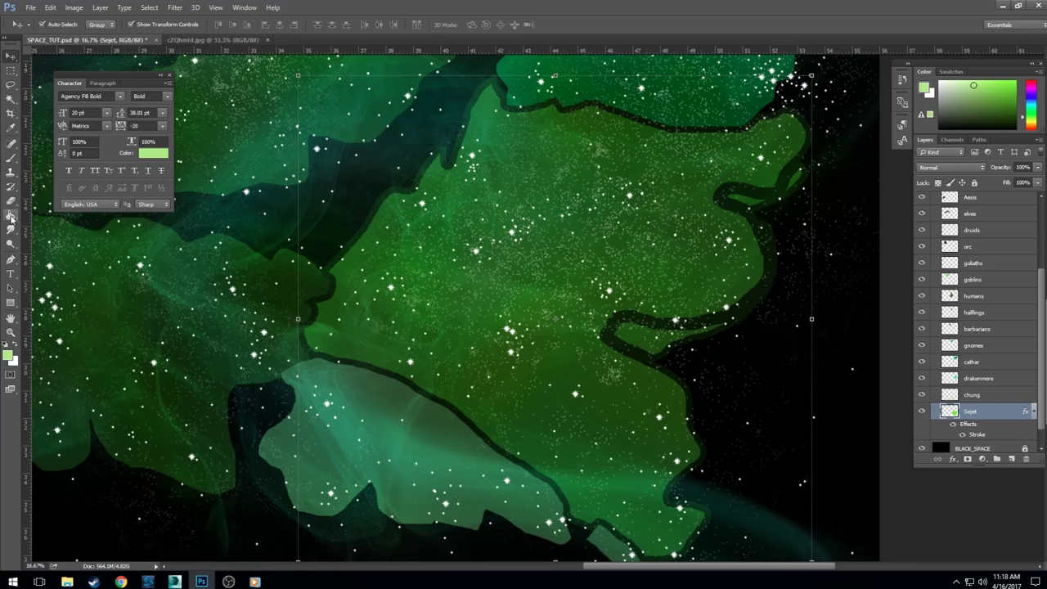
Step: Set the Brush tool's size to 129 px, try a stroke over the notch in Sejet's east edge, and undo it
{"action": "left_click", "coordinate": [11, 158]}
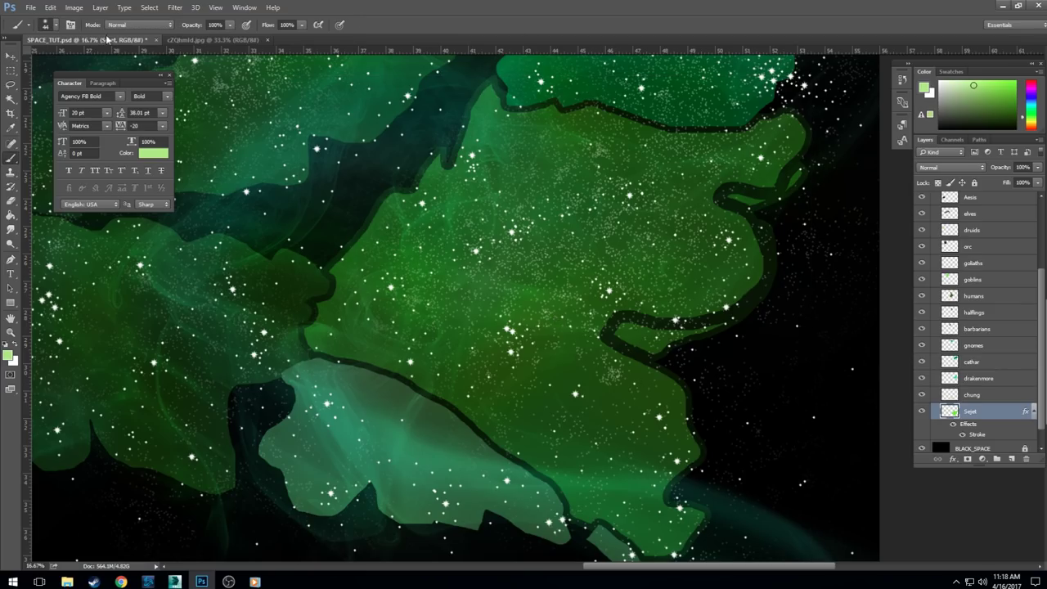
{"action": "left_click", "coordinate": [55, 25]}
{"action": "left_click", "coordinate": [102, 59]}
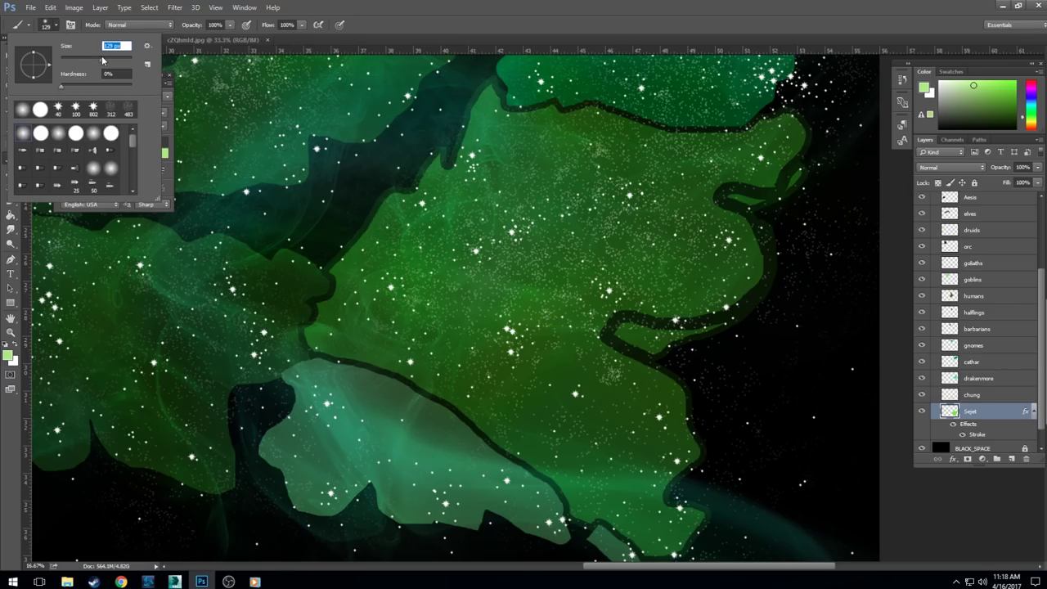
{"action": "key", "text": "Return"}
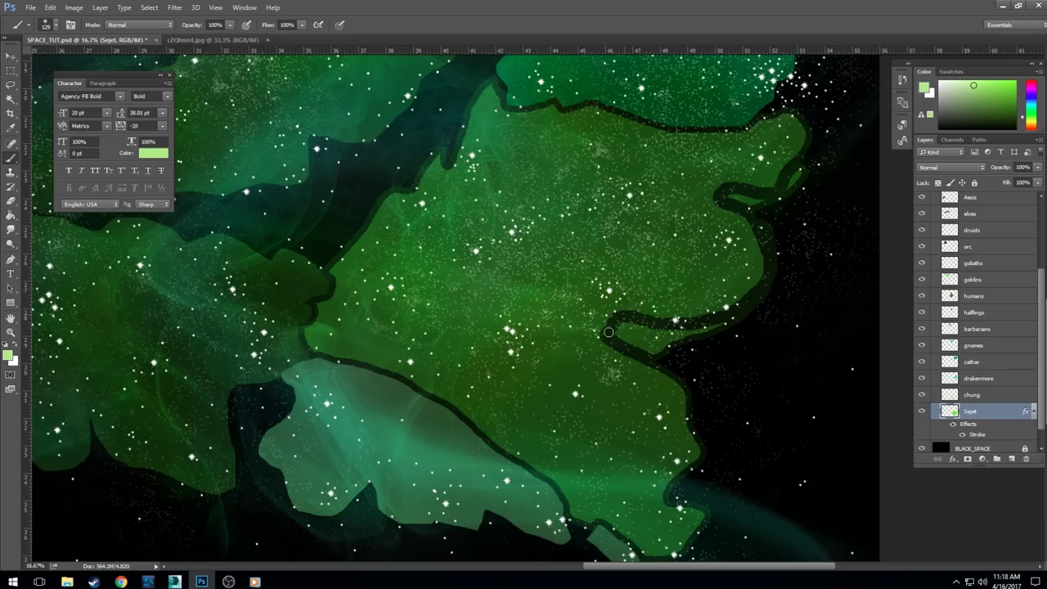
{"action": "left_click_drag", "start_coordinate": [642, 300], "coordinate": [578, 385]}
{"action": "key", "text": "ctrl+z"}
Step: Set the territories group to Pass Through at 100% opacity and hide the nebula, small starz copy and stars items
{"action": "scroll", "coordinate": [969, 392], "scroll_direction": "down", "scroll_amount": 1}
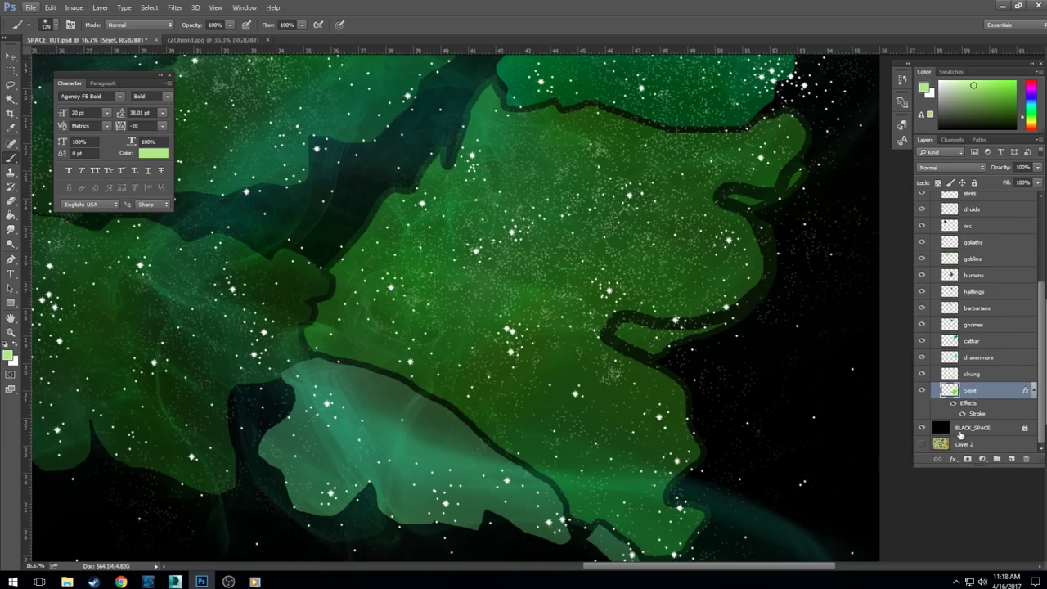
{"action": "scroll", "coordinate": [972, 413], "scroll_direction": "up", "scroll_amount": 5}
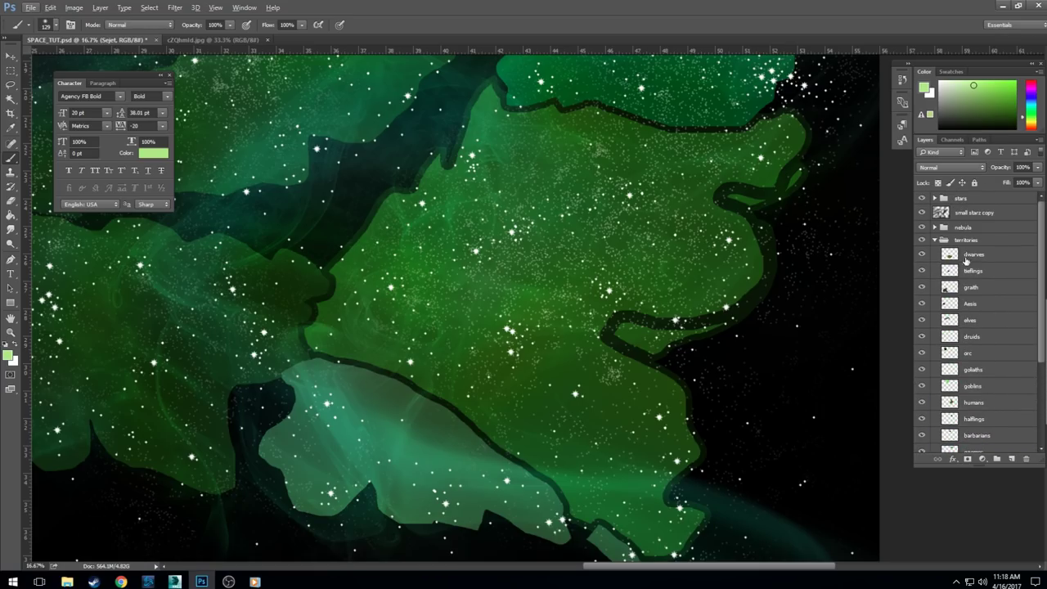
{"action": "left_click", "coordinate": [966, 238]}
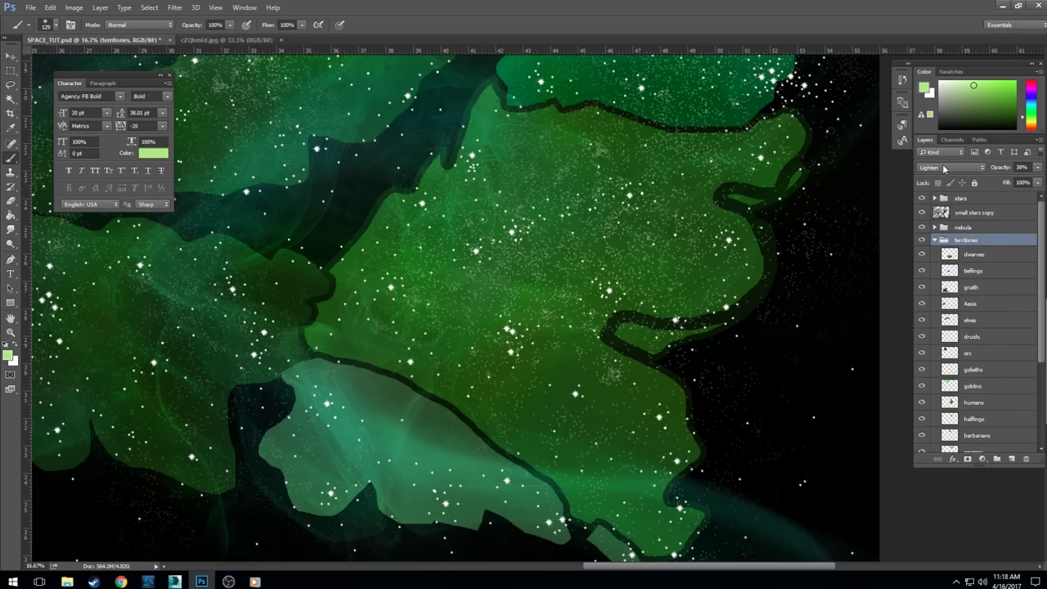
{"action": "left_click", "coordinate": [943, 167]}
{"action": "left_click", "coordinate": [940, 175]}
{"action": "left_click", "coordinate": [1036, 169]}
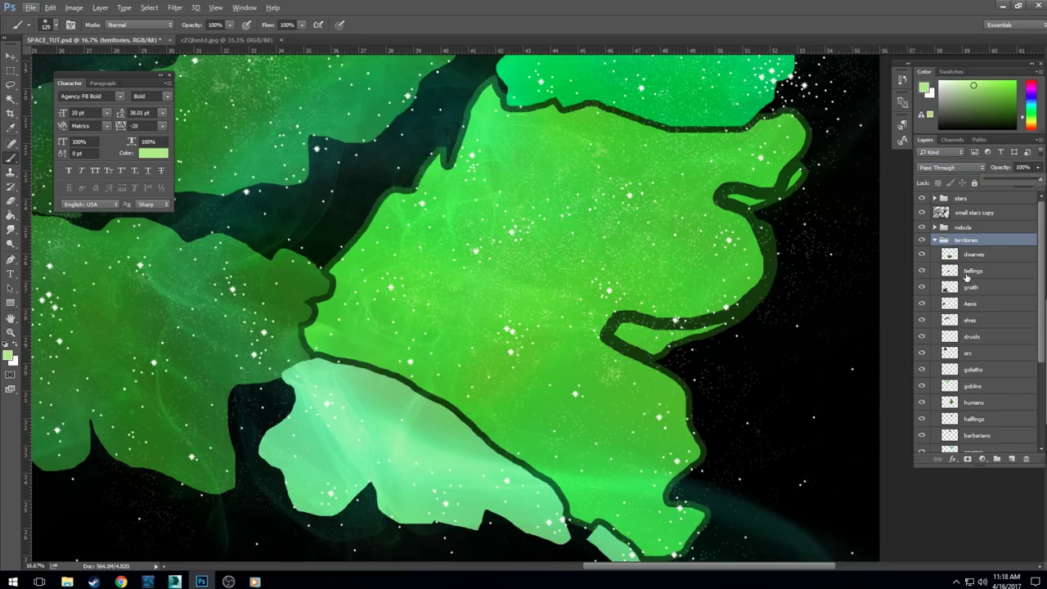
{"action": "left_click", "coordinate": [922, 228]}
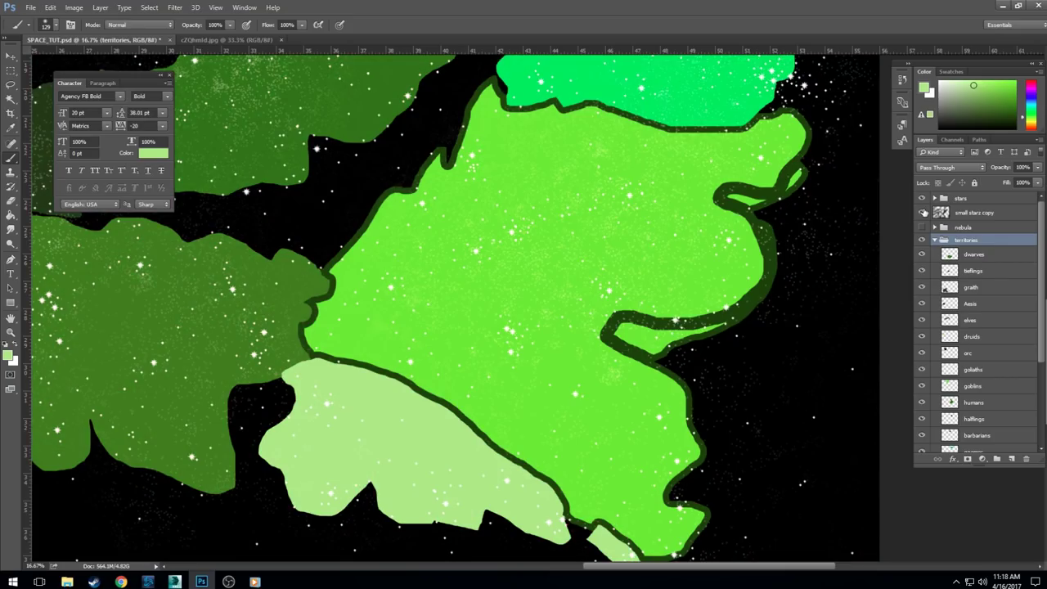
{"action": "left_click", "coordinate": [922, 198]}
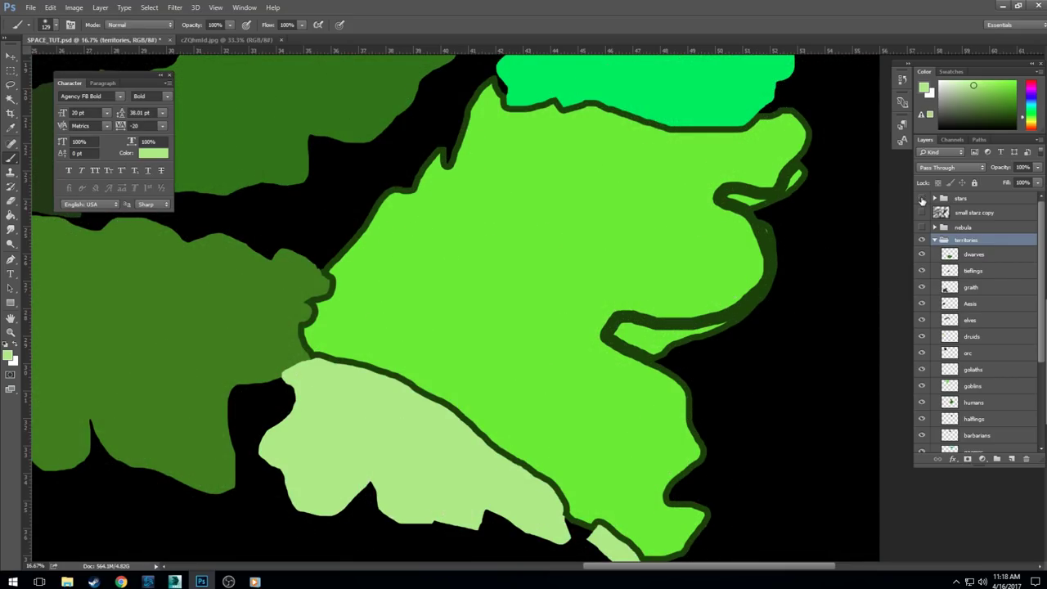
Step: Sample Sejet's bright green and paint it on the Sejet layer over the inner end of the lower notch
{"action": "left_click", "coordinate": [656, 261], "text": "alt"}
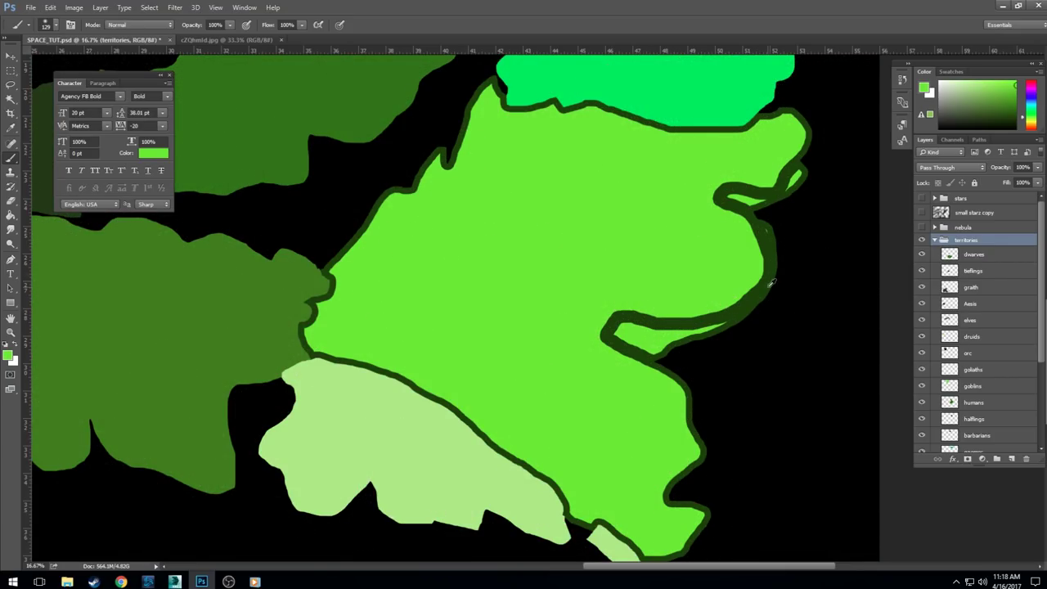
{"action": "scroll", "coordinate": [983, 411], "scroll_direction": "down", "scroll_amount": 5}
{"action": "left_click", "coordinate": [978, 417]}
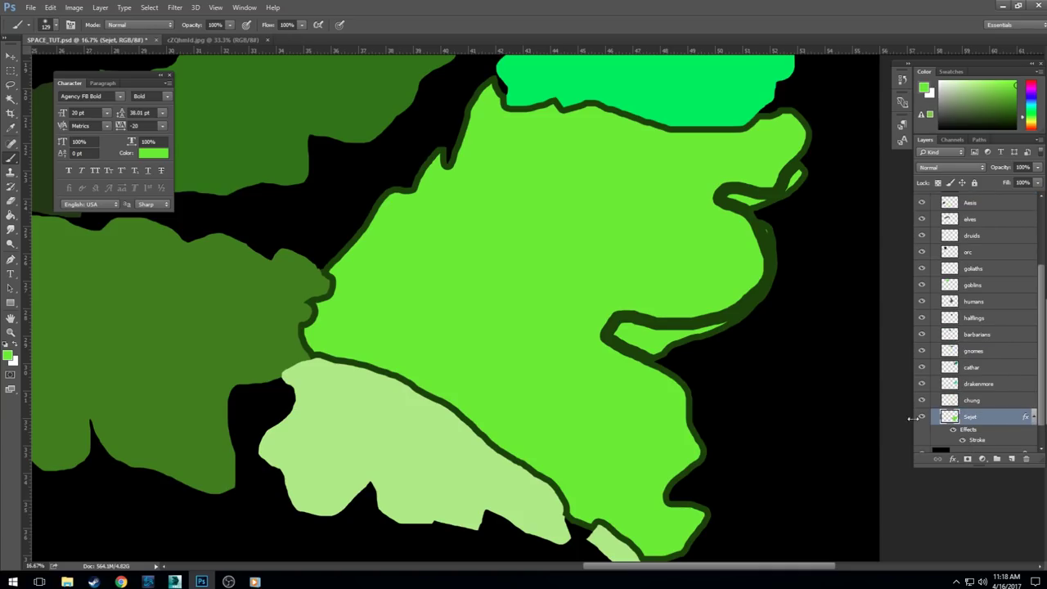
{"action": "mouse_move", "coordinate": [659, 309]}
{"action": "left_mouse_down"}
{"action": "mouse_move", "coordinate": [590, 349]}
{"action": "mouse_move", "coordinate": [640, 315]}
{"action": "mouse_move", "coordinate": [597, 338]}
{"action": "mouse_move", "coordinate": [605, 326]}
{"action": "mouse_move", "coordinate": [643, 350]}
{"action": "left_mouse_up"}
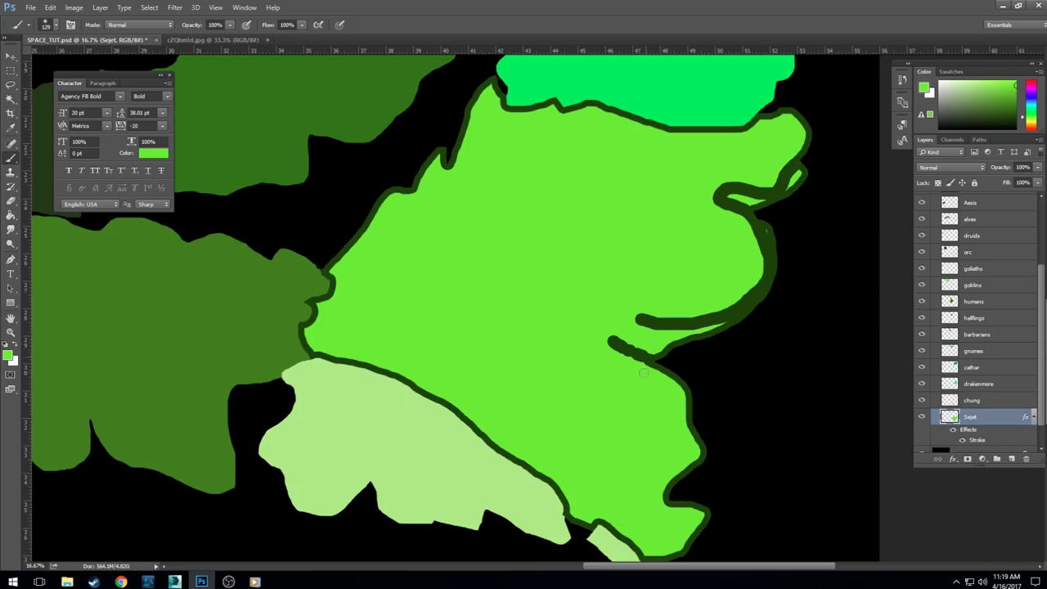
Step: Lasso the area holding both notches in Sejet's east edge, fill it with bright green on the Sejet layer, and deselect
{"action": "key", "text": "l"}
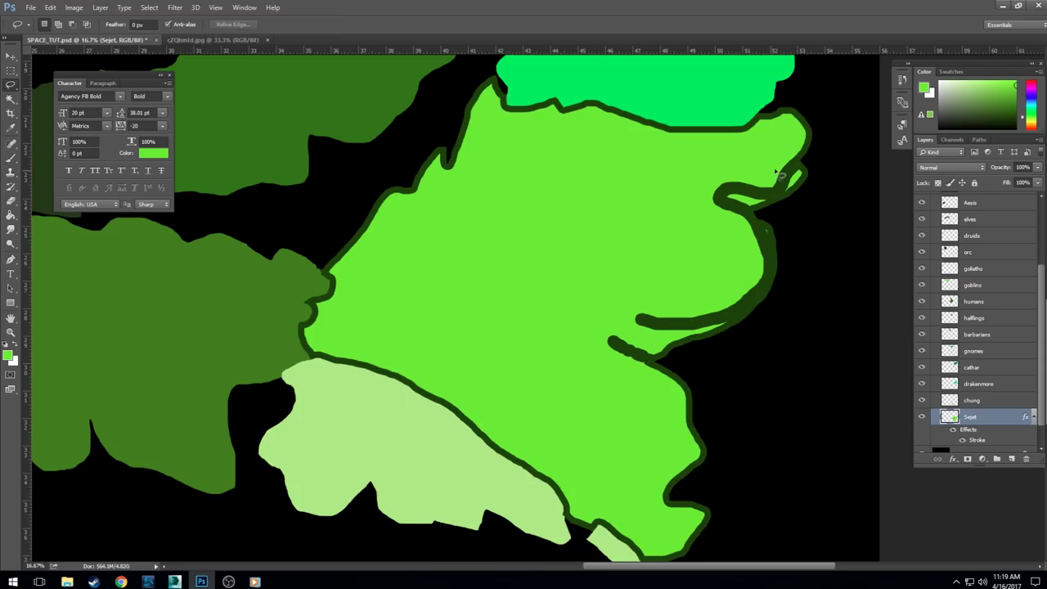
{"action": "mouse_move", "coordinate": [787, 157]}
{"action": "left_mouse_down"}
{"action": "mouse_move", "coordinate": [753, 209]}
{"action": "mouse_move", "coordinate": [770, 261]}
{"action": "mouse_move", "coordinate": [751, 304]}
{"action": "mouse_move", "coordinate": [720, 329]}
{"action": "mouse_move", "coordinate": [658, 347]}
{"action": "mouse_move", "coordinate": [630, 376]}
{"action": "mouse_move", "coordinate": [573, 335]}
{"action": "mouse_move", "coordinate": [626, 251]}
{"action": "mouse_move", "coordinate": [705, 168]}
{"action": "mouse_move", "coordinate": [740, 150]}
{"action": "left_mouse_up"}
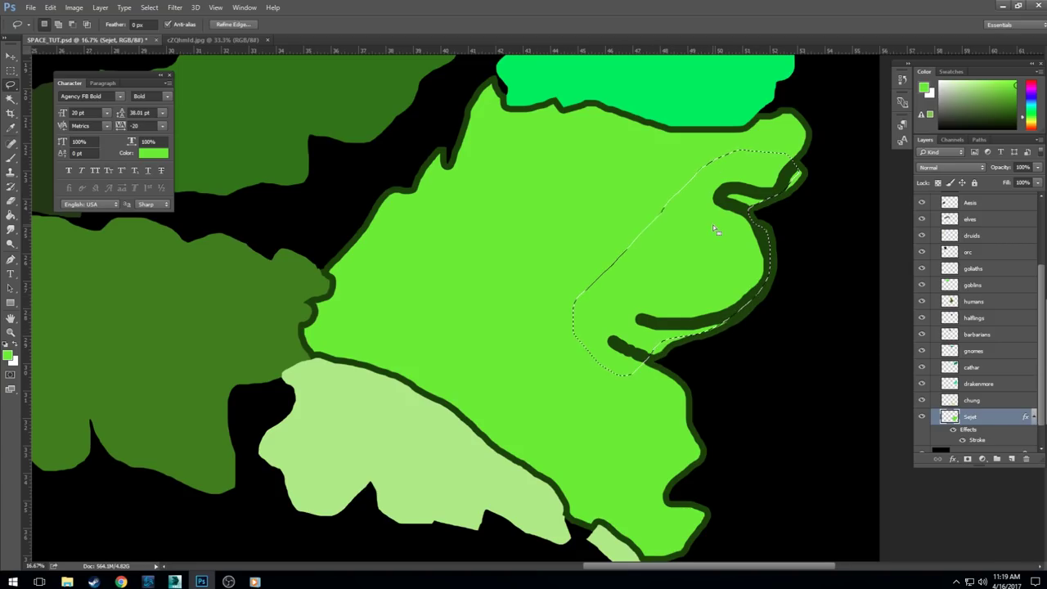
{"action": "left_click", "coordinate": [10, 215]}
{"action": "left_click", "coordinate": [734, 279]}
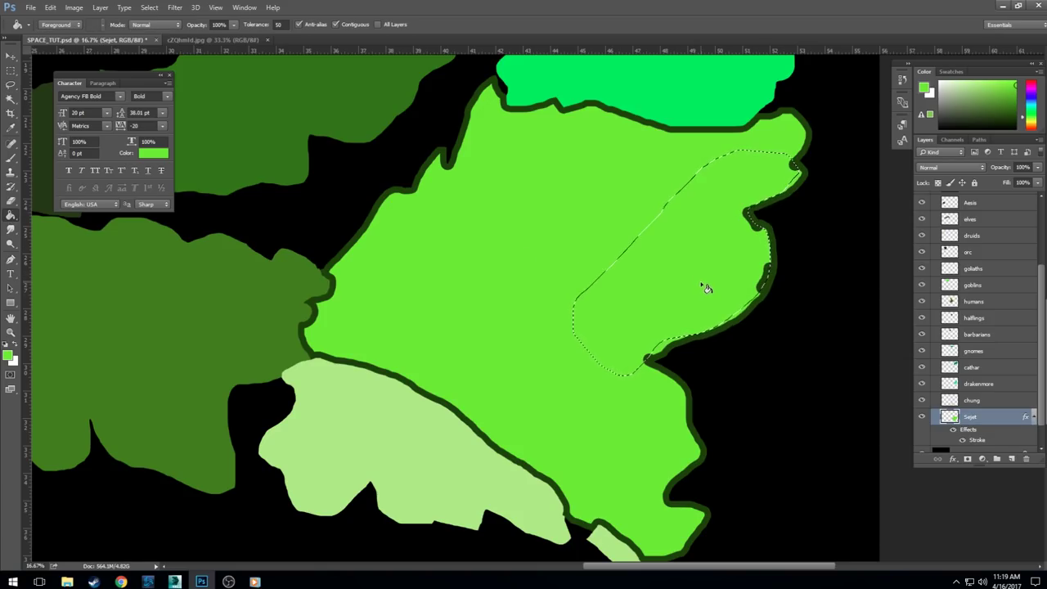
{"action": "key", "text": "ctrl+d"}
Step: Lasso around the rough bulge on Sejet's east edge, fill it with the same bright green to smooth the border, and deselect
{"action": "key", "text": "l"}
{"action": "mouse_move", "coordinate": [780, 166]}
{"action": "left_mouse_down"}
{"action": "mouse_move", "coordinate": [801, 190]}
{"action": "mouse_move", "coordinate": [780, 219]}
{"action": "mouse_move", "coordinate": [782, 280]}
{"action": "mouse_move", "coordinate": [769, 309]}
{"action": "mouse_move", "coordinate": [742, 332]}
{"action": "mouse_move", "coordinate": [707, 338]}
{"action": "mouse_move", "coordinate": [689, 284]}
{"action": "mouse_move", "coordinate": [733, 178]}
{"action": "left_mouse_up"}
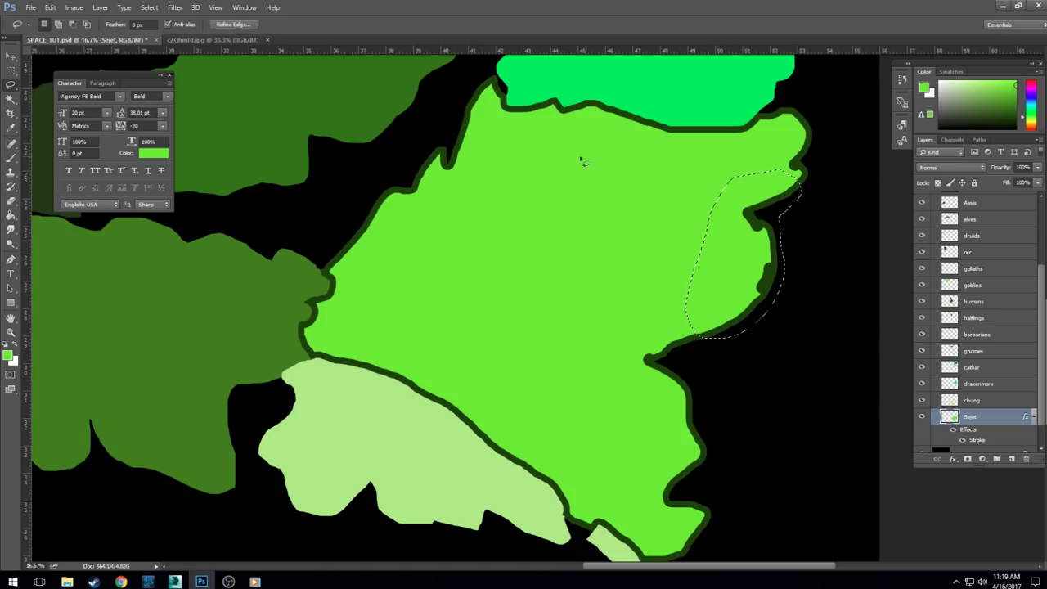
{"action": "left_click", "coordinate": [11, 216]}
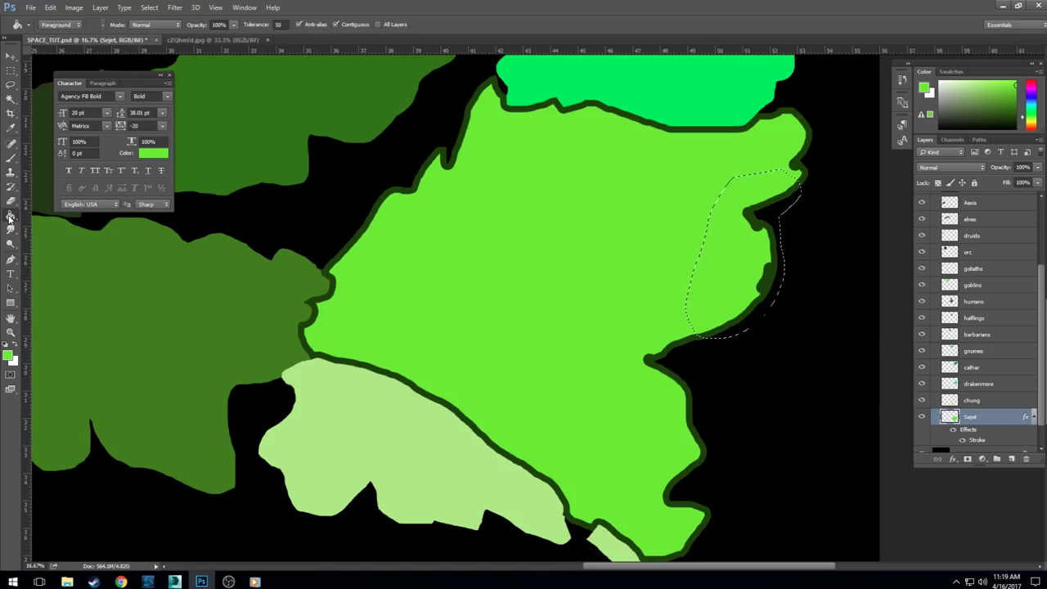
{"action": "left_click", "coordinate": [747, 280]}
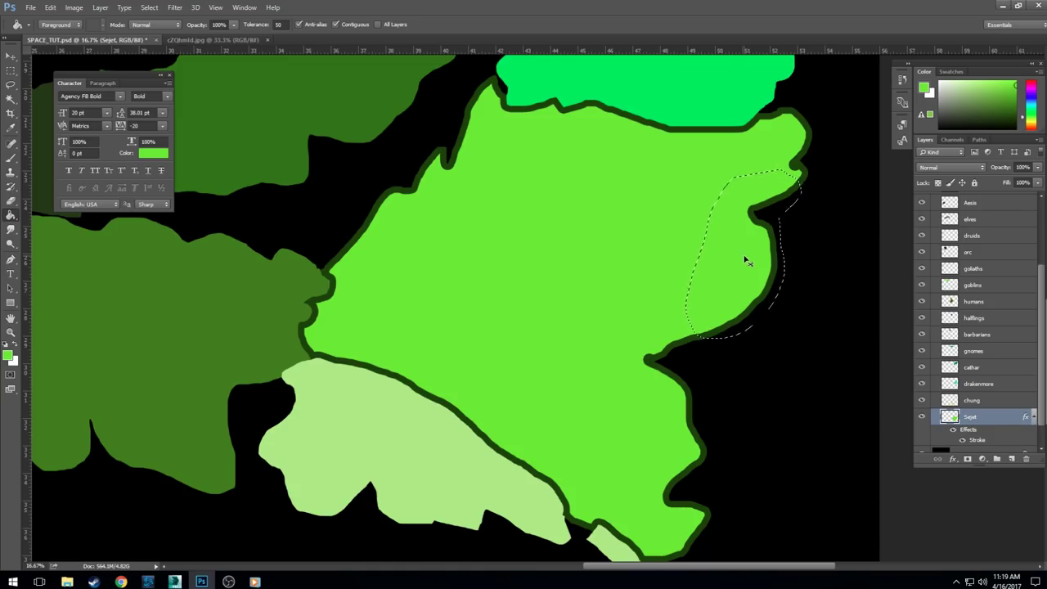
{"action": "key", "text": "ctrl+d"}
Step: Add a 70 px inside stroke to the chung layer in muted dark green 395126 and apply the layer style
{"action": "scroll", "coordinate": [774, 385], "scroll_direction": "up", "scroll_amount": 1}
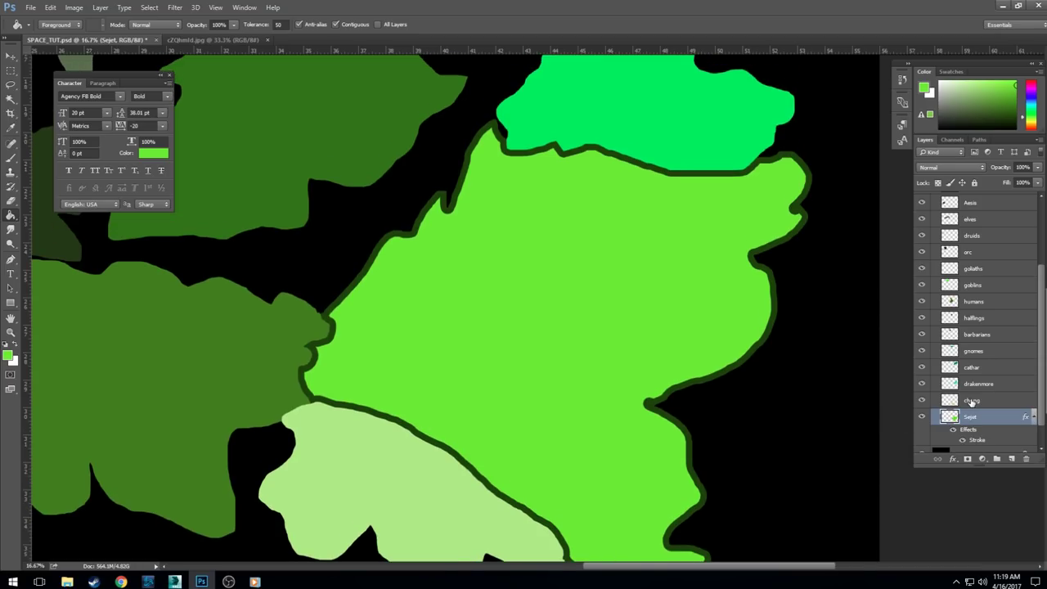
{"action": "left_click", "coordinate": [972, 400]}
{"action": "scroll", "coordinate": [649, 381], "scroll_direction": "down", "scroll_amount": 2}
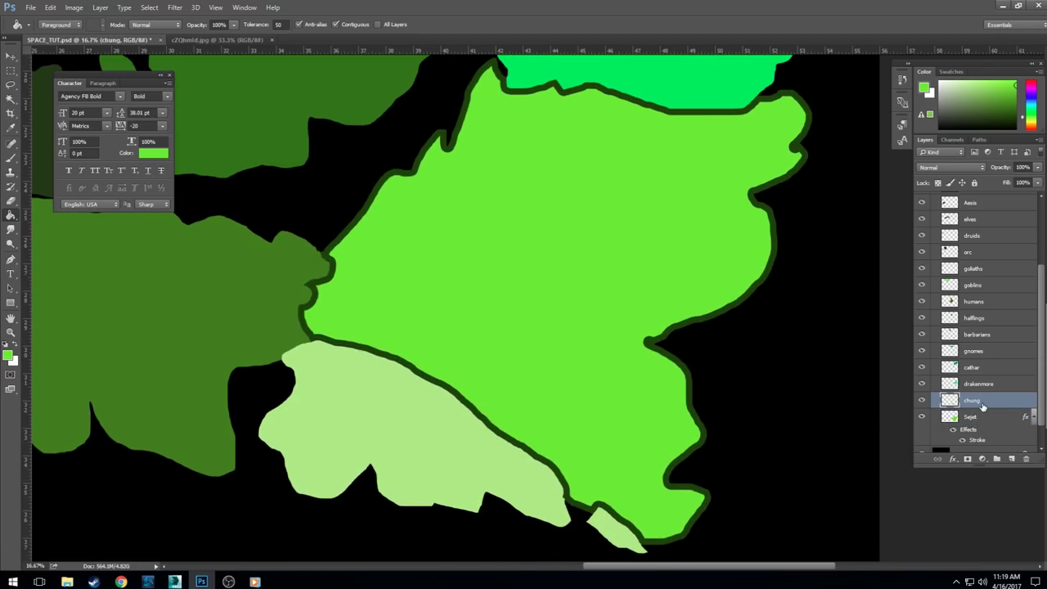
{"action": "right_click", "coordinate": [982, 406]}
{"action": "left_click", "coordinate": [871, 79]}
{"action": "left_click", "coordinate": [646, 224]}
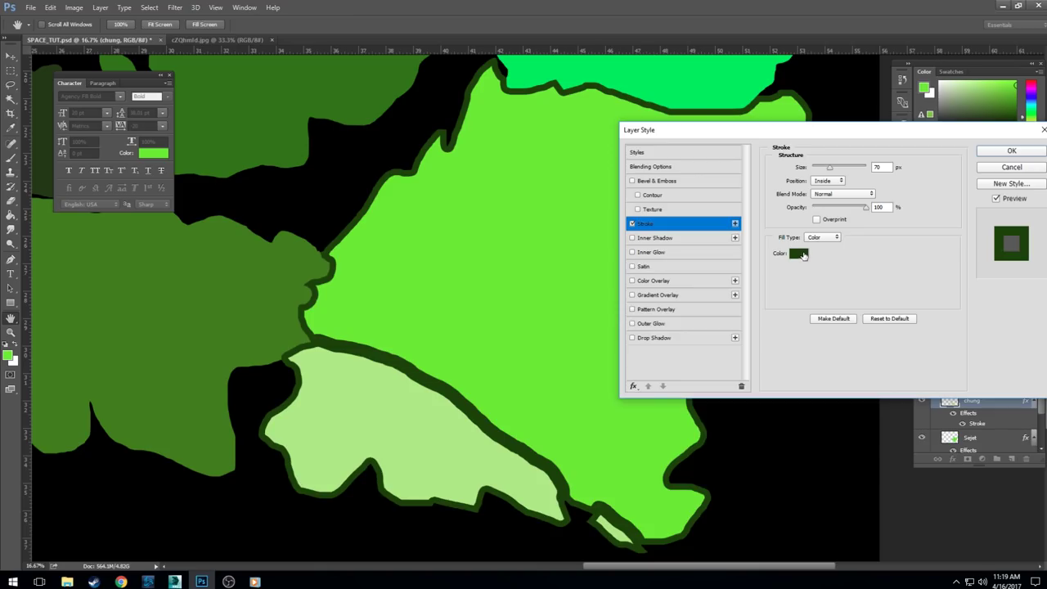
{"action": "left_click", "coordinate": [798, 254]}
{"action": "left_click_drag", "start_coordinate": [646, 398], "coordinate": [641, 402]}
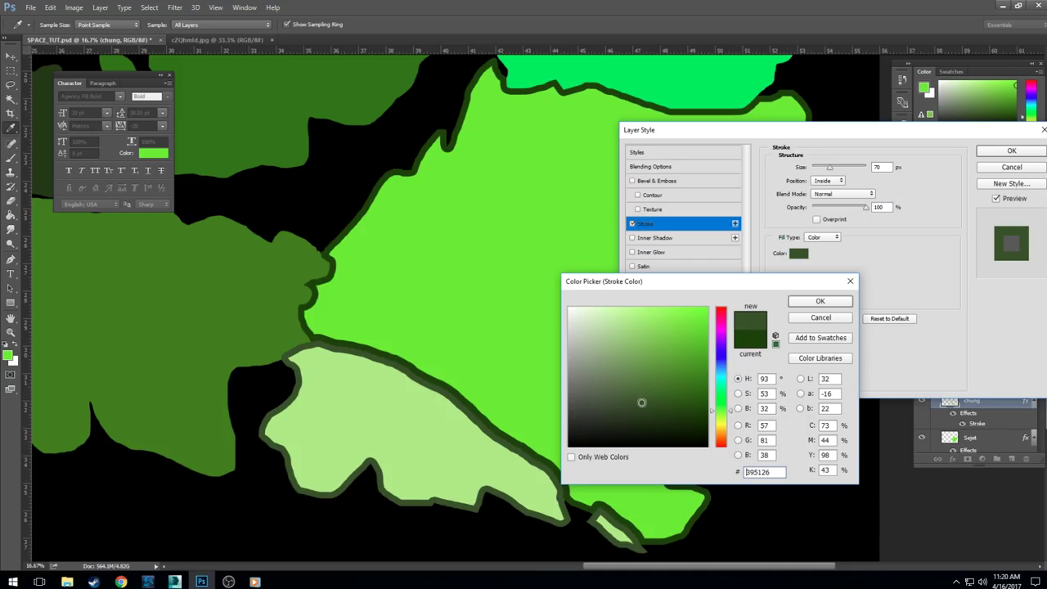
{"action": "left_click", "coordinate": [838, 304]}
{"action": "left_click", "coordinate": [1014, 154]}
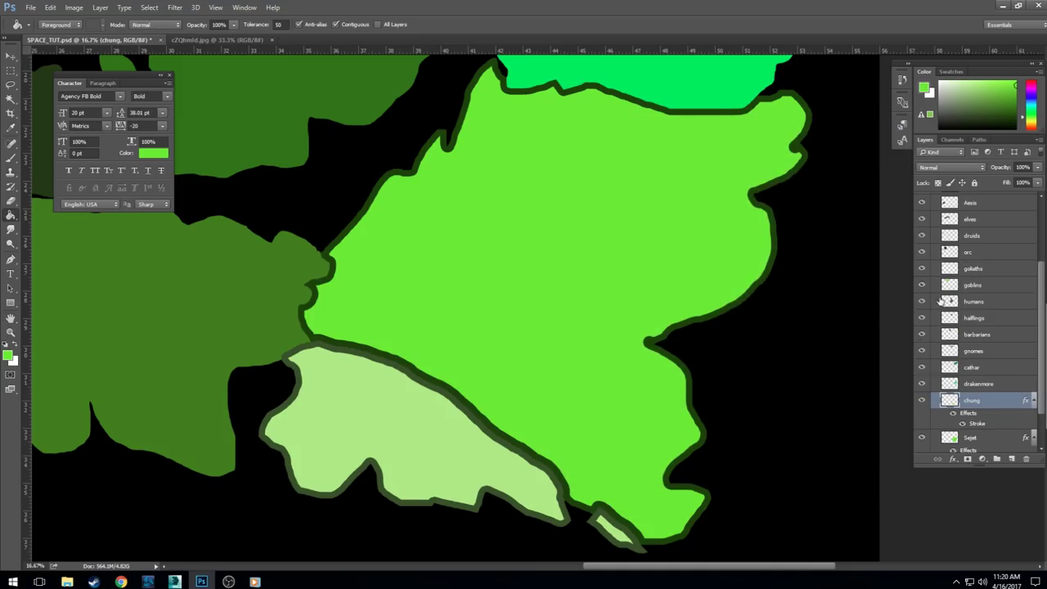
Step: Add a 70 px inside stroke to the drakenmore layer in dark bluish green 133b23 and apply the layer style
{"action": "left_click", "coordinate": [983, 384]}
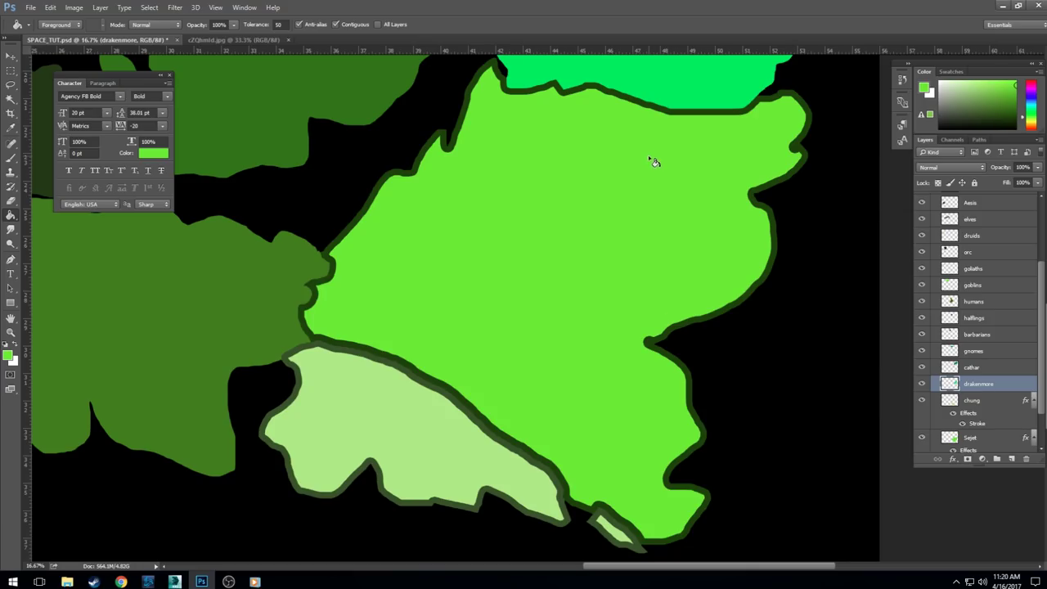
{"action": "left_click_drag", "start_coordinate": [651, 149], "coordinate": [547, 404]}
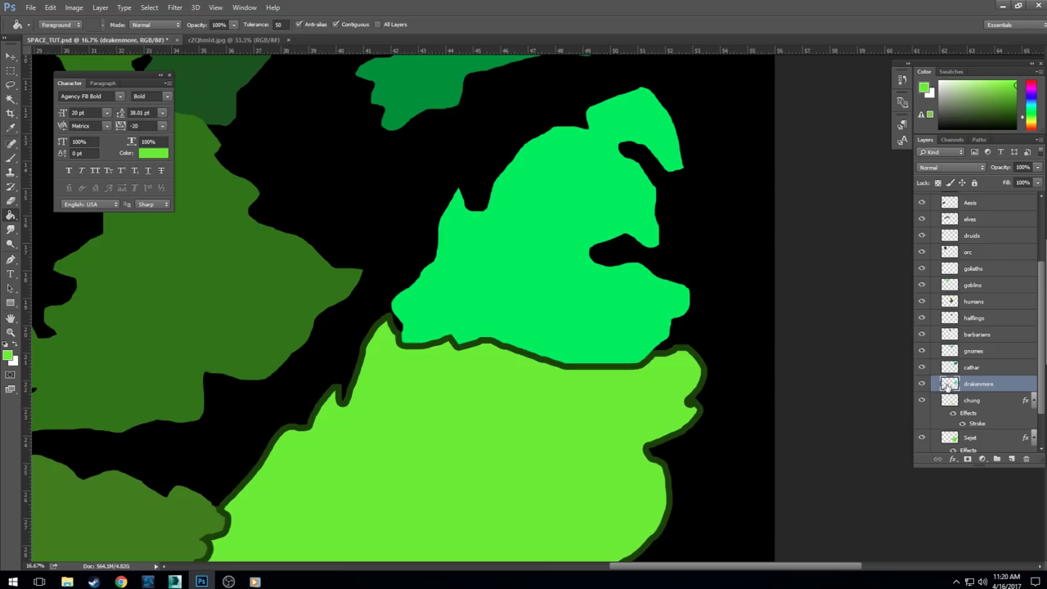
{"action": "double_click", "coordinate": [984, 384]}
{"action": "double_click", "coordinate": [1023, 384]}
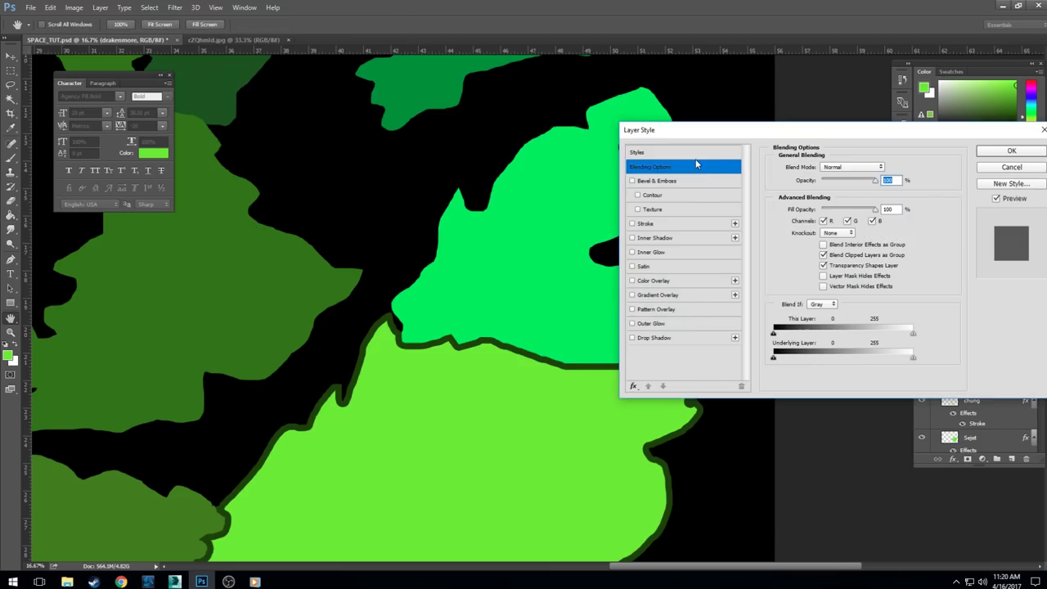
{"action": "left_click", "coordinate": [641, 223]}
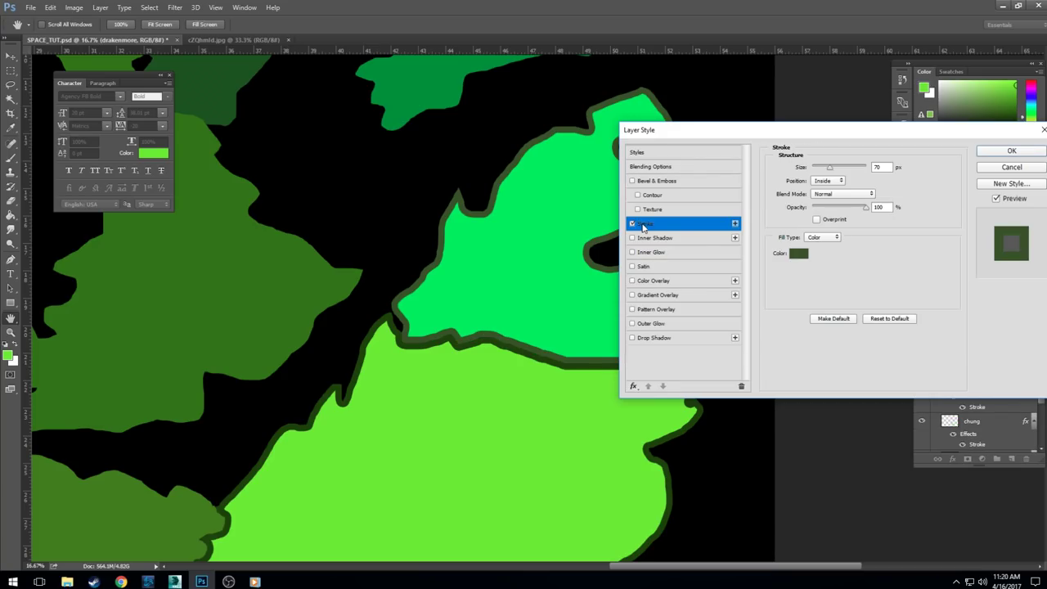
{"action": "left_click", "coordinate": [798, 252]}
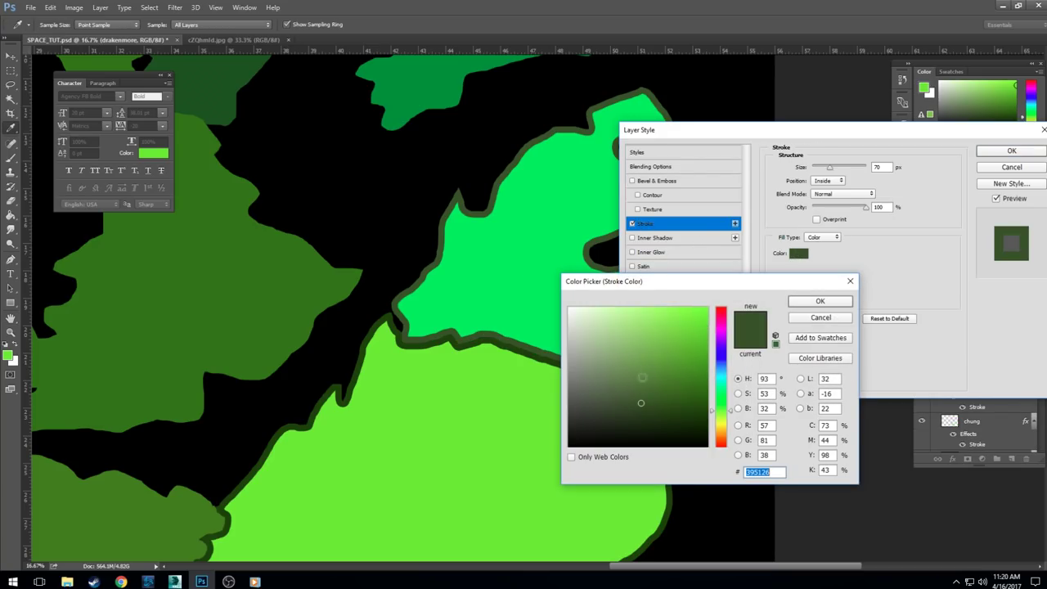
{"action": "left_click", "coordinate": [722, 400]}
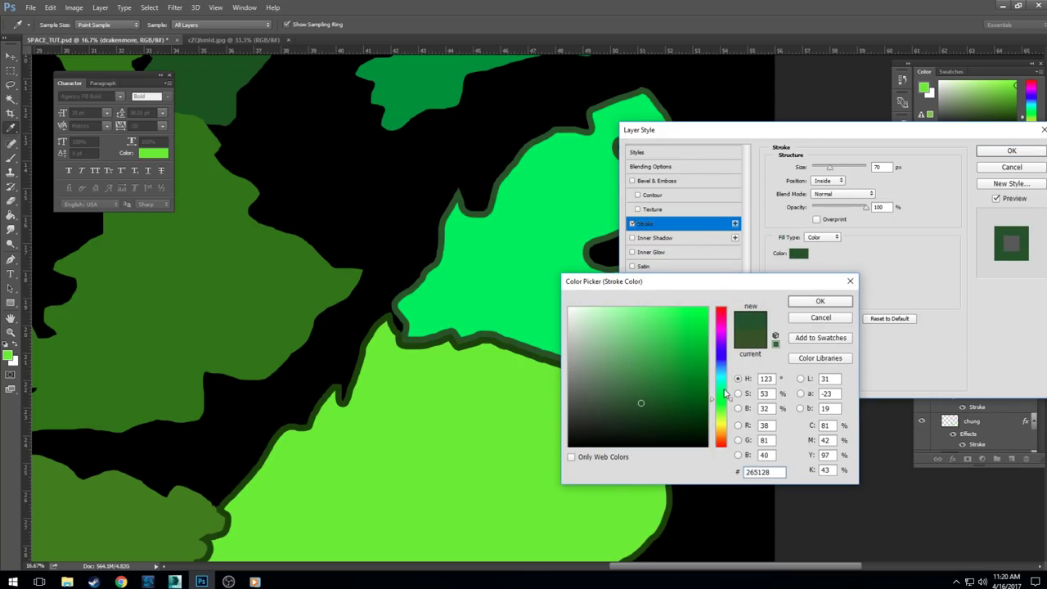
{"action": "left_click", "coordinate": [724, 390]}
{"action": "mouse_move", "coordinate": [723, 393]}
{"action": "left_mouse_down"}
{"action": "mouse_move", "coordinate": [680, 402]}
{"action": "mouse_move", "coordinate": [668, 419]}
{"action": "left_mouse_up"}
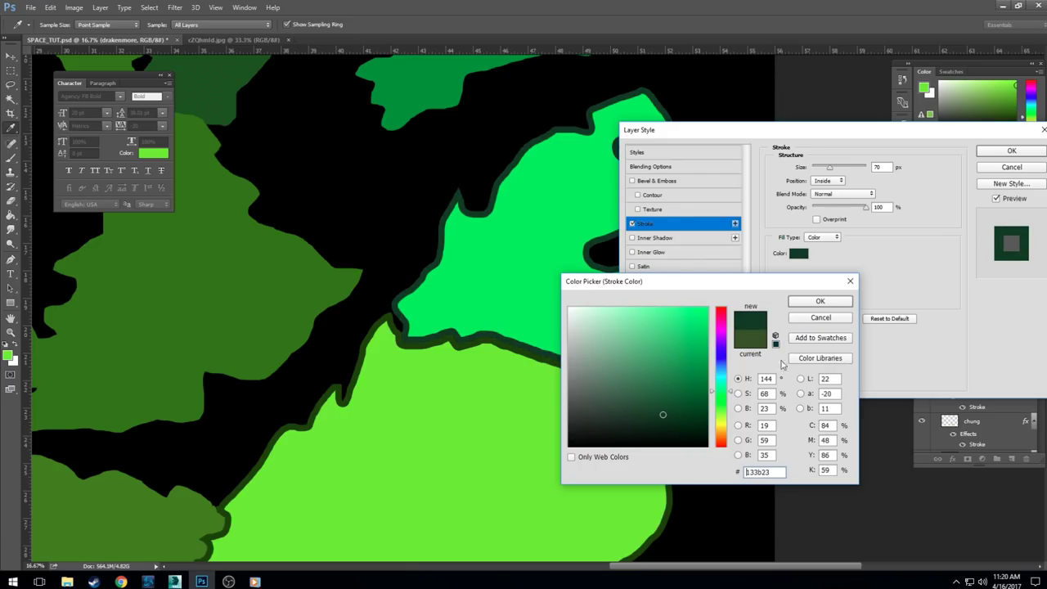
{"action": "left_click", "coordinate": [819, 301]}
{"action": "left_click", "coordinate": [1008, 153]}
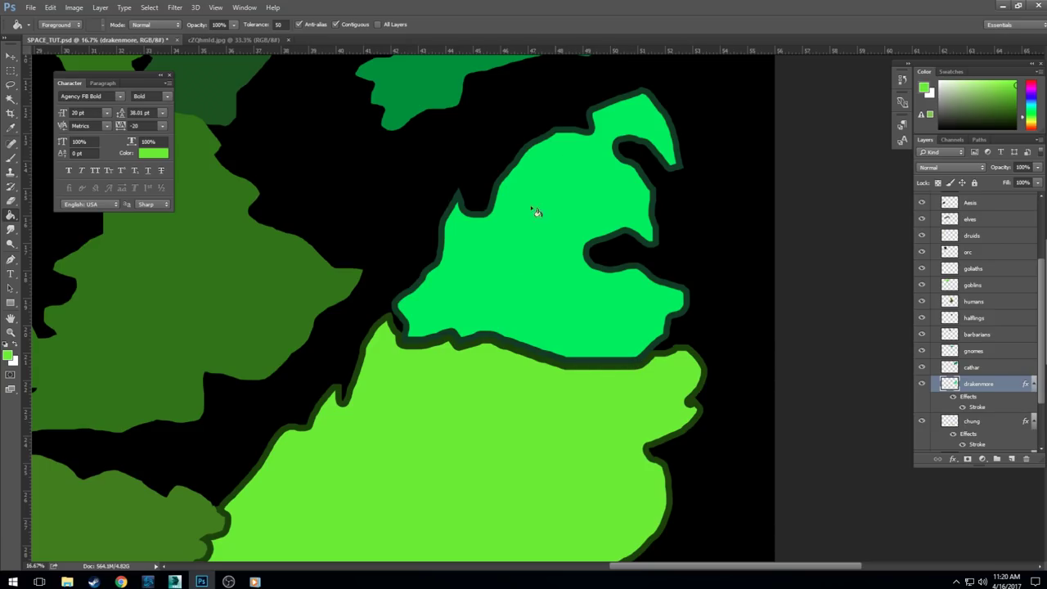
Step: Give the cathar layer the same 70 px dark bluish green inside stroke as drakenmore, and open the layer style settings of gnomes
{"action": "left_click_drag", "start_coordinate": [362, 215], "coordinate": [446, 291]}
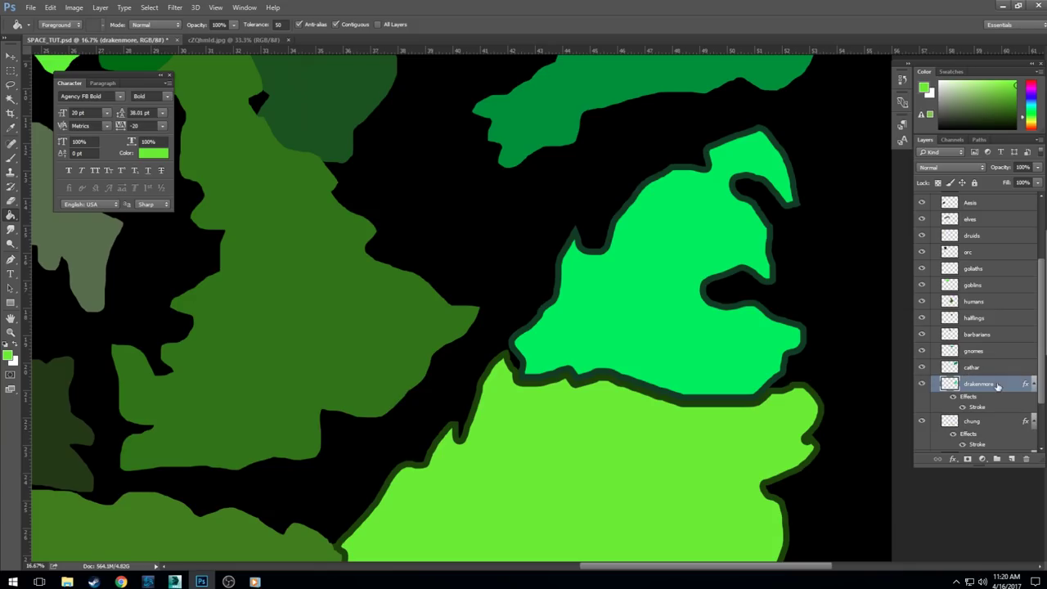
{"action": "left_click", "coordinate": [986, 367]}
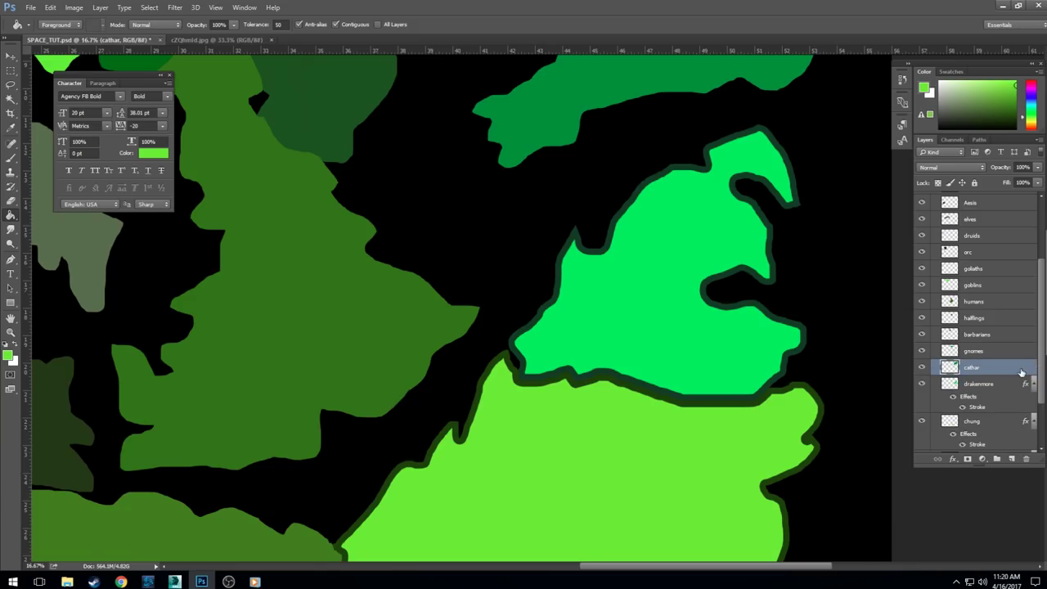
{"action": "double_click", "coordinate": [1033, 367]}
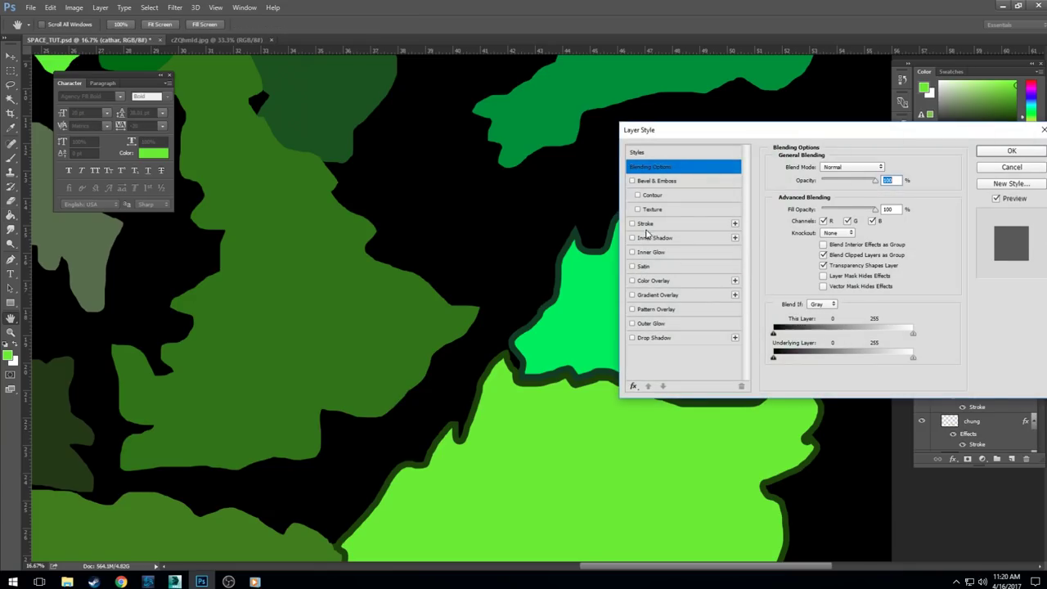
{"action": "left_click", "coordinate": [646, 225]}
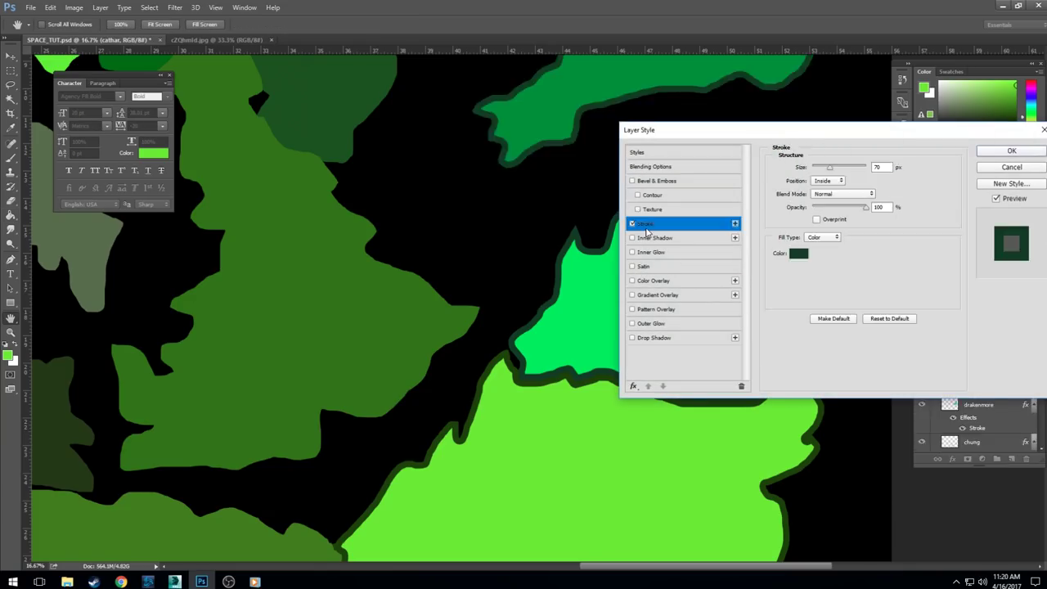
{"action": "left_click", "coordinate": [1035, 154]}
{"action": "mouse_move", "coordinate": [518, 171]}
{"action": "left_mouse_down"}
{"action": "mouse_move", "coordinate": [507, 294]}
{"action": "mouse_move", "coordinate": [517, 360]}
{"action": "left_mouse_up"}
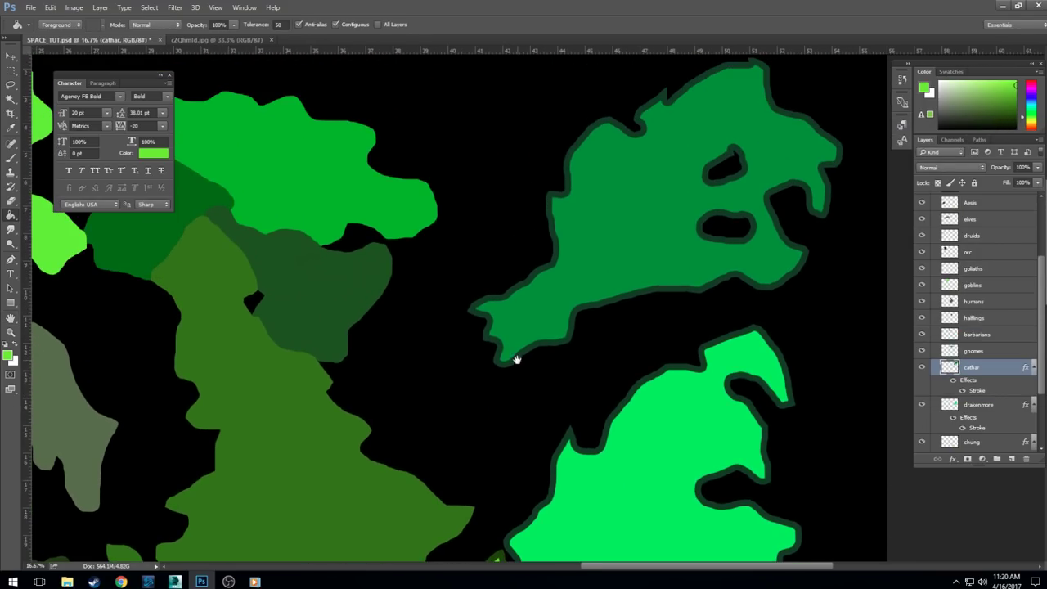
{"action": "double_click", "coordinate": [1003, 351]}
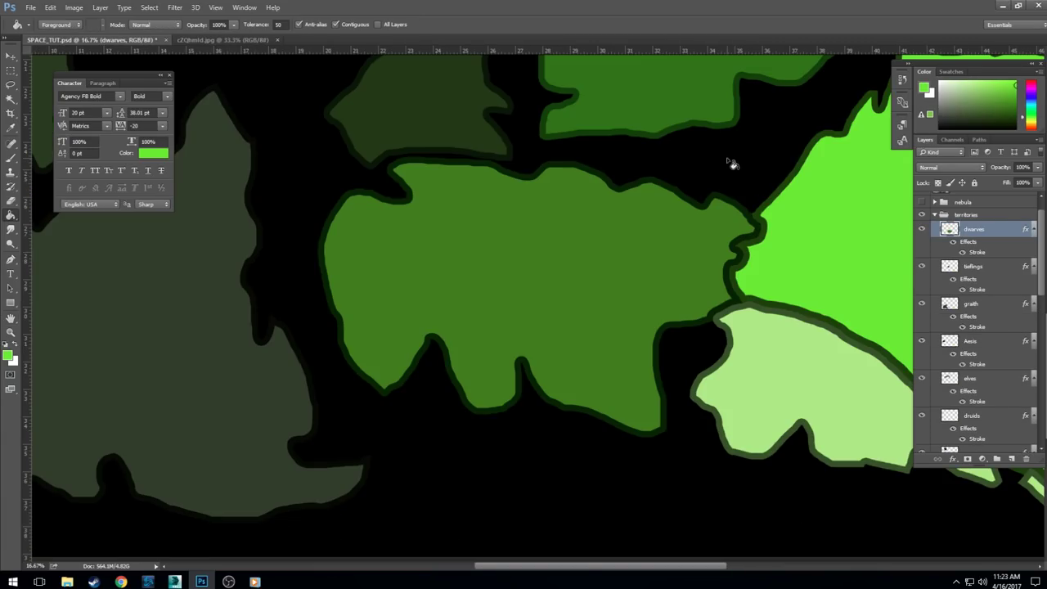
Step: Collapse the territories group and show the nebula, small starz copy and stars items over the whole map
{"action": "scroll", "coordinate": [732, 163], "scroll_direction": "down", "scroll_amount": 2}
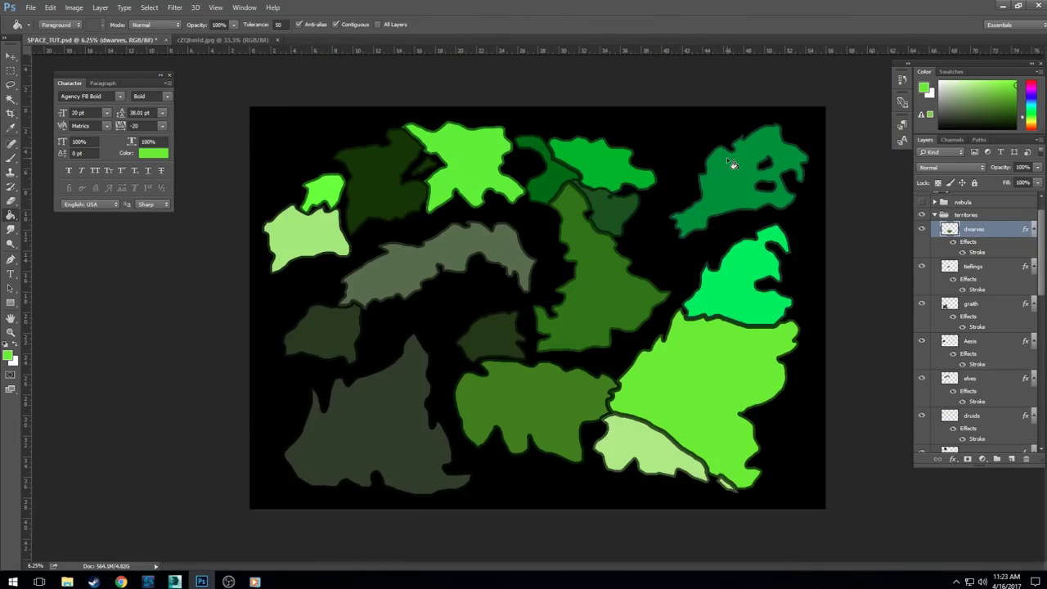
{"action": "left_click", "coordinate": [936, 215]}
{"action": "left_click", "coordinate": [922, 227]}
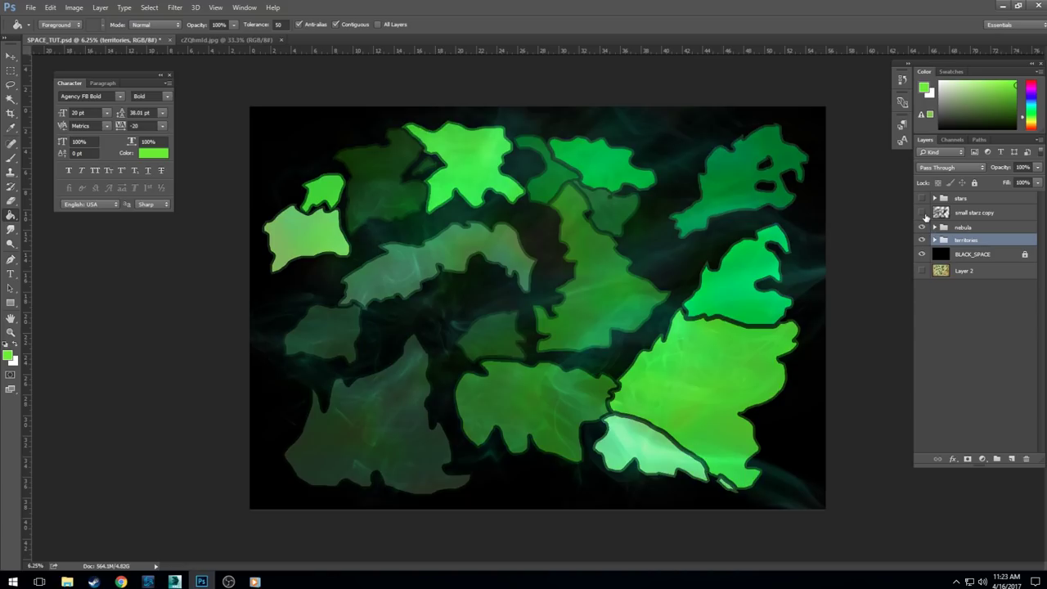
{"action": "left_click", "coordinate": [921, 198]}
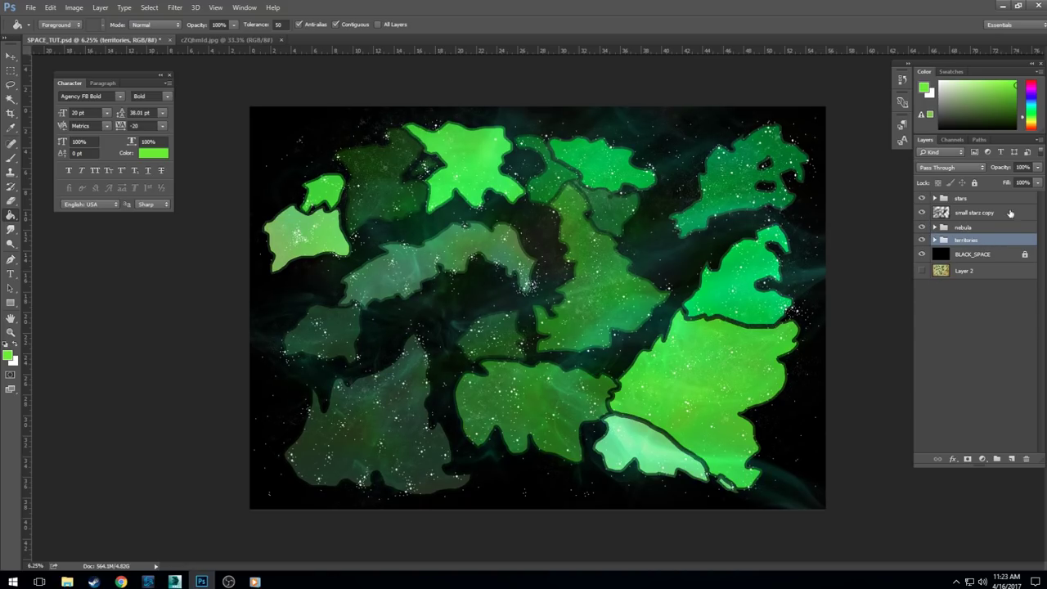
Step: Lower the territories group's opacity to 52% and save the document
{"action": "left_click", "coordinate": [1038, 167]}
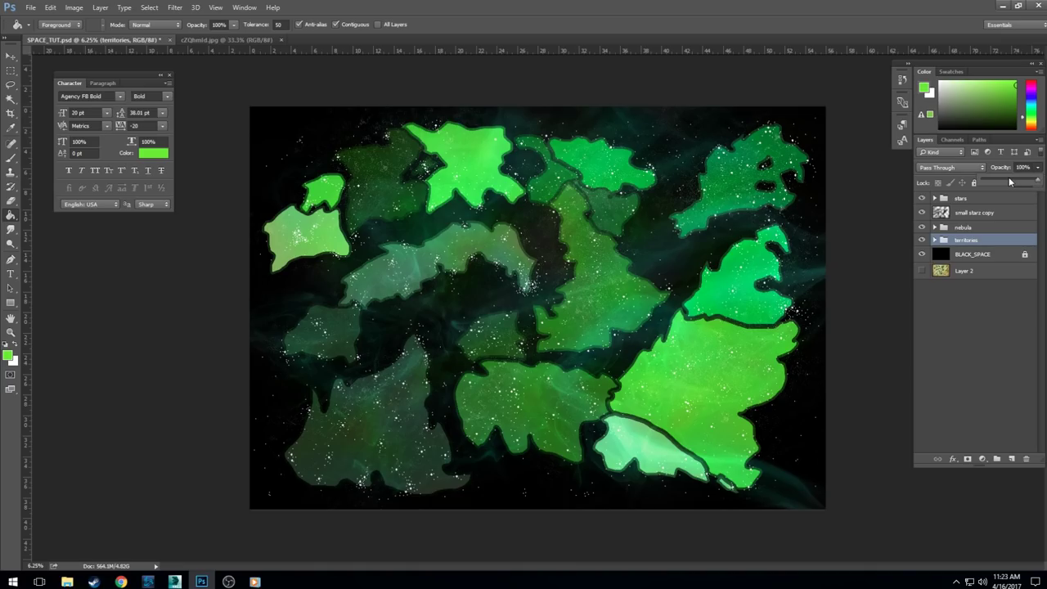
{"action": "left_click", "coordinate": [1009, 182]}
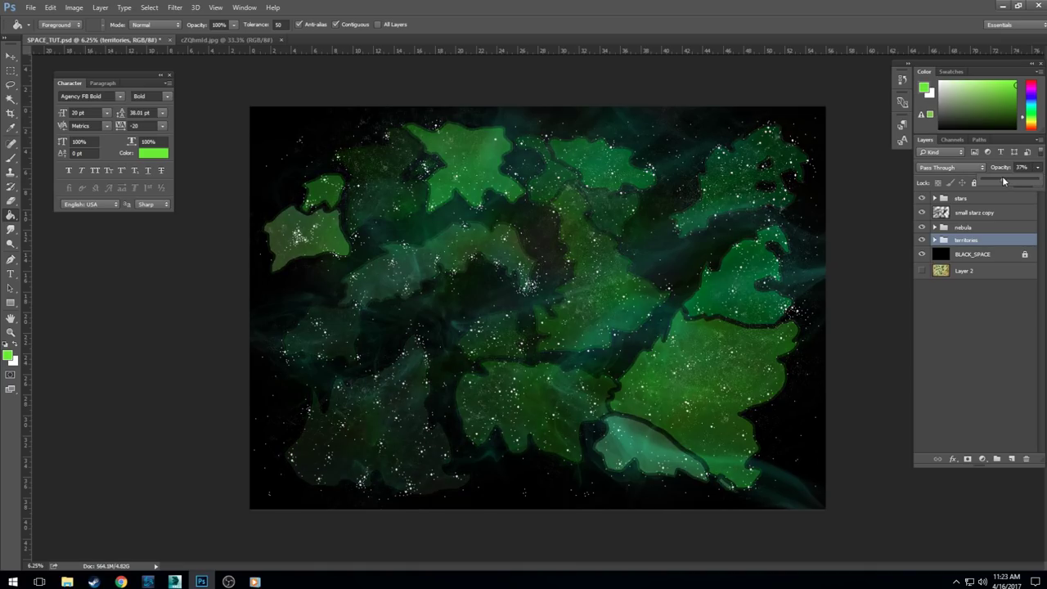
{"action": "left_click_drag", "start_coordinate": [1003, 180], "coordinate": [1012, 181]}
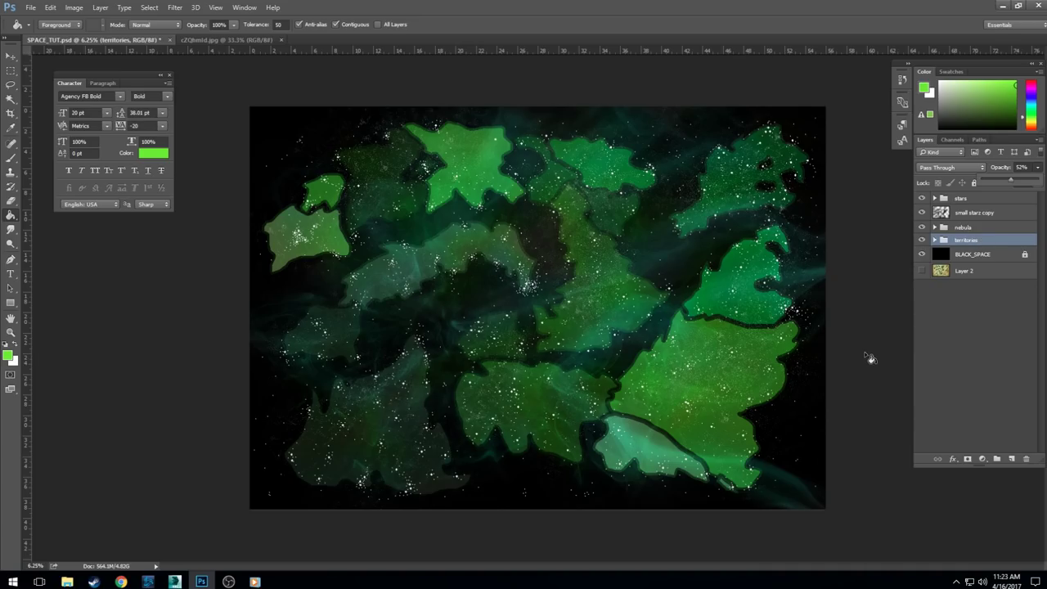
{"action": "key", "text": "ctrl+s"}
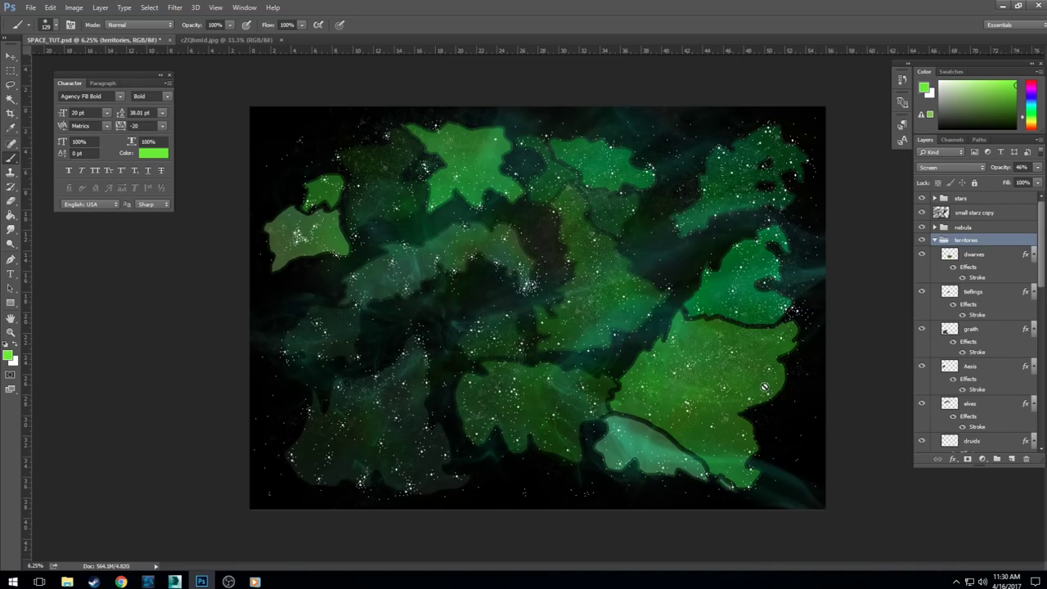
Step: Set the territories group to 100% opacity and Pass Through blending, and hide the nebula group
{"action": "left_click", "coordinate": [1037, 168]}
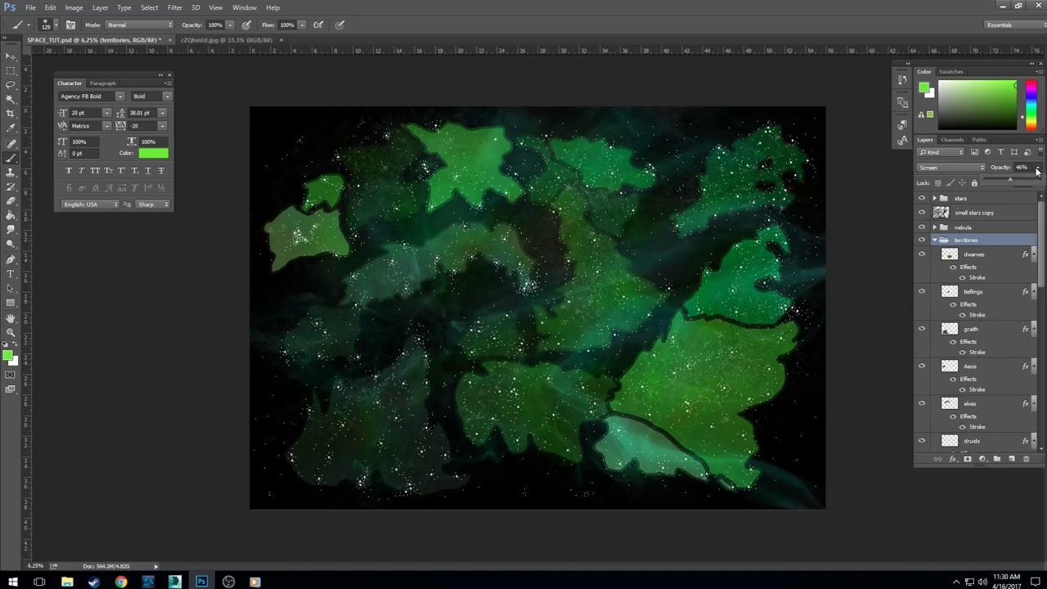
{"action": "left_click", "coordinate": [1034, 178]}
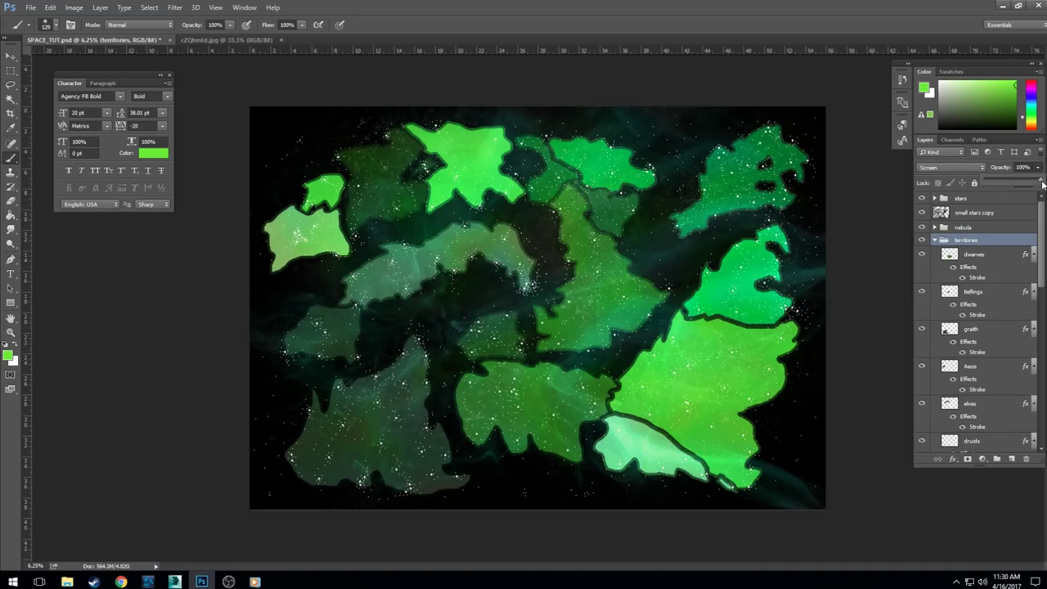
{"action": "left_click", "coordinate": [937, 169]}
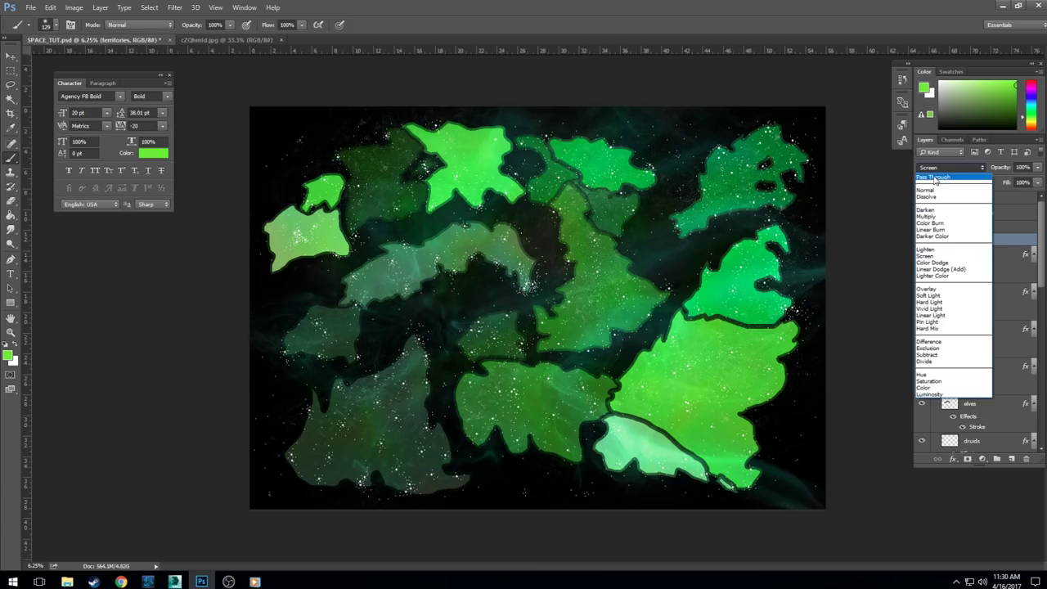
{"action": "left_click", "coordinate": [935, 178]}
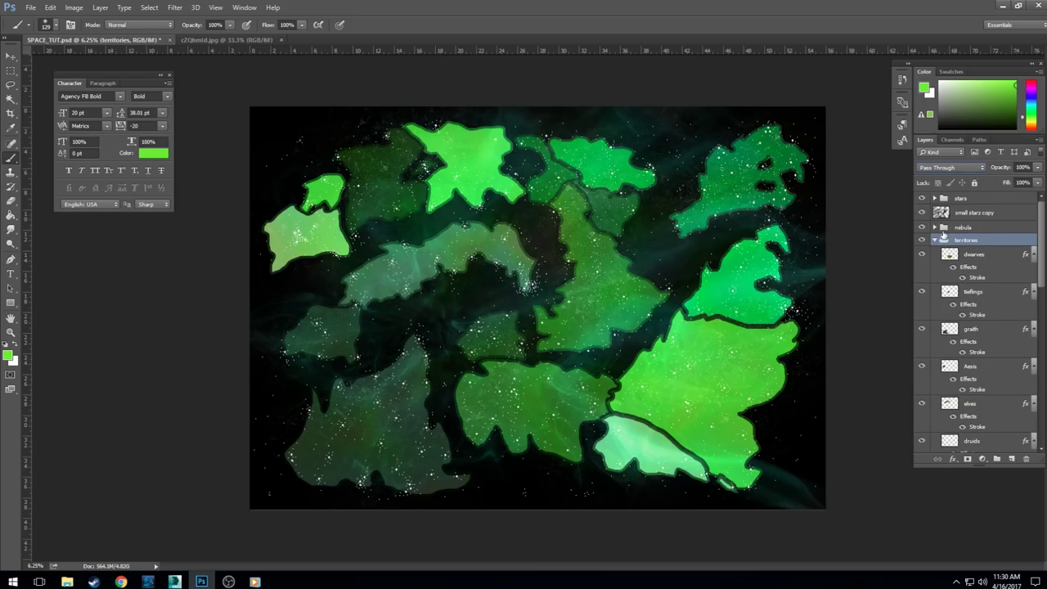
{"action": "left_click", "coordinate": [922, 228]}
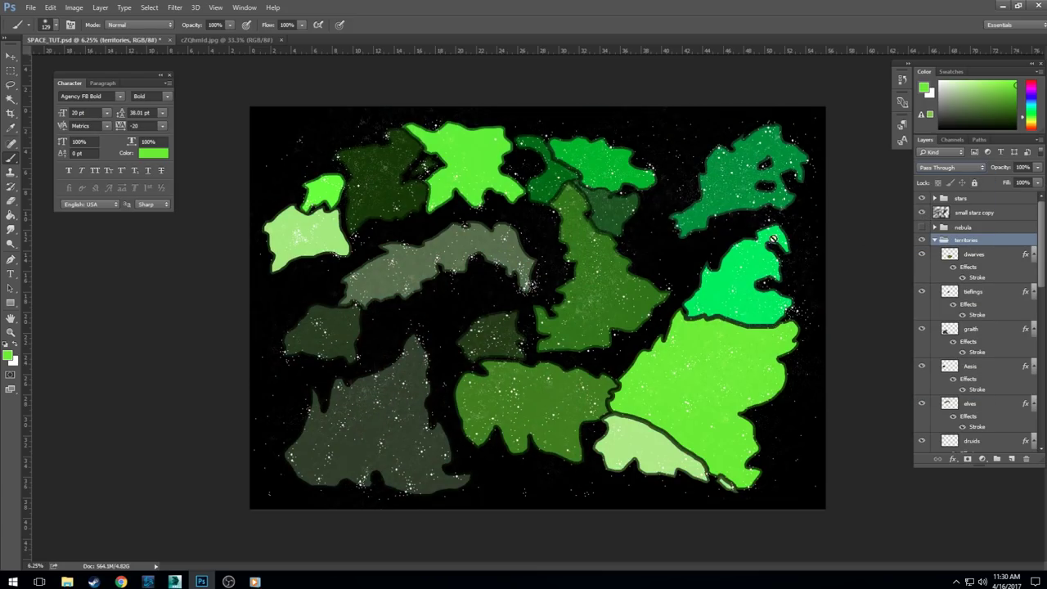
Step: Select the Sejet layer, which holds the large bright green territory in the map's southeast
{"action": "key", "text": "ctrl+plus"}
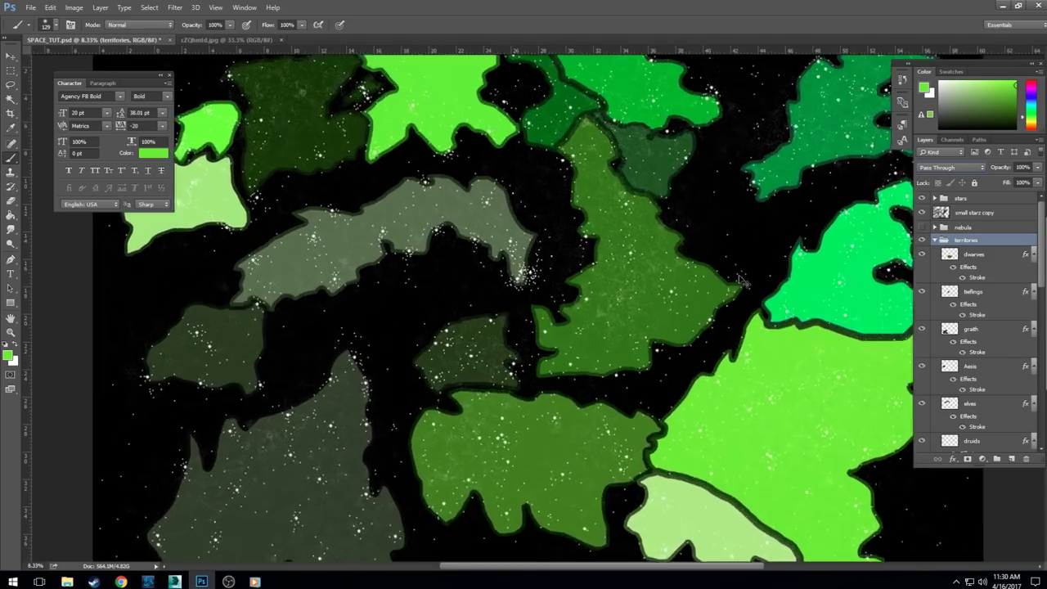
{"action": "key", "text": "ctrl+plus"}
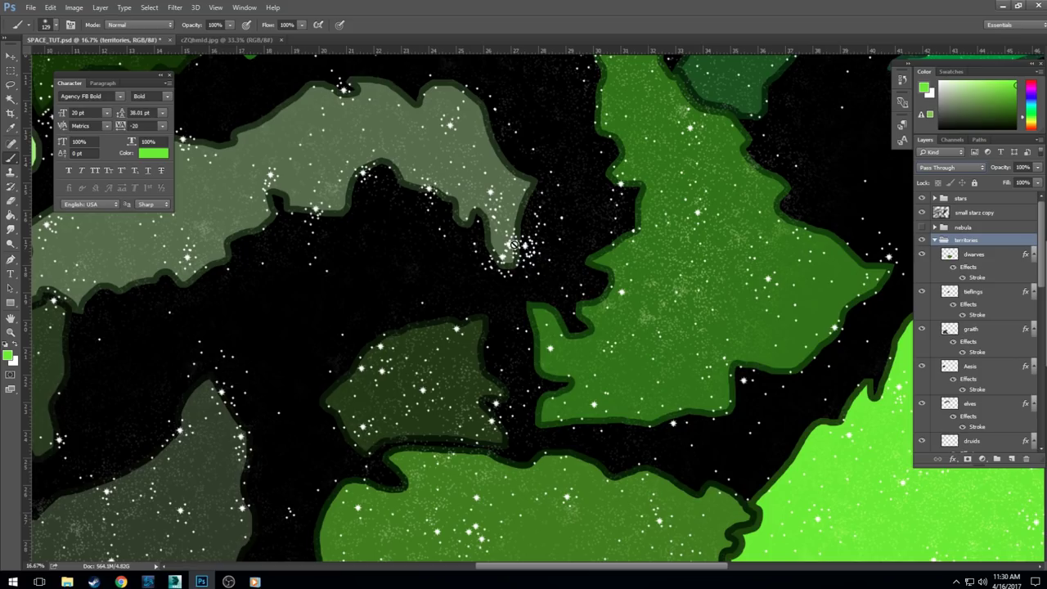
{"action": "key", "text": "ctrl+plus"}
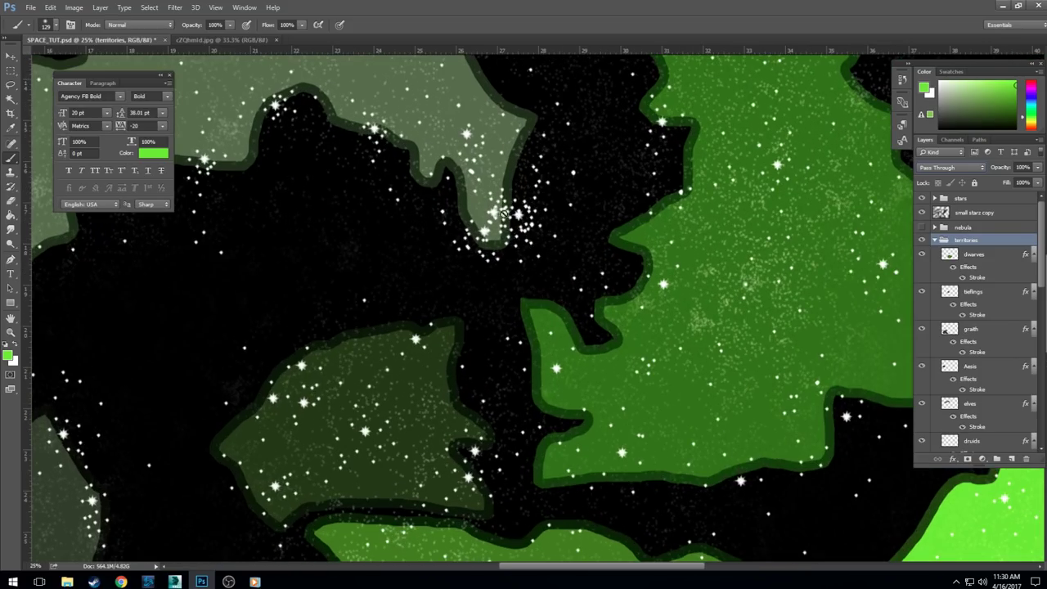
{"action": "key", "text": "ctrl+minus"}
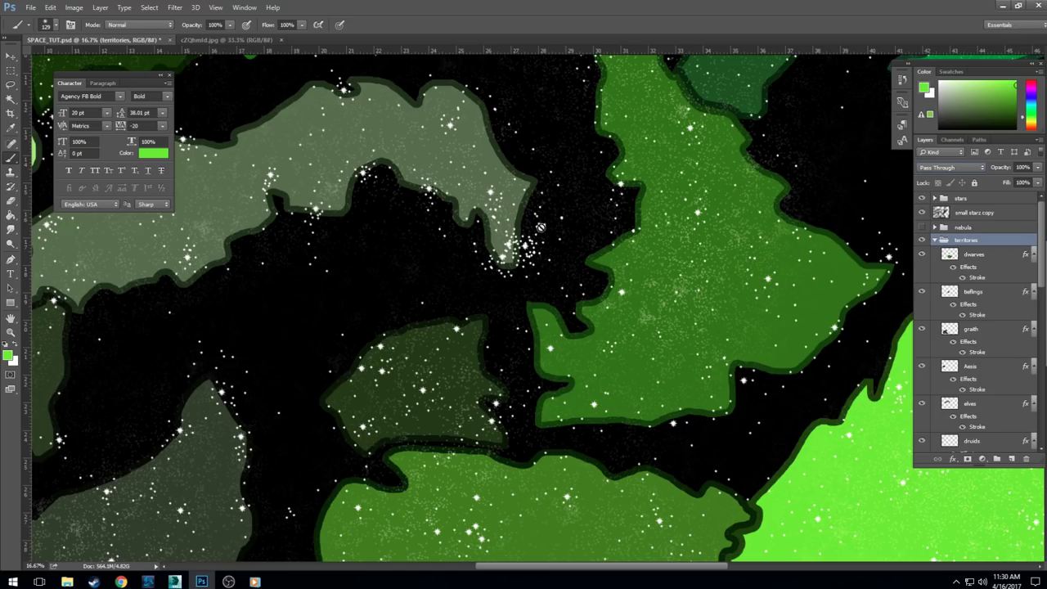
{"action": "left_click", "coordinate": [12, 56]}
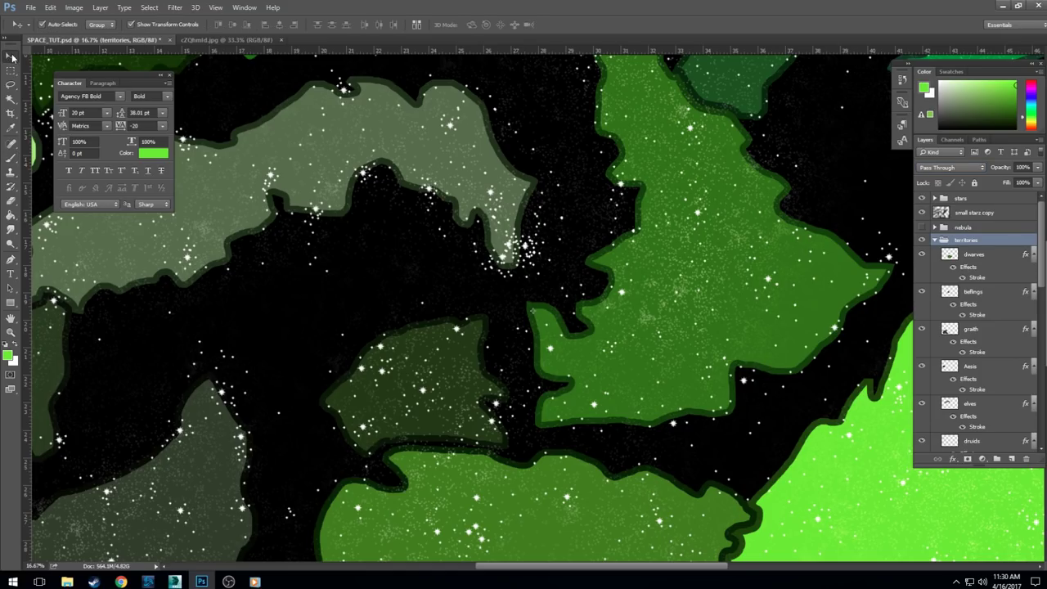
{"action": "left_click", "coordinate": [801, 358]}
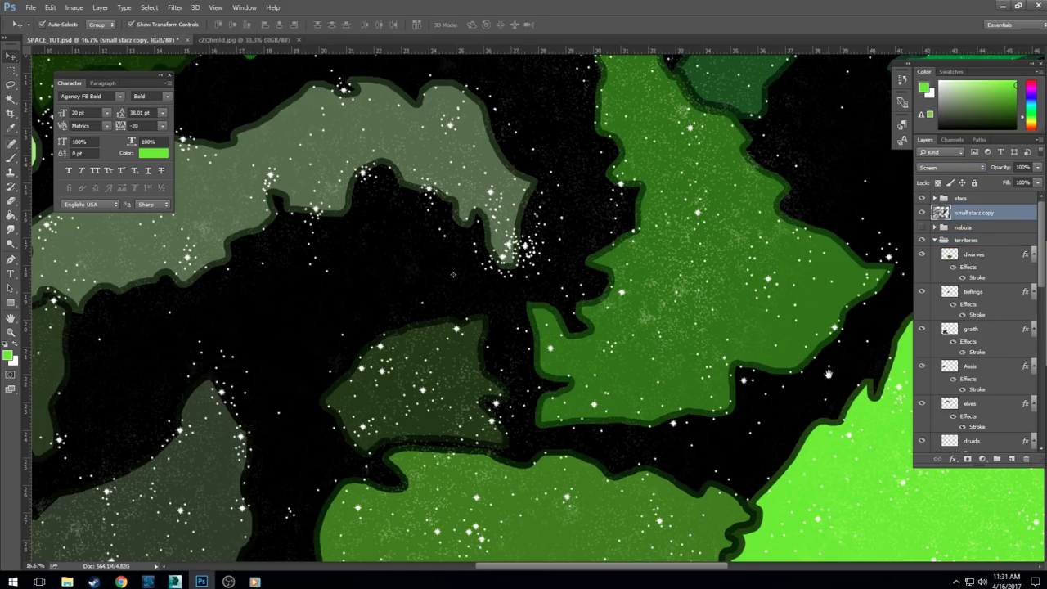
{"action": "left_click_drag", "start_coordinate": [826, 375], "coordinate": [570, 268]}
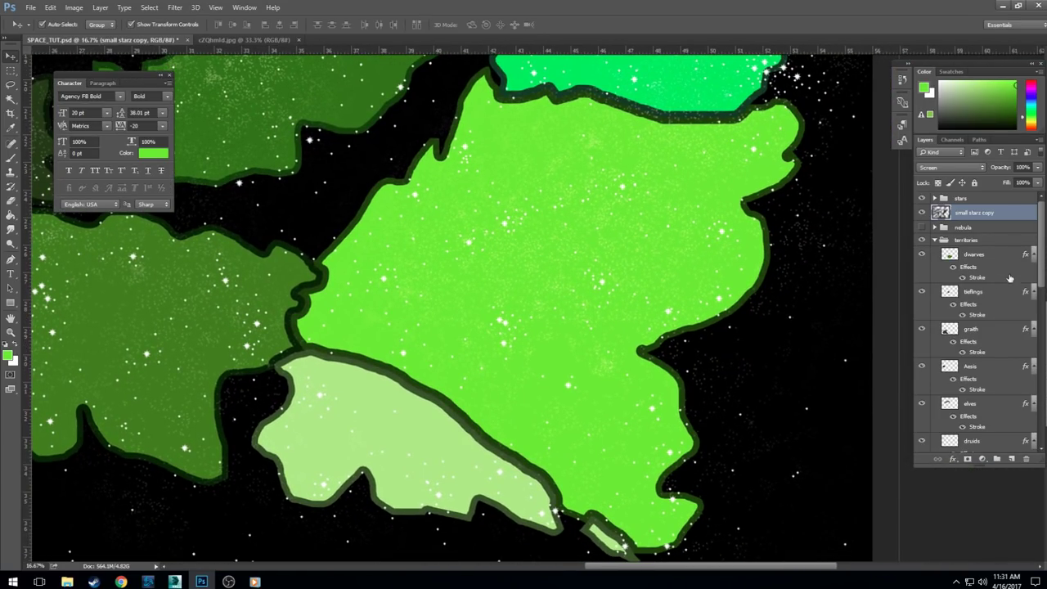
{"action": "scroll", "coordinate": [981, 327], "scroll_direction": "down", "scroll_amount": 10}
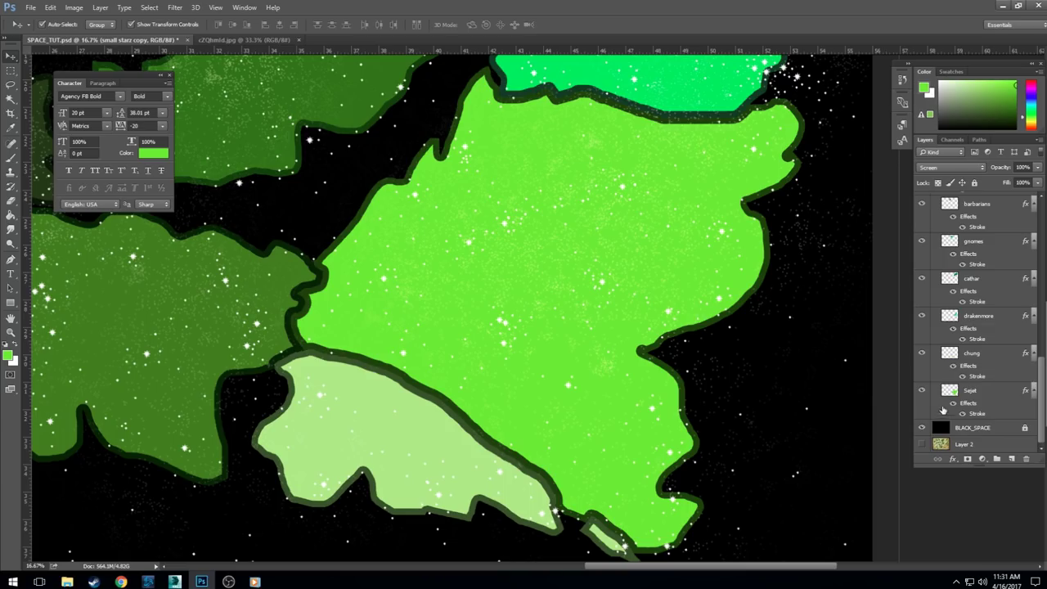
{"action": "left_click", "coordinate": [984, 392]}
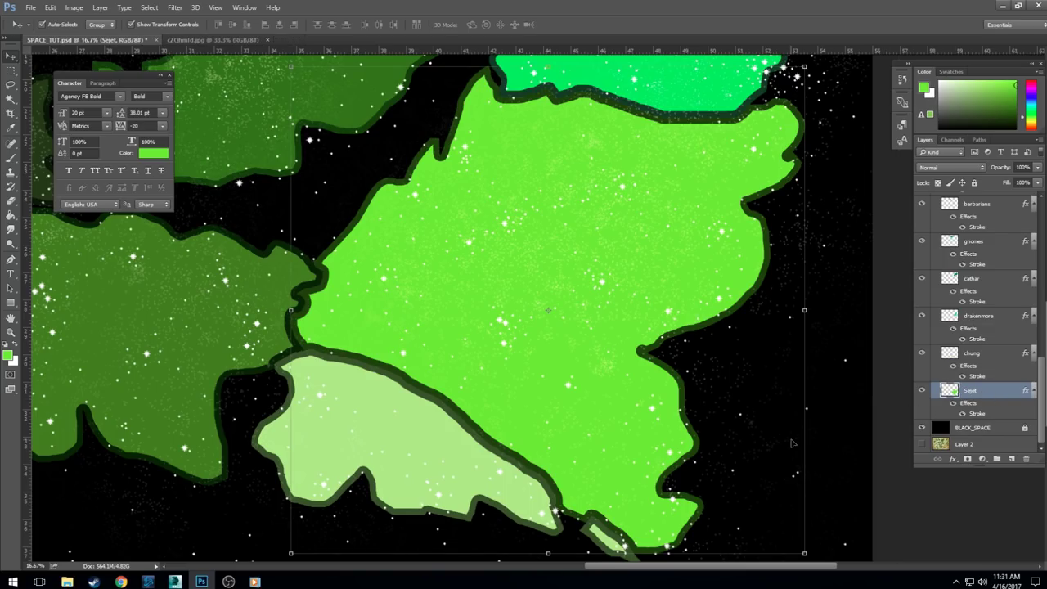
Step: Outline a freehand lasso selection over the southern tip of the Sejet territory, extending slightly past its edge
{"action": "scroll", "coordinate": [761, 447], "scroll_direction": "down", "scroll_amount": 2}
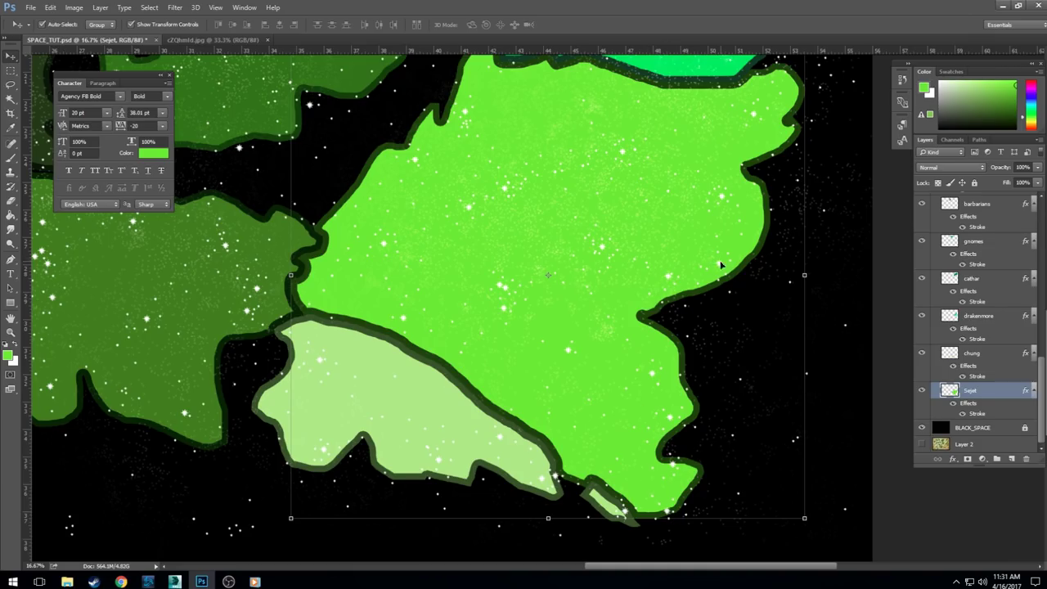
{"action": "left_click", "coordinate": [11, 84]}
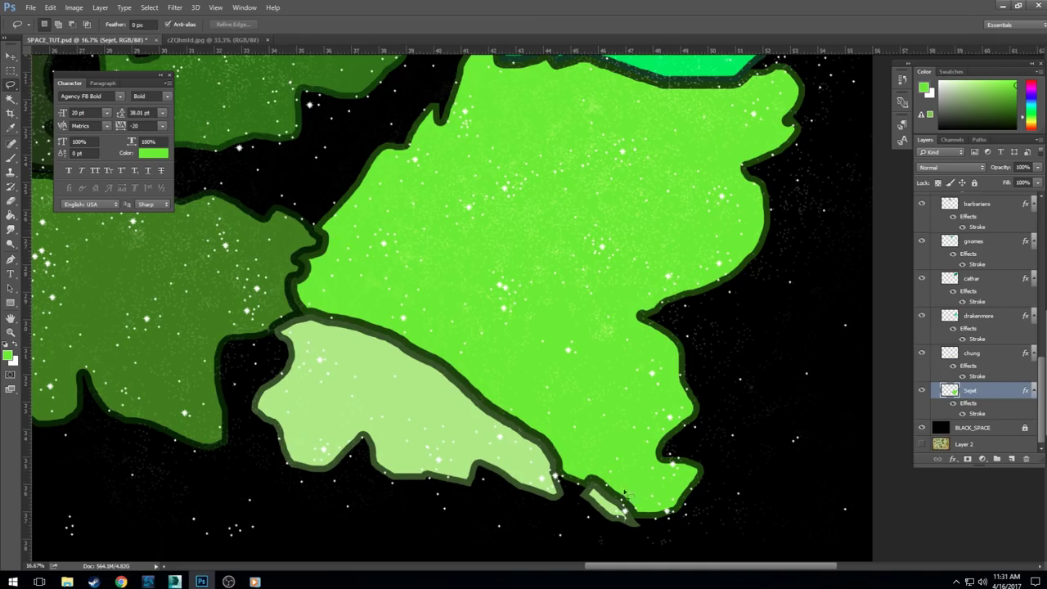
{"action": "left_click_drag", "start_coordinate": [637, 512], "coordinate": [670, 532]}
{"action": "mouse_move", "coordinate": [689, 456]}
{"action": "left_mouse_down"}
{"action": "mouse_move", "coordinate": [646, 426]}
{"action": "mouse_move", "coordinate": [635, 468]}
{"action": "left_mouse_up"}
Step: Hide the small starz copy layer, fill the selected area on the Sejet layer with the bright green foreground colour, and deselect
{"action": "left_click", "coordinate": [11, 215]}
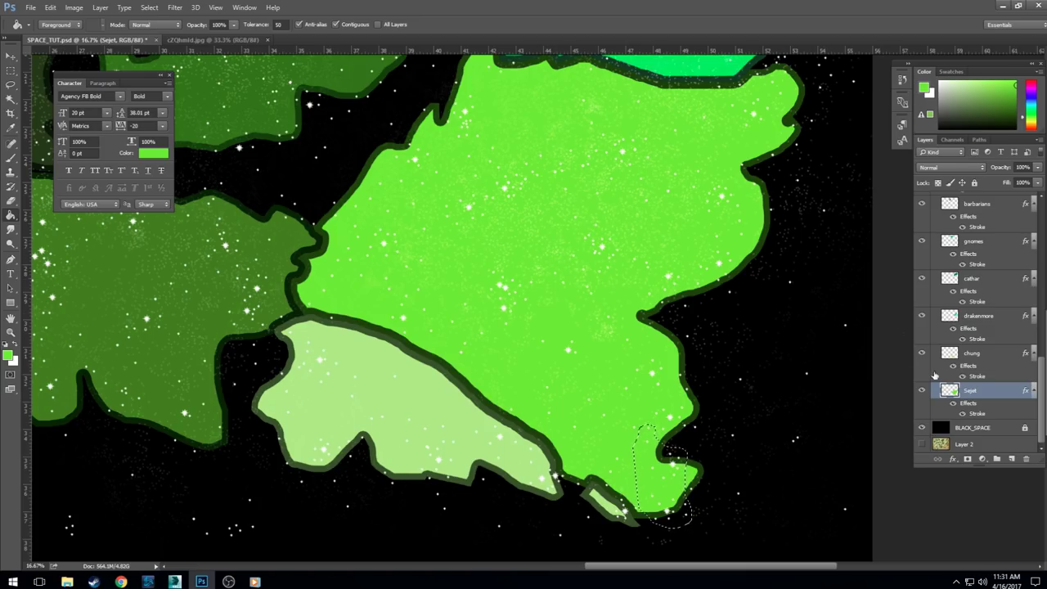
{"action": "scroll", "coordinate": [953, 365], "scroll_direction": "up", "scroll_amount": 5}
{"action": "scroll", "coordinate": [953, 365], "scroll_direction": "up", "scroll_amount": 5}
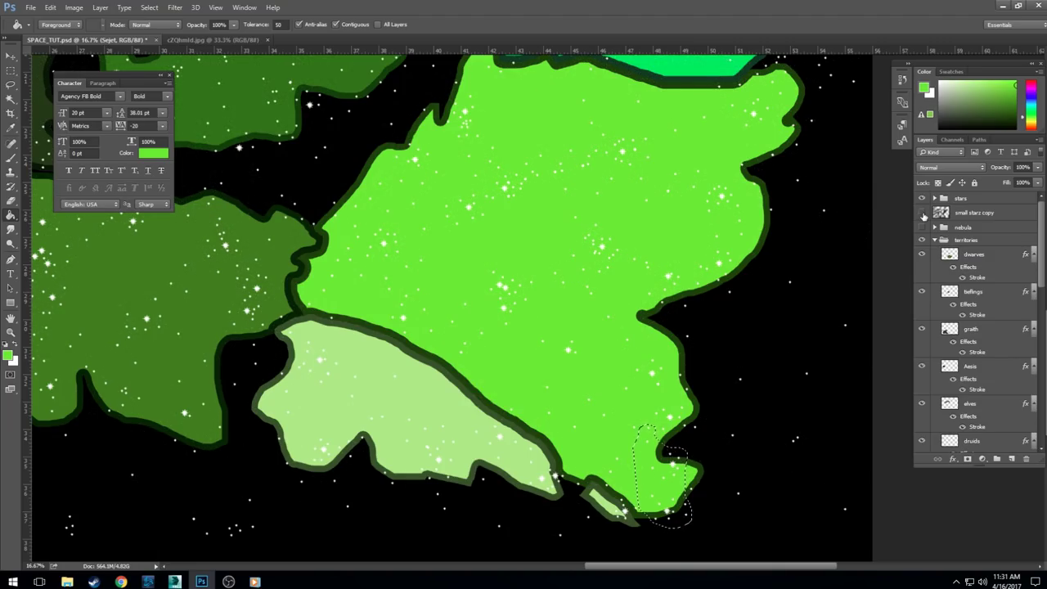
{"action": "scroll", "coordinate": [961, 288], "scroll_direction": "down", "scroll_amount": 10}
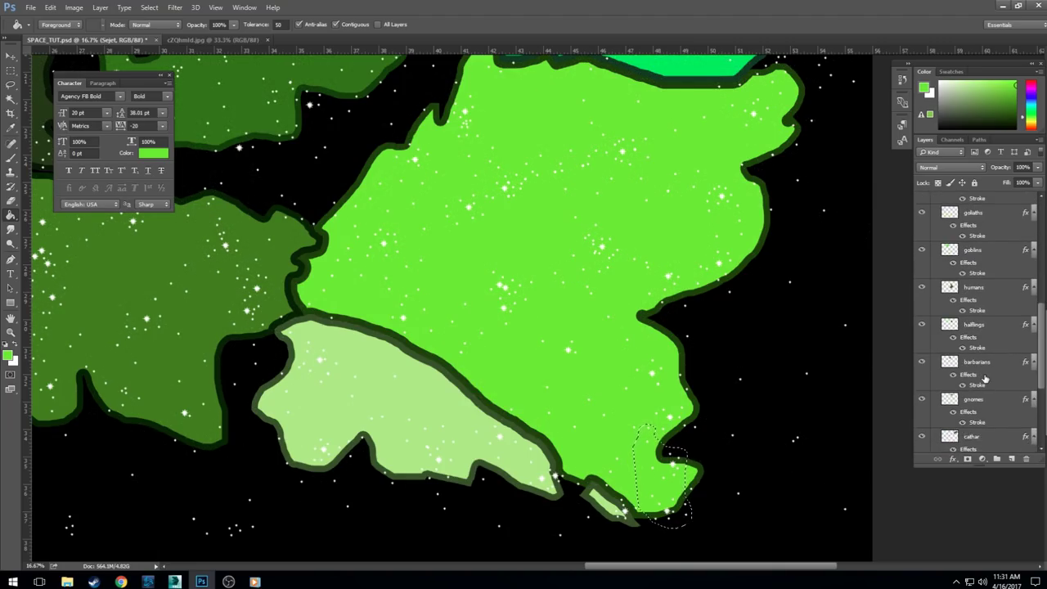
{"action": "scroll", "coordinate": [984, 380], "scroll_direction": "down", "scroll_amount": 3}
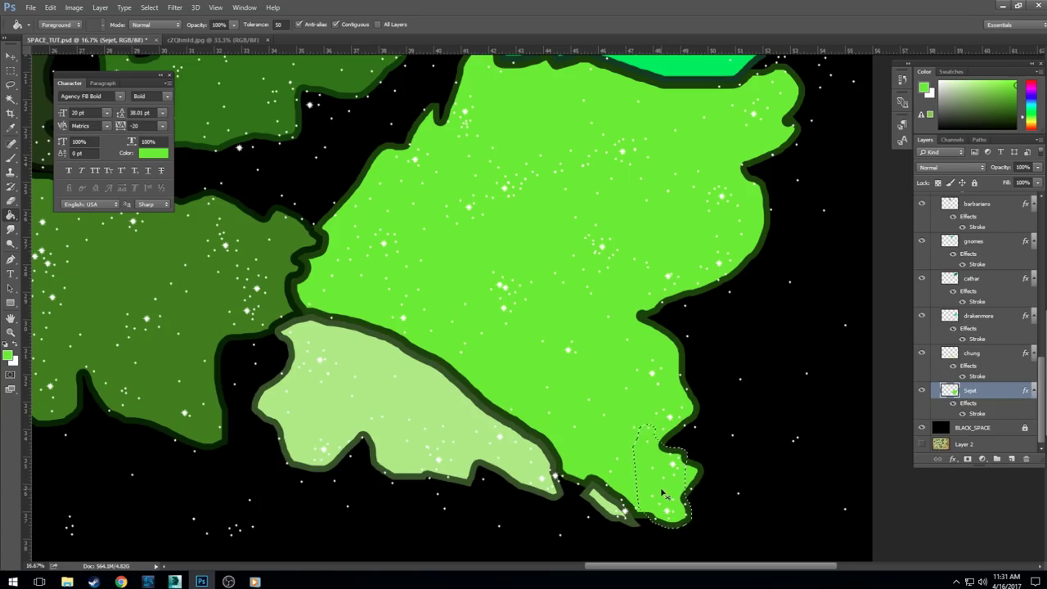
{"action": "key", "text": "ctrl+d"}
Step: Rasterize the layer style of the Sejet layer so its stroke becomes part of the pixels
{"action": "left_click_drag", "start_coordinate": [594, 128], "coordinate": [565, 168]}
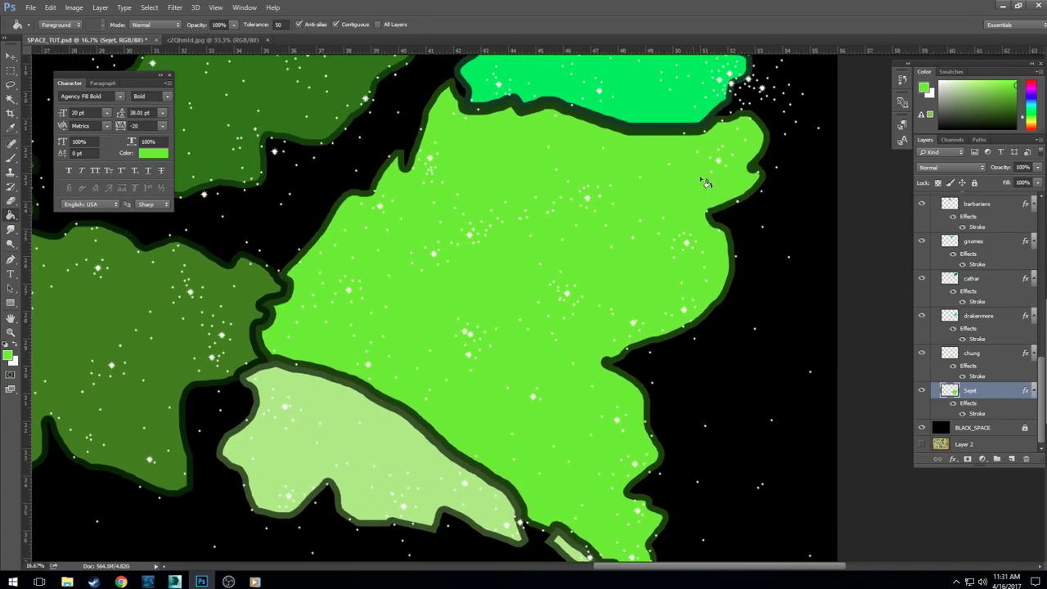
{"action": "right_click", "coordinate": [975, 393]}
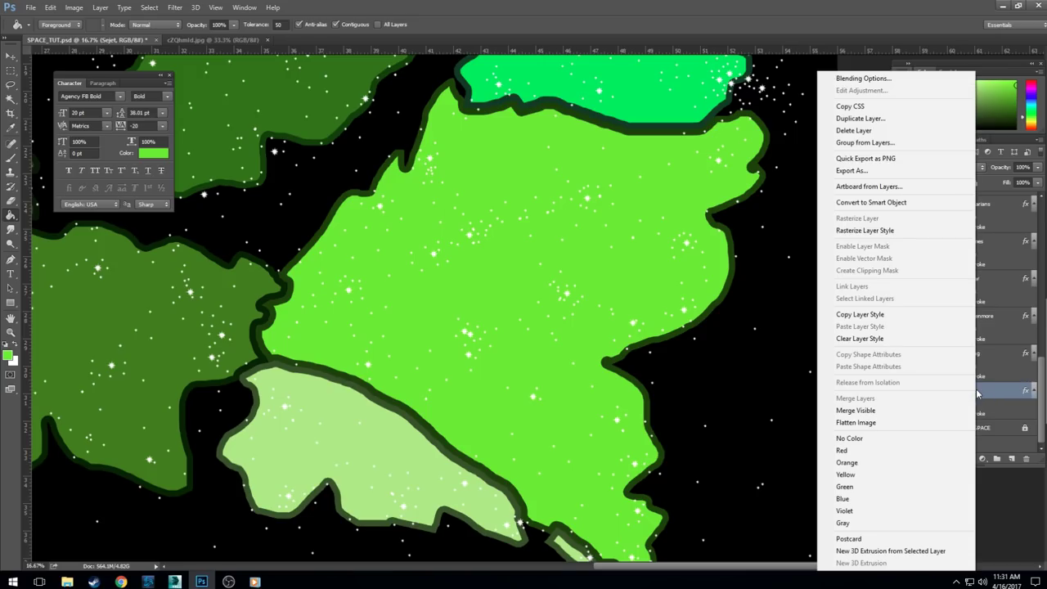
{"action": "left_click", "coordinate": [878, 235]}
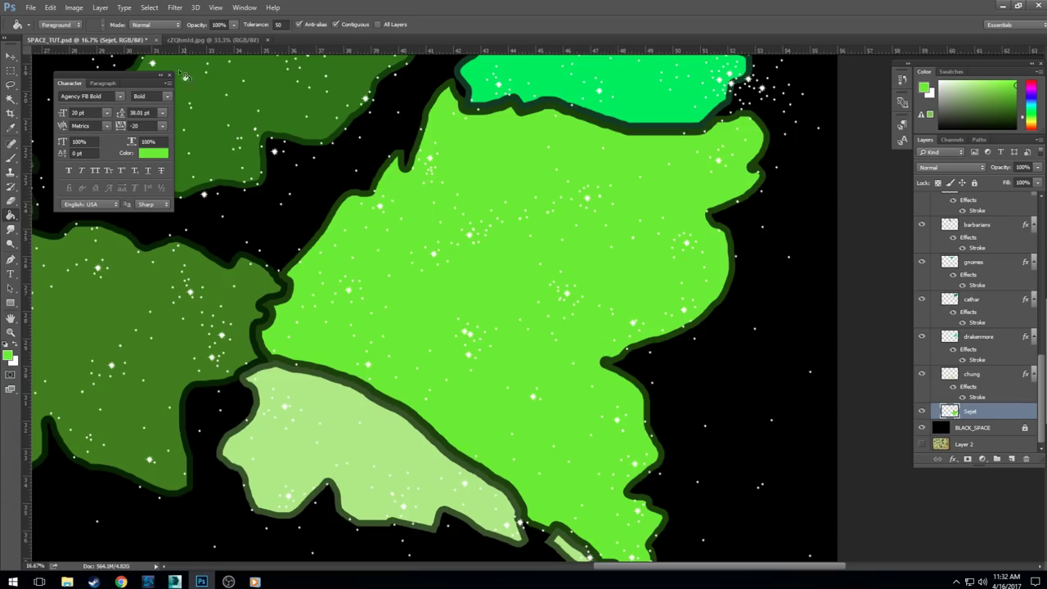
Step: Colorize the Sejet layer orange with a Hue/Saturation adjustment using hue 27 and saturation 100
{"action": "left_click", "coordinate": [73, 9]}
{"action": "mouse_move", "coordinate": [81, 36]}
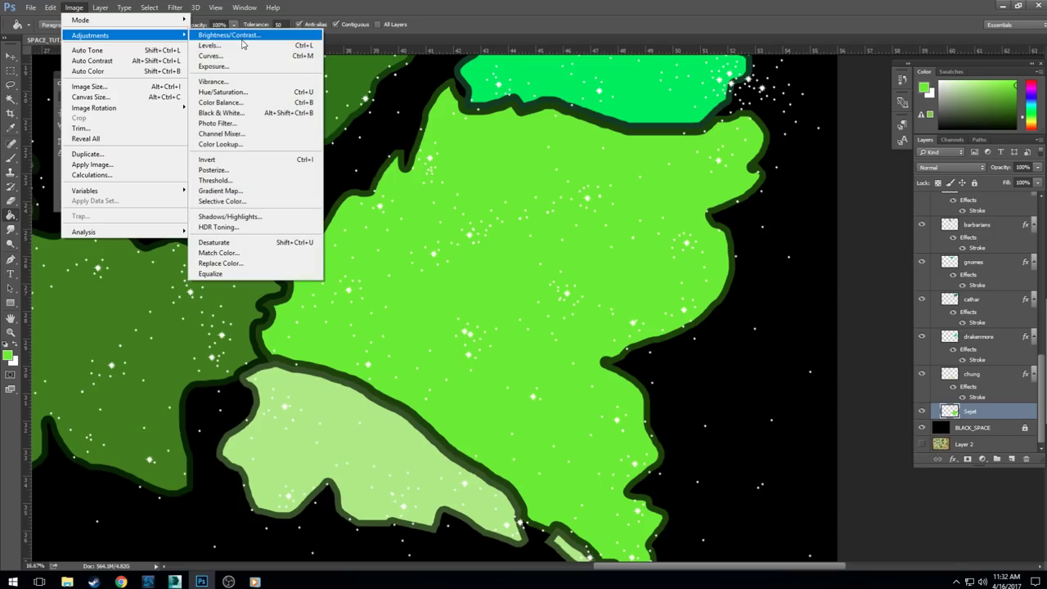
{"action": "left_click", "coordinate": [235, 92]}
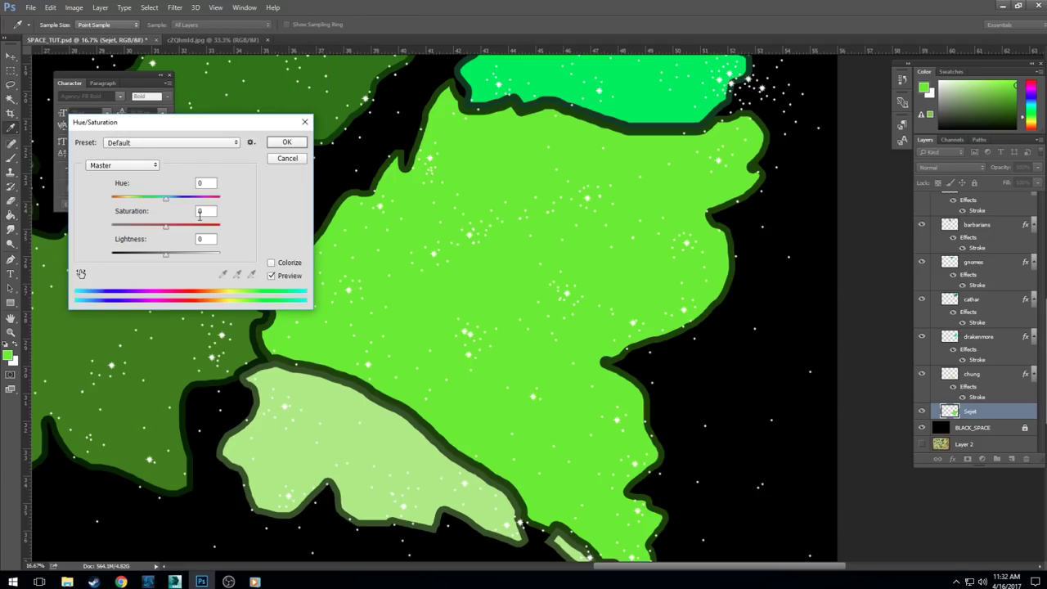
{"action": "left_click", "coordinate": [272, 264]}
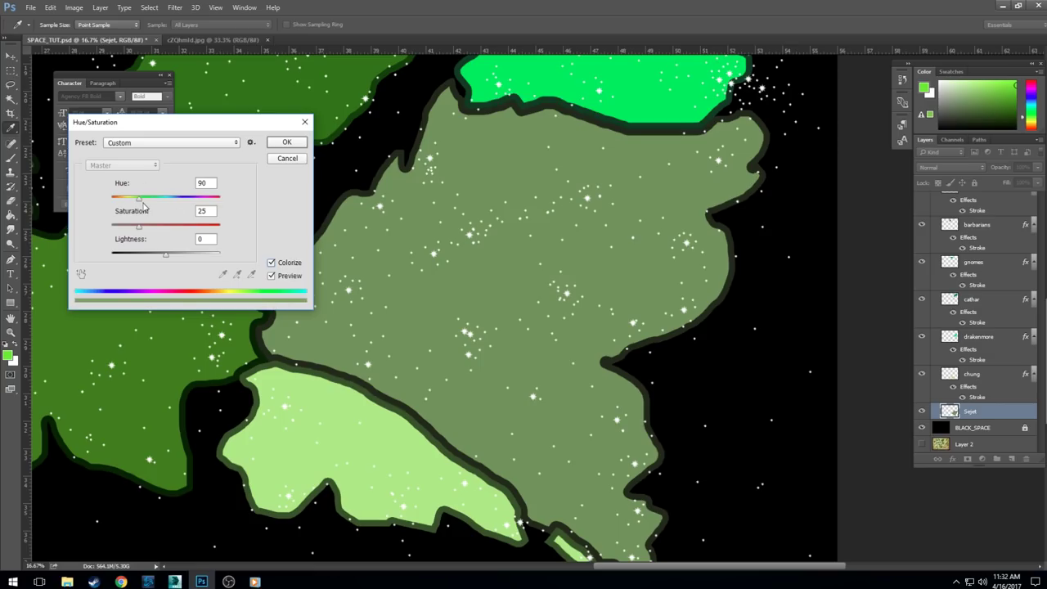
{"action": "left_click_drag", "start_coordinate": [144, 206], "coordinate": [119, 204]}
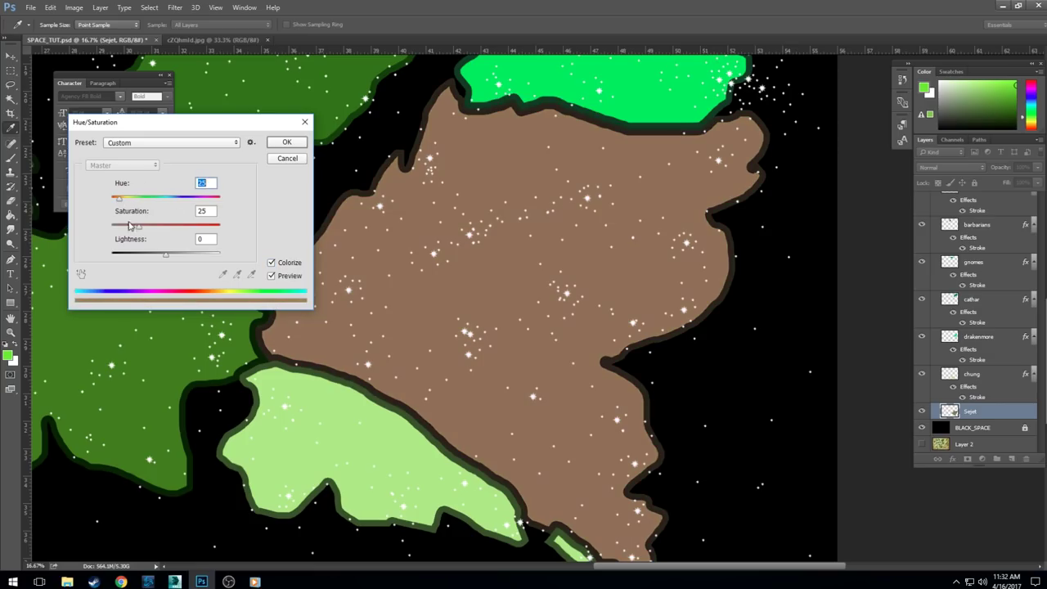
{"action": "left_click_drag", "start_coordinate": [191, 227], "coordinate": [231, 234]}
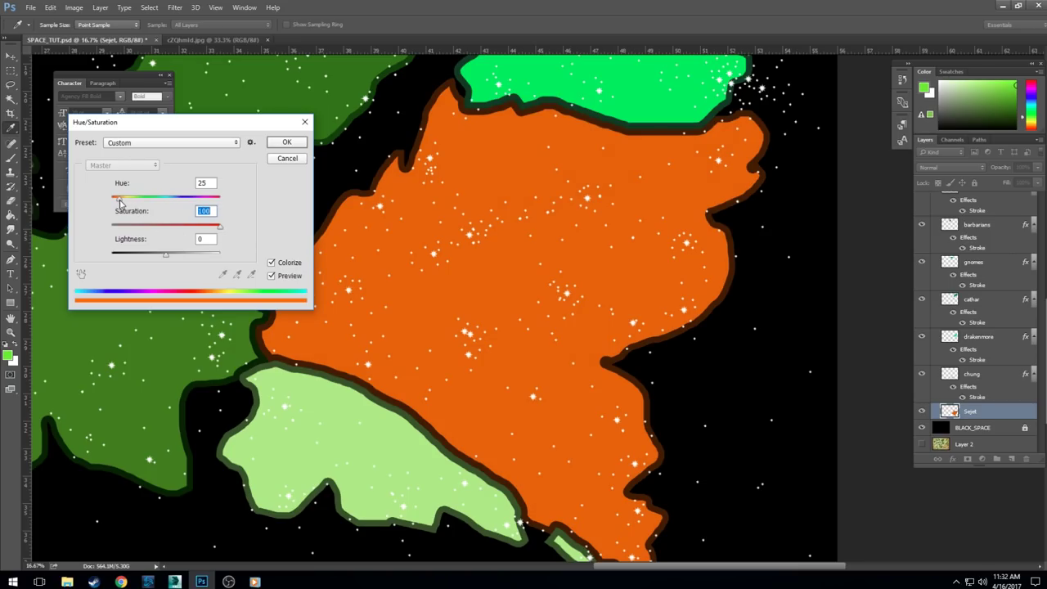
{"action": "left_click_drag", "start_coordinate": [119, 200], "coordinate": [120, 201]}
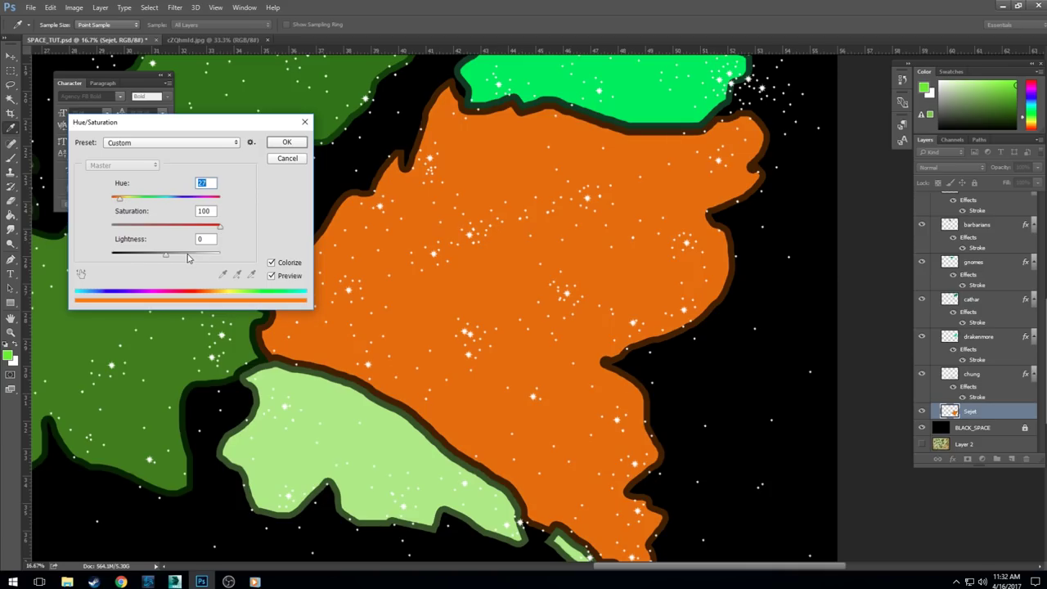
{"action": "left_click_drag", "start_coordinate": [188, 257], "coordinate": [165, 256]}
{"action": "left_click", "coordinate": [280, 145]}
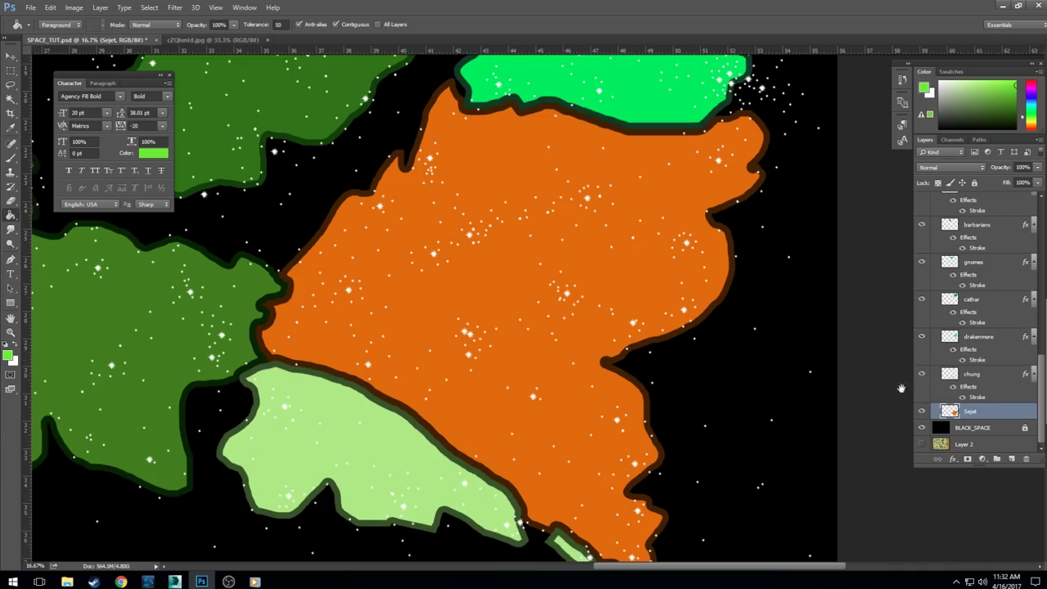
Step: Select the chung layer and outline a freehand lasso selection around the southeastern tip of its large light green piece
{"action": "left_click", "coordinate": [988, 374]}
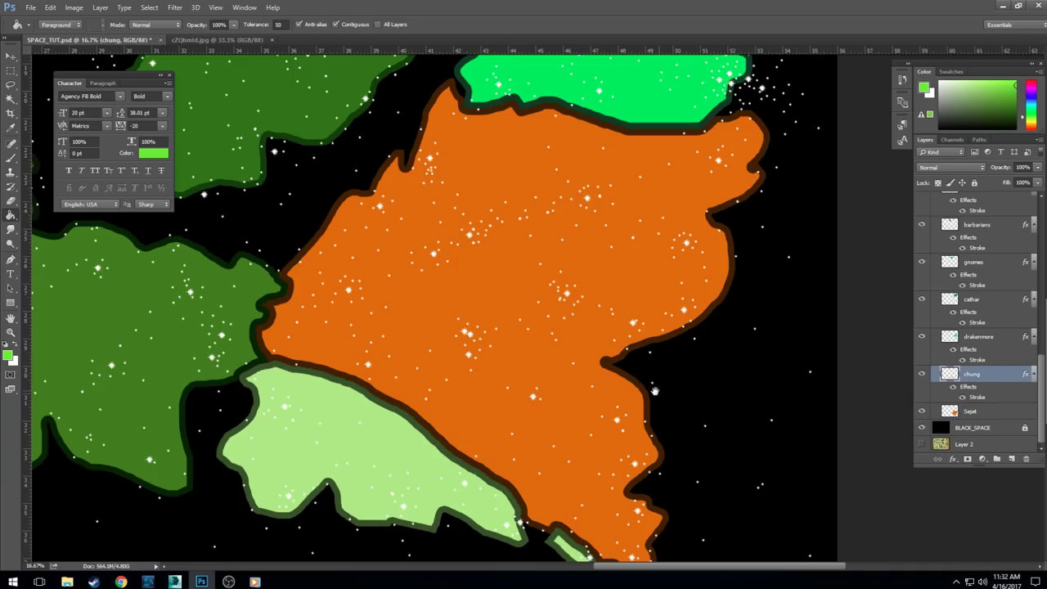
{"action": "left_click_drag", "start_coordinate": [654, 391], "coordinate": [702, 242]}
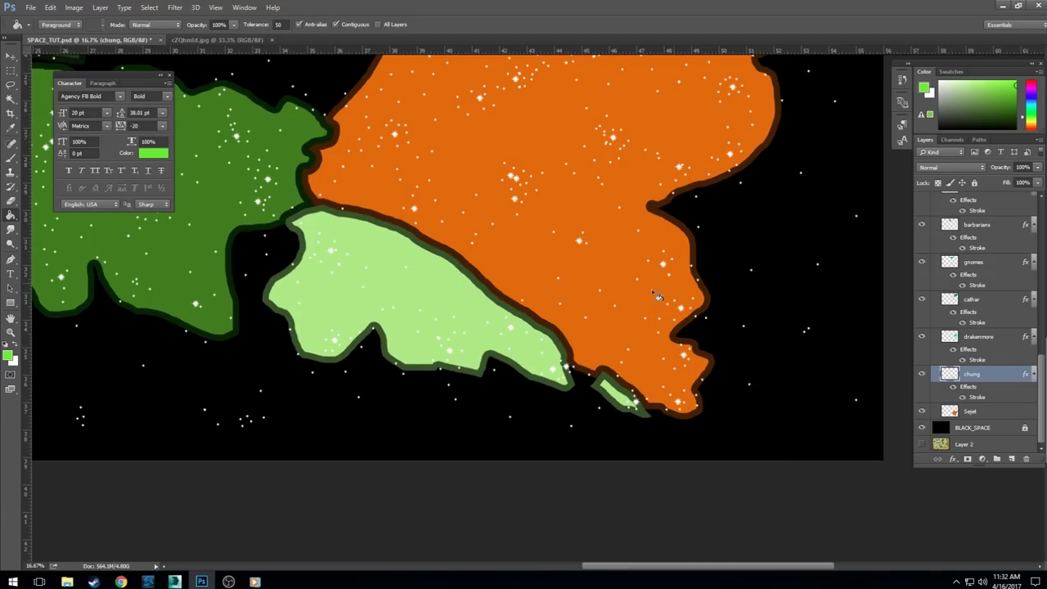
{"action": "left_click", "coordinate": [11, 84]}
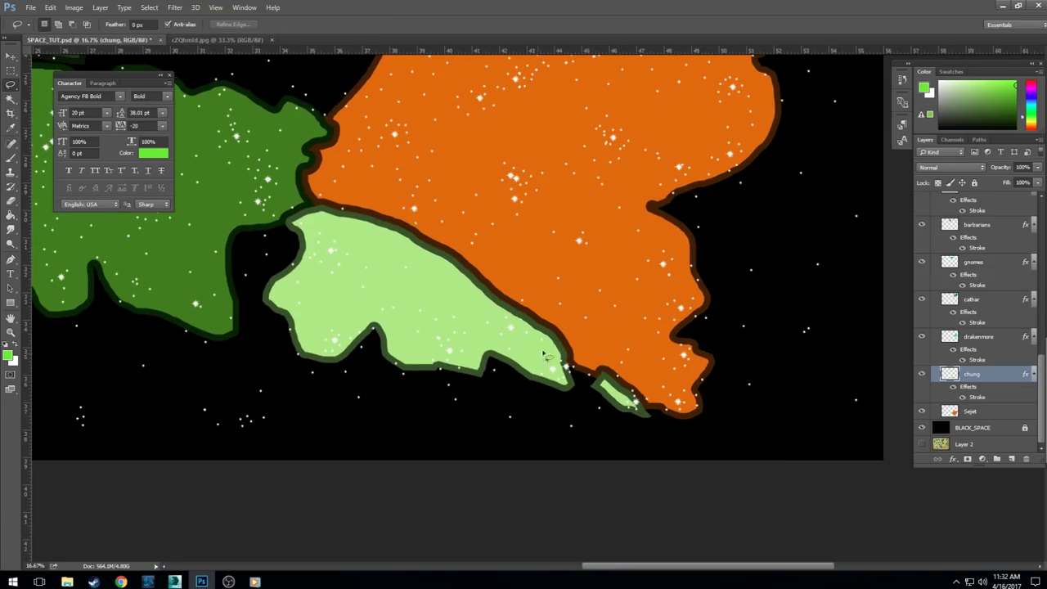
{"action": "mouse_move", "coordinate": [550, 347]}
{"action": "left_mouse_down"}
{"action": "mouse_move", "coordinate": [577, 368]}
{"action": "mouse_move", "coordinate": [579, 383]}
{"action": "mouse_move", "coordinate": [561, 386]}
{"action": "mouse_move", "coordinate": [536, 347]}
{"action": "left_mouse_up"}
{"action": "mouse_move", "coordinate": [598, 380]}
{"action": "left_mouse_down"}
{"action": "mouse_move", "coordinate": [658, 419]}
{"action": "mouse_move", "coordinate": [659, 399]}
{"action": "mouse_move", "coordinate": [635, 382]}
{"action": "mouse_move", "coordinate": [624, 399]}
{"action": "left_mouse_up"}
{"action": "key", "text": "ctrl+z"}
Step: Fill the selected tip of the chung territory with its own sampled light green, deselect, and rasterize the chung layer's style
{"action": "left_click", "coordinate": [13, 217]}
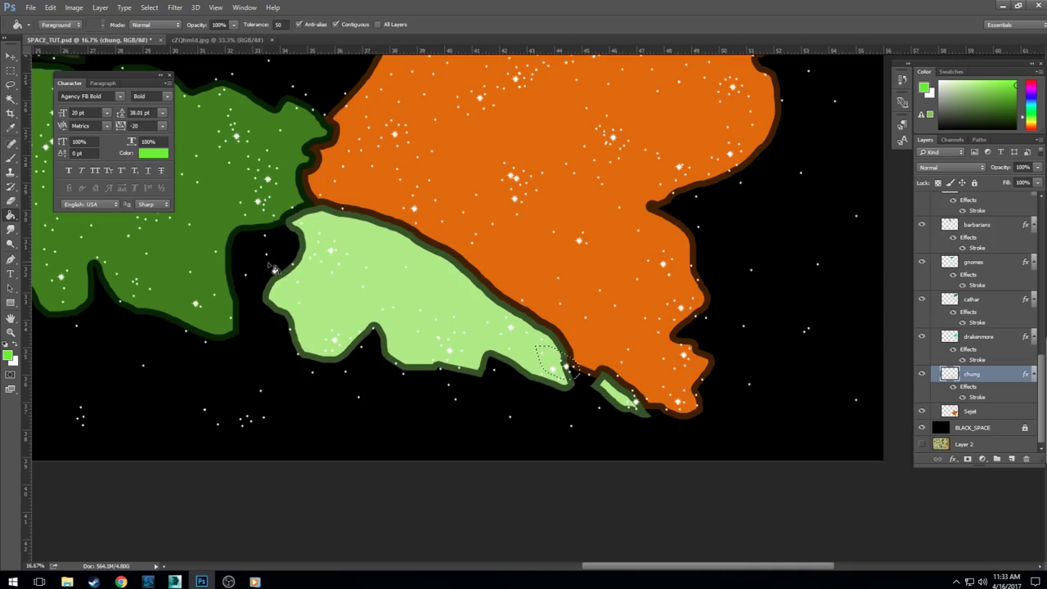
{"action": "left_click", "coordinate": [444, 274], "text": "alt"}
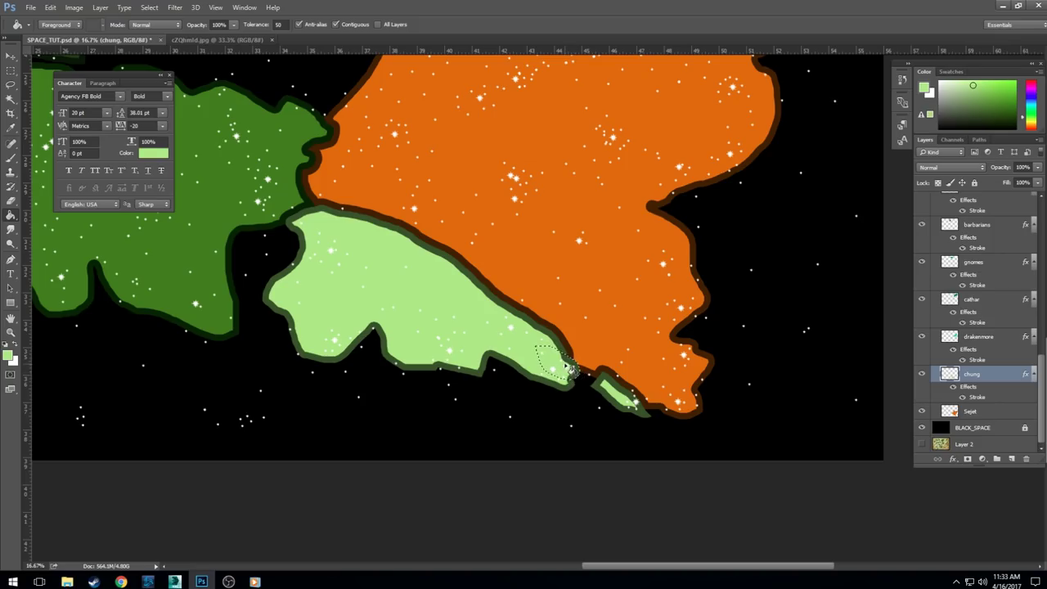
{"action": "key", "text": "ctrl+d"}
{"action": "right_click", "coordinate": [983, 374]}
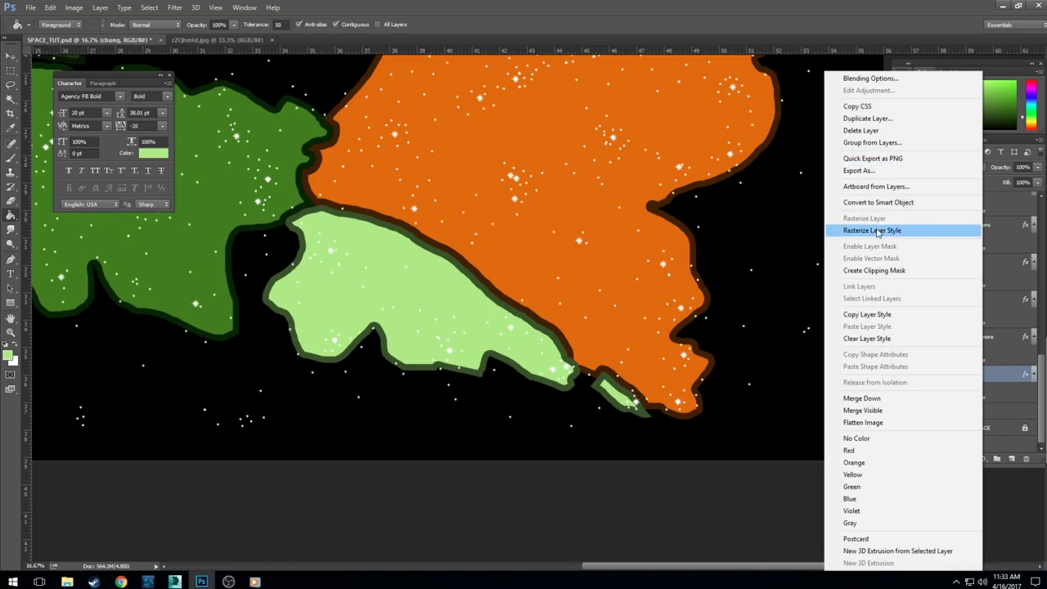
{"action": "left_click", "coordinate": [877, 231]}
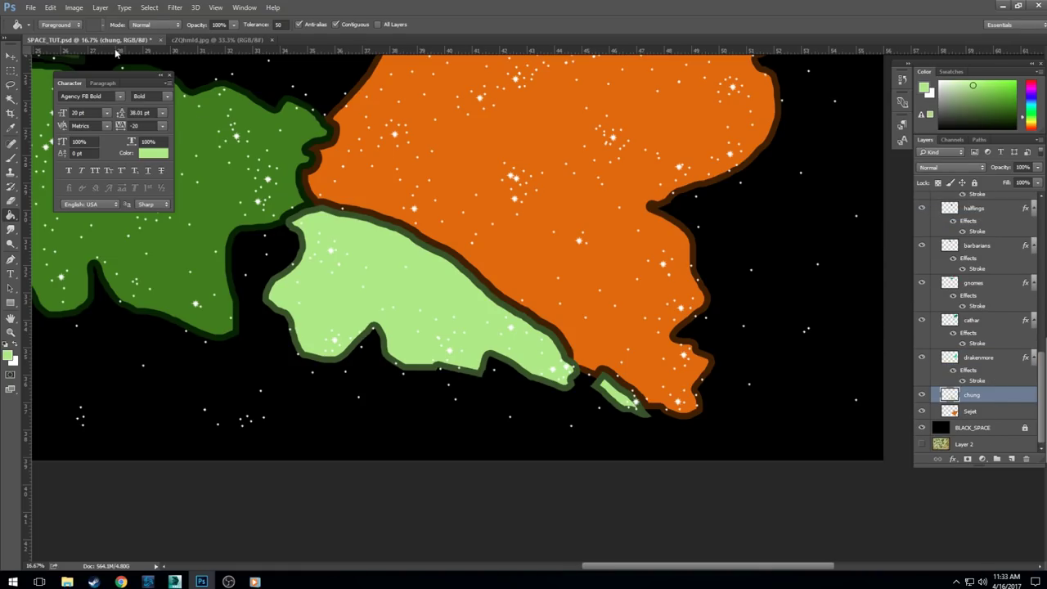
Step: Colorize the chung layer golden yellow with hue 42, saturation 85 and lightness -30, and merge it into the Sejet layer
{"action": "left_click", "coordinate": [73, 8]}
{"action": "mouse_move", "coordinate": [90, 35]}
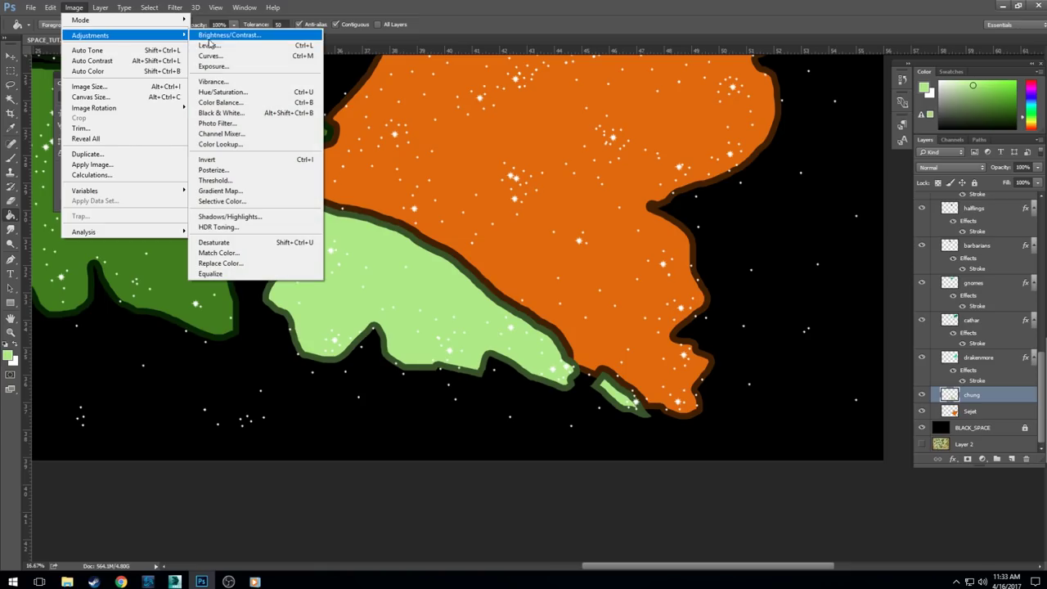
{"action": "left_click", "coordinate": [239, 92]}
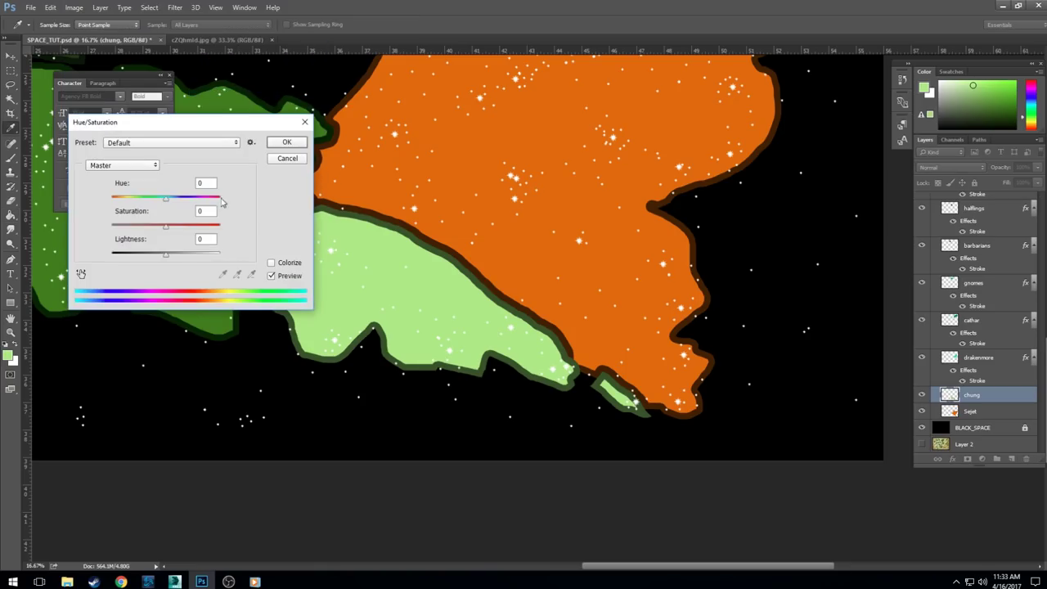
{"action": "left_click", "coordinate": [271, 263]}
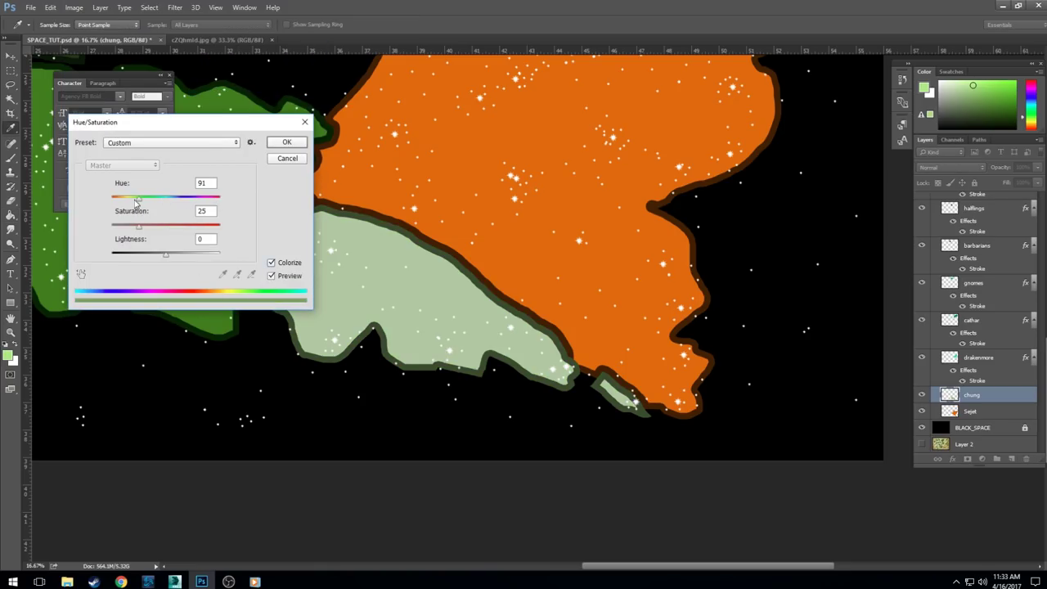
{"action": "left_click_drag", "start_coordinate": [135, 202], "coordinate": [124, 201]}
{"action": "left_click_drag", "start_coordinate": [168, 228], "coordinate": [205, 231]}
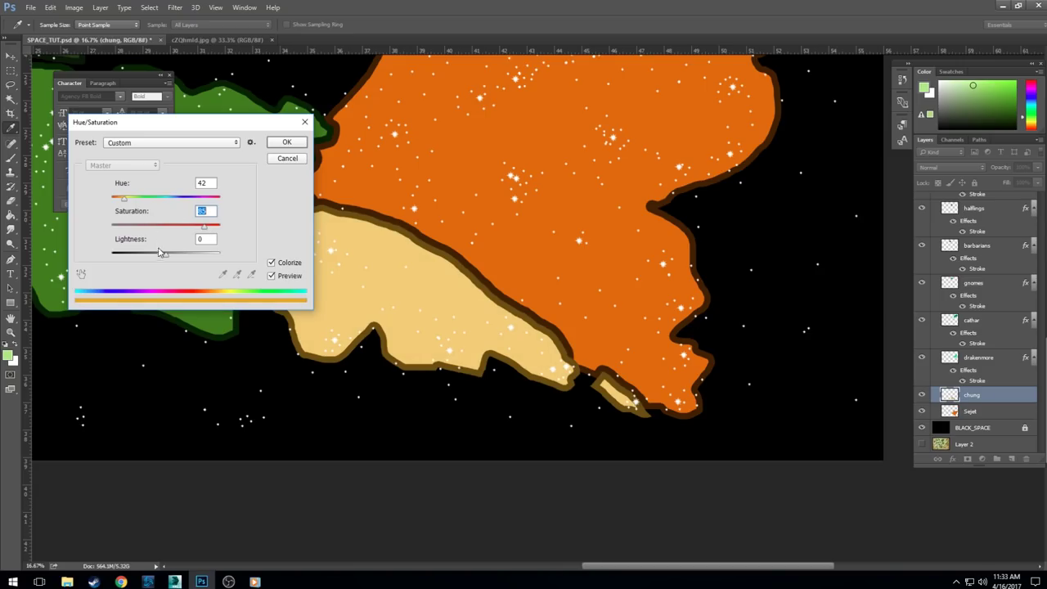
{"action": "left_click_drag", "start_coordinate": [158, 255], "coordinate": [150, 257]}
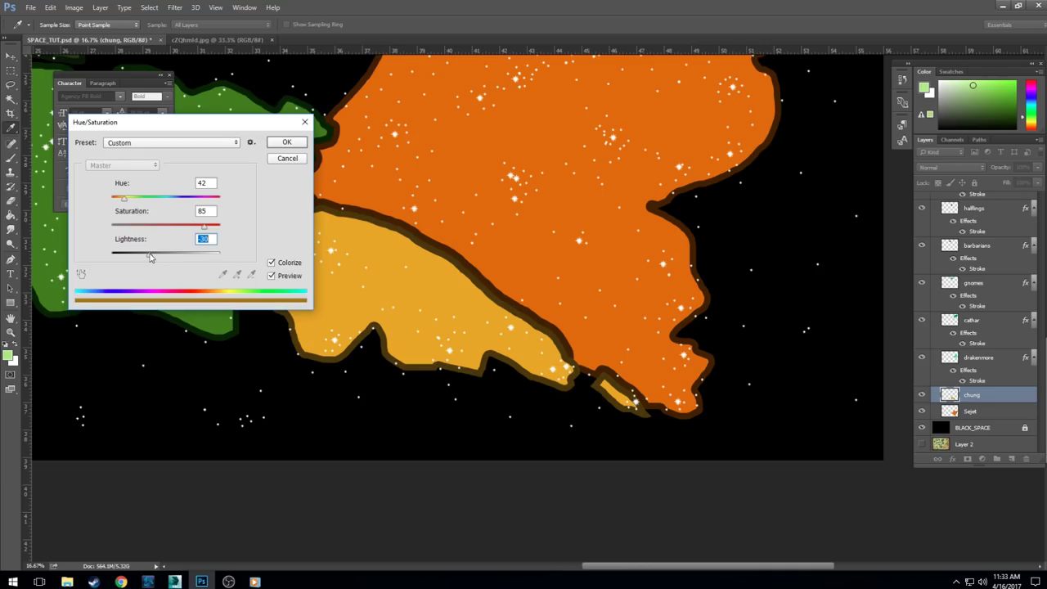
{"action": "left_click", "coordinate": [286, 143]}
{"action": "key", "text": "g"}
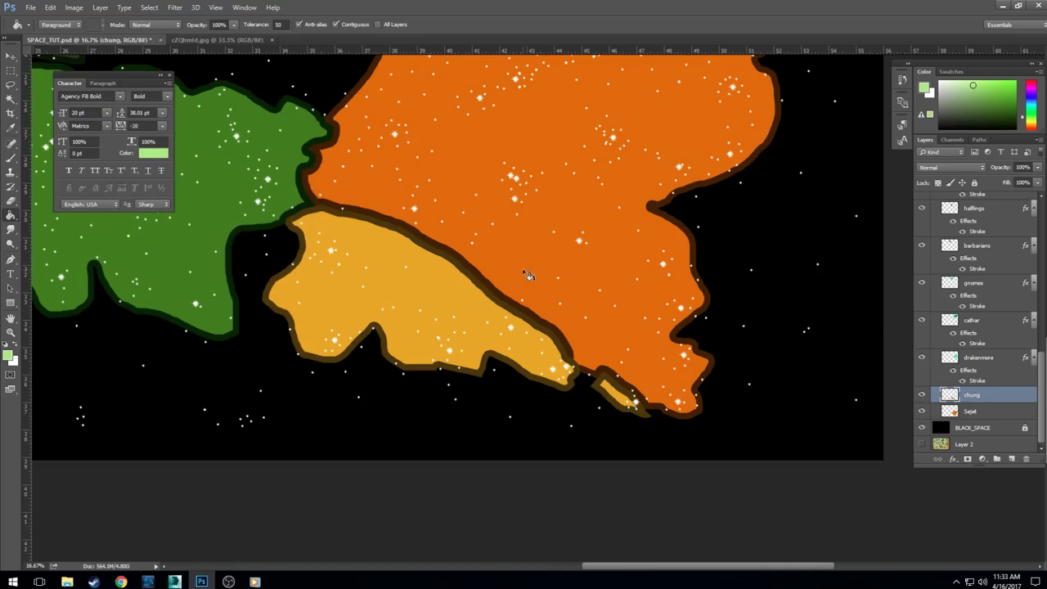
{"action": "left_click_drag", "start_coordinate": [507, 211], "coordinate": [510, 368]}
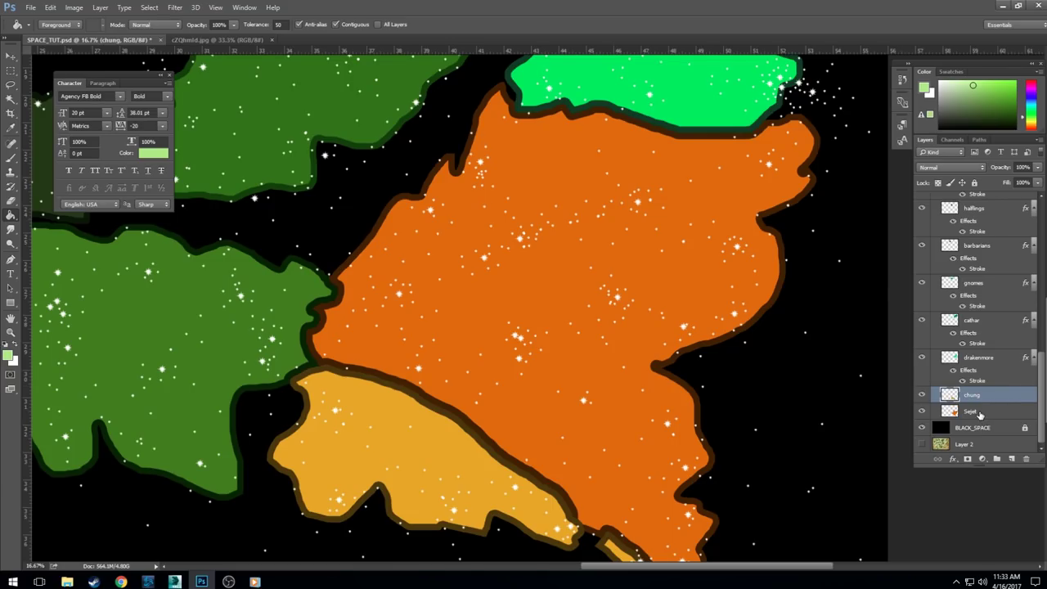
{"action": "key", "text": "ctrl+e"}
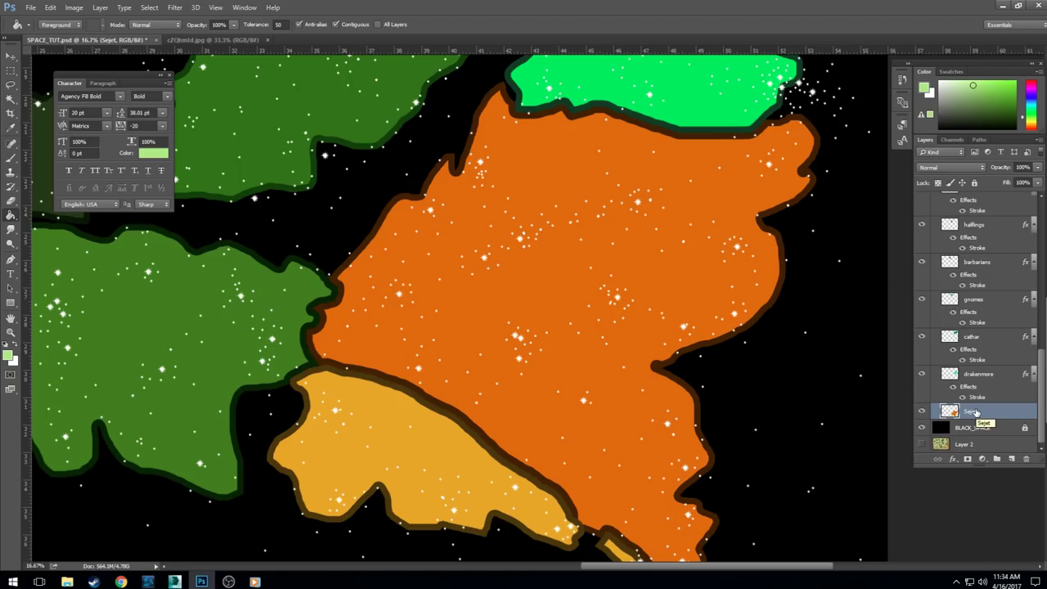
Step: Recolour the bright green drakenmore territory a muted grey-green with a Hue/Saturation adjustment and merge it into the Sejet layer
{"action": "left_click", "coordinate": [979, 378]}
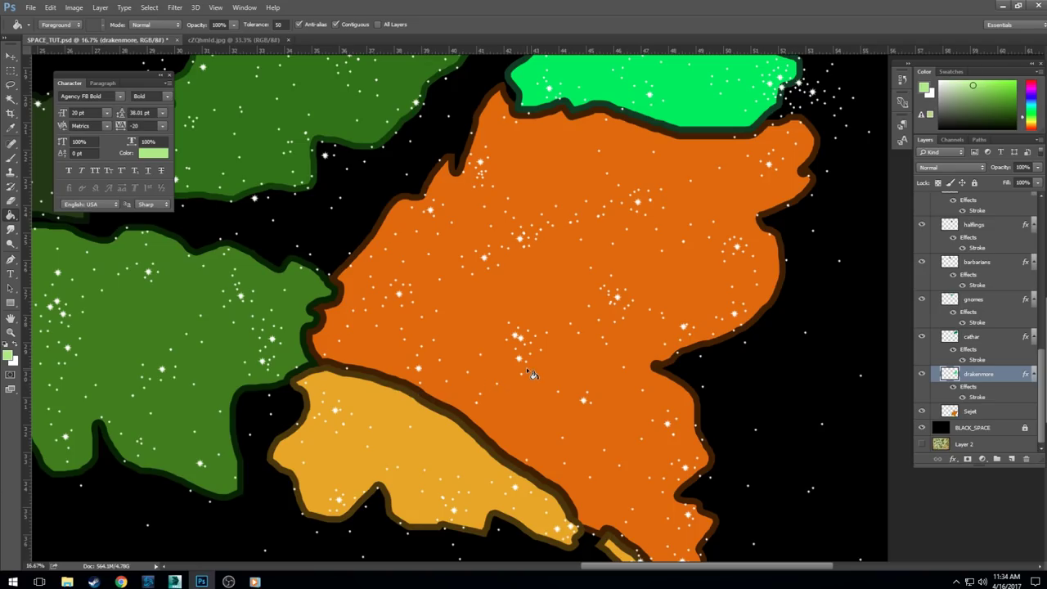
{"action": "left_click_drag", "start_coordinate": [611, 204], "coordinate": [502, 431]}
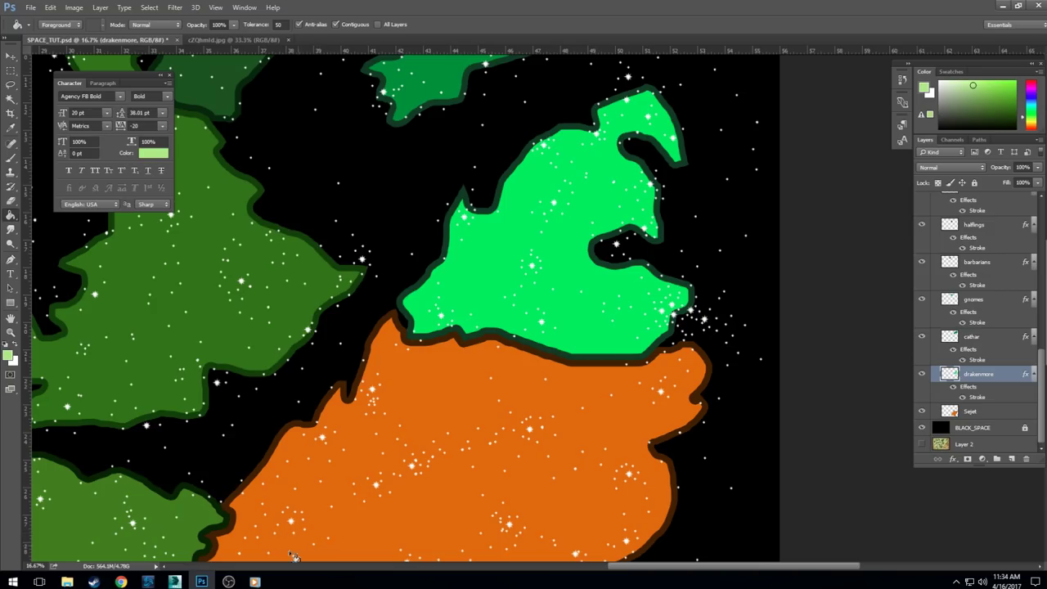
{"action": "left_click", "coordinate": [668, 193], "text": "alt"}
{"action": "key", "text": "ctrl+u"}
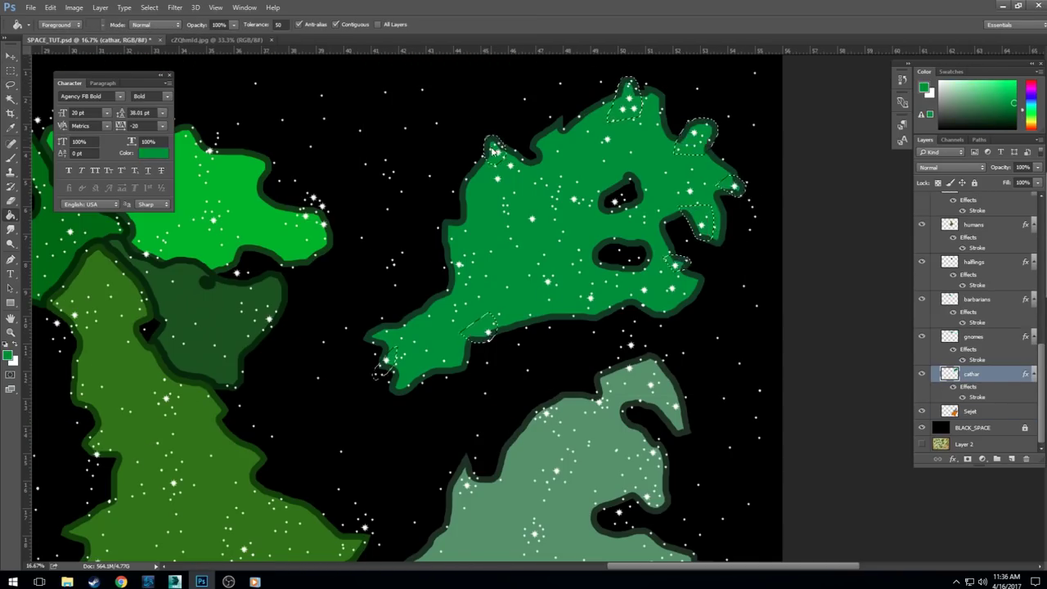
Step: Recolour the remaining territories in distinct colours, with cathar purple and goblins olive, and merge them all into the Sejet layer
{"action": "key", "text": "ctrl+alt+u"}
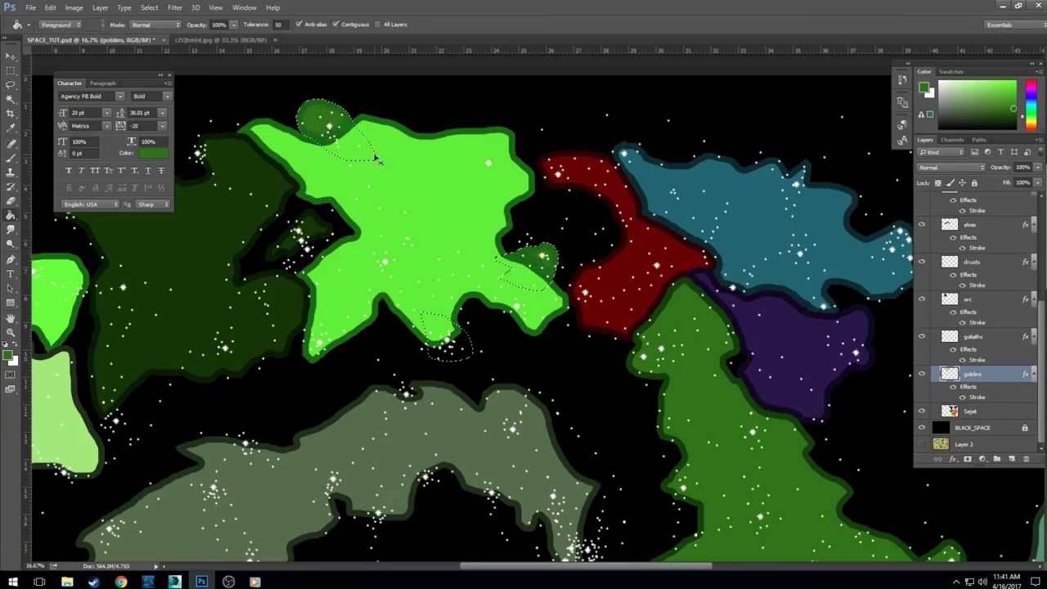
{"action": "left_click_drag", "start_coordinate": [423, 154], "coordinate": [431, 236]}
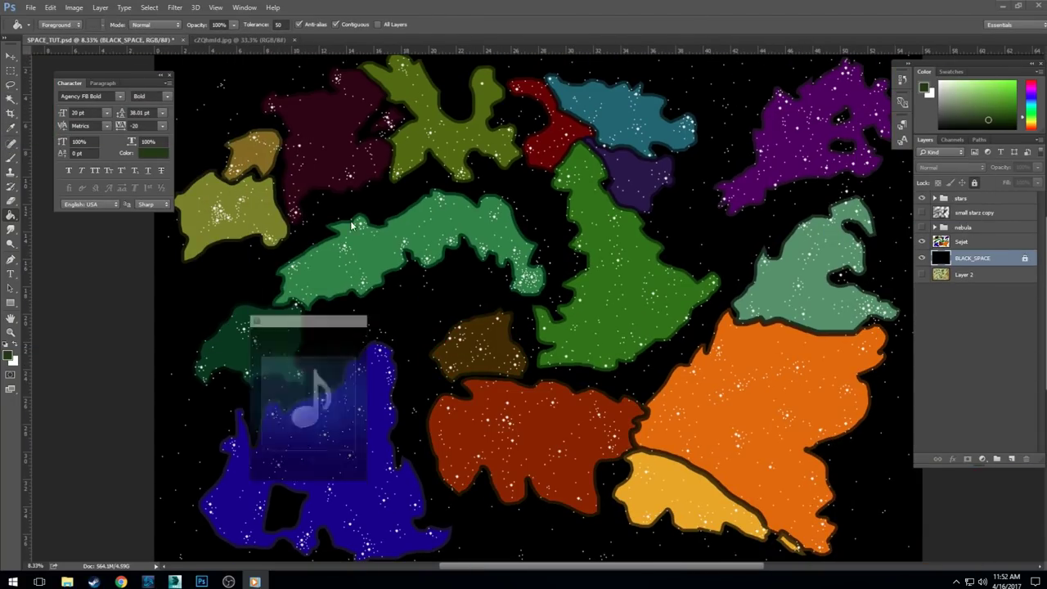
Step: Show the small starz copy layer and the nebula group over the whole map
{"action": "left_click", "coordinate": [922, 213]}
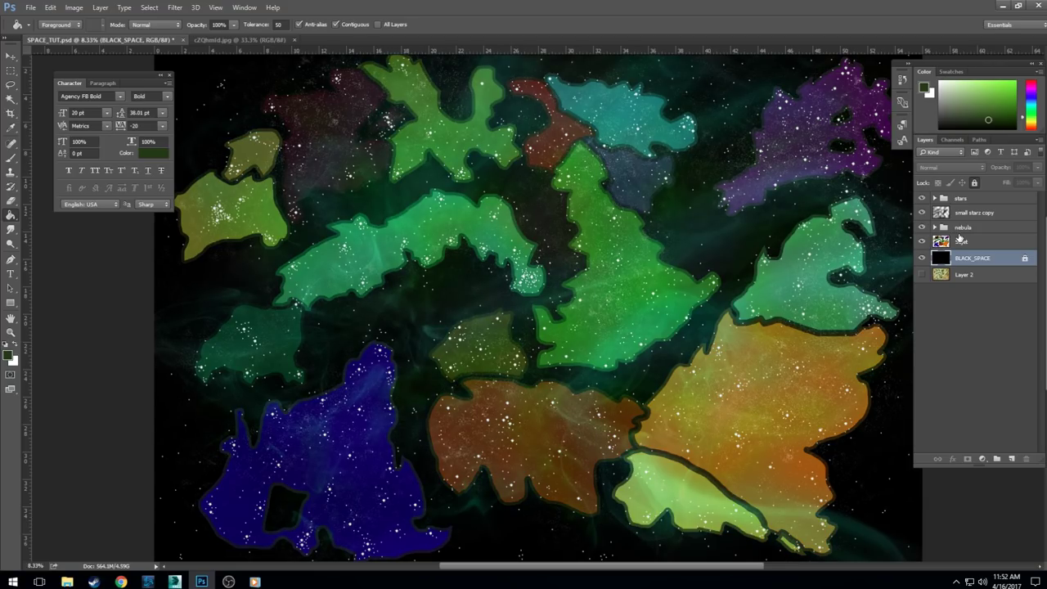
{"action": "key", "text": "ctrl+minus"}
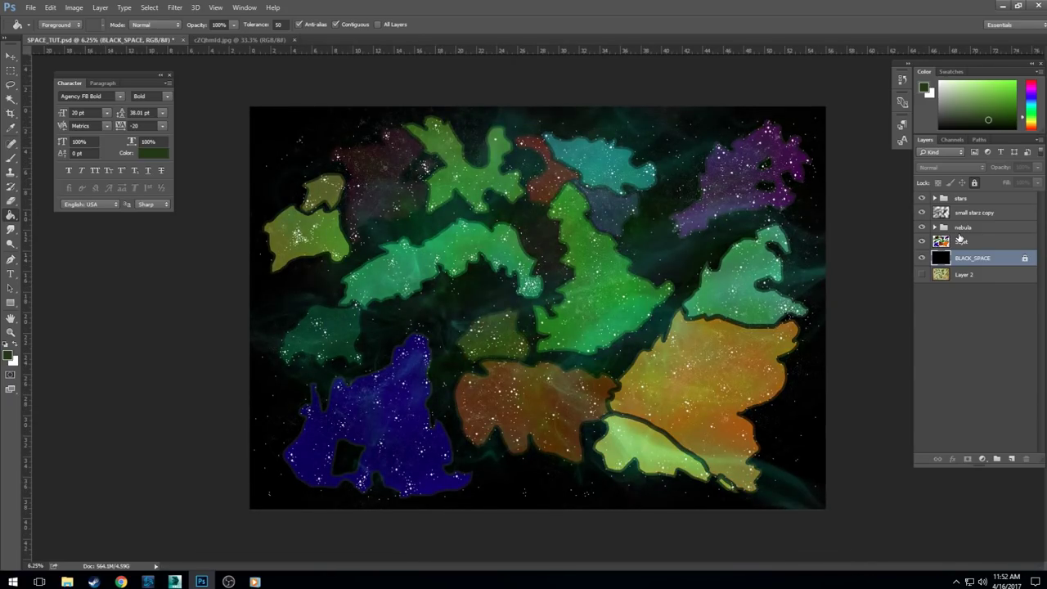
Step: Set the merged Sejet layer's blend mode to Screen and its opacity to 67%
{"action": "left_click", "coordinate": [962, 241]}
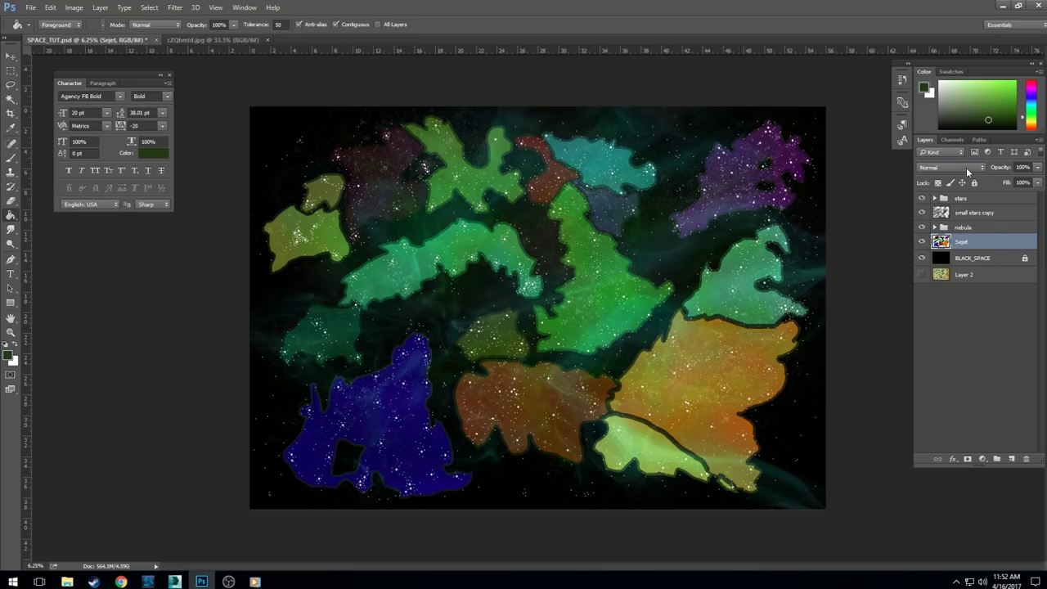
{"action": "left_click", "coordinate": [967, 171]}
{"action": "left_click", "coordinate": [940, 241]}
{"action": "left_click", "coordinate": [1036, 168]}
{"action": "left_click_drag", "start_coordinate": [1012, 182], "coordinate": [1002, 183]}
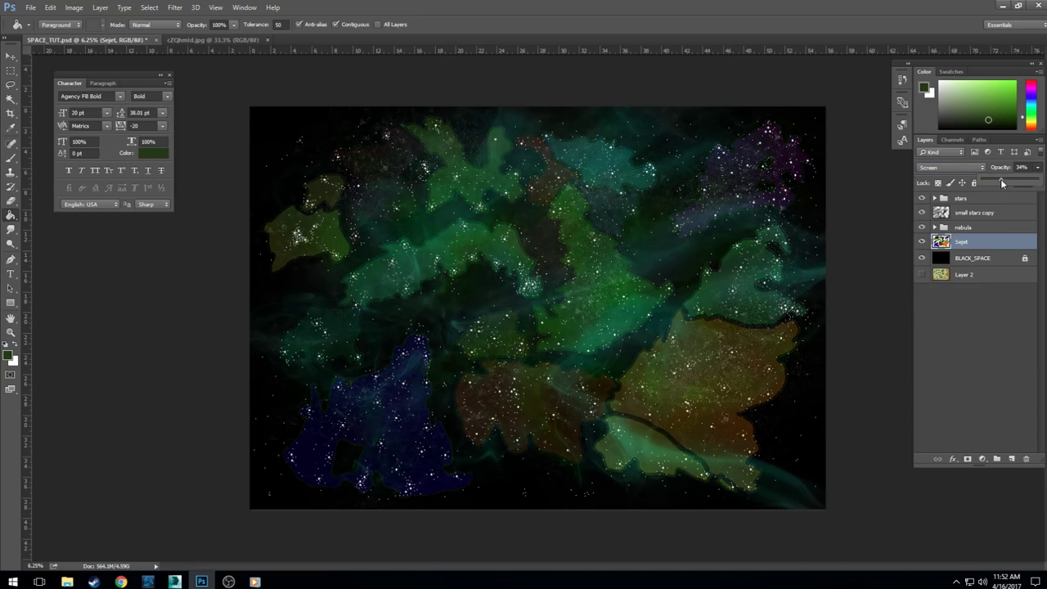
{"action": "left_click_drag", "start_coordinate": [1001, 181], "coordinate": [1020, 179]}
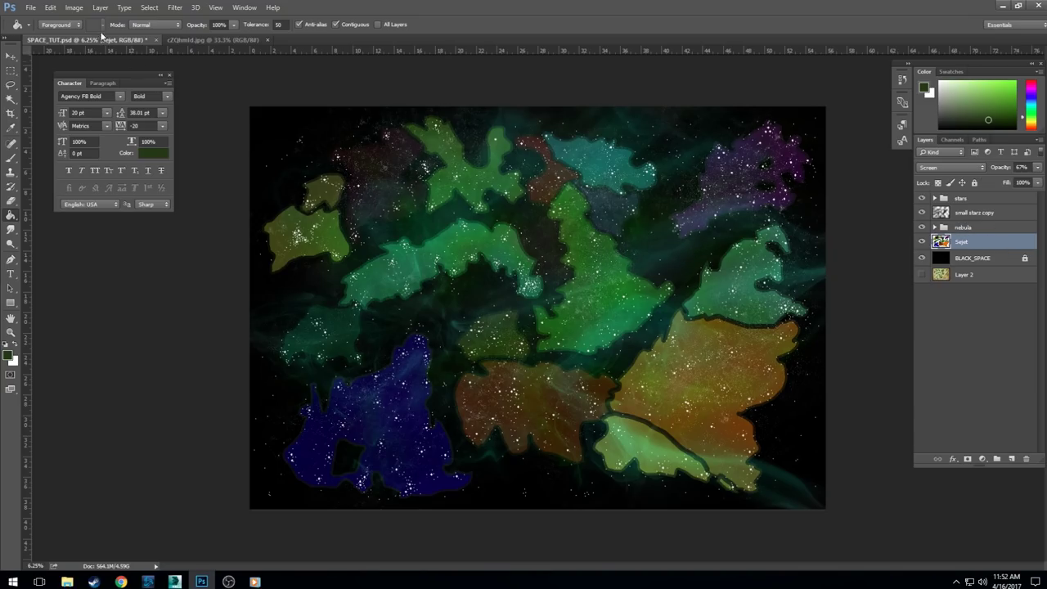
Step: Start a Hue/Saturation adjustment on the Sejet layer and try several hue shifts, ending at hue -98 with saturation +58
{"action": "left_click", "coordinate": [73, 7]}
{"action": "mouse_move", "coordinate": [93, 36]}
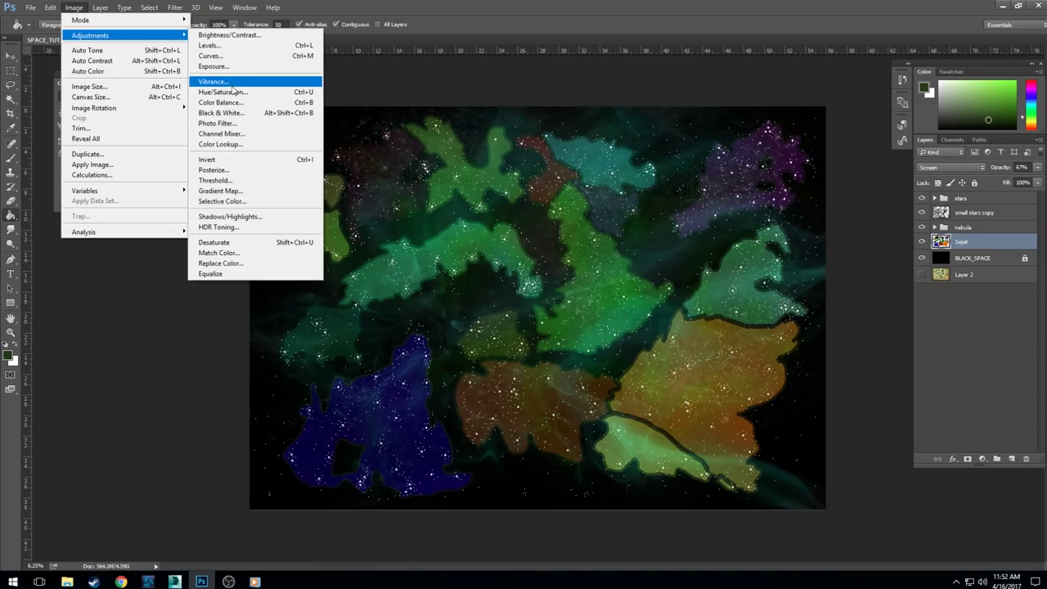
{"action": "left_click", "coordinate": [233, 92]}
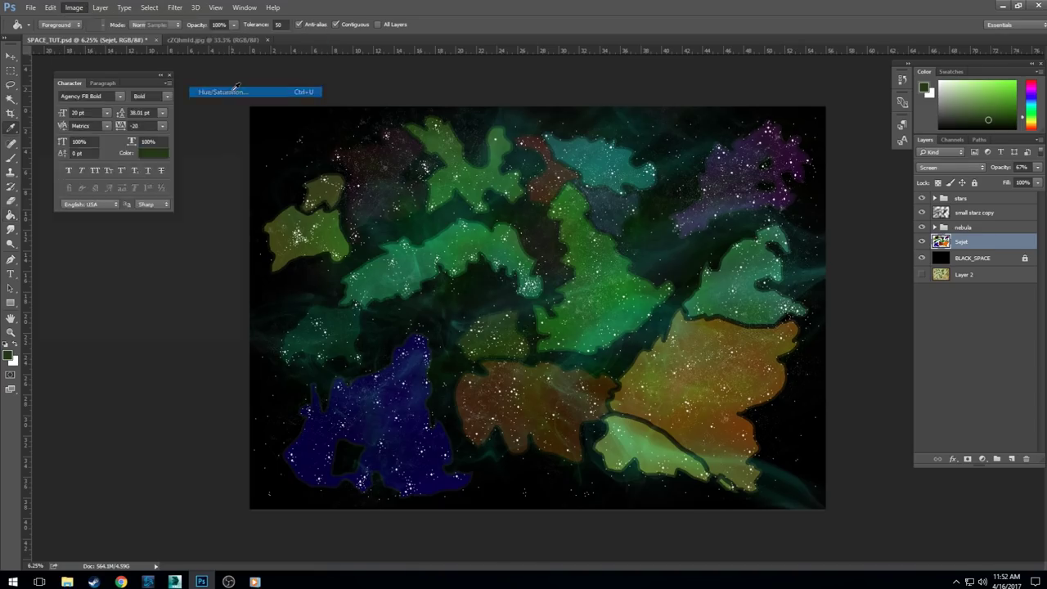
{"action": "left_click_drag", "start_coordinate": [98, 235], "coordinate": [92, 236]}
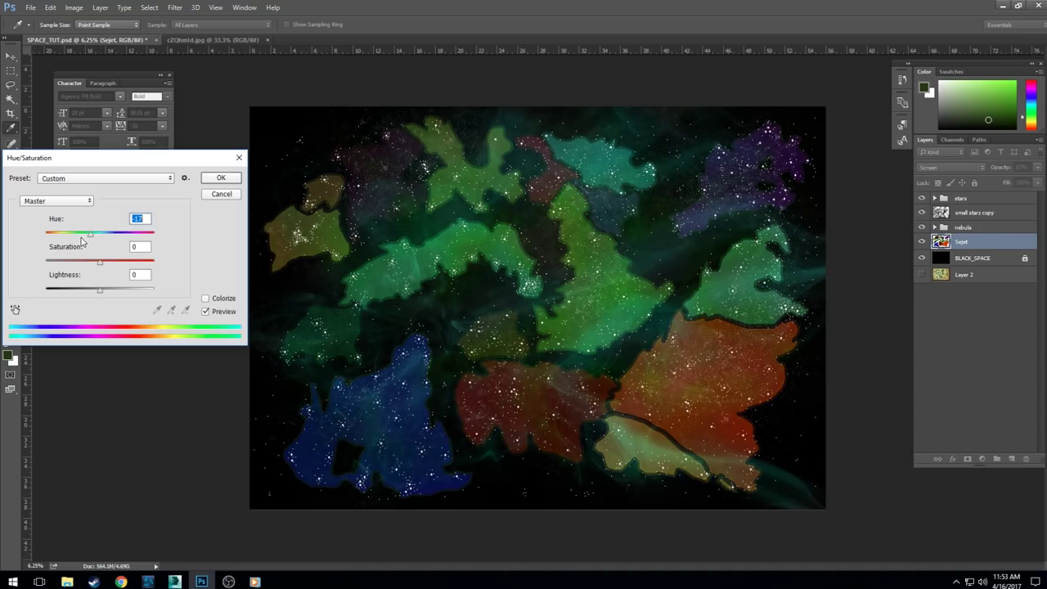
{"action": "left_click", "coordinate": [80, 237]}
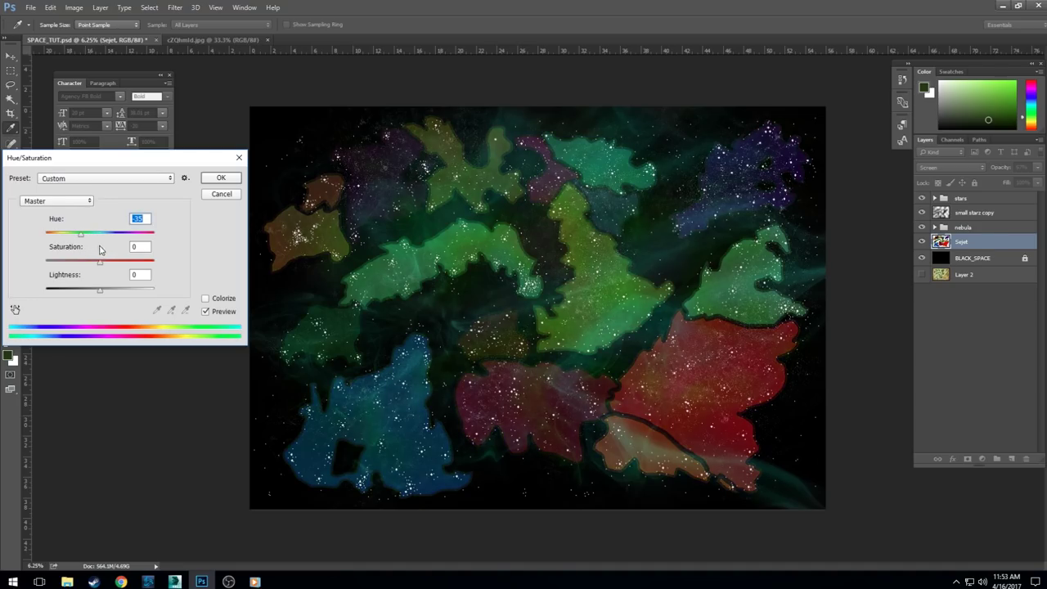
{"action": "left_click_drag", "start_coordinate": [127, 235], "coordinate": [131, 262]}
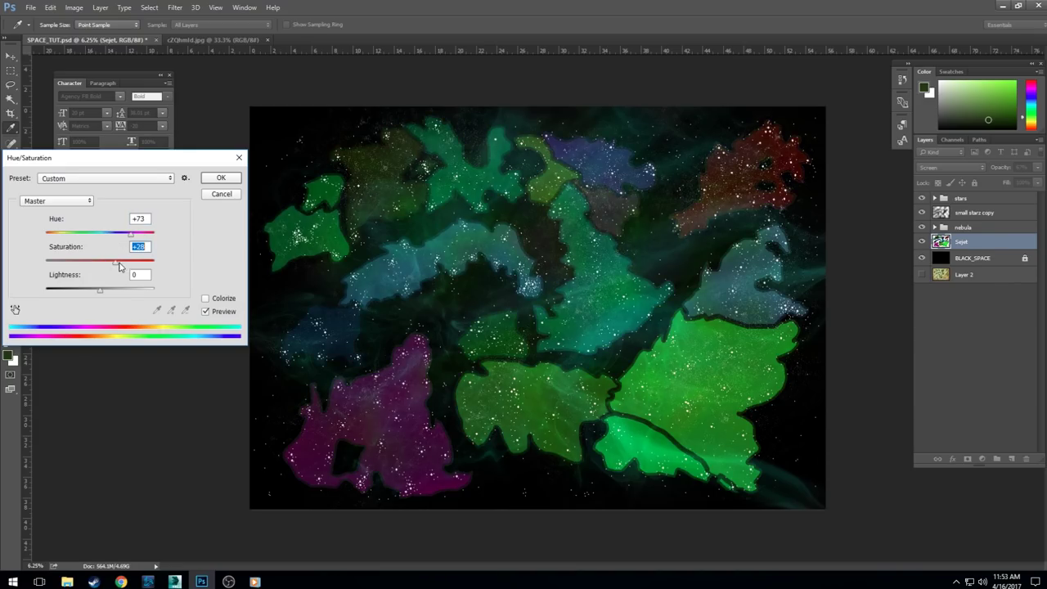
{"action": "left_click", "coordinate": [86, 237]}
{"action": "left_click_drag", "start_coordinate": [82, 237], "coordinate": [64, 236]}
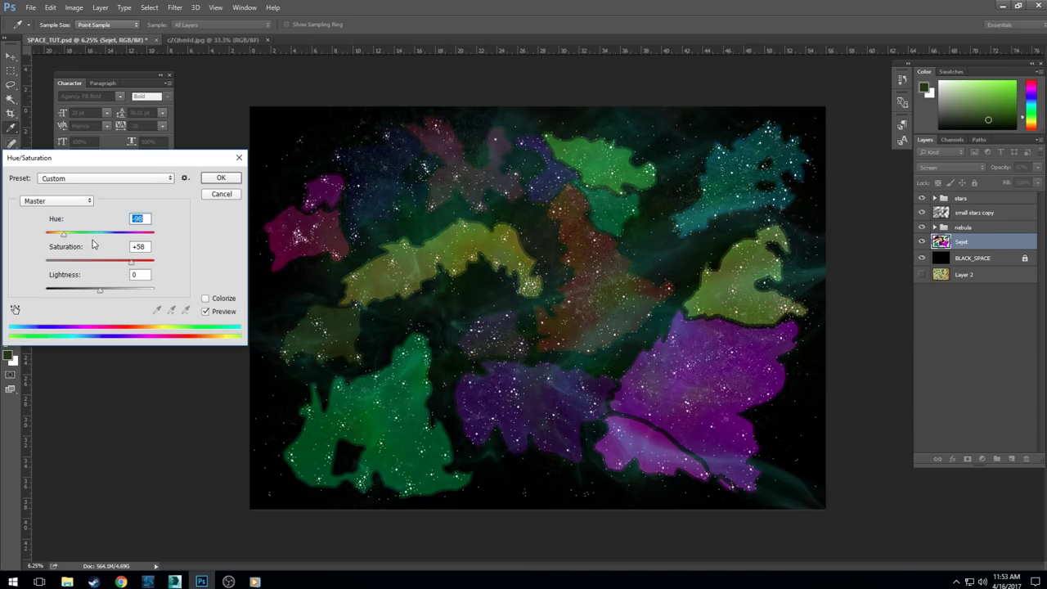
Step: Set the Sejet layer's adjustment to hue 0, saturation +9 and lightness +12, and apply it
{"action": "left_click_drag", "start_coordinate": [107, 292], "coordinate": [117, 295]}
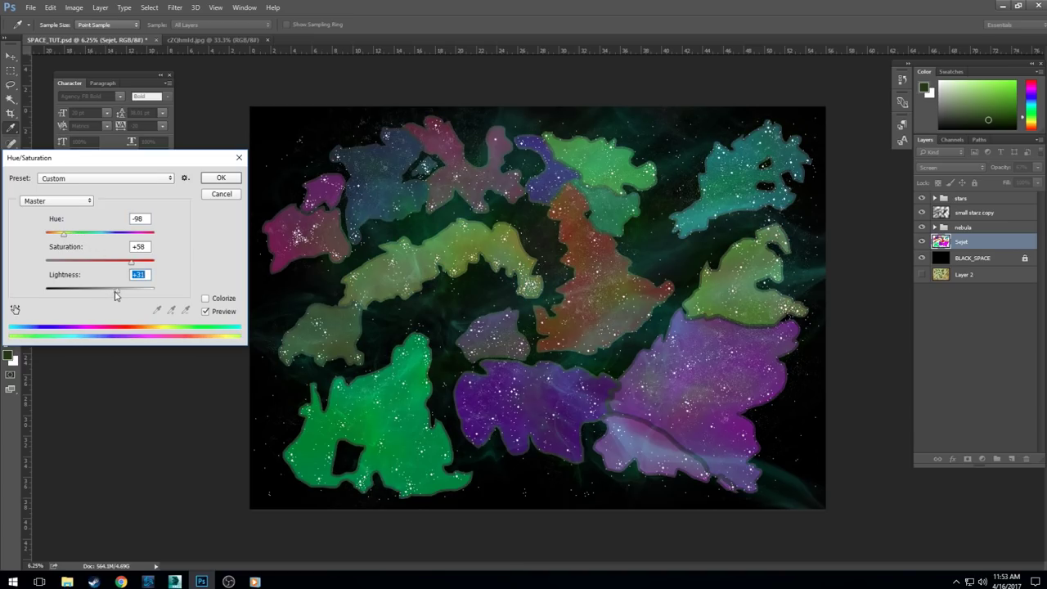
{"action": "mouse_move", "coordinate": [92, 236]}
{"action": "left_mouse_down"}
{"action": "mouse_move", "coordinate": [123, 239]}
{"action": "mouse_move", "coordinate": [93, 238]}
{"action": "left_mouse_up"}
{"action": "type", "text": "0"}
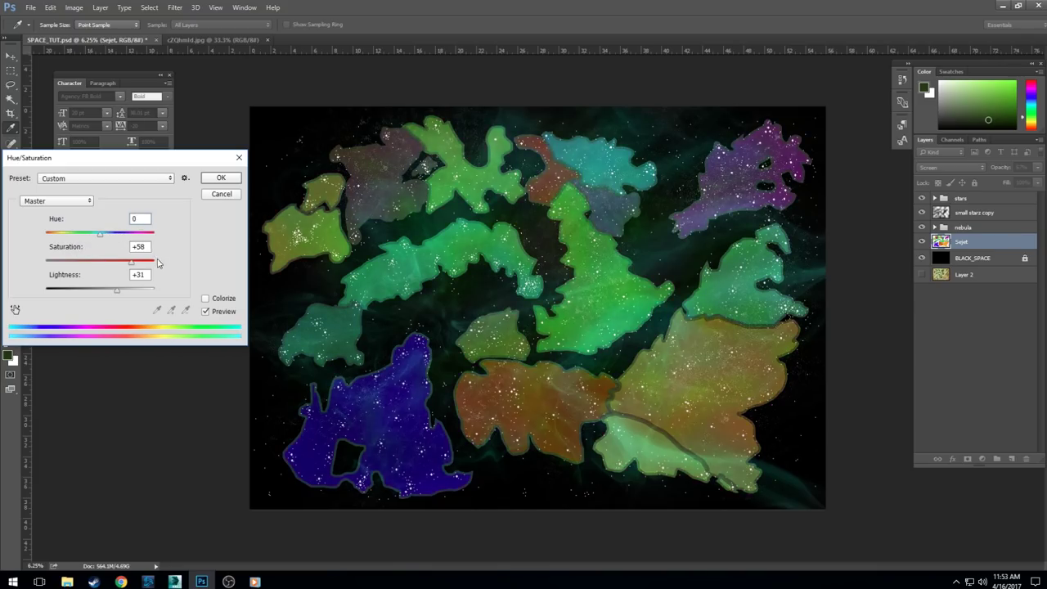
{"action": "left_click", "coordinate": [104, 262]}
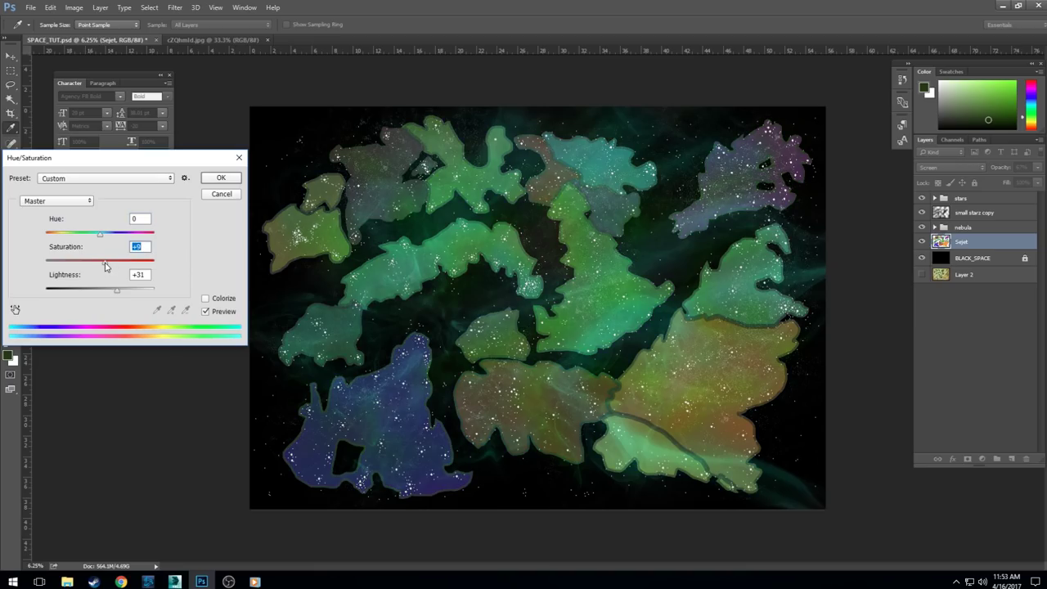
{"action": "left_click", "coordinate": [107, 291]}
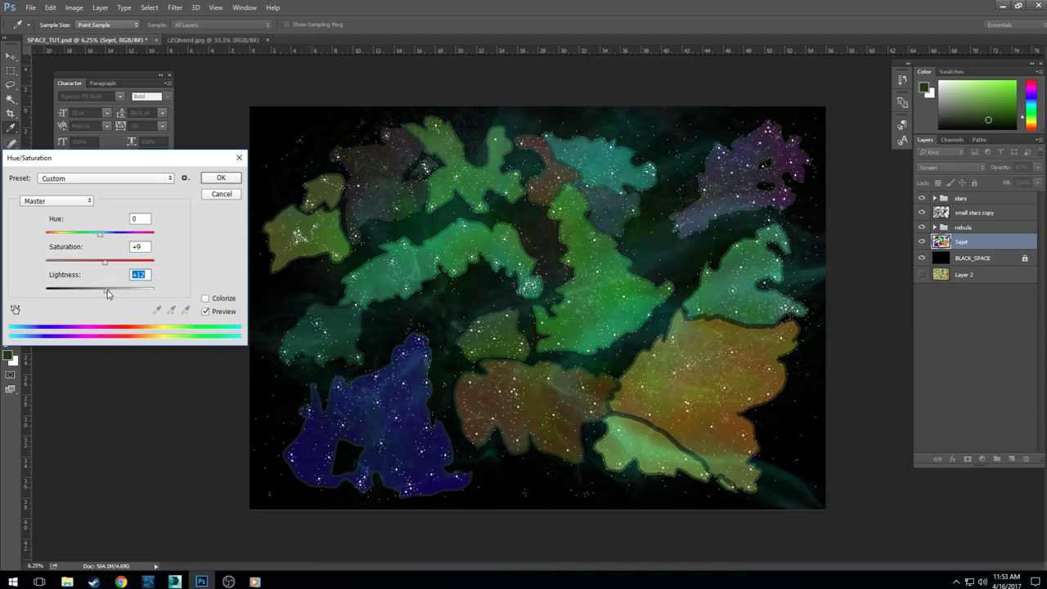
{"action": "left_click", "coordinate": [220, 177]}
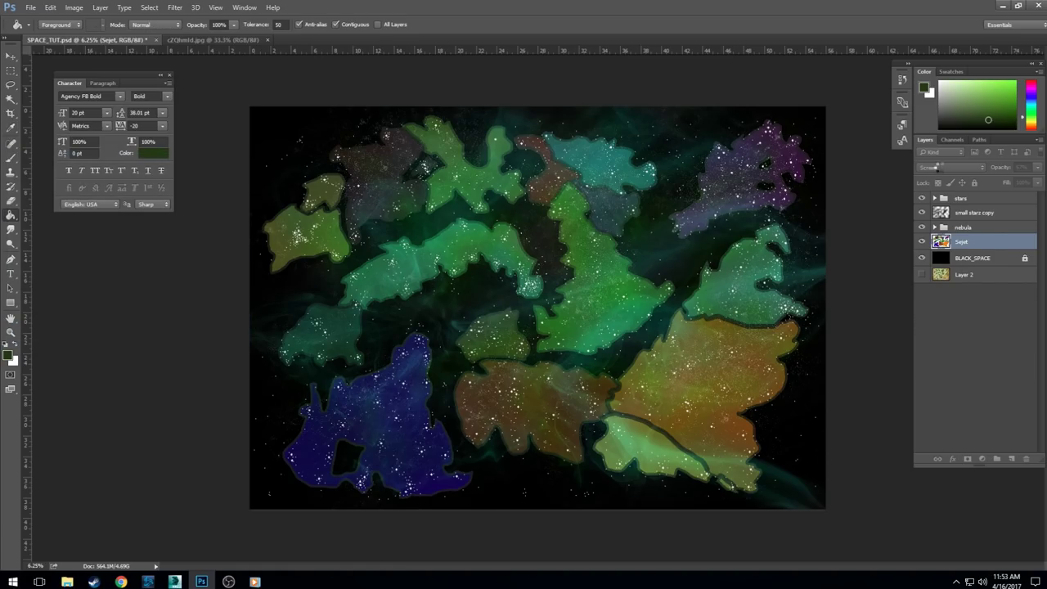
Step: Try Lighten, Overlay and other blend modes on the Sejet layer to compare how the territories blend with the nebula
{"action": "left_click", "coordinate": [937, 167]}
{"action": "left_click", "coordinate": [932, 237]}
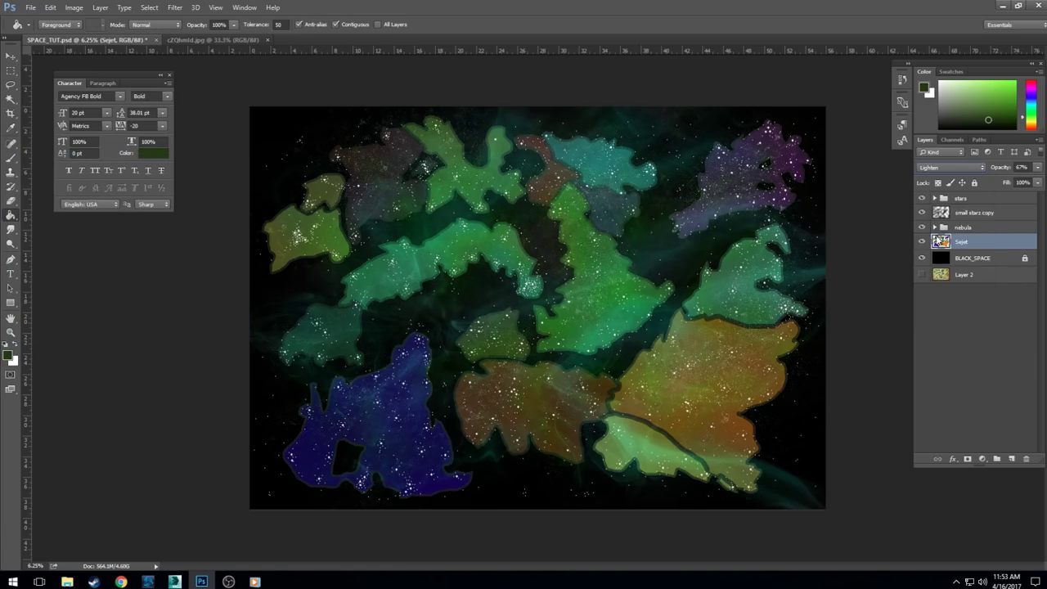
{"action": "left_click", "coordinate": [957, 169]}
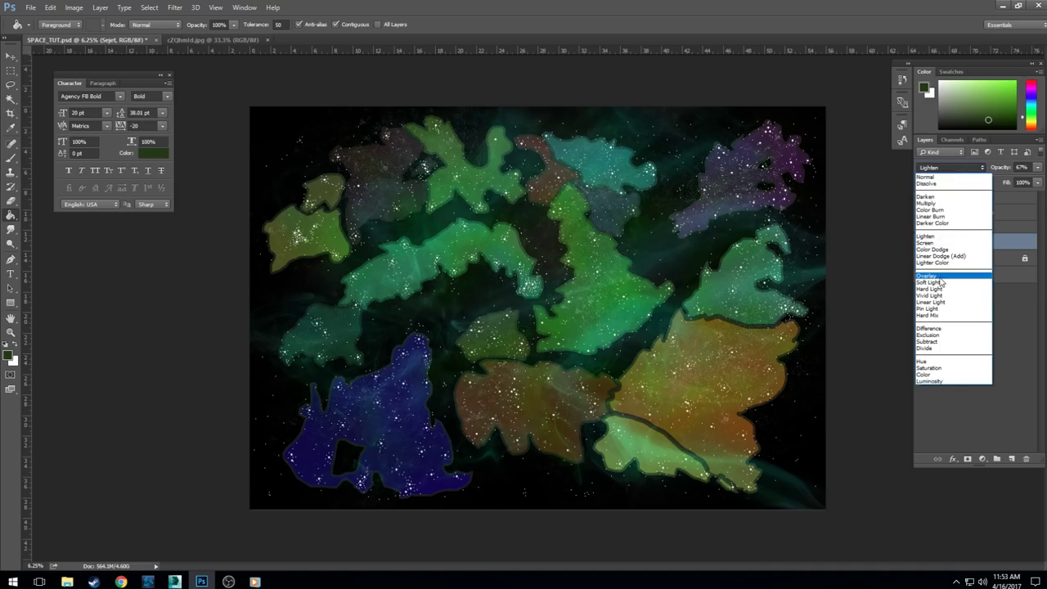
{"action": "left_click", "coordinate": [940, 242]}
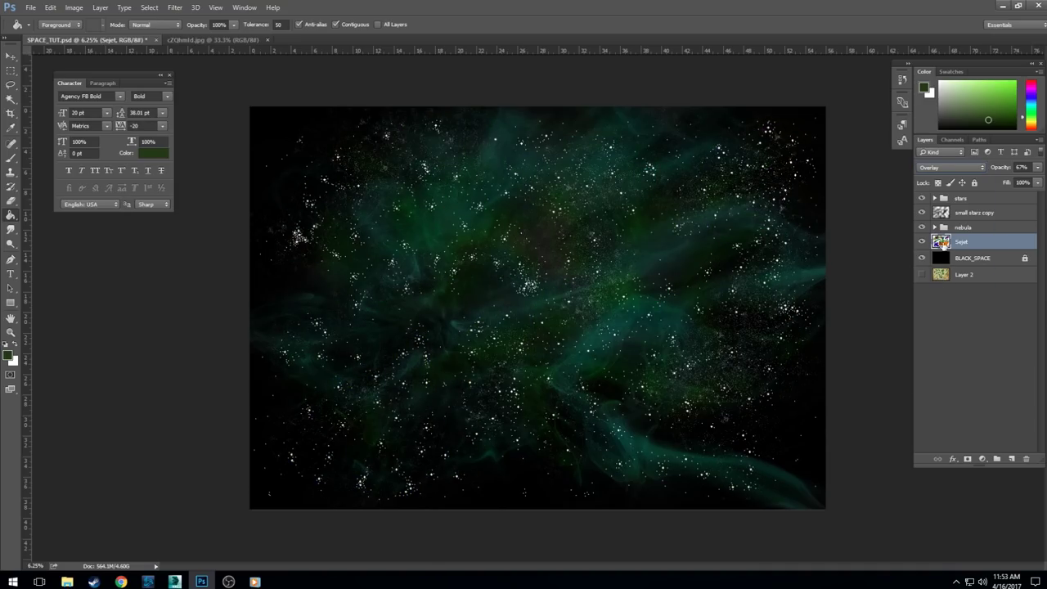
{"action": "left_click", "coordinate": [957, 169]}
{"action": "left_click", "coordinate": [943, 283]}
{"action": "left_click", "coordinate": [970, 169]}
{"action": "left_click", "coordinate": [943, 205]}
Step: Set the Sejet layer's blend mode to Lighten and its opacity to 30%
{"action": "left_click", "coordinate": [961, 169]}
{"action": "left_click", "coordinate": [949, 236]}
{"action": "left_click", "coordinate": [950, 170]}
{"action": "left_click", "coordinate": [950, 170]}
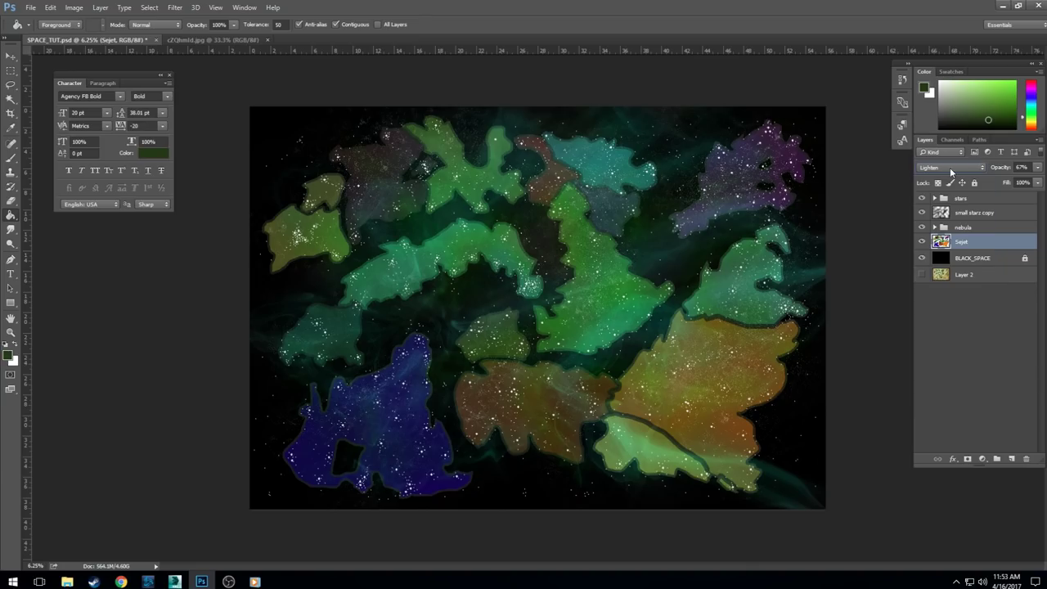
{"action": "left_click", "coordinate": [1037, 167]}
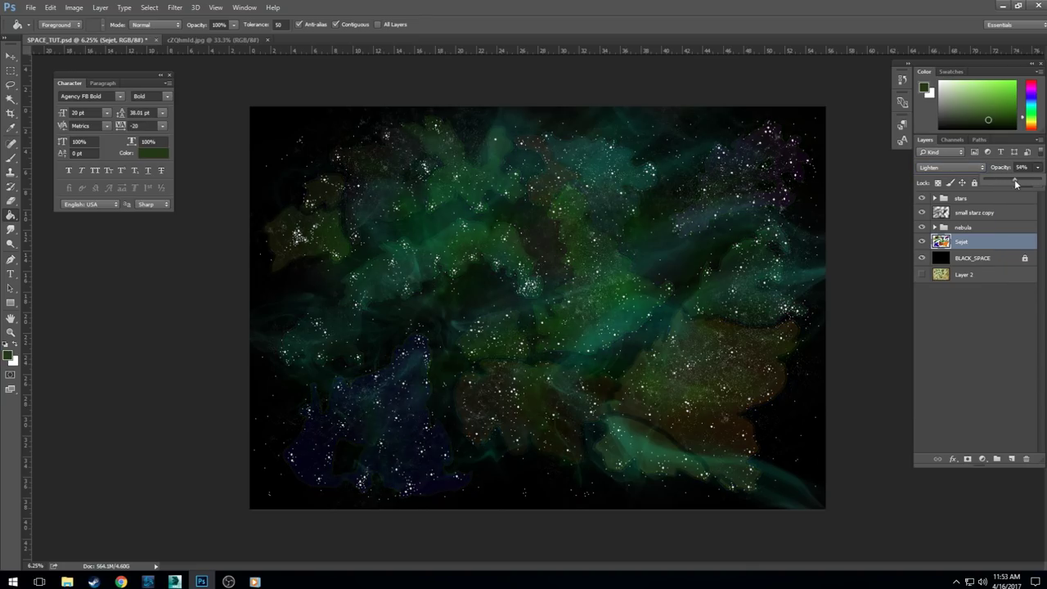
{"action": "left_click_drag", "start_coordinate": [995, 181], "coordinate": [1015, 184]}
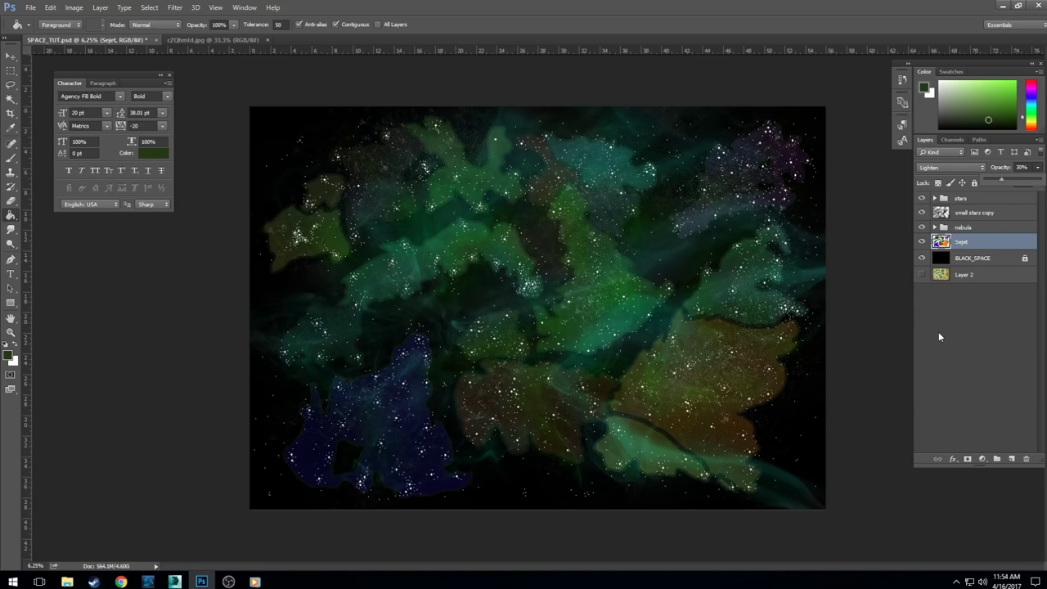
Step: Close the cZQhmId.jpg image and return to the SPACE_TUT.psd map
{"action": "left_click", "coordinate": [260, 39]}
{"action": "left_click", "coordinate": [266, 40]}
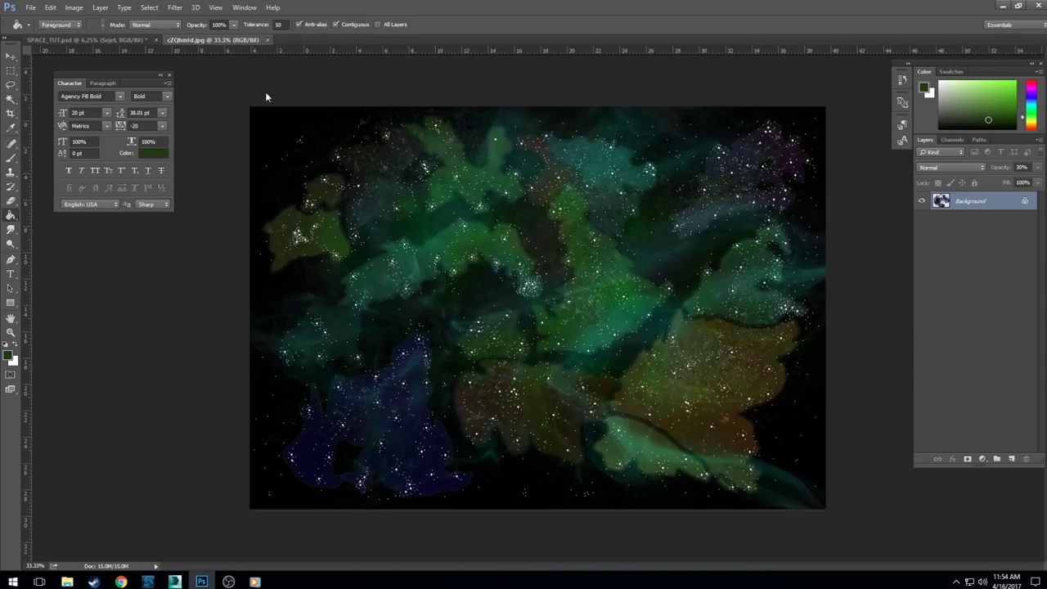
{"action": "left_click", "coordinate": [30, 7]}
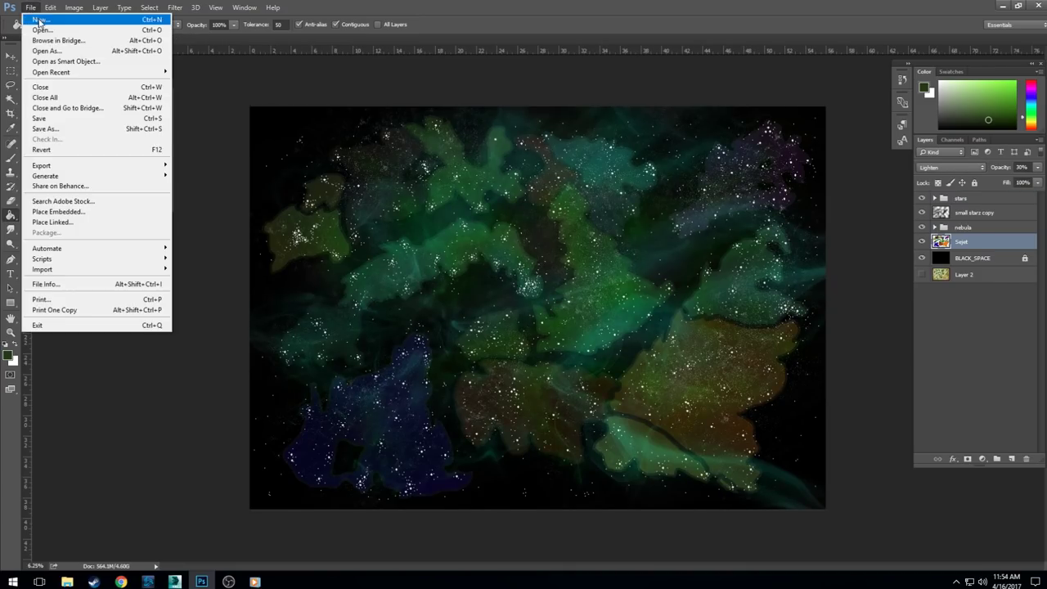
{"action": "key", "text": "Escape"}
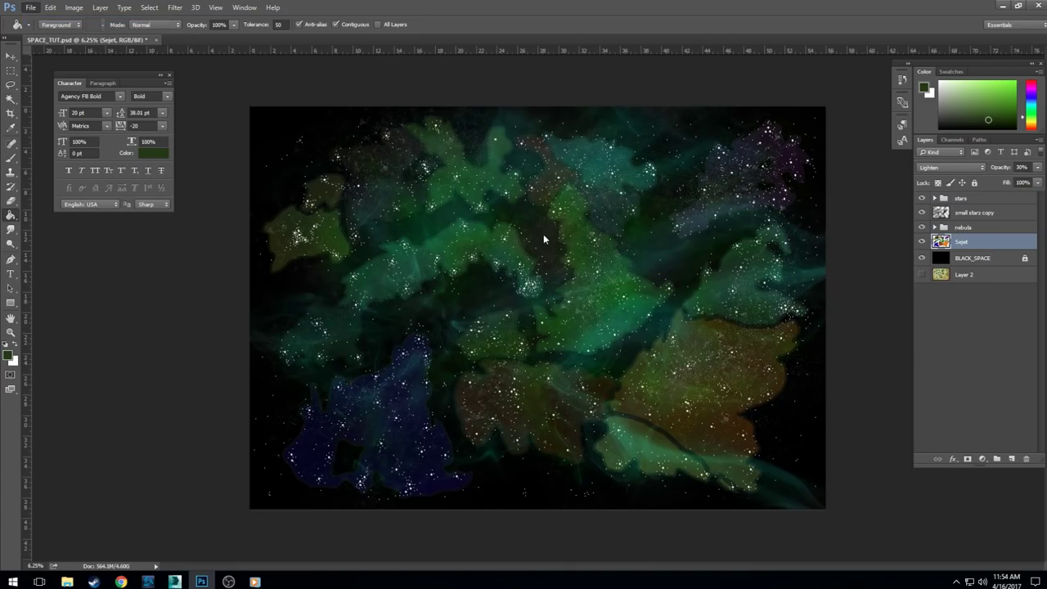
Step: Create a new 1000 × 1000 pixel document at 100 pixels/inch with a white background, and add an empty layer
{"action": "key", "text": "ctrl+n"}
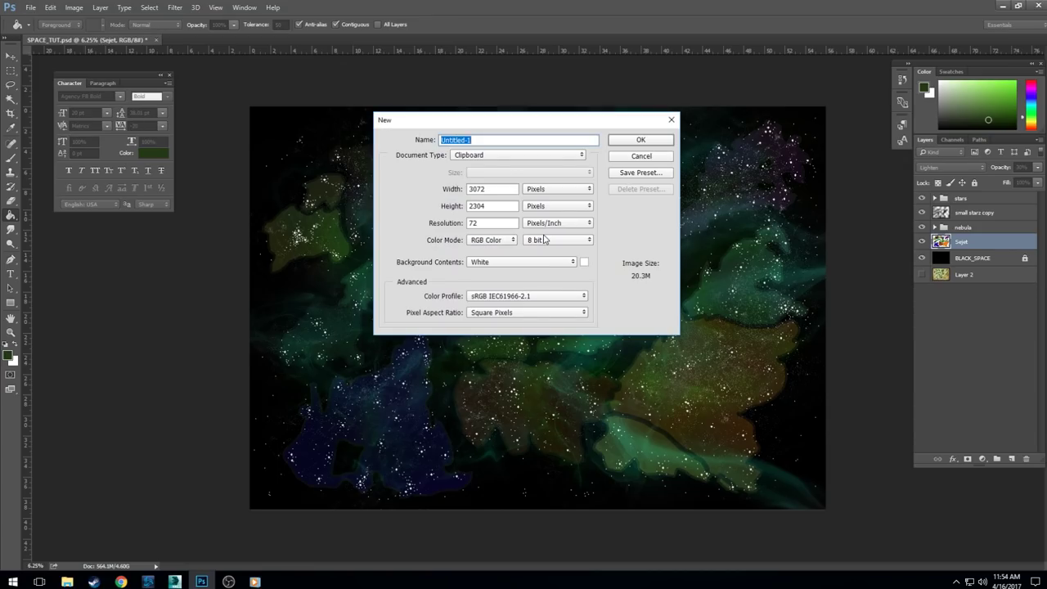
{"action": "double_click", "coordinate": [508, 188]}
{"action": "type", "text": "100"}
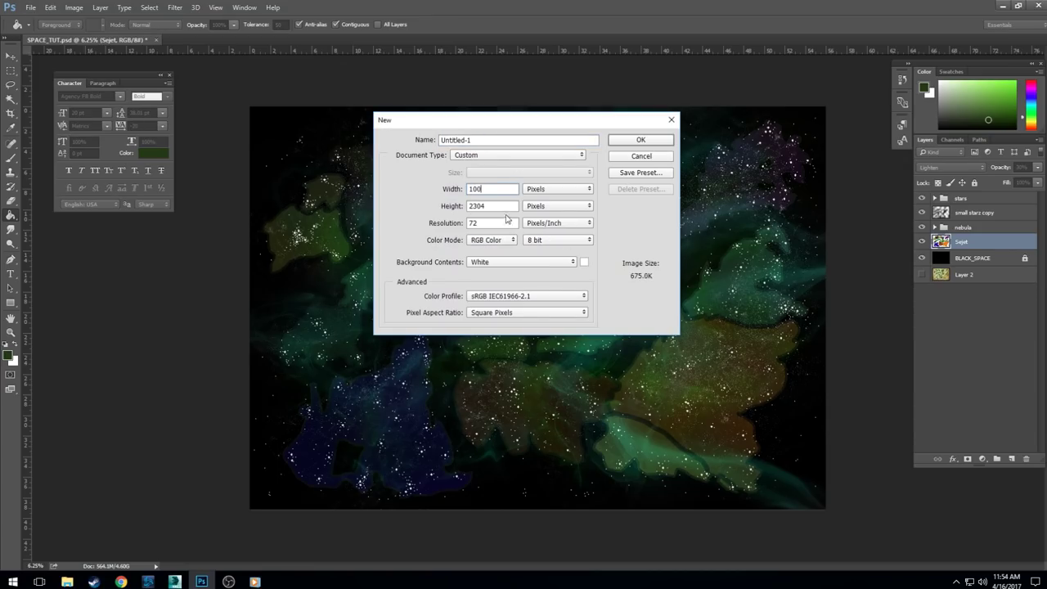
{"action": "type", "text": "0"}
{"action": "key", "text": "Tab"}
{"action": "type", "text": "1000"}
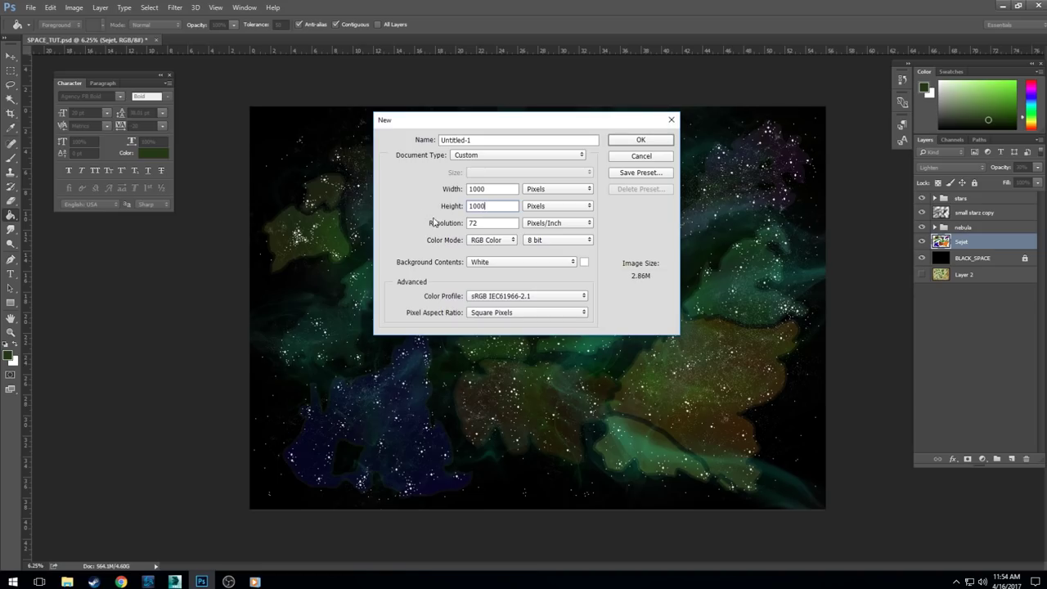
{"action": "double_click", "coordinate": [483, 223]}
{"action": "type", "text": "100"}
{"action": "left_click", "coordinate": [639, 141]}
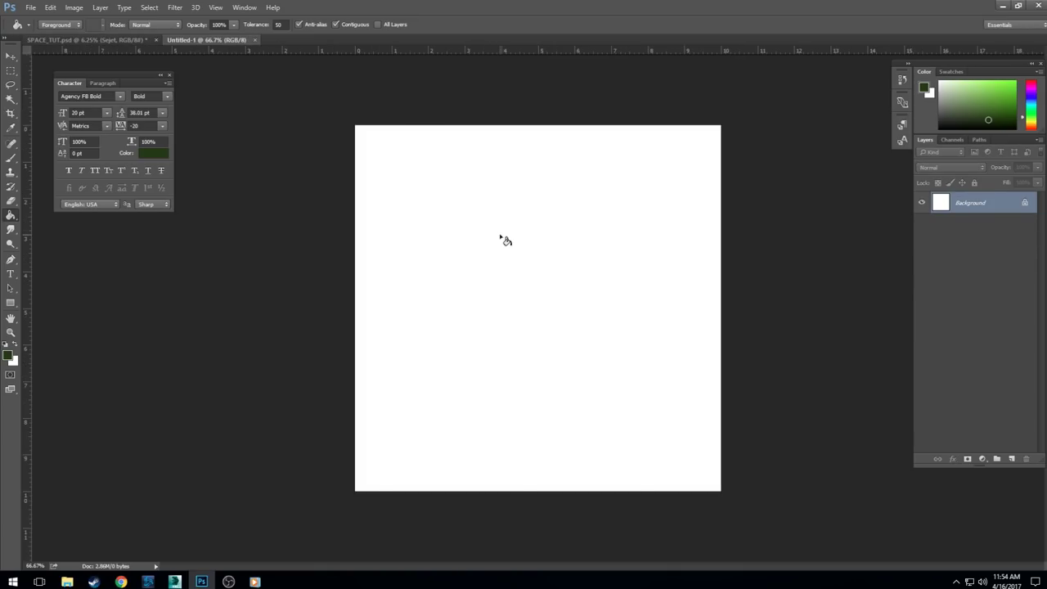
{"action": "left_click", "coordinate": [1011, 459]}
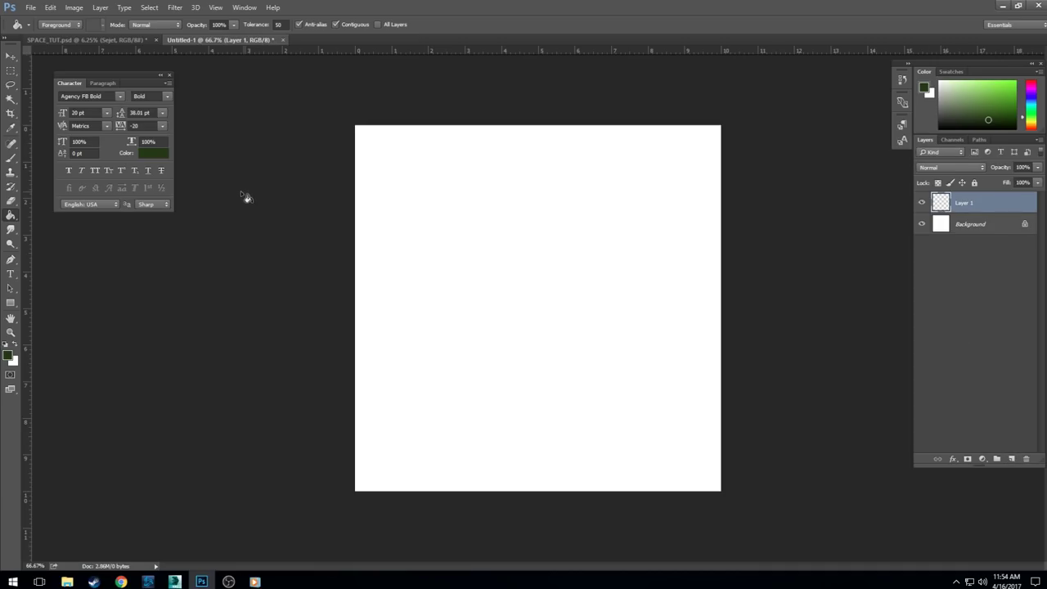
{"action": "left_click", "coordinate": [9, 355]}
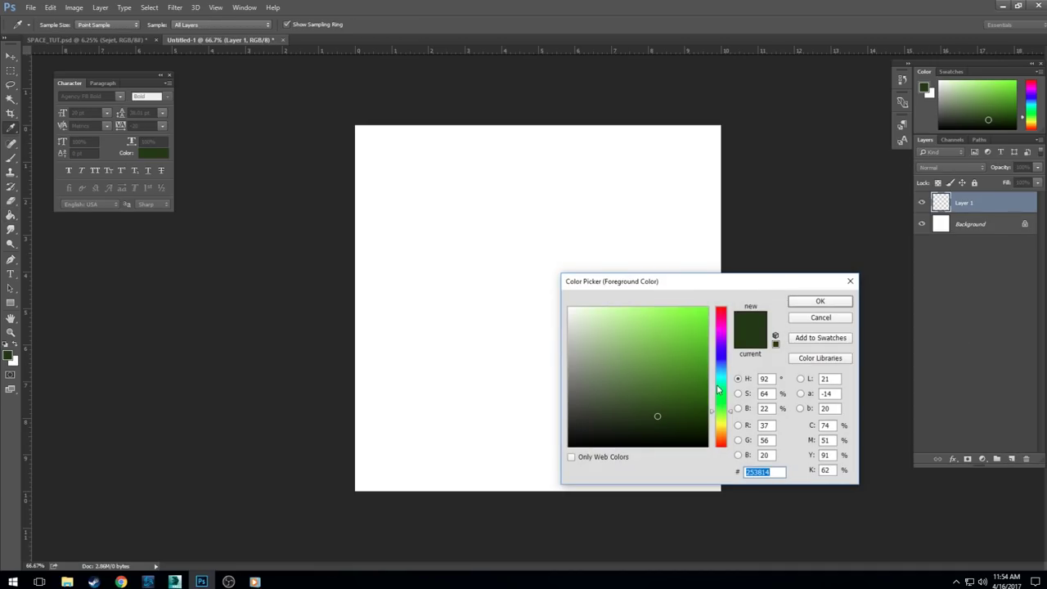
{"action": "left_click", "coordinate": [721, 356]}
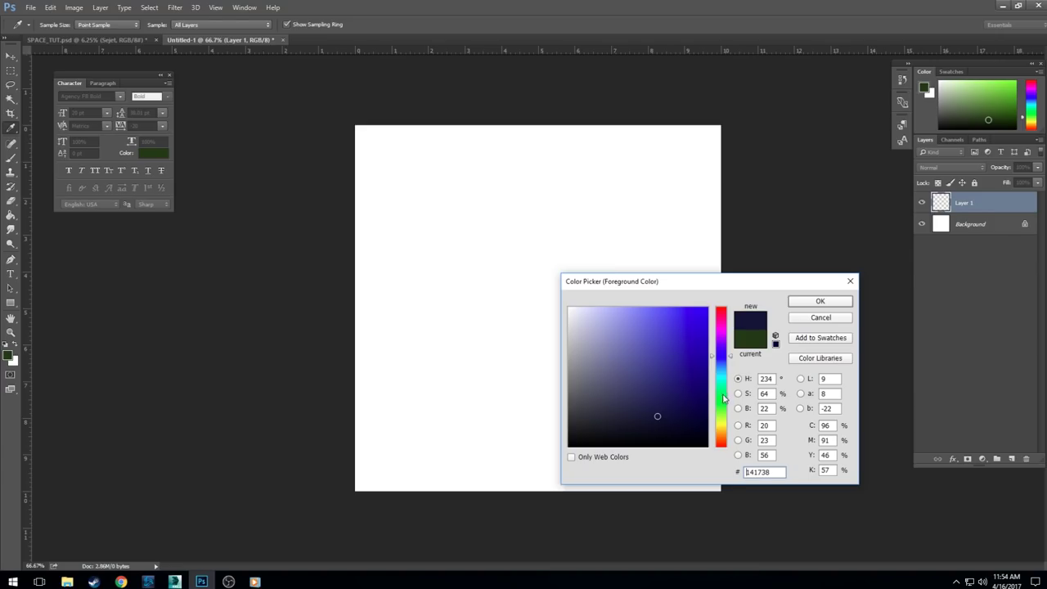
{"action": "left_click", "coordinate": [820, 319]}
Step: Reset the colours to default and set the foreground colour to dark grey #414141
{"action": "key", "text": "g"}
{"action": "left_click", "coordinate": [7, 344]}
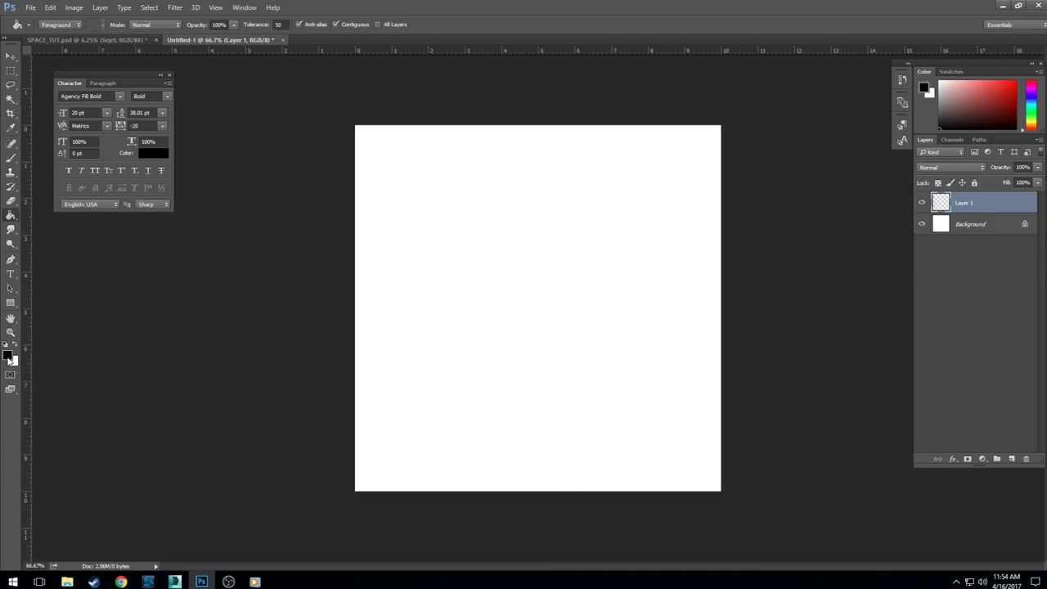
{"action": "left_click", "coordinate": [7, 354]}
{"action": "mouse_move", "coordinate": [634, 355]}
{"action": "left_mouse_down"}
{"action": "mouse_move", "coordinate": [635, 368]}
{"action": "mouse_move", "coordinate": [550, 399]}
{"action": "mouse_move", "coordinate": [570, 411]}
{"action": "left_mouse_up"}
{"action": "left_click", "coordinate": [721, 373]}
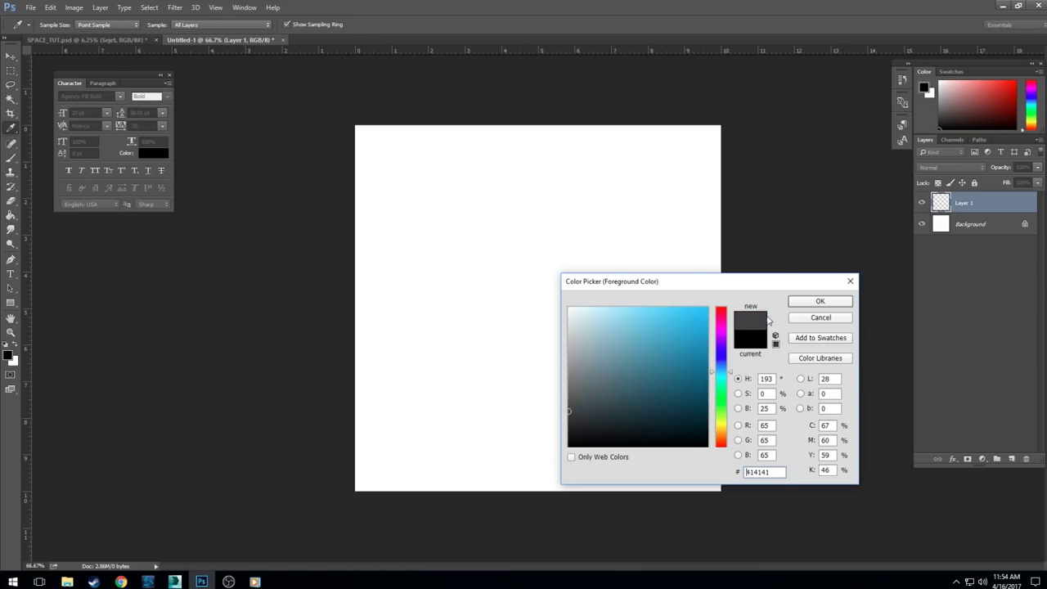
{"action": "left_click", "coordinate": [807, 300]}
Step: Make a circular selection nearly filling the canvas with the Elliptical Marquee and fill it with the dark grey on Layer 1
{"action": "left_click", "coordinate": [11, 72]}
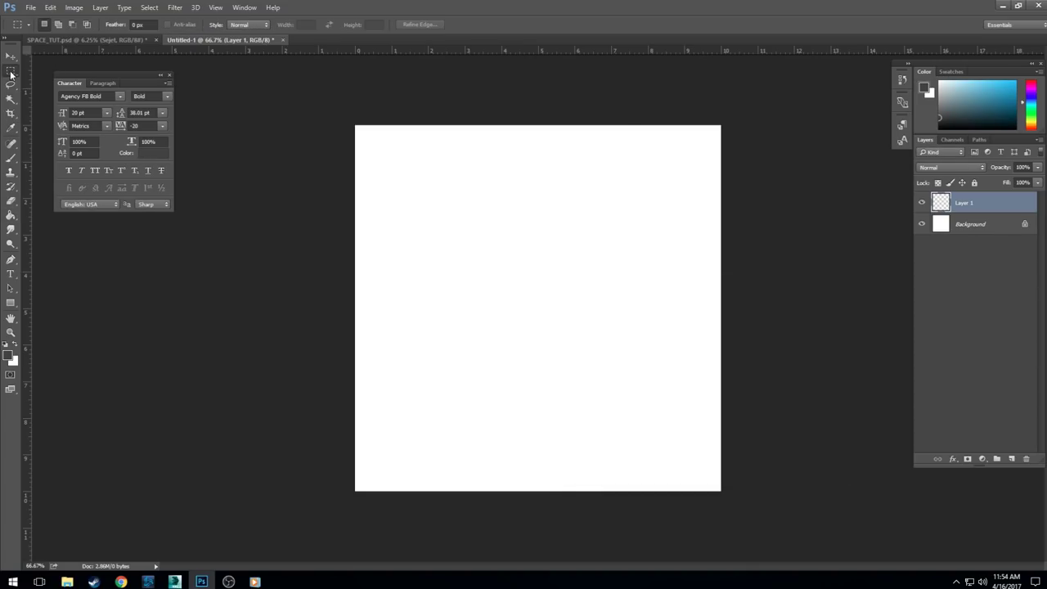
{"action": "right_click", "coordinate": [11, 72]}
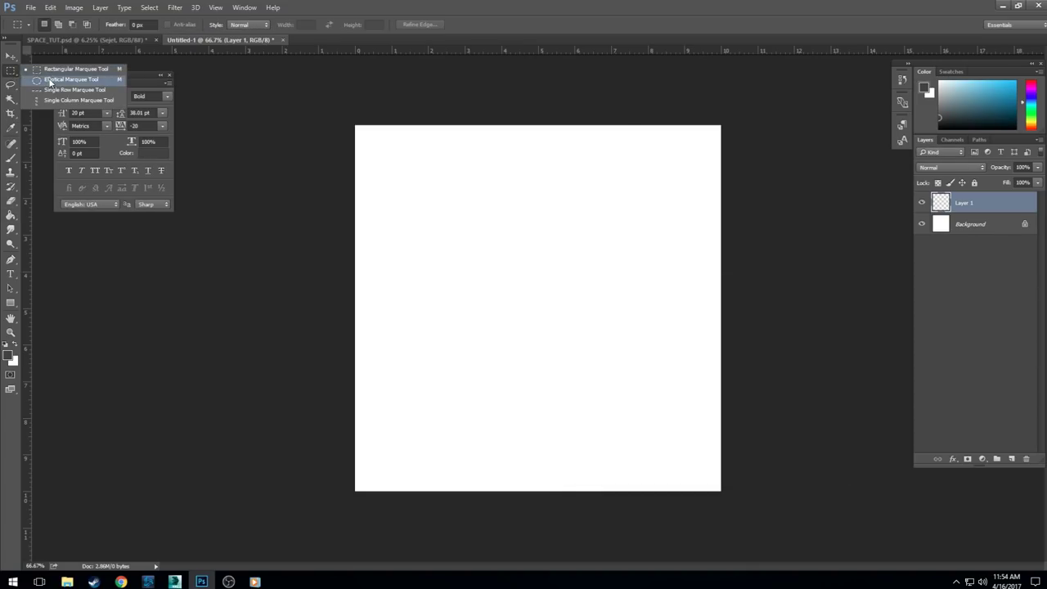
{"action": "left_click", "coordinate": [65, 81]}
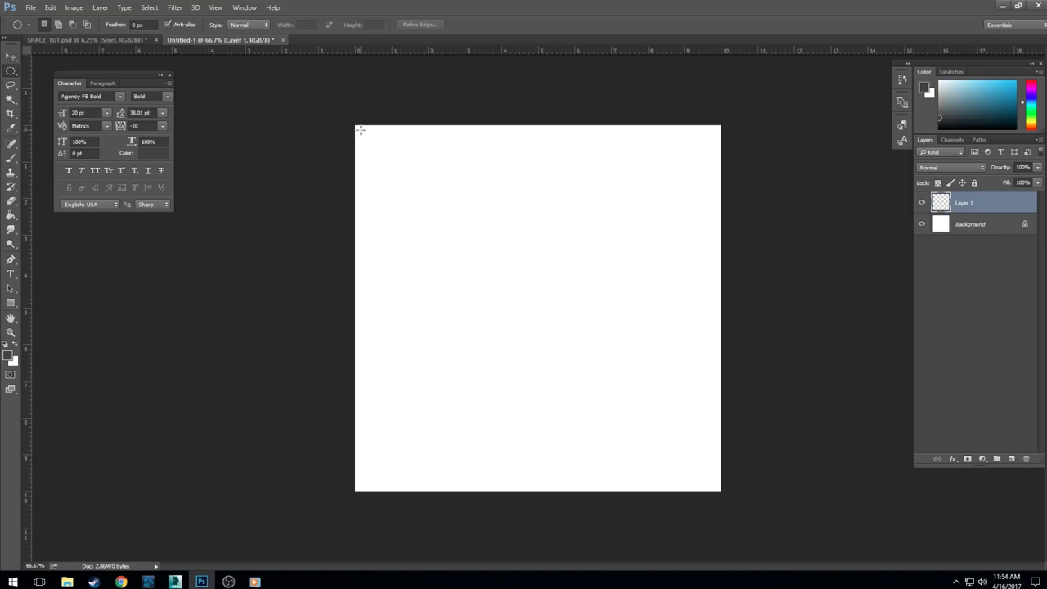
{"action": "left_click_drag", "start_coordinate": [360, 131], "coordinate": [714, 485]}
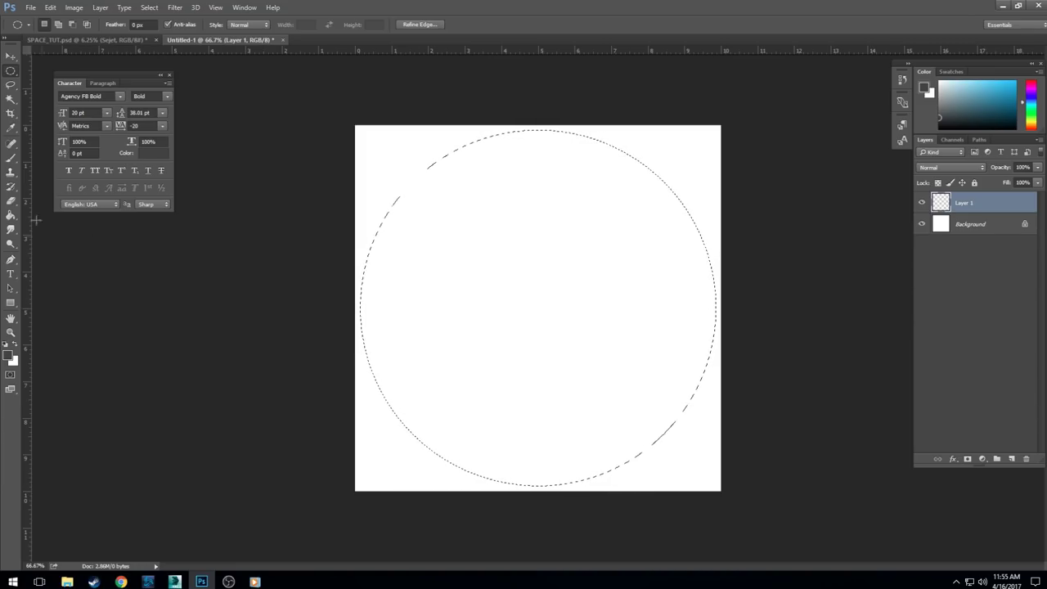
{"action": "left_click", "coordinate": [10, 214]}
{"action": "left_click", "coordinate": [589, 331]}
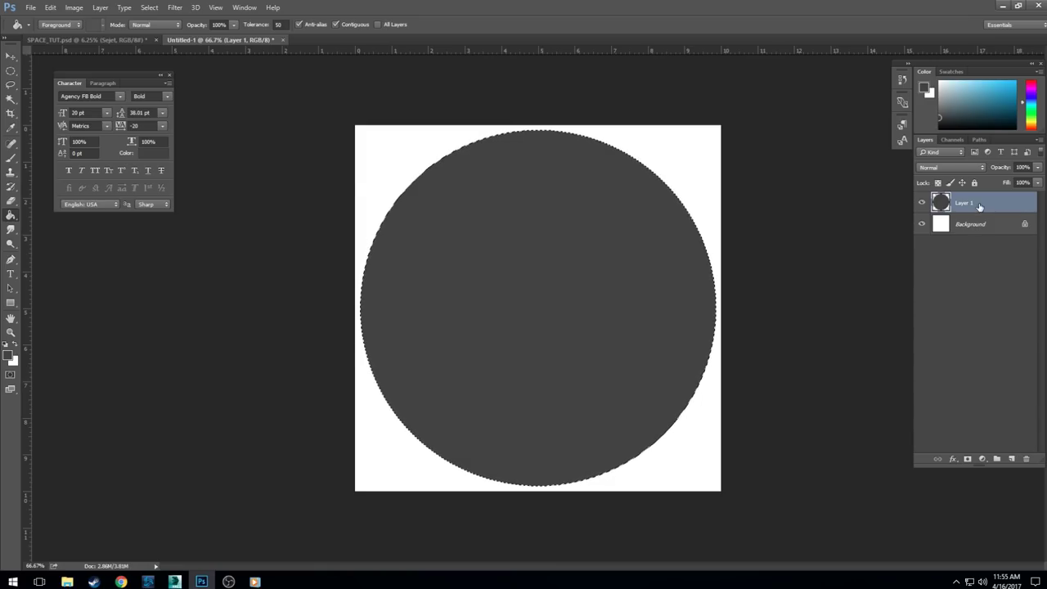
Step: Contract the circular selection by 50 pixels and delete its contents to turn the disc into a ring, leaving nothing selected
{"action": "left_click", "coordinate": [150, 7]}
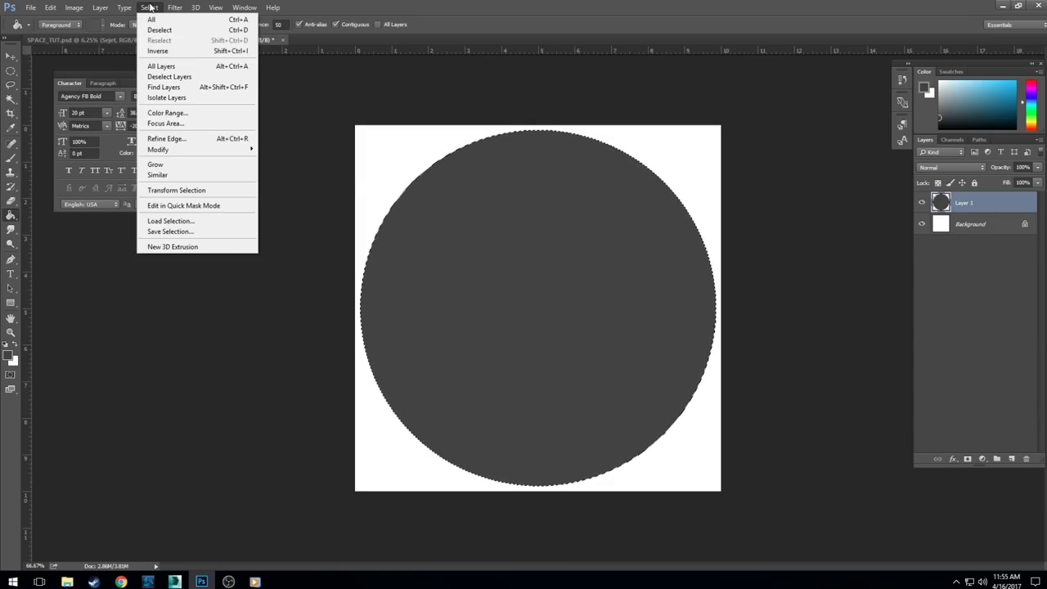
{"action": "mouse_move", "coordinate": [221, 149]}
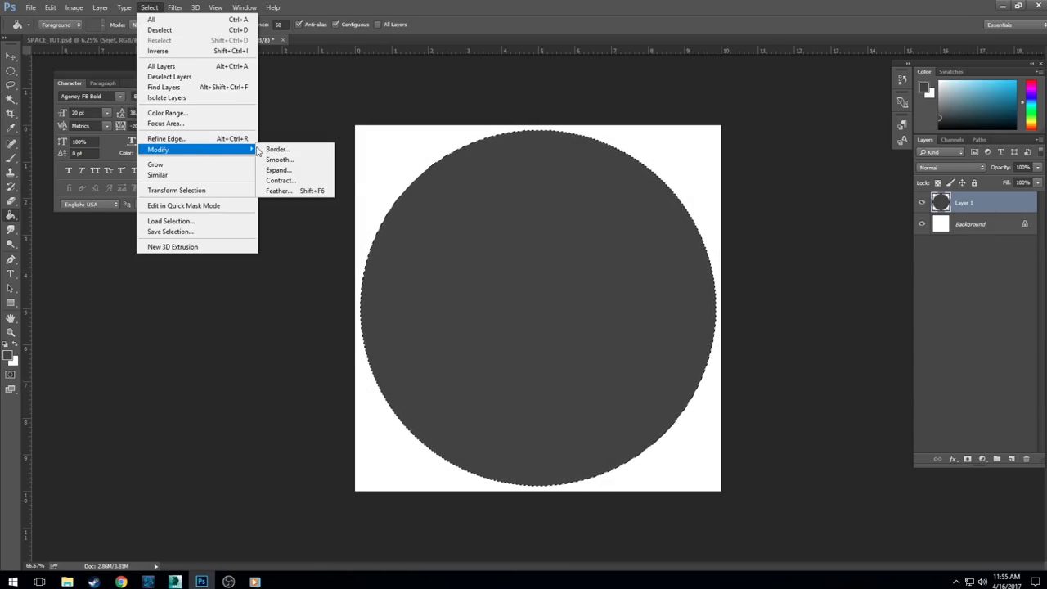
{"action": "left_click", "coordinate": [285, 184]}
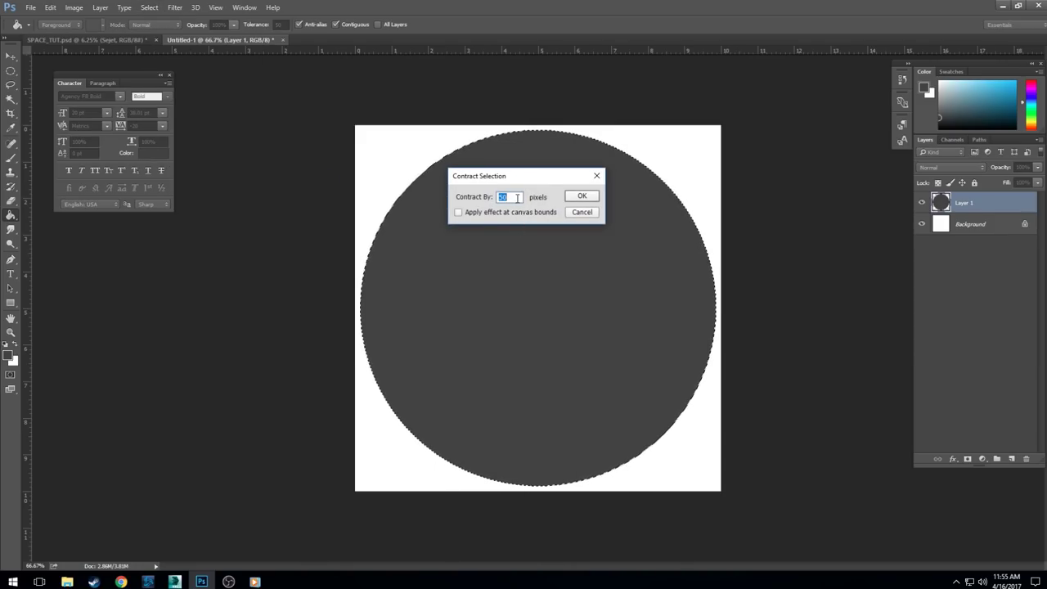
{"action": "left_click", "coordinate": [583, 197]}
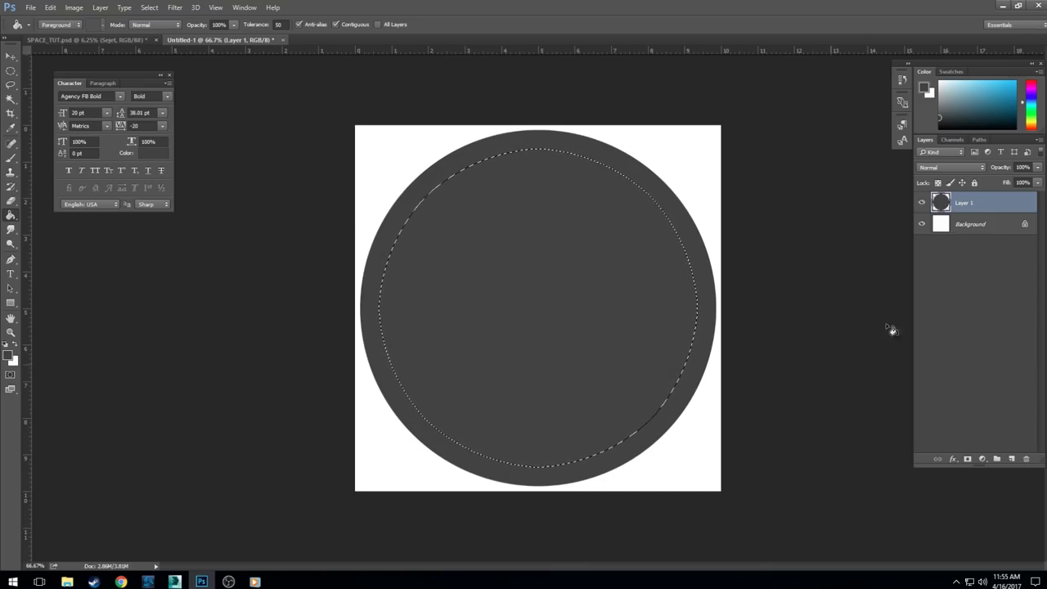
{"action": "key", "text": "Delete"}
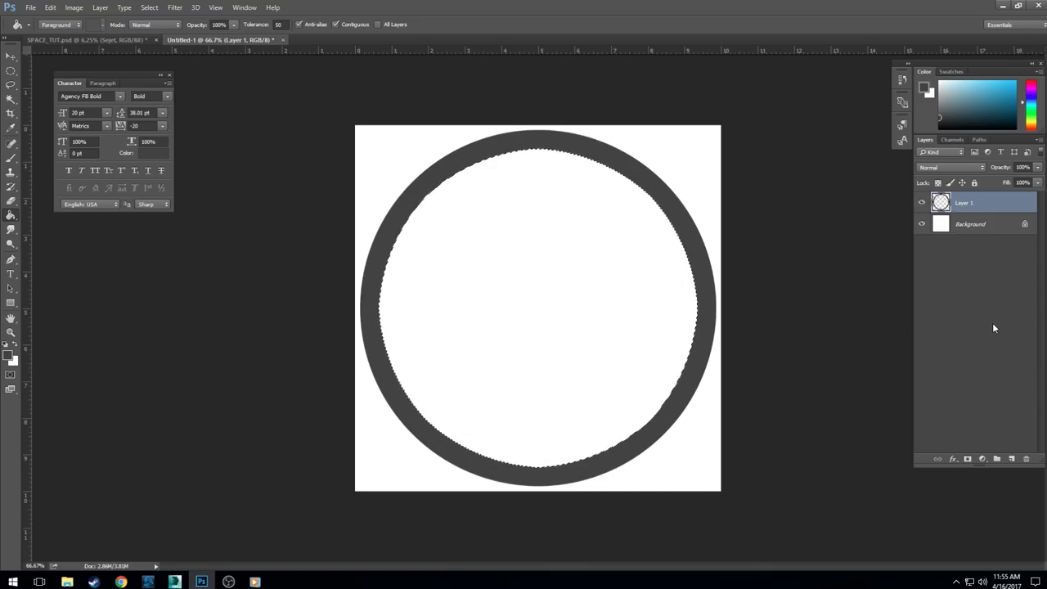
{"action": "key", "text": "ctrl+d"}
{"action": "left_click", "coordinate": [922, 224]}
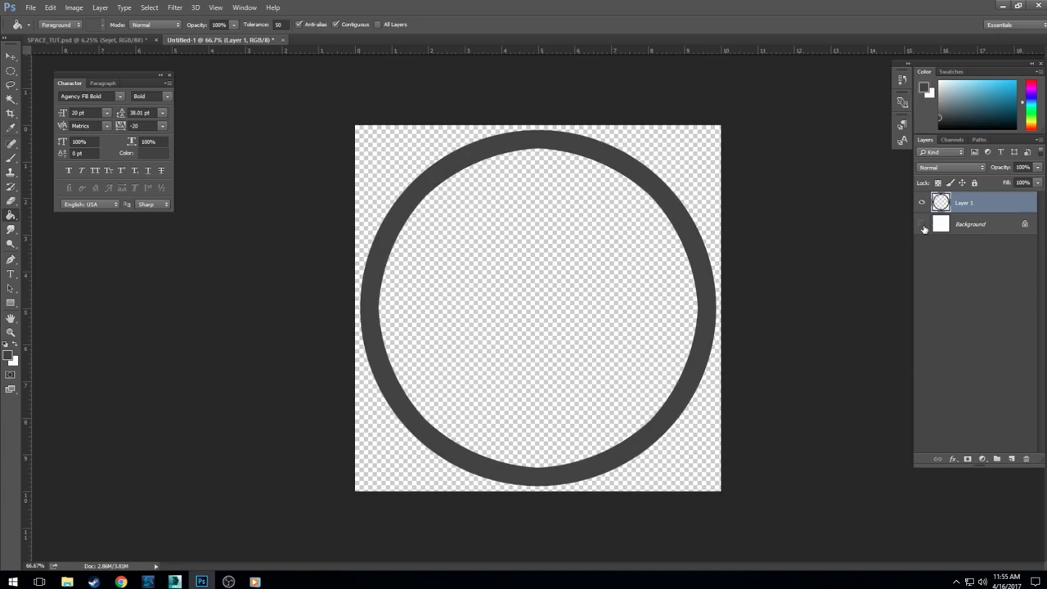
{"action": "left_click", "coordinate": [923, 224]}
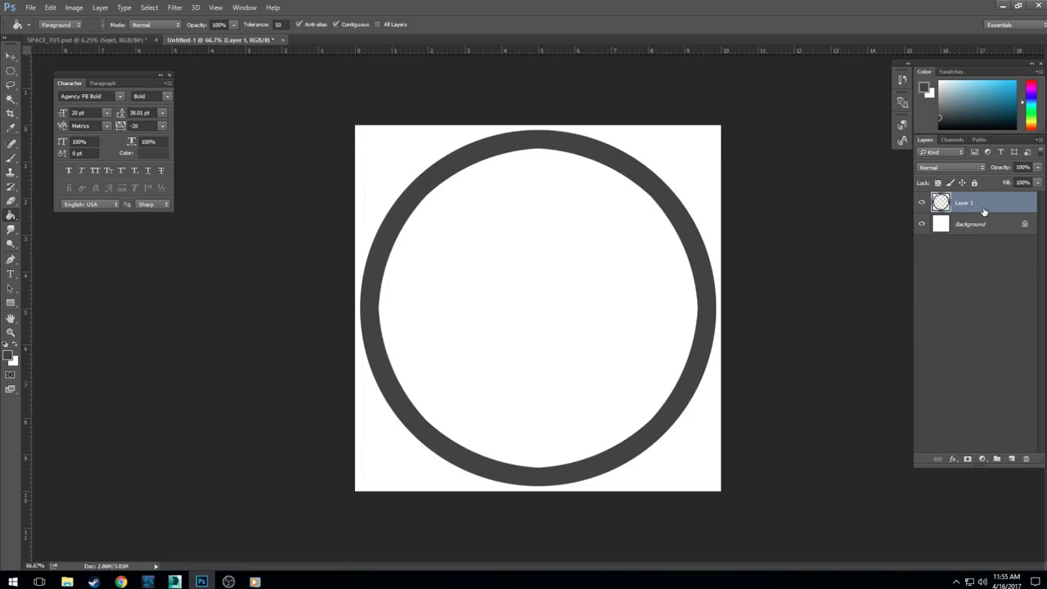
Step: Duplicate the ring and scale the copy proportionally into a smaller concentric ring centred inside the original
{"action": "left_click", "coordinate": [11, 58]}
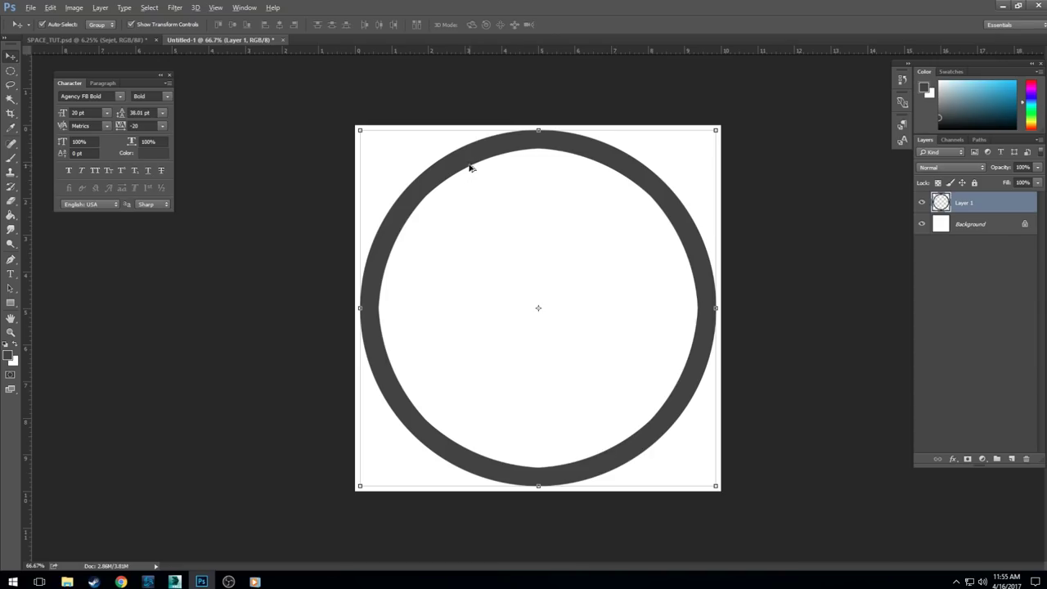
{"action": "left_click_drag", "start_coordinate": [468, 166], "coordinate": [486, 203]}
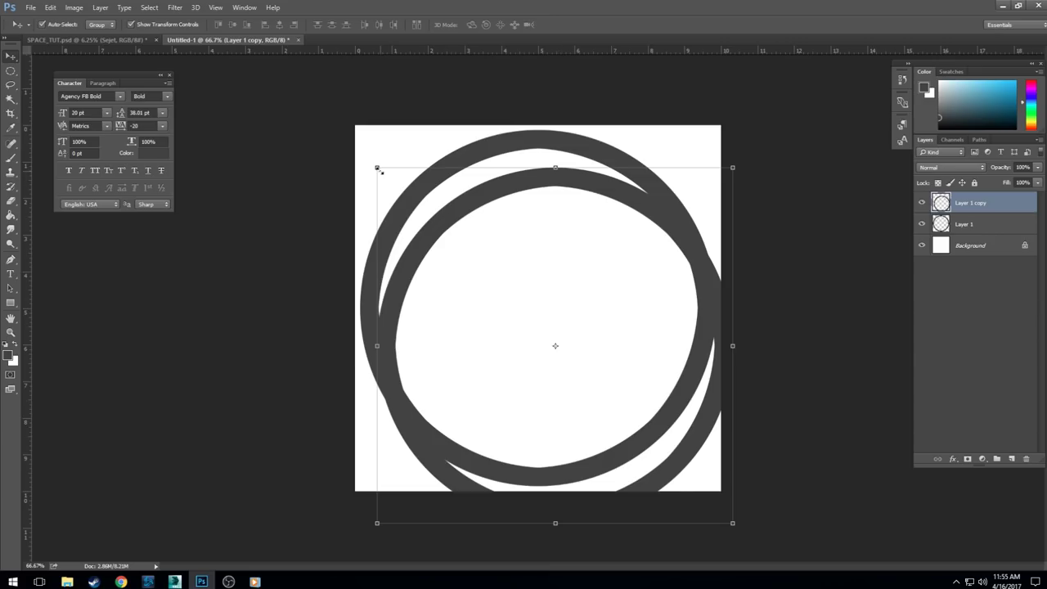
{"action": "left_click_drag", "start_coordinate": [377, 168], "coordinate": [452, 242]}
{"action": "left_click_drag", "start_coordinate": [643, 266], "coordinate": [584, 196]}
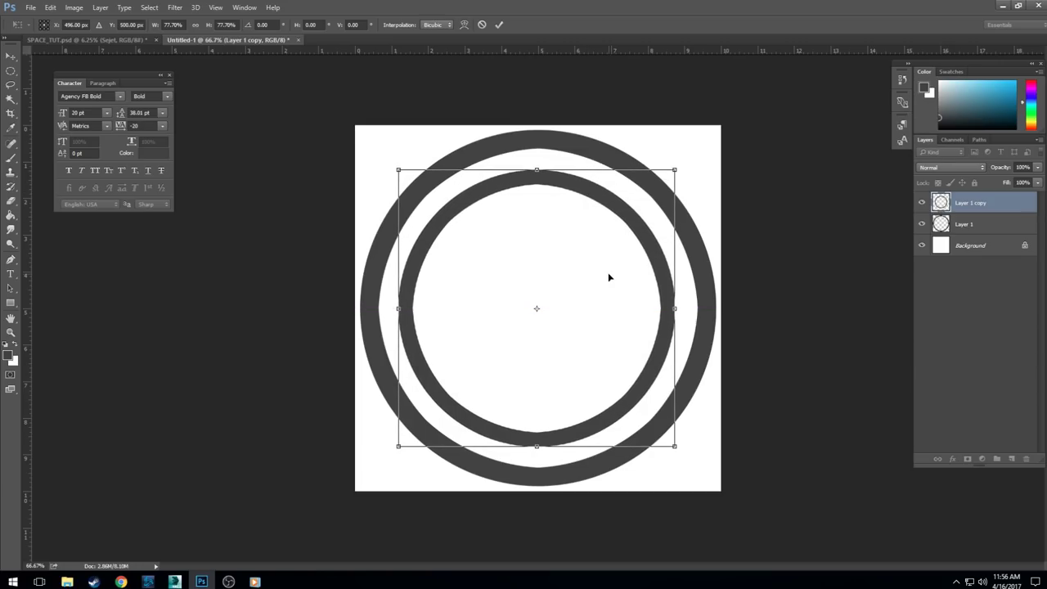
{"action": "left_click_drag", "start_coordinate": [398, 169], "coordinate": [385, 157]}
{"action": "left_click_drag", "start_coordinate": [598, 190], "coordinate": [607, 198]}
{"action": "key", "text": "Return"}
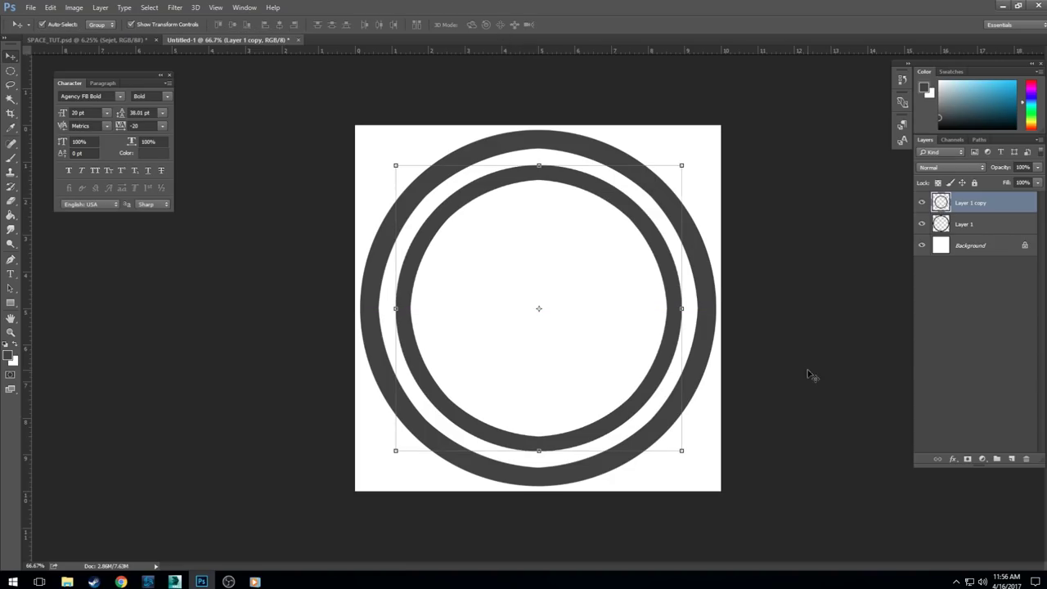
Step: Merge the smaller ring's layer down into the original ring's layer
{"action": "left_click", "coordinate": [797, 388]}
{"action": "left_click", "coordinate": [977, 206]}
{"action": "key", "text": "ctrl+e"}
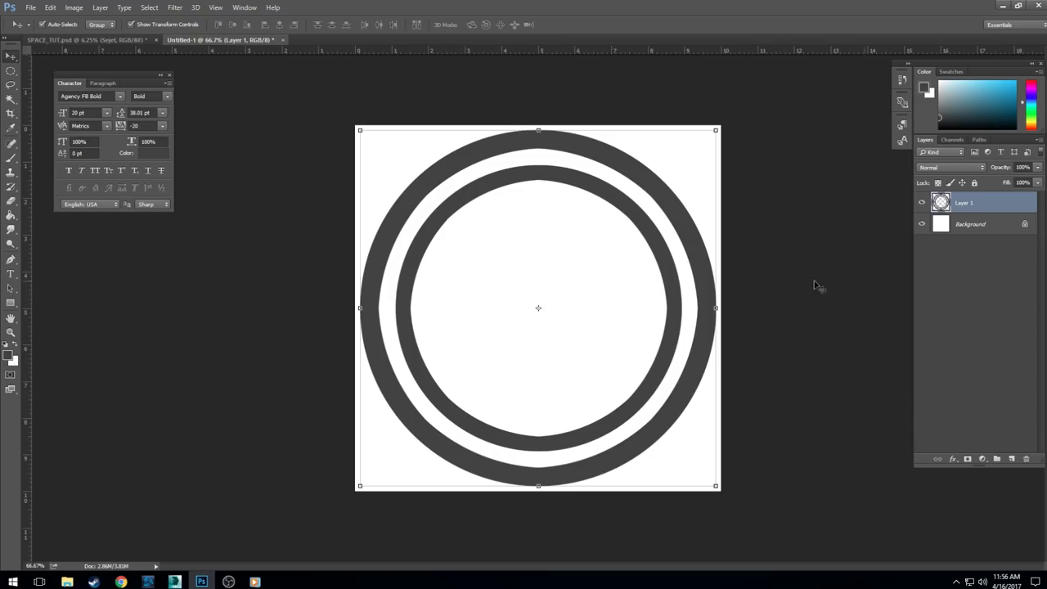
Step: Add a vertical and a horizontal guide crossing at the centre of the concentric rings
{"action": "left_click", "coordinate": [240, 345]}
{"action": "left_click_drag", "start_coordinate": [31, 344], "coordinate": [538, 391]}
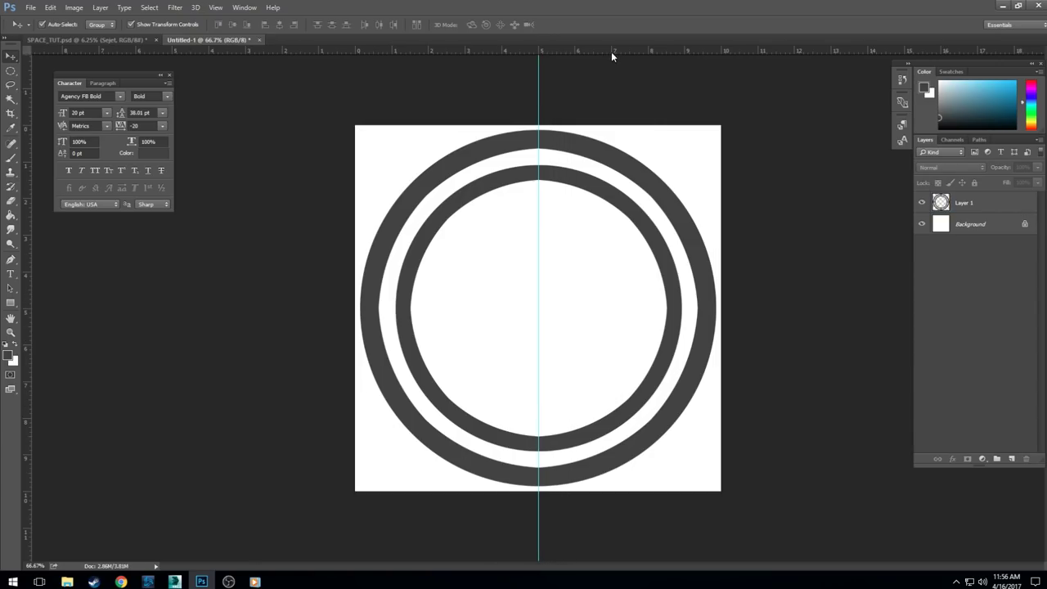
{"action": "left_click_drag", "start_coordinate": [612, 53], "coordinate": [636, 308]}
Step: Cut narrow vertical and horizontal gaps through both rings along the centre guides with the Rectangular Marquee on Layer 1, leaving nothing selected
{"action": "right_click", "coordinate": [10, 70]}
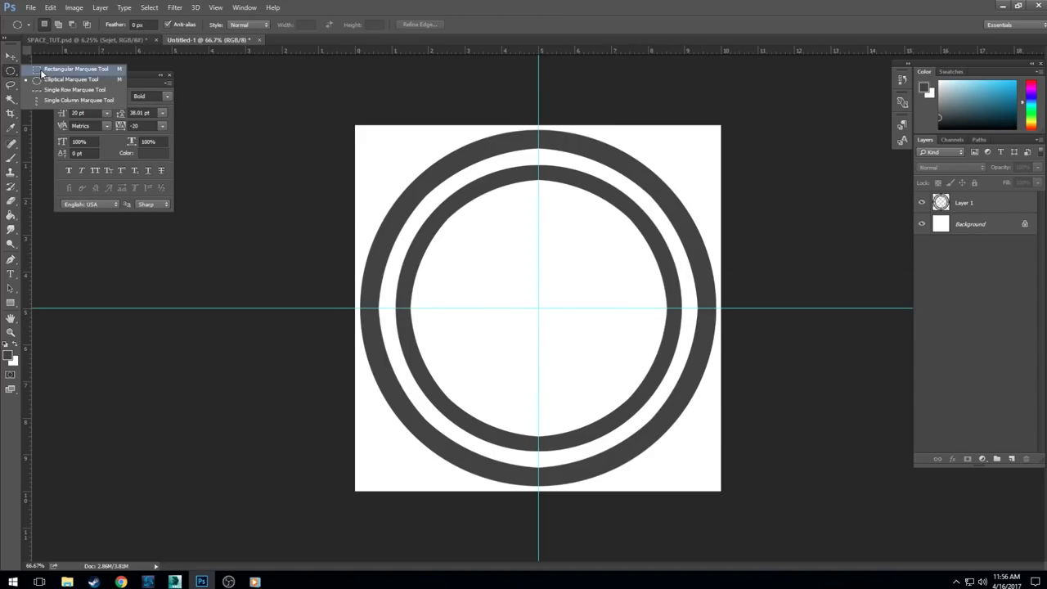
{"action": "left_click", "coordinate": [40, 69]}
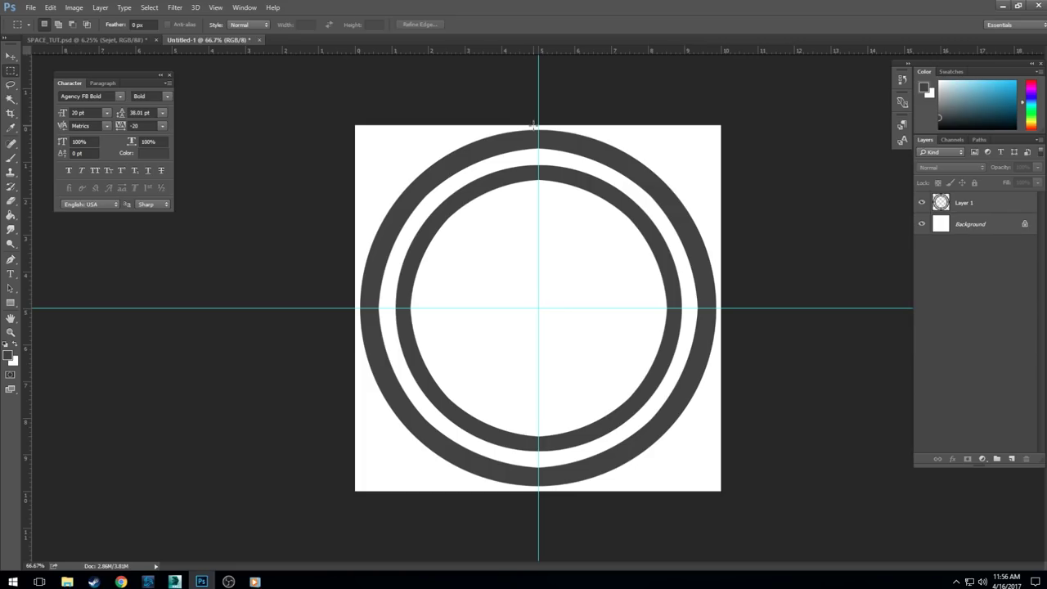
{"action": "left_click_drag", "start_coordinate": [533, 125], "coordinate": [544, 488]}
{"action": "left_click", "coordinate": [978, 203]}
{"action": "key", "text": "Delete"}
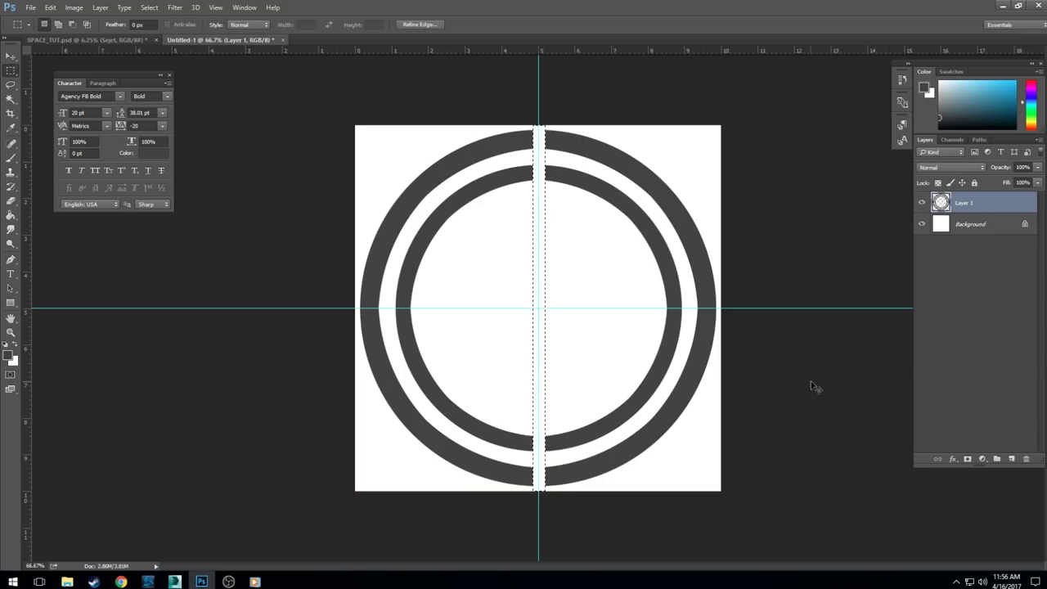
{"action": "key", "text": "ctrl+d"}
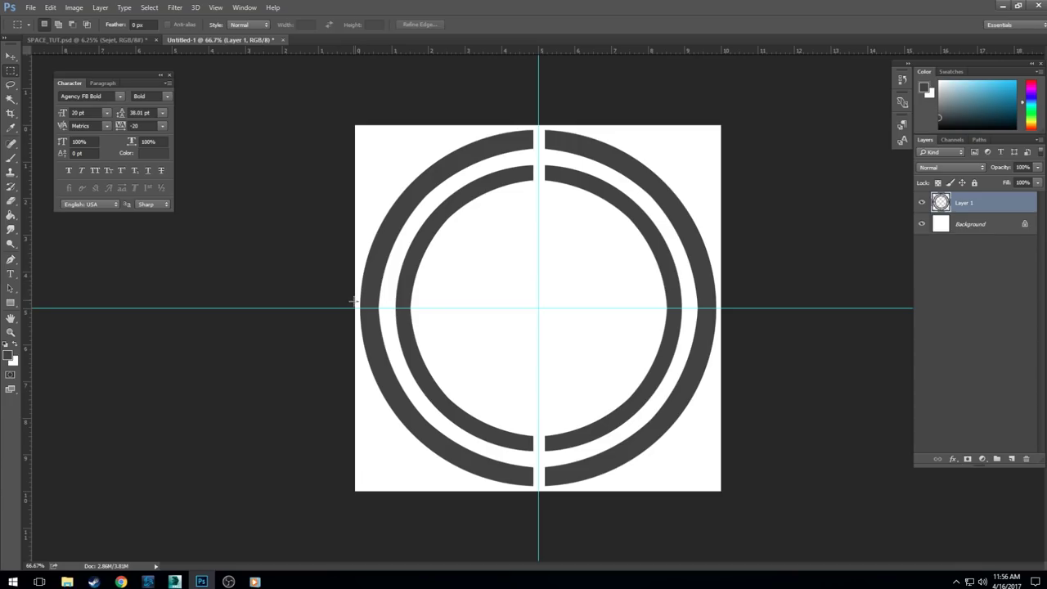
{"action": "left_click_drag", "start_coordinate": [353, 303], "coordinate": [721, 314]}
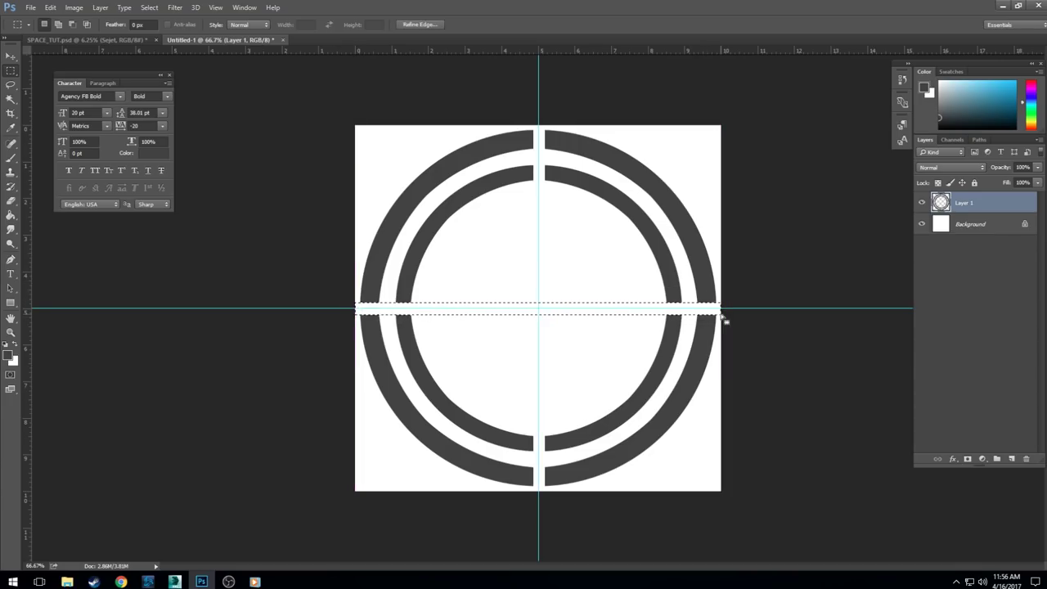
{"action": "key", "text": "ctrl+d"}
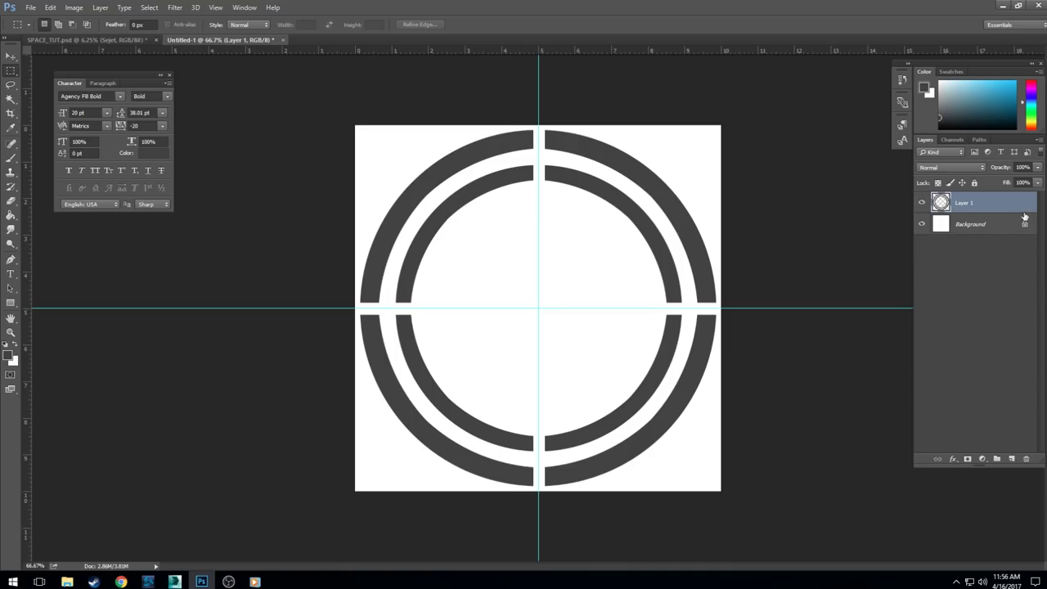
Step: Define the segmented rings as a brush preset named Sampled Brush 1 and close the Untitled-1 document without saving
{"action": "left_click", "coordinate": [74, 8]}
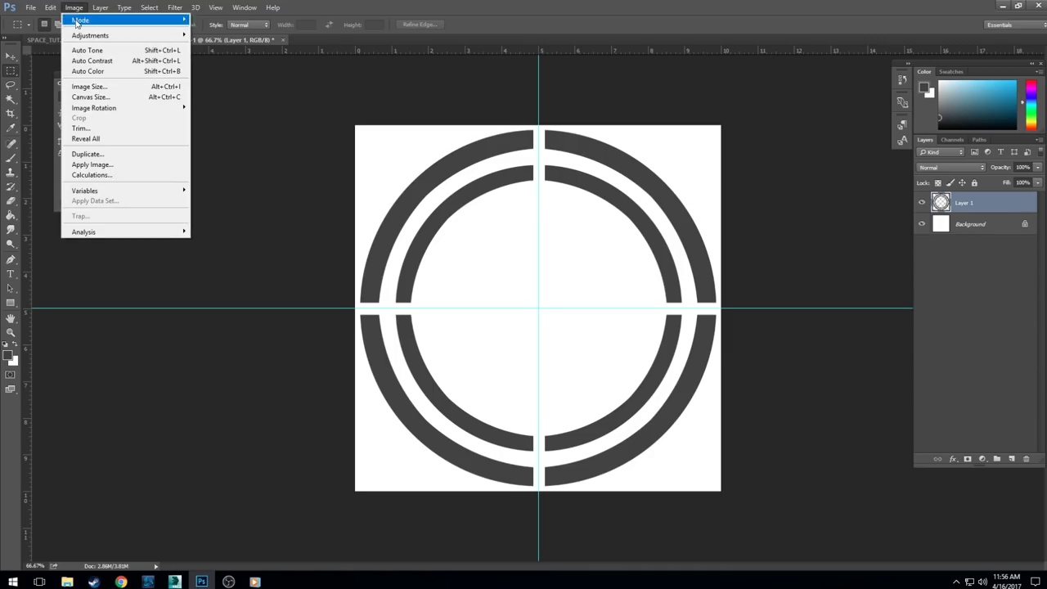
{"action": "left_click", "coordinate": [49, 8]}
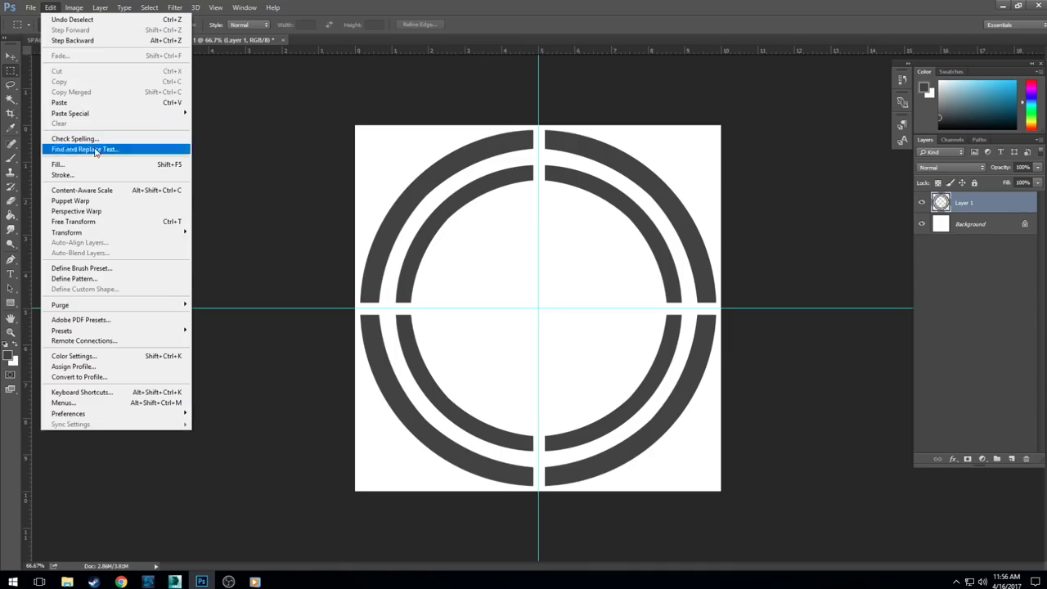
{"action": "left_click", "coordinate": [96, 268]}
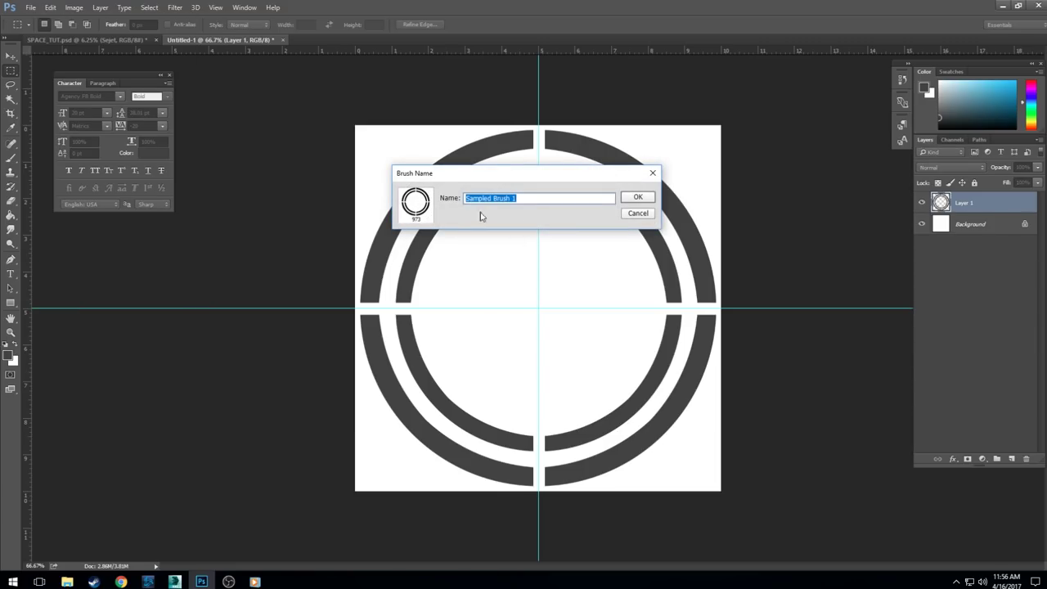
{"action": "left_click", "coordinate": [640, 198]}
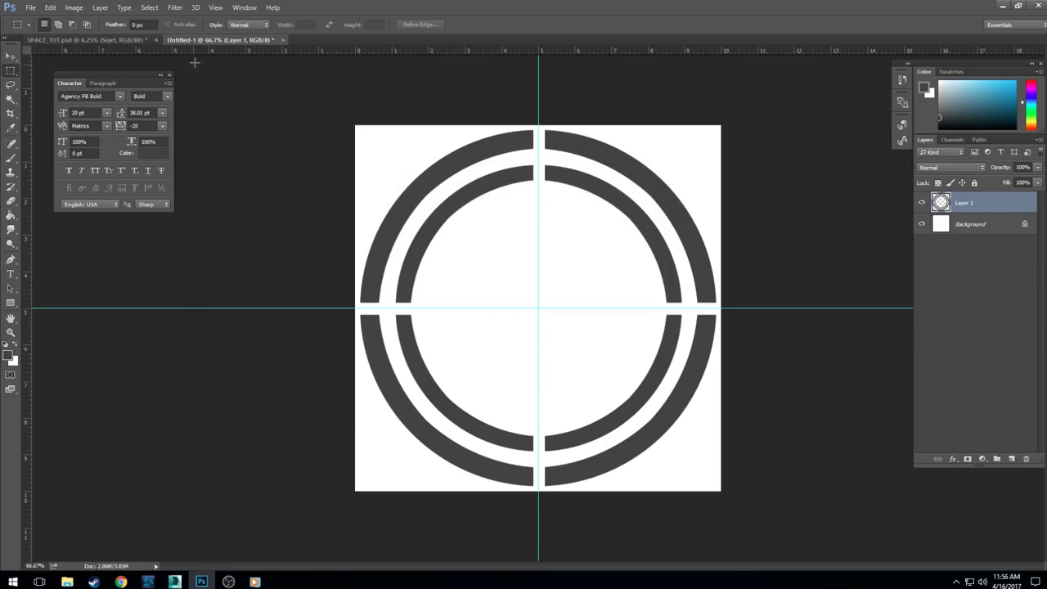
{"action": "left_click", "coordinate": [283, 39]}
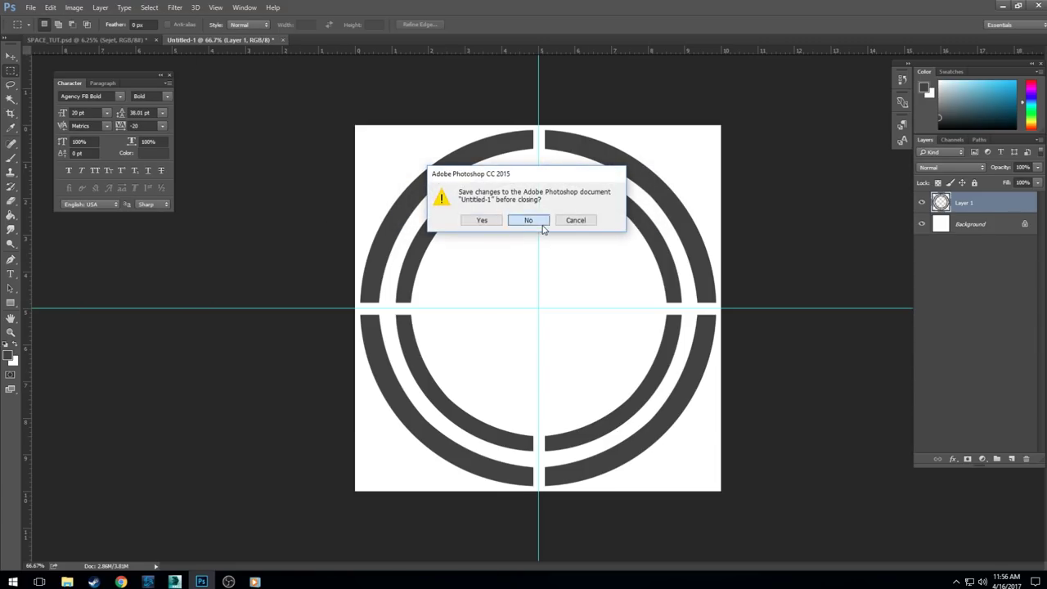
{"action": "left_click", "coordinate": [533, 218]}
Step: Activate the Brush tool with the ring preset and add a new layer above the stars group in the space map
{"action": "key", "text": "ctrl+plus"}
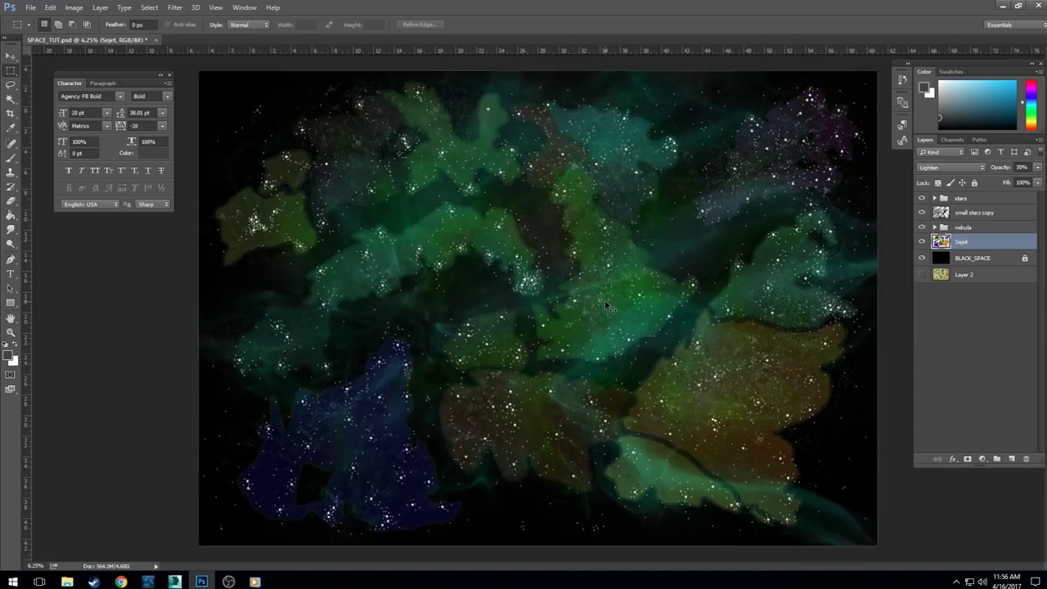
{"action": "key", "text": "ctrl+plus"}
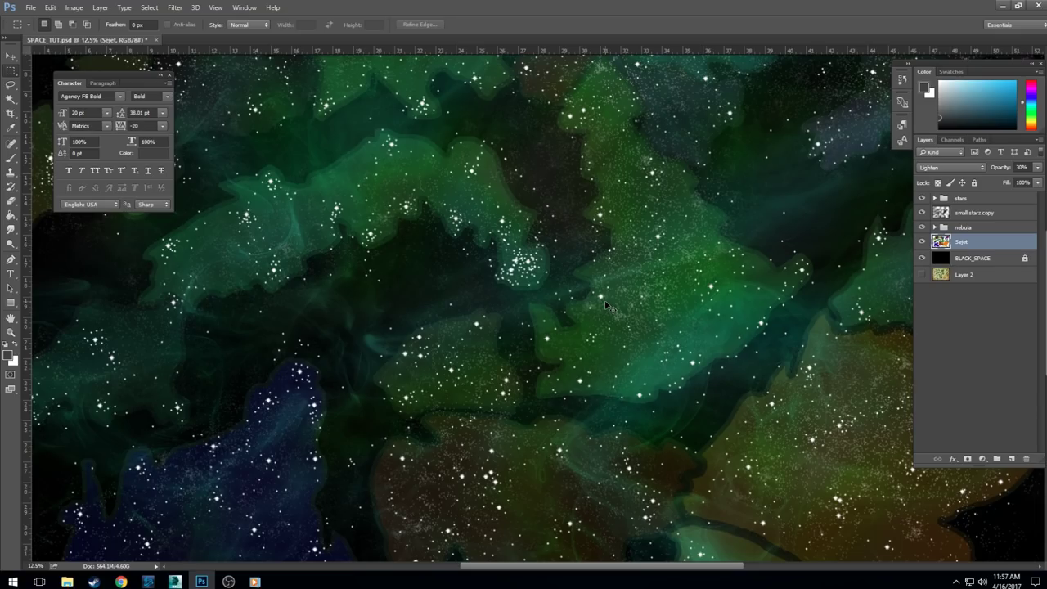
{"action": "scroll", "coordinate": [606, 306], "scroll_direction": "up", "scroll_amount": 1}
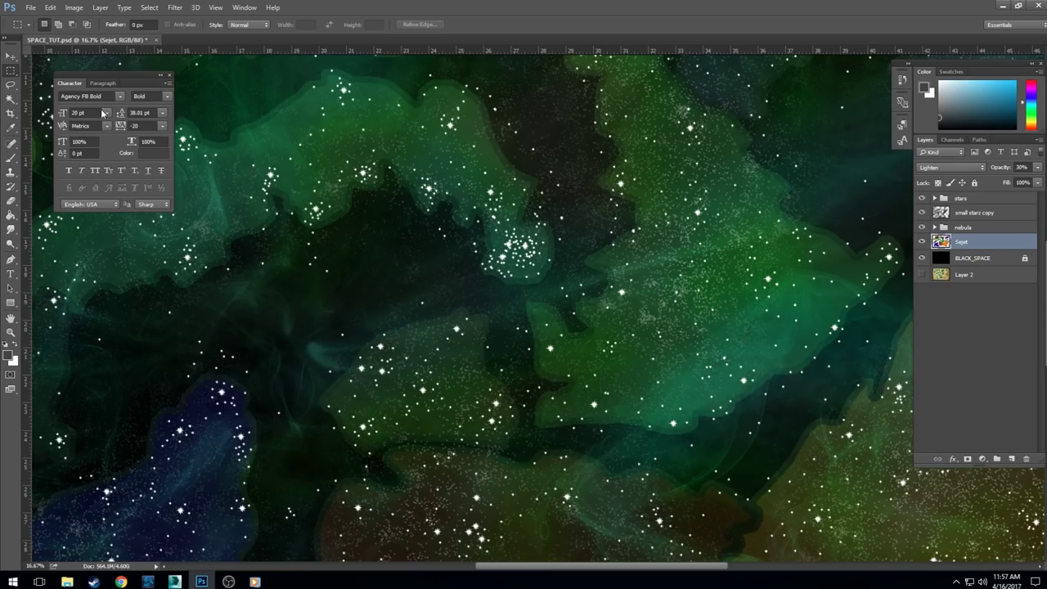
{"action": "left_click", "coordinate": [11, 163]}
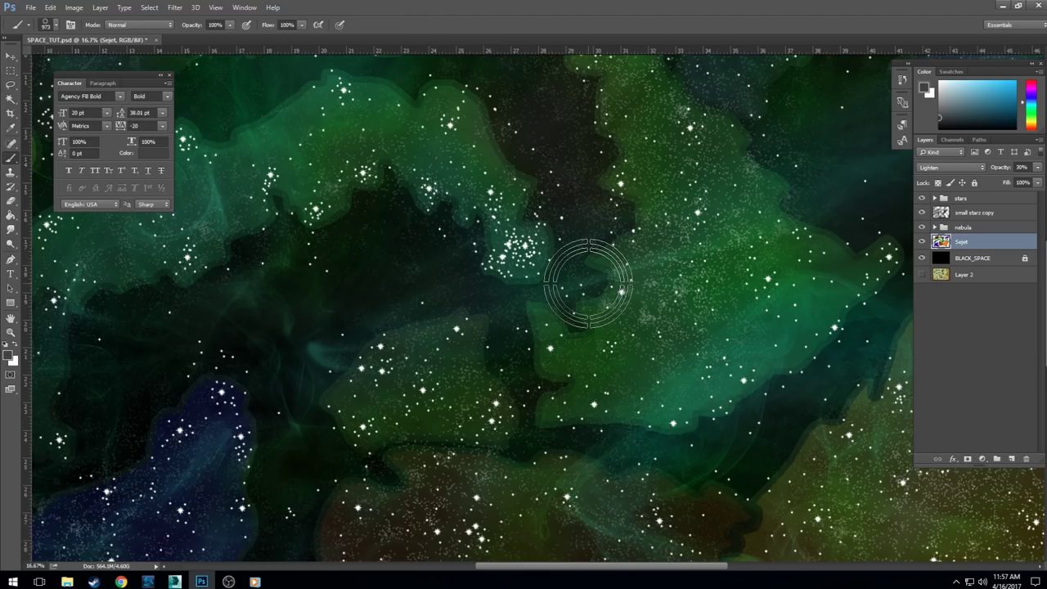
{"action": "left_click_drag", "start_coordinate": [605, 290], "coordinate": [612, 319]}
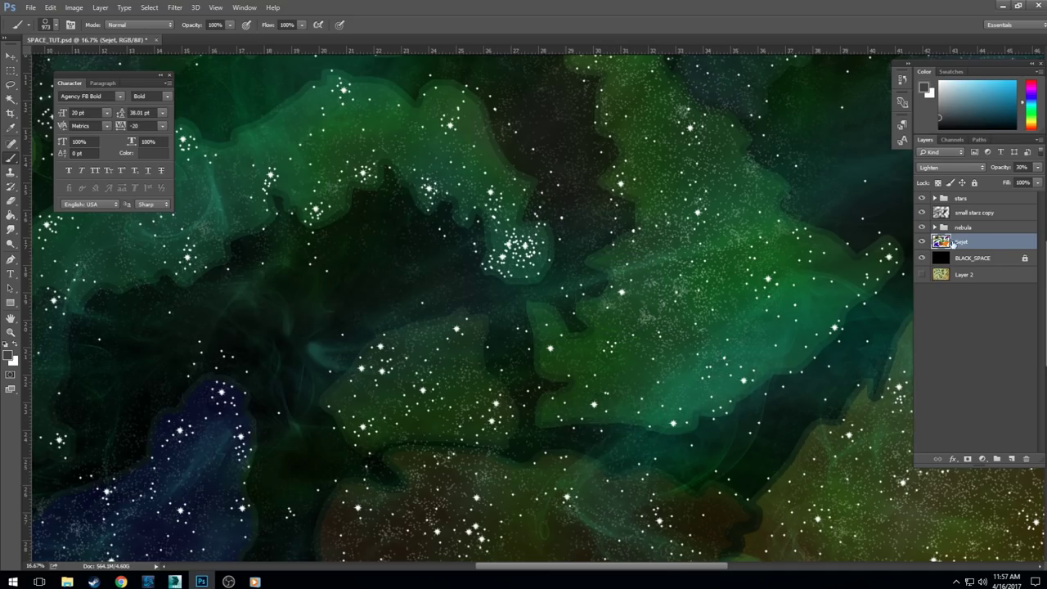
{"action": "left_click", "coordinate": [959, 198]}
{"action": "left_click", "coordinate": [1010, 459]}
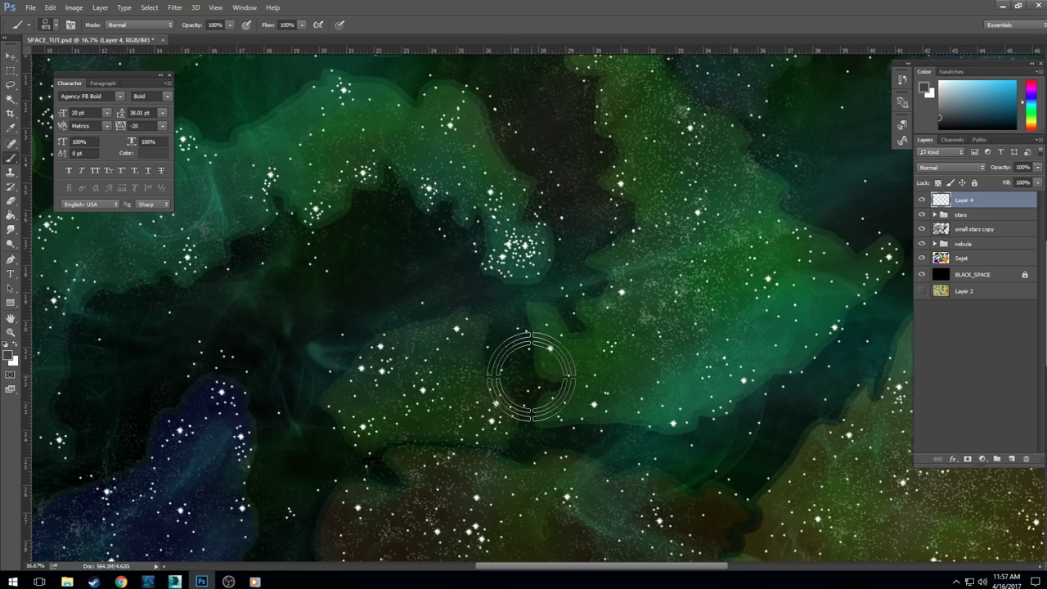
Step: Set the foreground colour to a bright cyan with RGB values 0, 240, 255
{"action": "left_click", "coordinate": [10, 355]}
{"action": "type", "text": "00c6ff"}
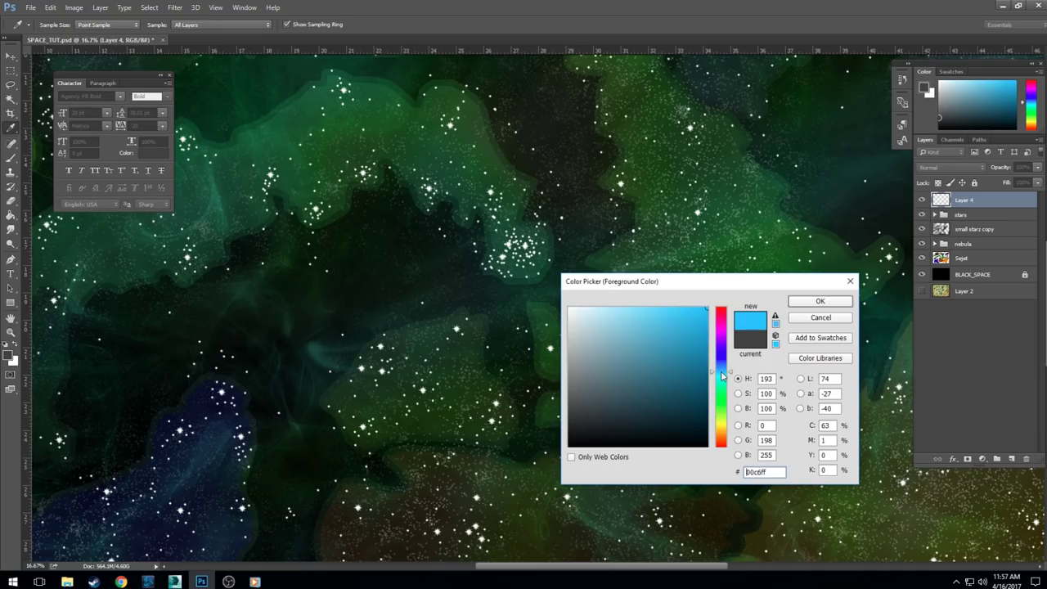
{"action": "left_click_drag", "start_coordinate": [722, 375], "coordinate": [721, 379]}
{"action": "left_click", "coordinate": [837, 302]}
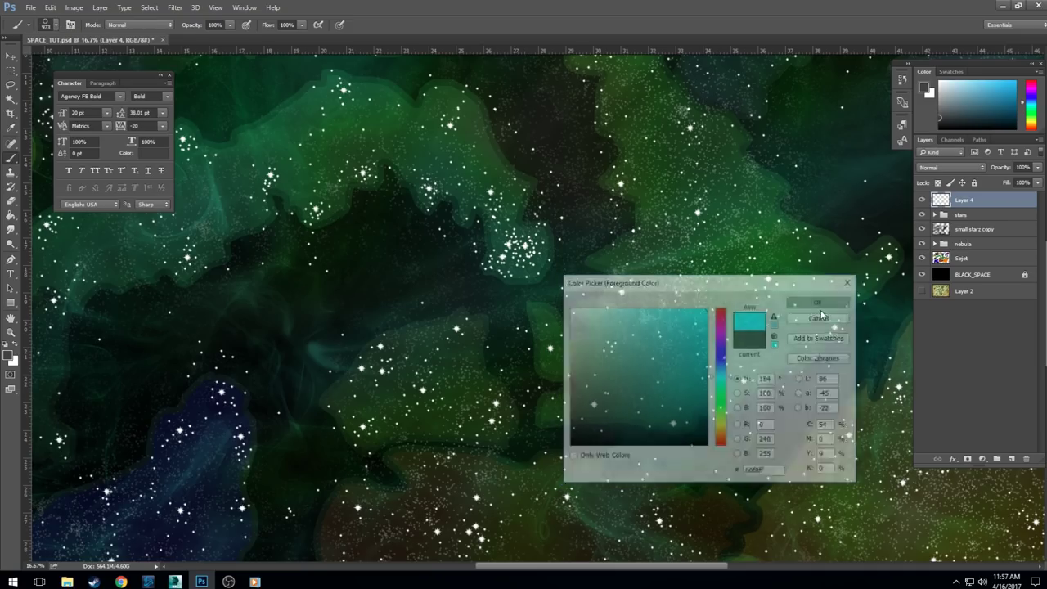
Step: Test one ring stamp on the new layer, undo it, and reduce the brush size to 200
{"action": "left_click", "coordinate": [570, 240]}
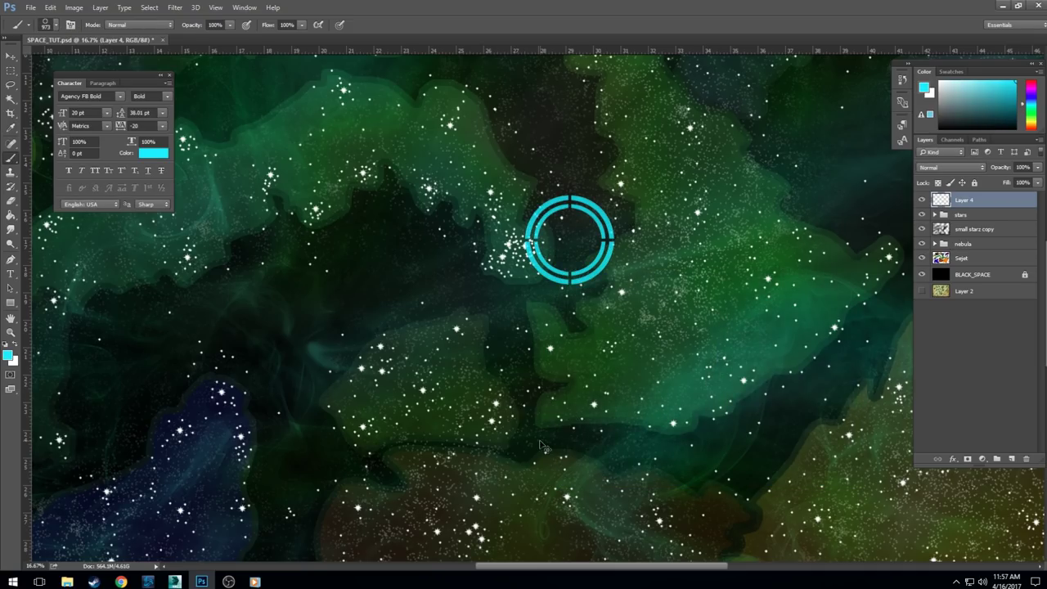
{"action": "key", "text": "ctrl+z"}
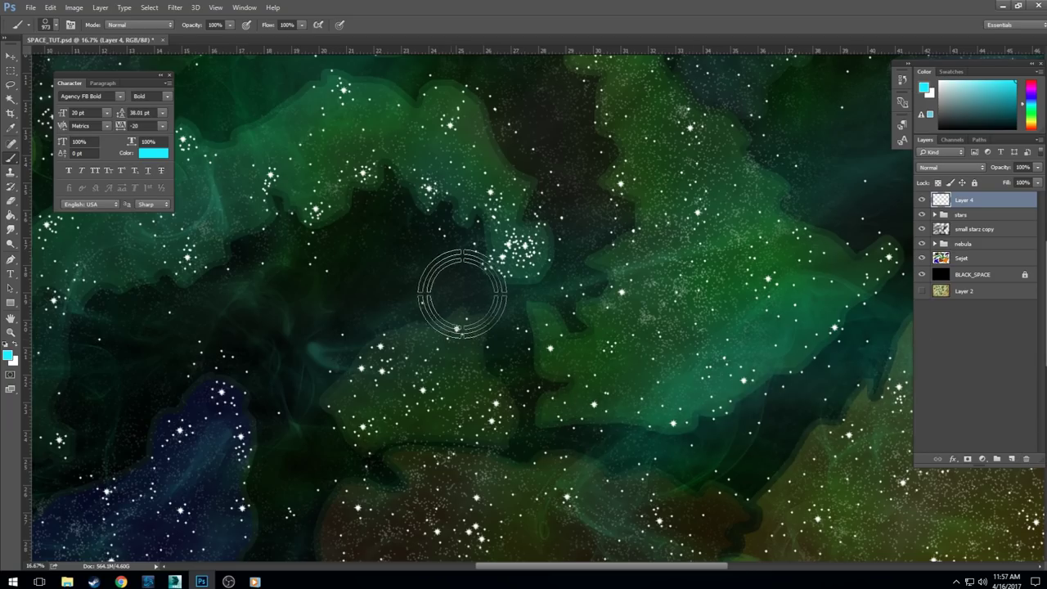
{"action": "key", "text": "bracketleft"}
{"action": "key", "text": "bracketleft"}
{"action": "key", "text": "bracketleft"}
{"action": "key", "text": "bracketleft"}
{"action": "key", "text": "bracketleft"}
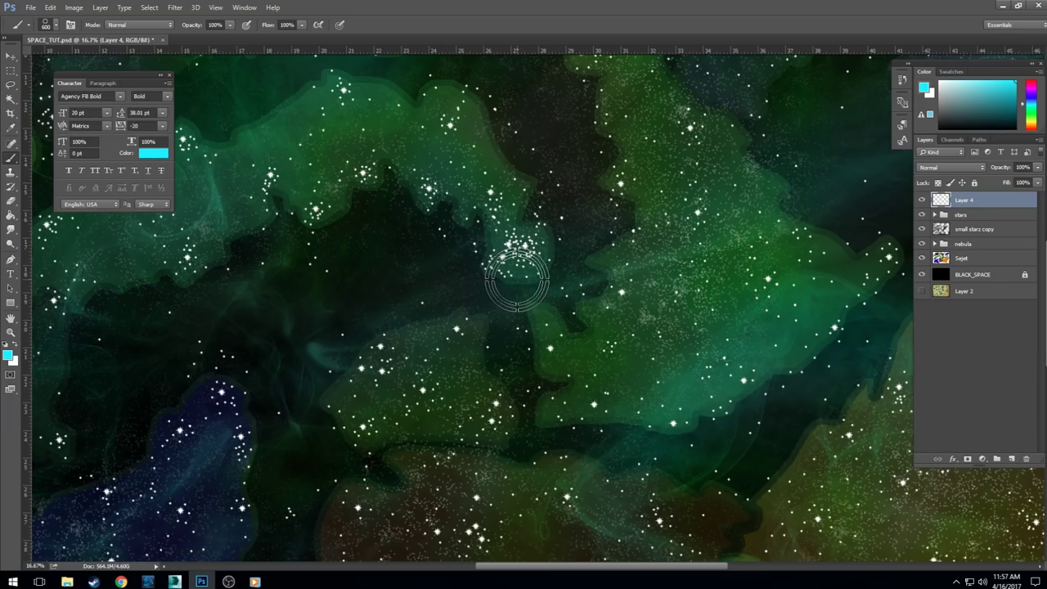
{"action": "key", "text": "bracketleft"}
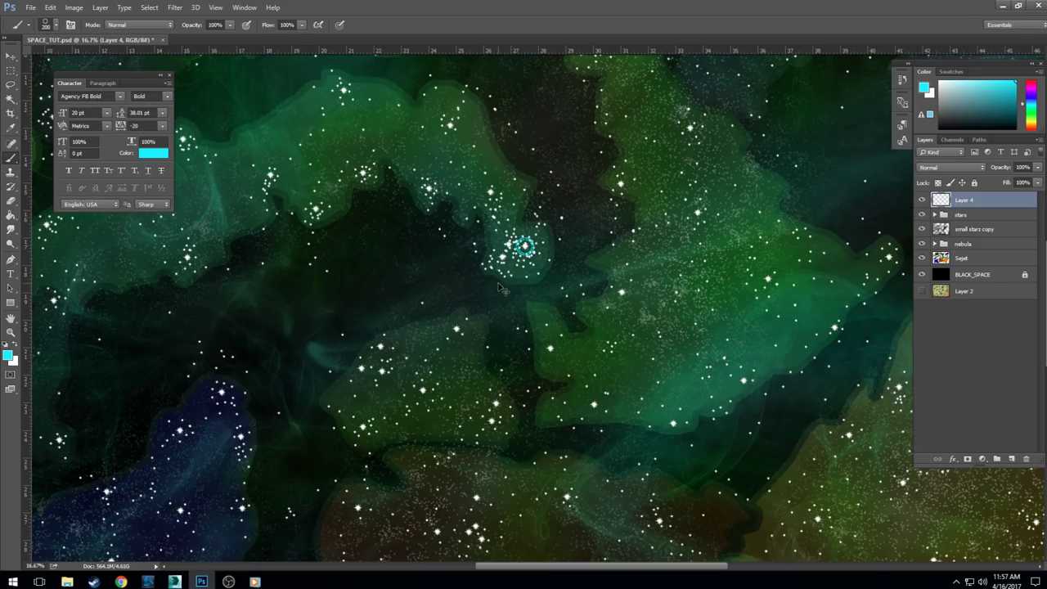
Step: Undo the ring on the cluster's bright star and stamp cyan rings centred on the cluster's three brightest stars
{"action": "scroll", "coordinate": [499, 286], "scroll_direction": "up", "scroll_amount": 1}
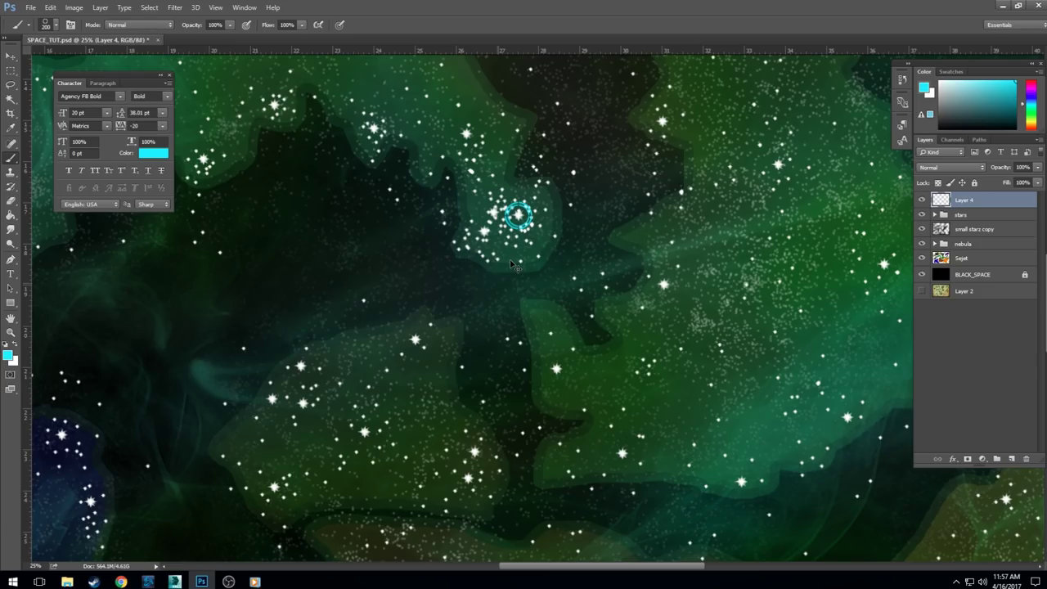
{"action": "scroll", "coordinate": [494, 300], "scroll_direction": "up", "scroll_amount": 1}
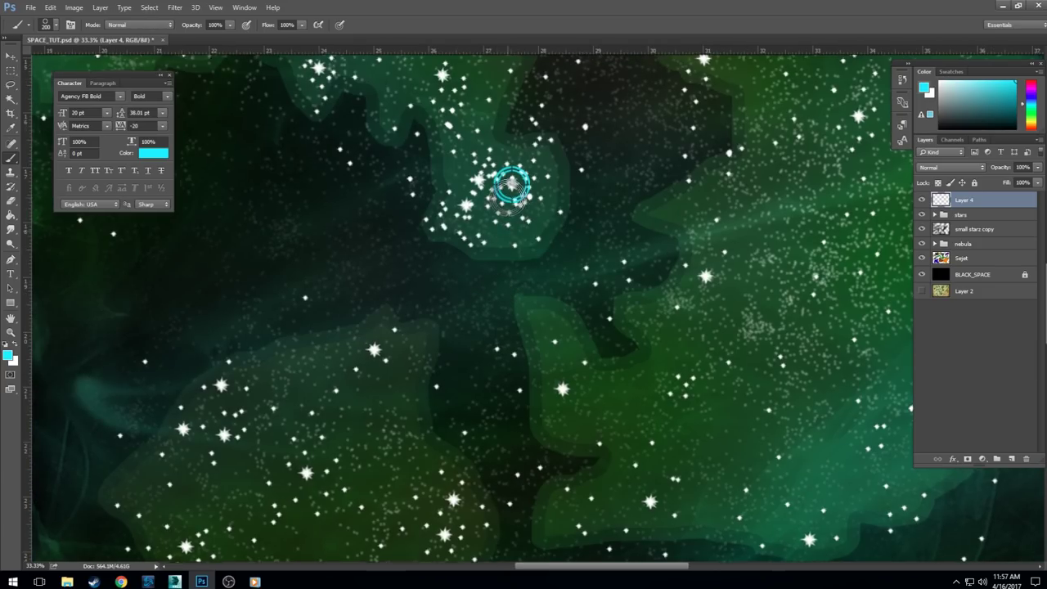
{"action": "scroll", "coordinate": [509, 196], "scroll_direction": "up", "scroll_amount": 1}
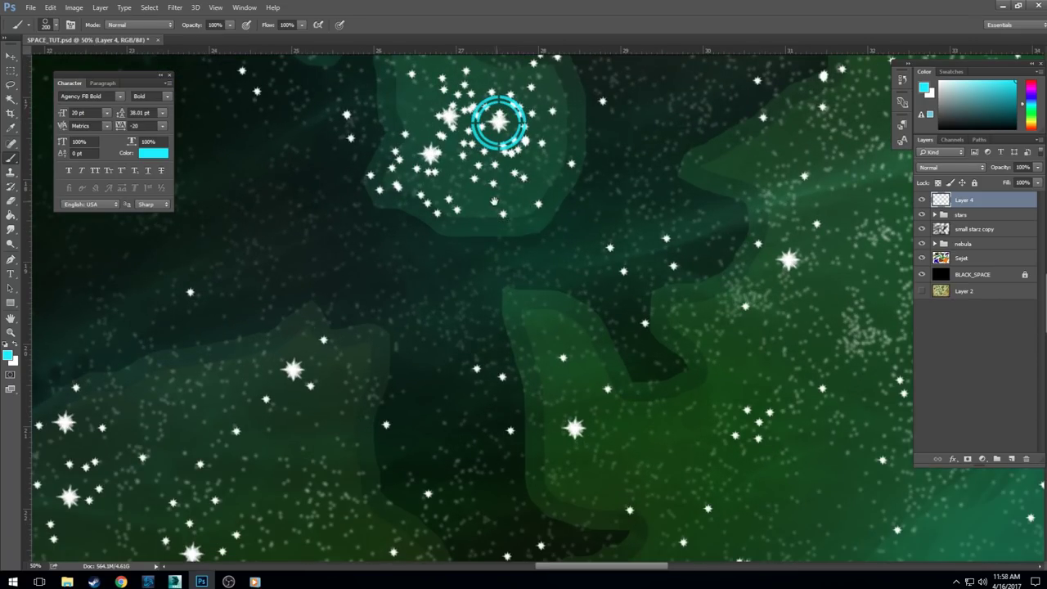
{"action": "left_click_drag", "start_coordinate": [507, 196], "coordinate": [500, 312]}
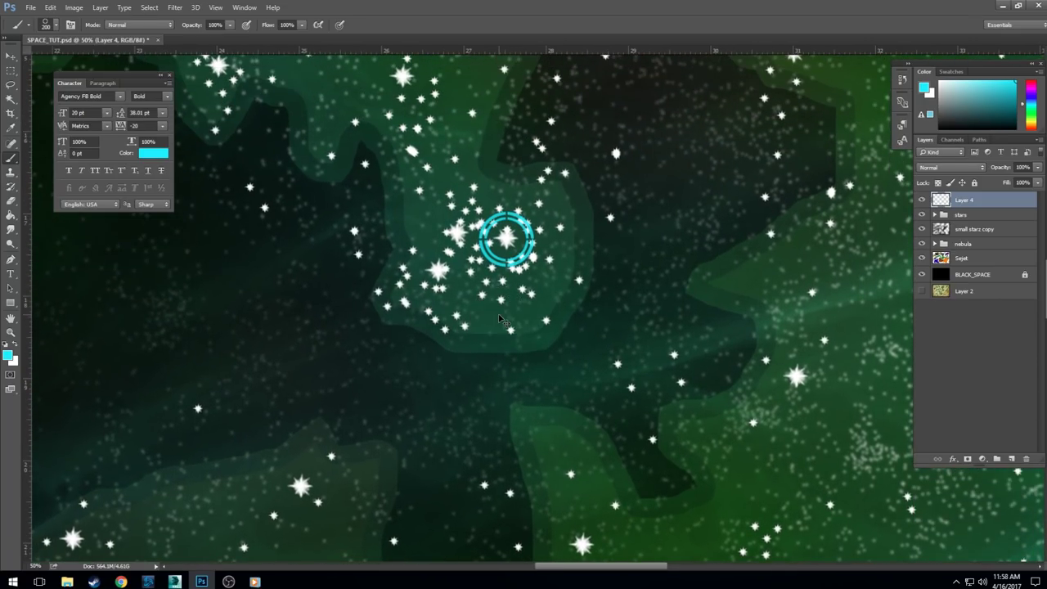
{"action": "scroll", "coordinate": [499, 321], "scroll_direction": "up", "scroll_amount": 1}
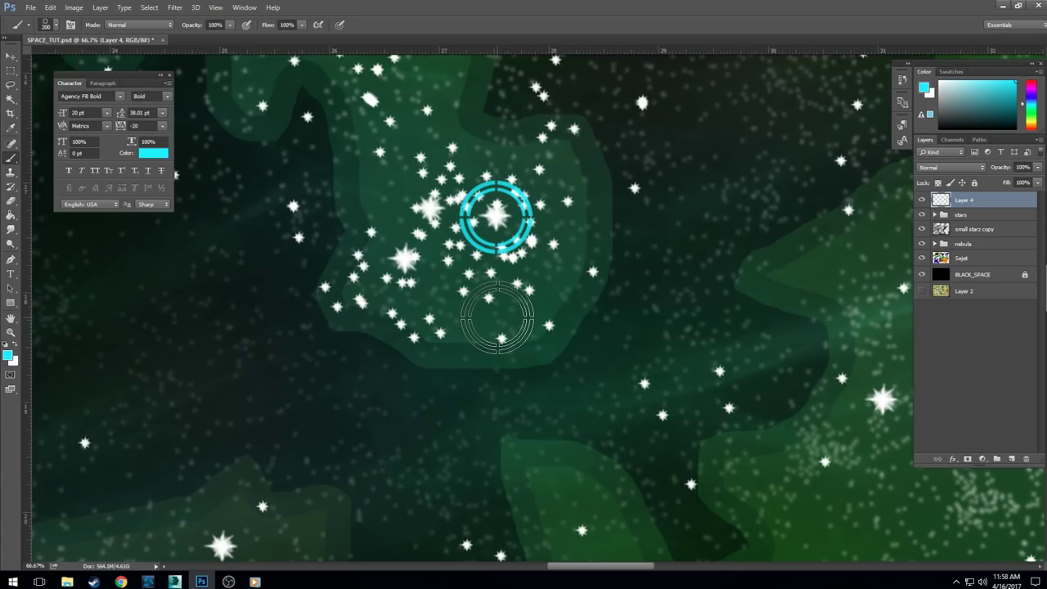
{"action": "scroll", "coordinate": [497, 319], "scroll_direction": "up", "scroll_amount": 1}
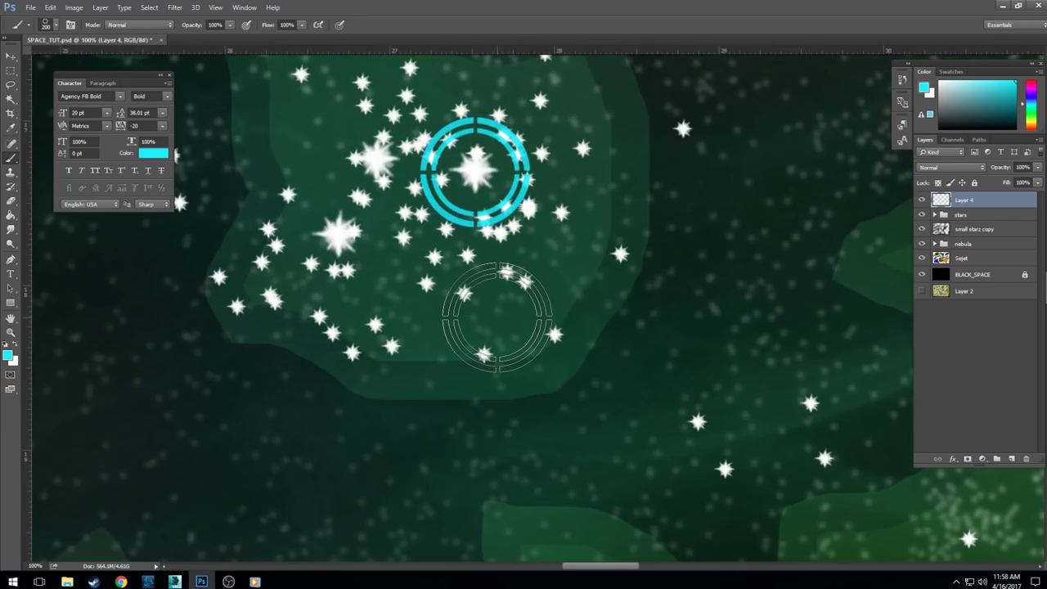
{"action": "key", "text": "ctrl+z"}
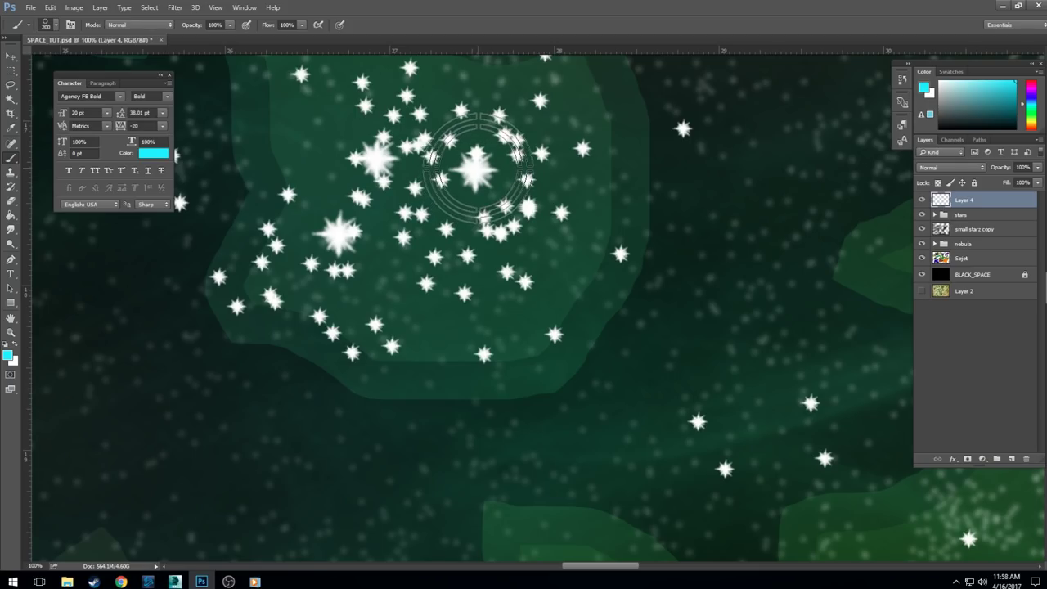
{"action": "left_click", "coordinate": [476, 167]}
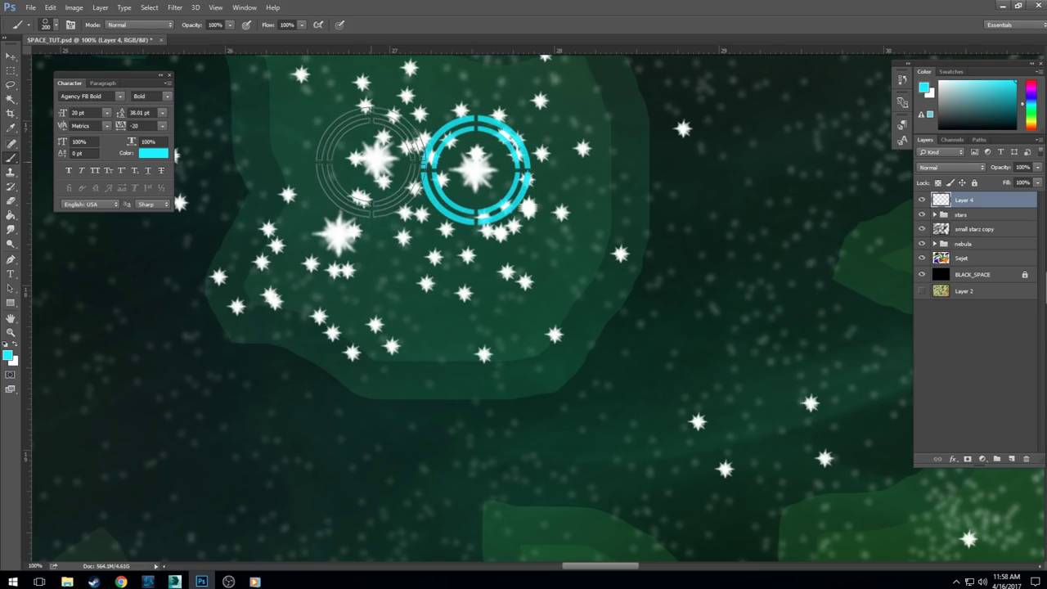
{"action": "left_click", "coordinate": [369, 160]}
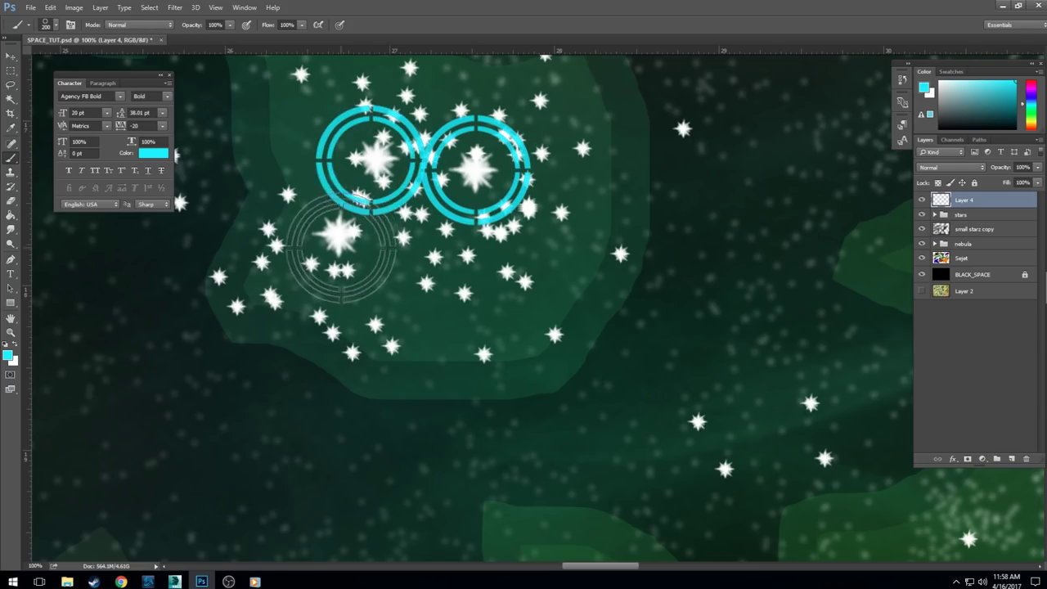
{"action": "left_click", "coordinate": [336, 243]}
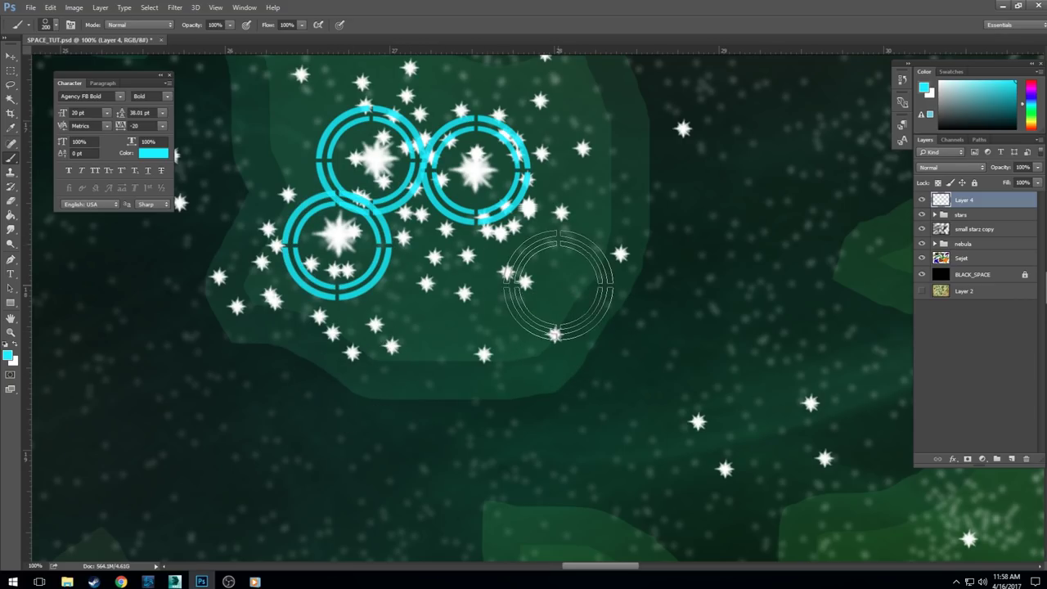
{"action": "mouse_move", "coordinate": [636, 207]}
{"action": "left_mouse_down"}
{"action": "mouse_move", "coordinate": [626, 338]}
{"action": "mouse_move", "coordinate": [665, 406]}
{"action": "left_mouse_up"}
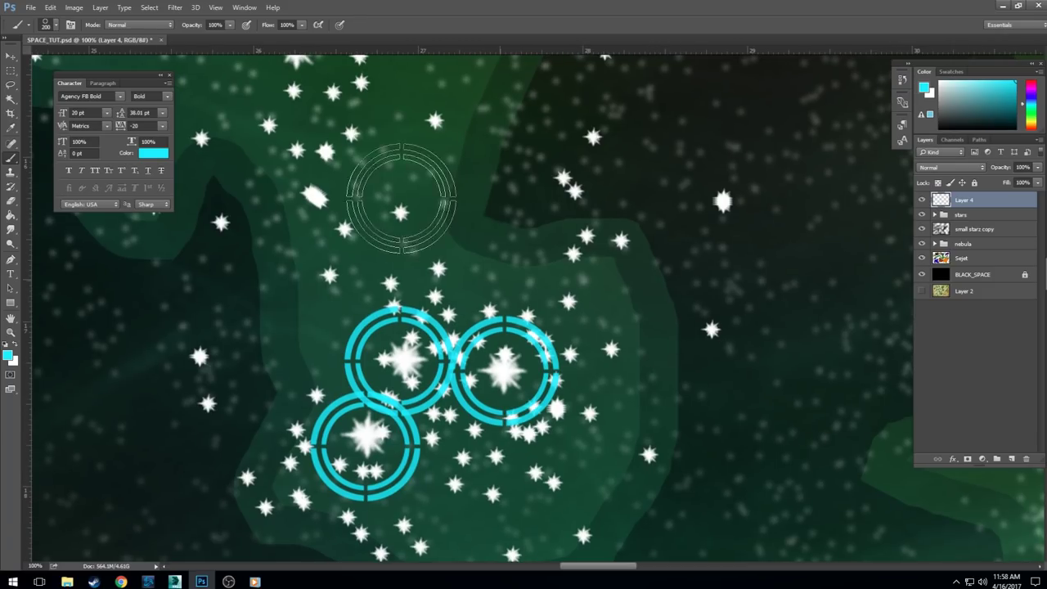
{"action": "left_click", "coordinate": [329, 151]}
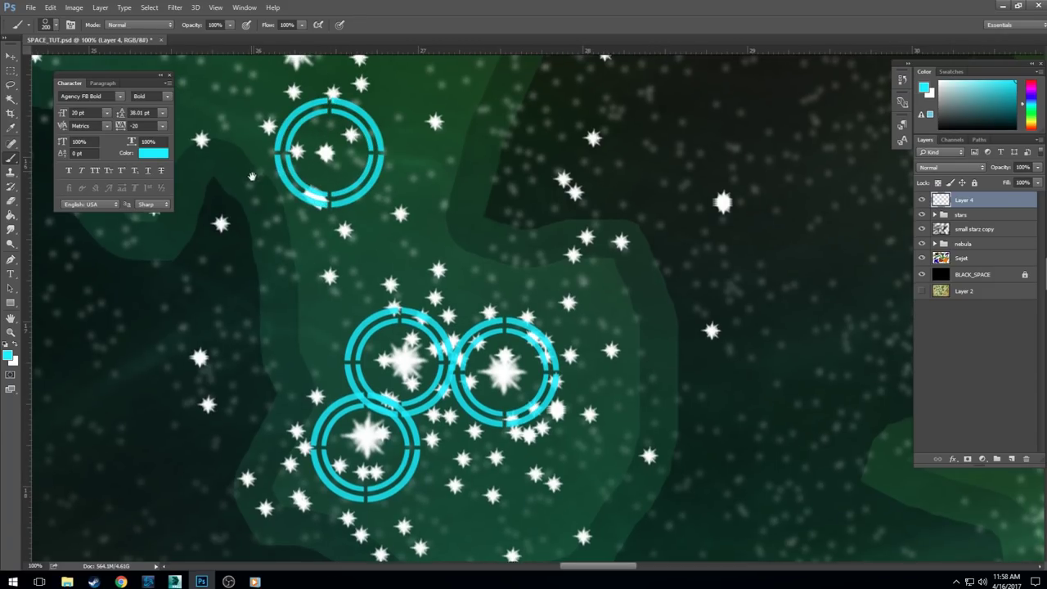
{"action": "left_click_drag", "start_coordinate": [229, 129], "coordinate": [336, 260]}
{"action": "key", "text": "ctrl+z"}
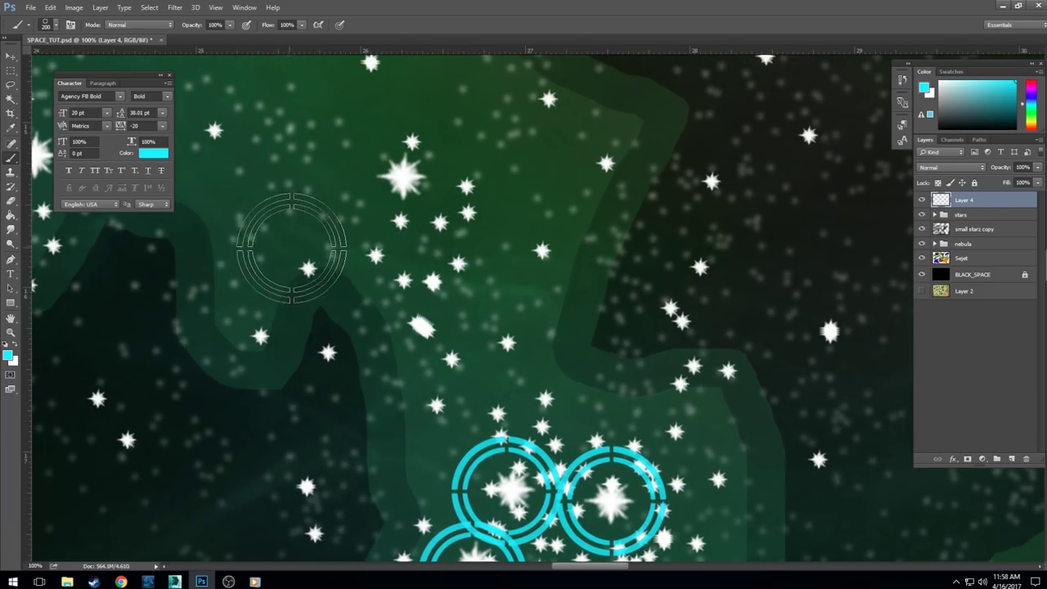
Step: Stamp cyan rings on the large star above the marked cluster, the elongated star below it, and the large star further west
{"action": "left_click", "coordinate": [399, 179]}
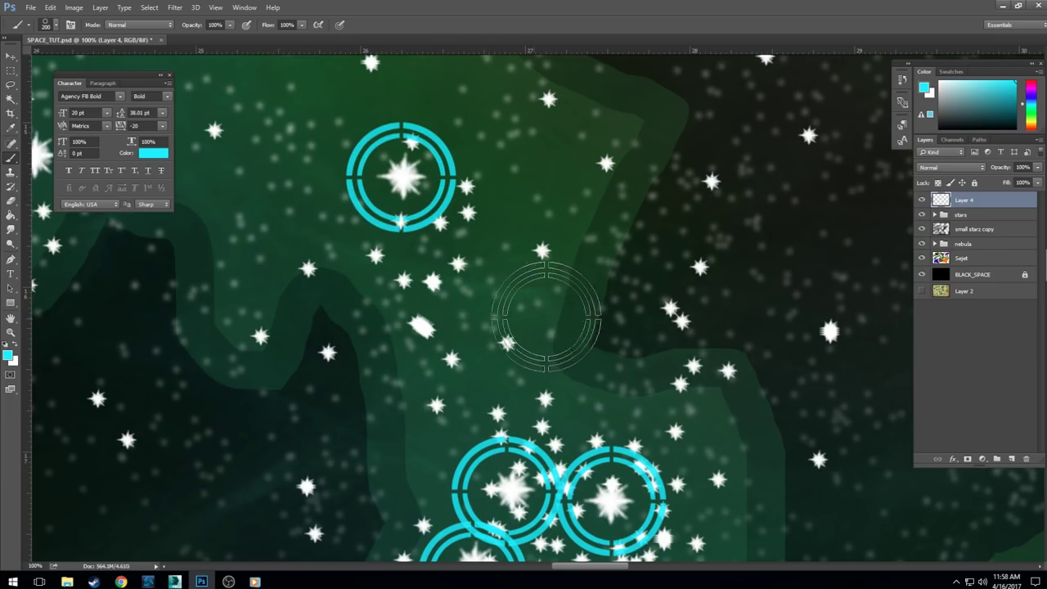
{"action": "mouse_move", "coordinate": [325, 281]}
{"action": "left_mouse_down"}
{"action": "mouse_move", "coordinate": [426, 309]}
{"action": "mouse_move", "coordinate": [629, 269]}
{"action": "mouse_move", "coordinate": [619, 313]}
{"action": "left_mouse_up"}
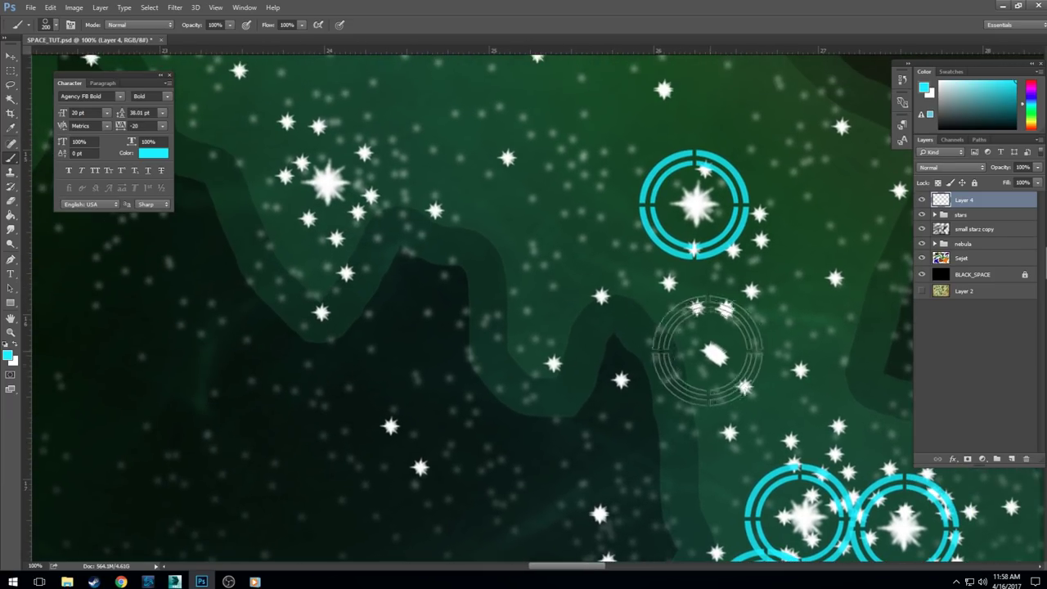
{"action": "left_click", "coordinate": [714, 354]}
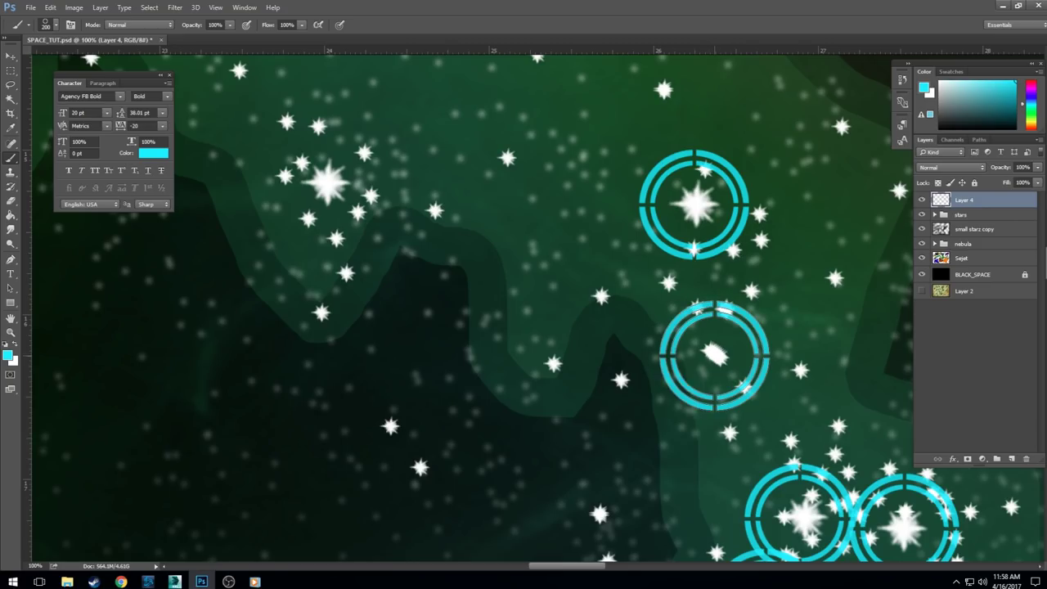
{"action": "left_click", "coordinate": [330, 183]}
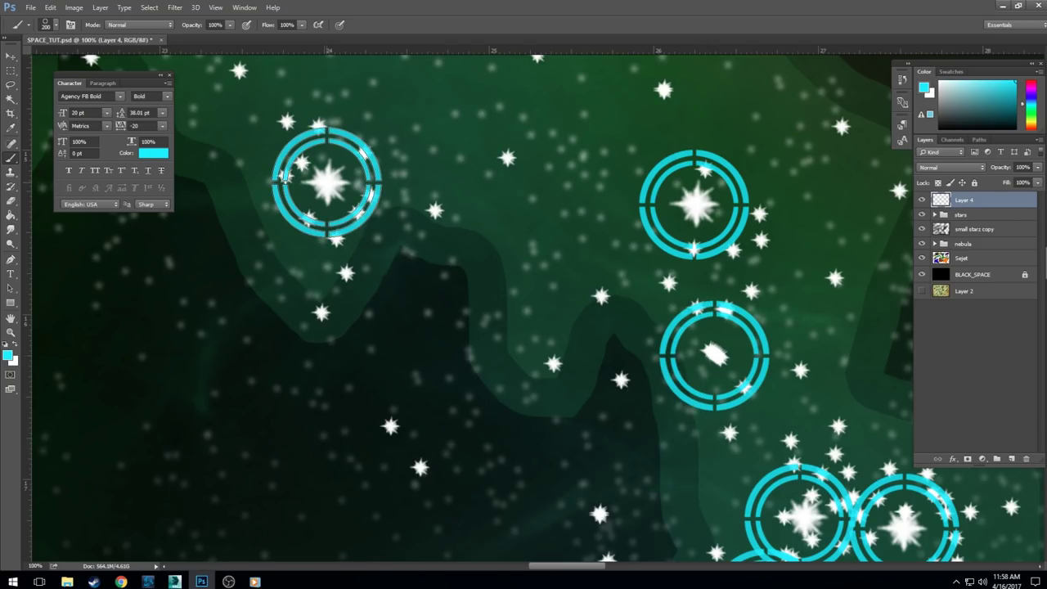
{"action": "left_click_drag", "start_coordinate": [521, 114], "coordinate": [511, 249]}
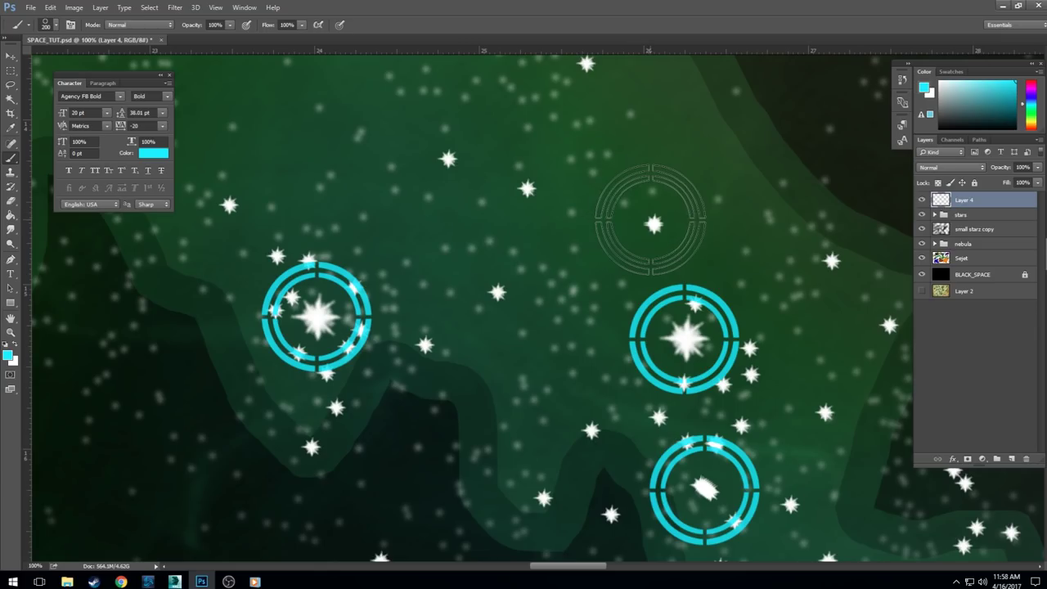
{"action": "left_click", "coordinate": [651, 221]}
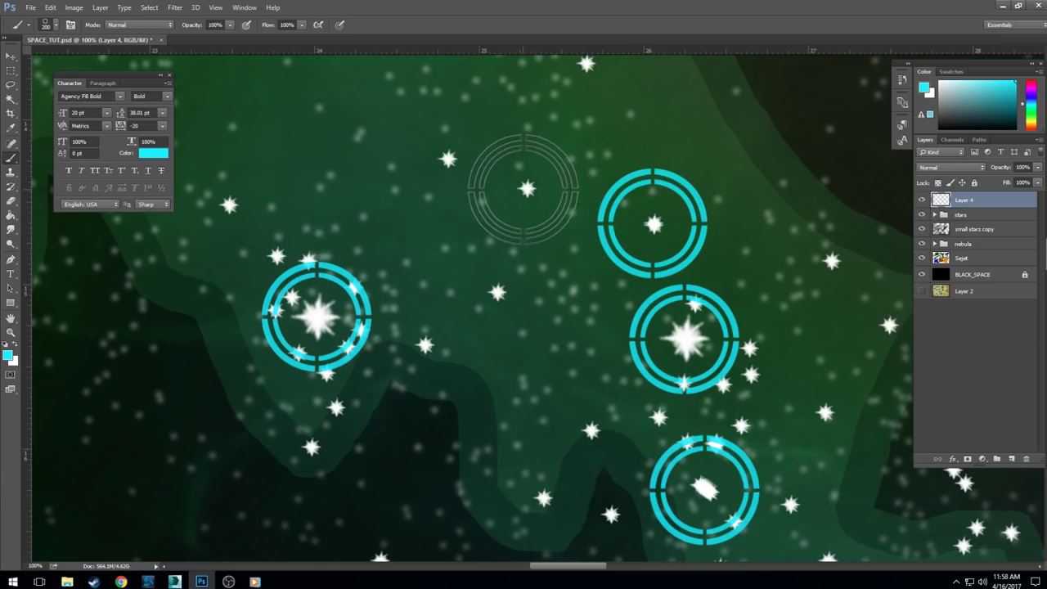
{"action": "left_click", "coordinate": [527, 188]}
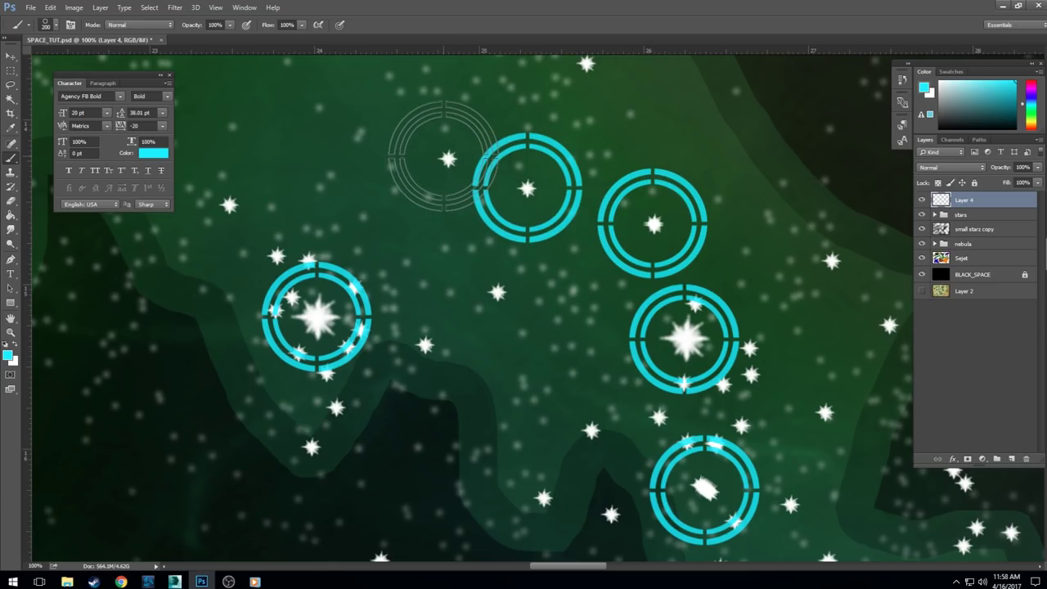
{"action": "key", "text": "ctrl+z"}
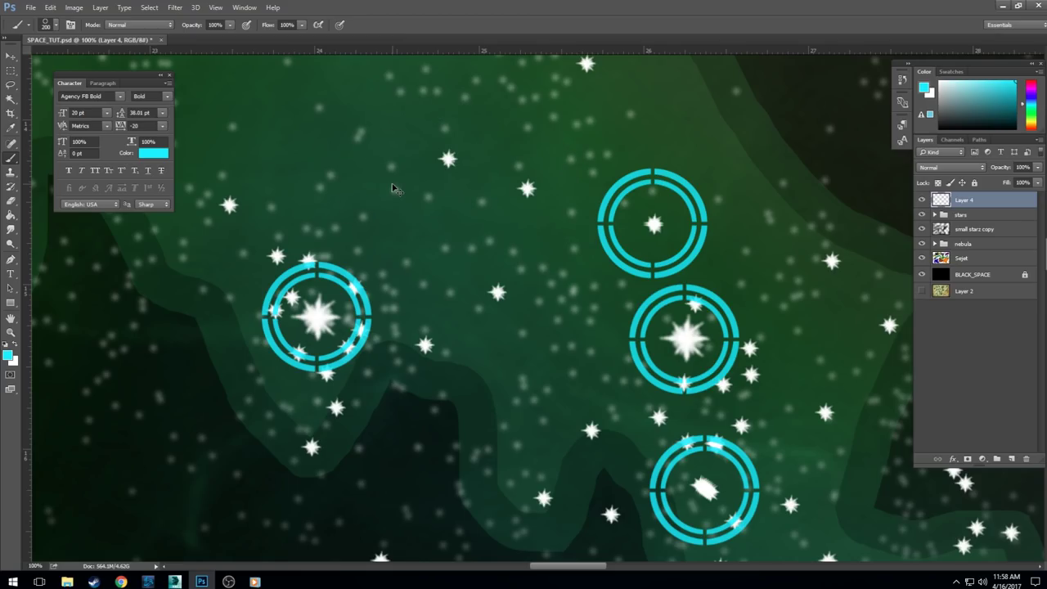
{"action": "key", "text": "alt+z"}
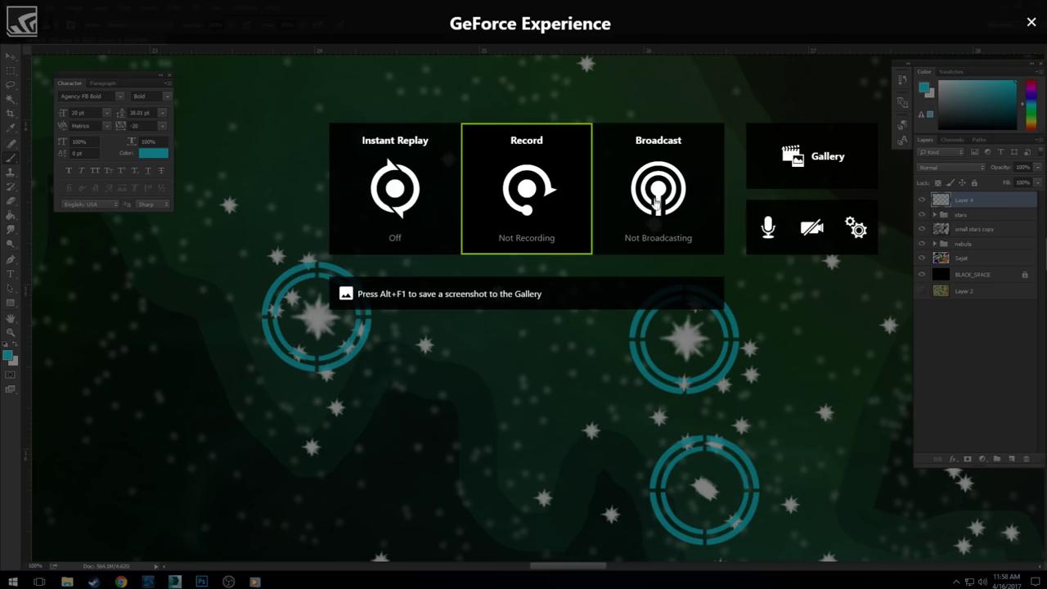
{"action": "left_click", "coordinate": [1031, 22]}
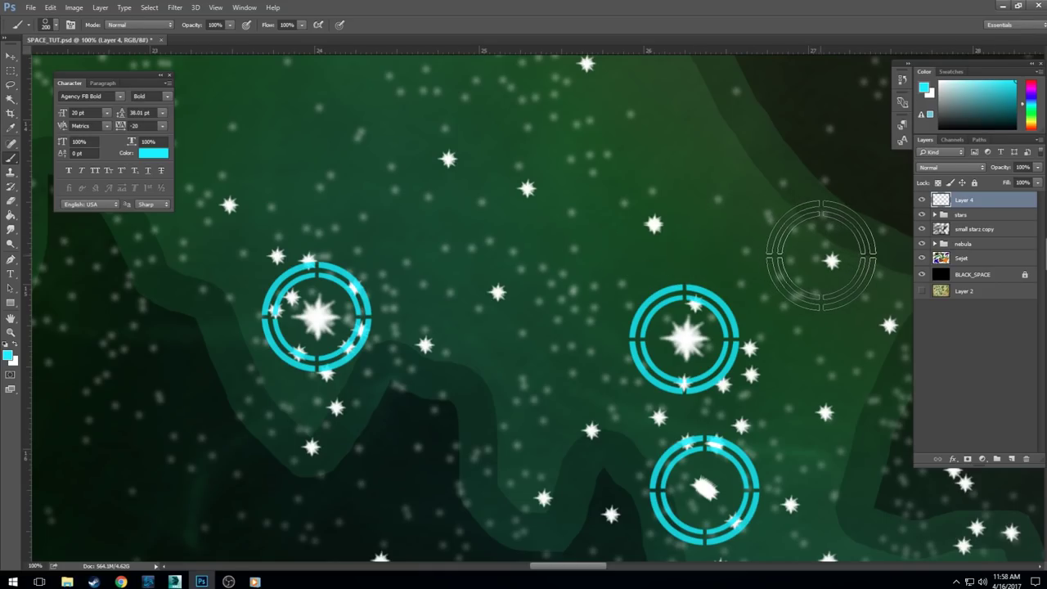
Step: Stamp rings on the large northern star, the small bright star in the dark area beside it, and the large star to the west
{"action": "mouse_move", "coordinate": [498, 163]}
{"action": "left_mouse_down"}
{"action": "mouse_move", "coordinate": [544, 280]}
{"action": "mouse_move", "coordinate": [566, 293]}
{"action": "left_mouse_up"}
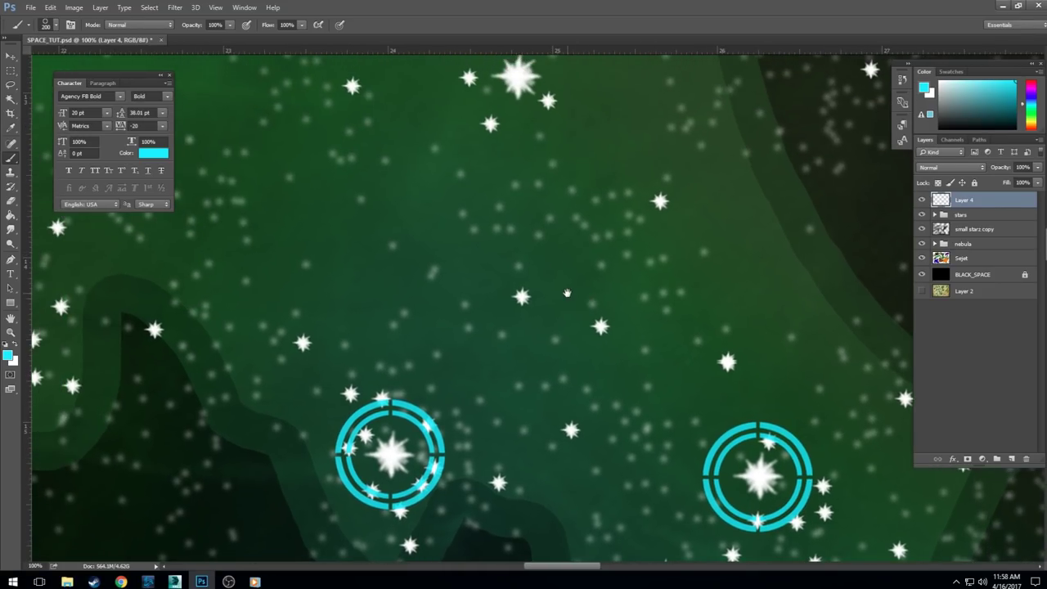
{"action": "left_click_drag", "start_coordinate": [549, 191], "coordinate": [542, 280]}
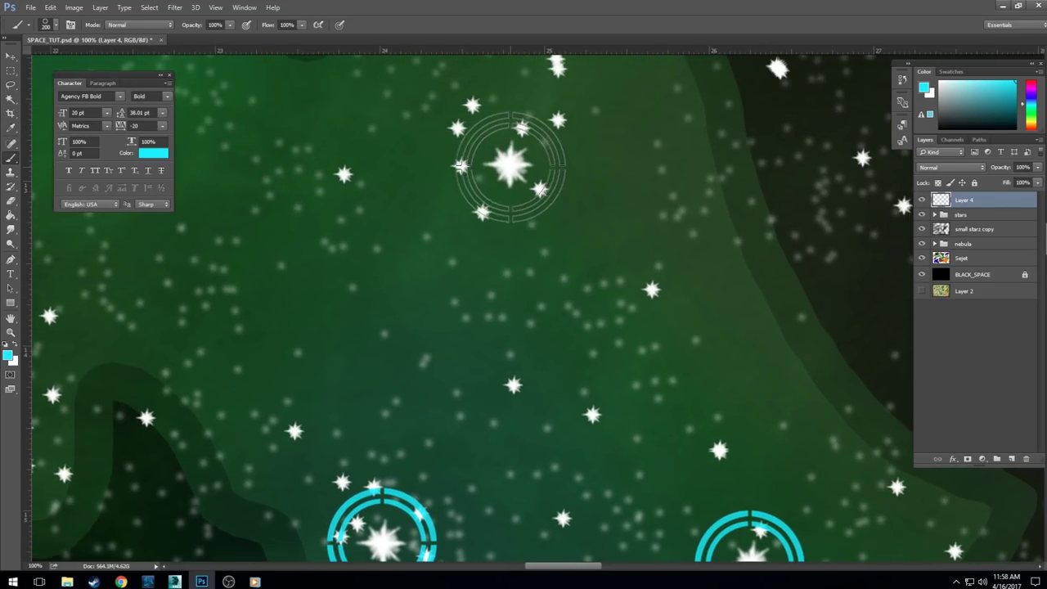
{"action": "left_click", "coordinate": [509, 166]}
{"action": "key", "text": "ctrl+minus"}
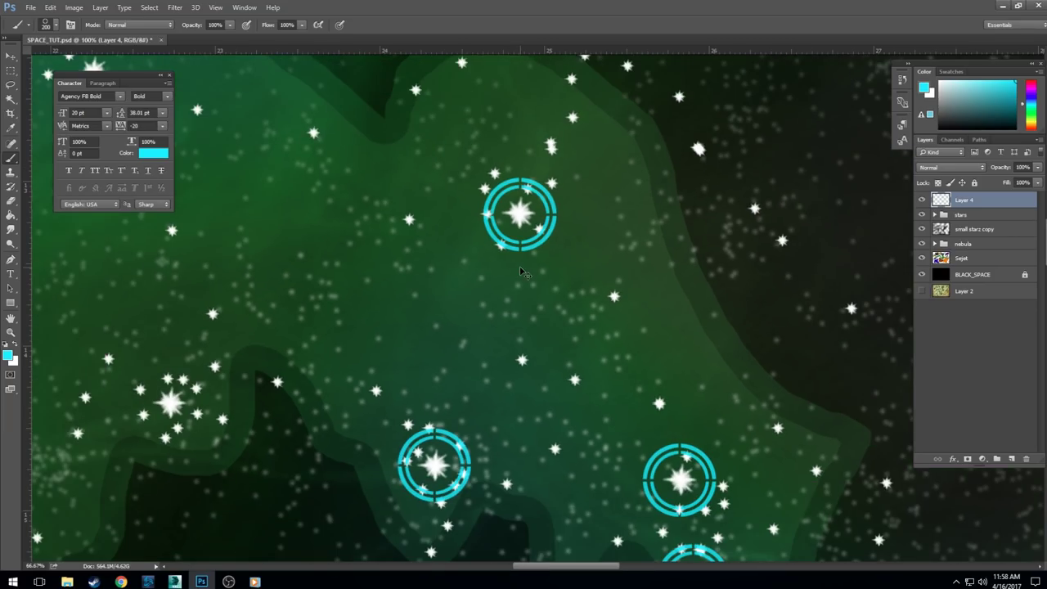
{"action": "key", "text": "ctrl+minus"}
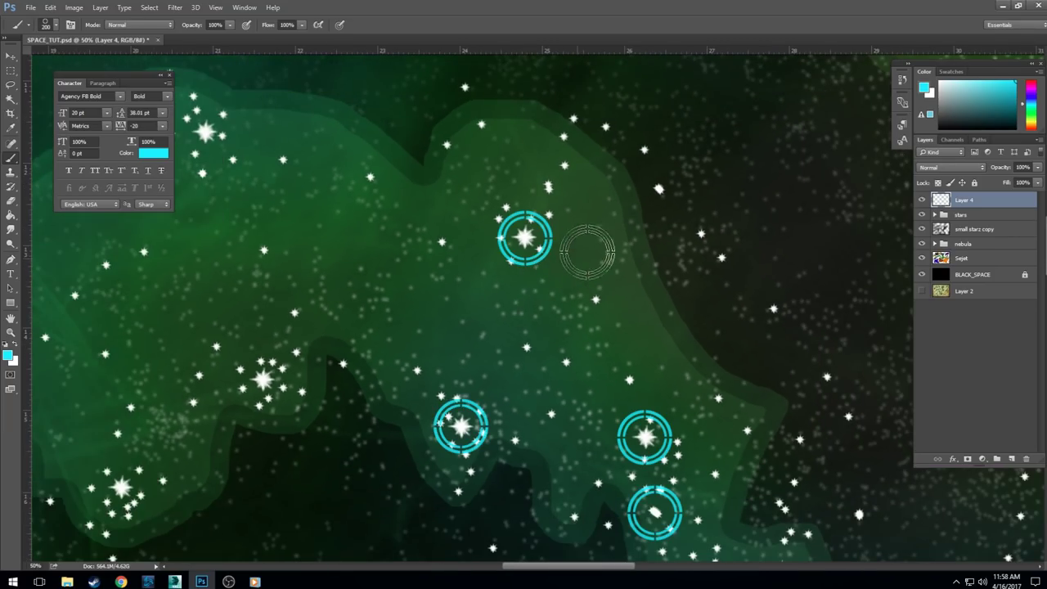
{"action": "left_click", "coordinate": [659, 188]}
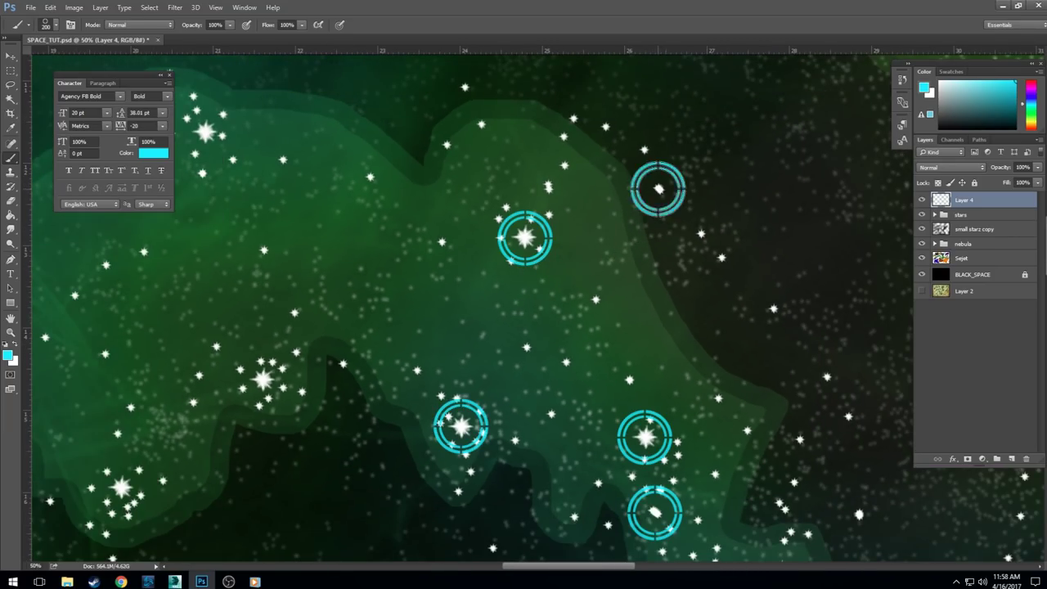
{"action": "left_click", "coordinate": [262, 377]}
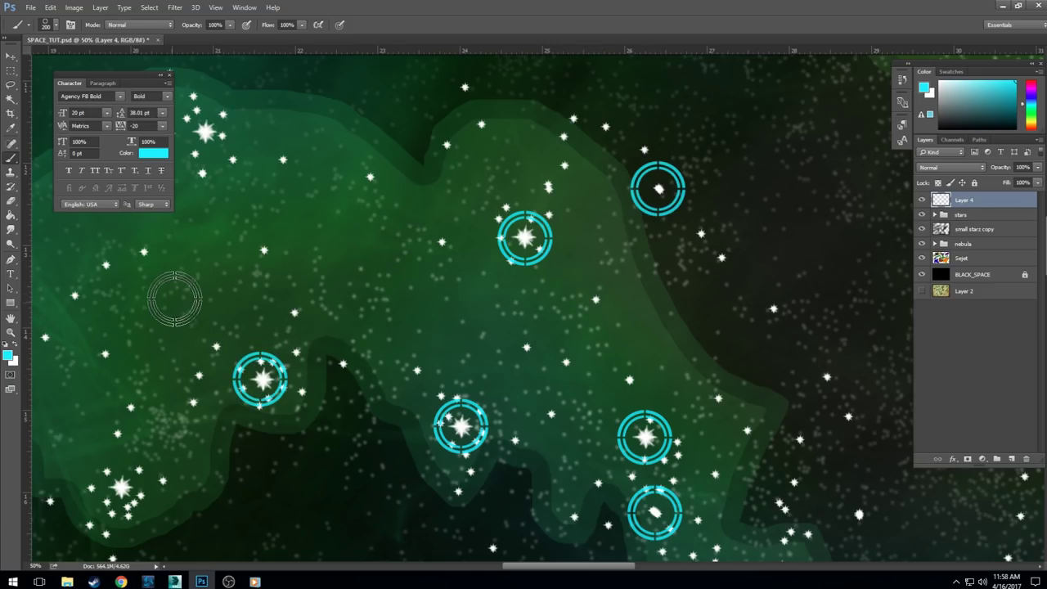
Step: Stamp rings on the three unmarked large stars in the western part of the green nebula
{"action": "mouse_move", "coordinate": [179, 292]}
{"action": "left_mouse_down"}
{"action": "mouse_move", "coordinate": [237, 322]}
{"action": "mouse_move", "coordinate": [378, 326]}
{"action": "left_mouse_up"}
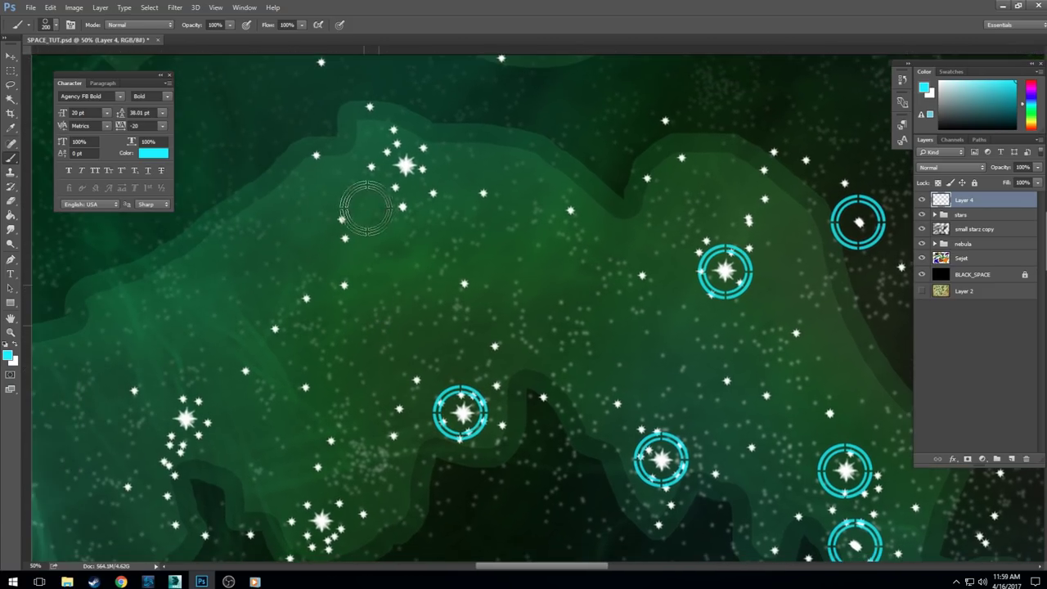
{"action": "left_click", "coordinate": [404, 166]}
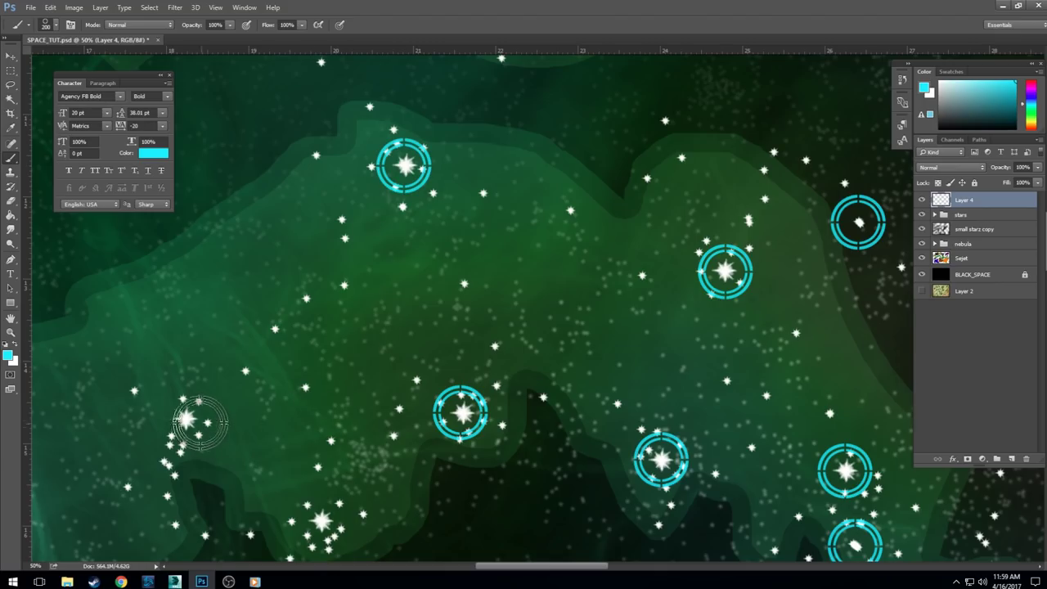
{"action": "left_click", "coordinate": [186, 417]}
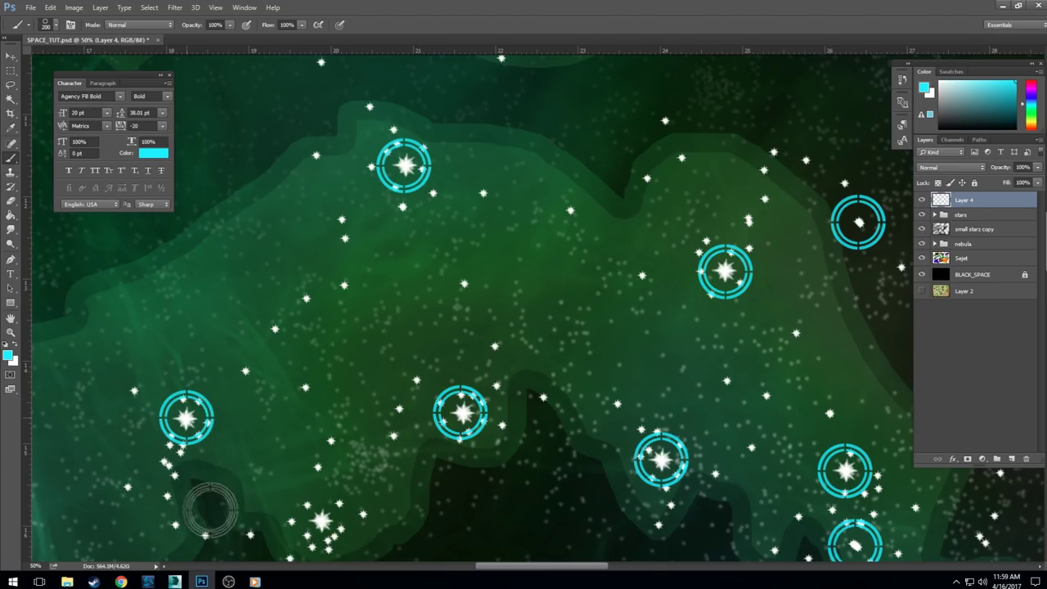
{"action": "left_click", "coordinate": [320, 520]}
Step: Stamp rings on the three large stars around the swirl in the teal nebula
{"action": "left_click_drag", "start_coordinate": [569, 365], "coordinate": [693, 151]}
{"action": "mouse_move", "coordinate": [225, 366]}
{"action": "left_mouse_down"}
{"action": "mouse_move", "coordinate": [391, 382]}
{"action": "mouse_move", "coordinate": [510, 347]}
{"action": "left_mouse_up"}
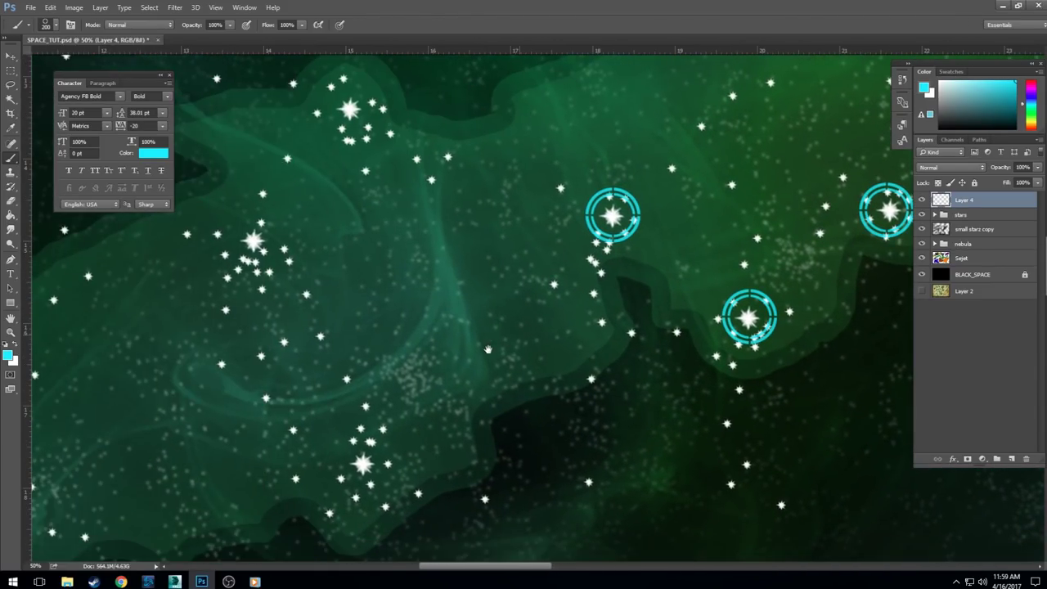
{"action": "left_click", "coordinate": [350, 109]}
{"action": "left_click", "coordinate": [254, 241]}
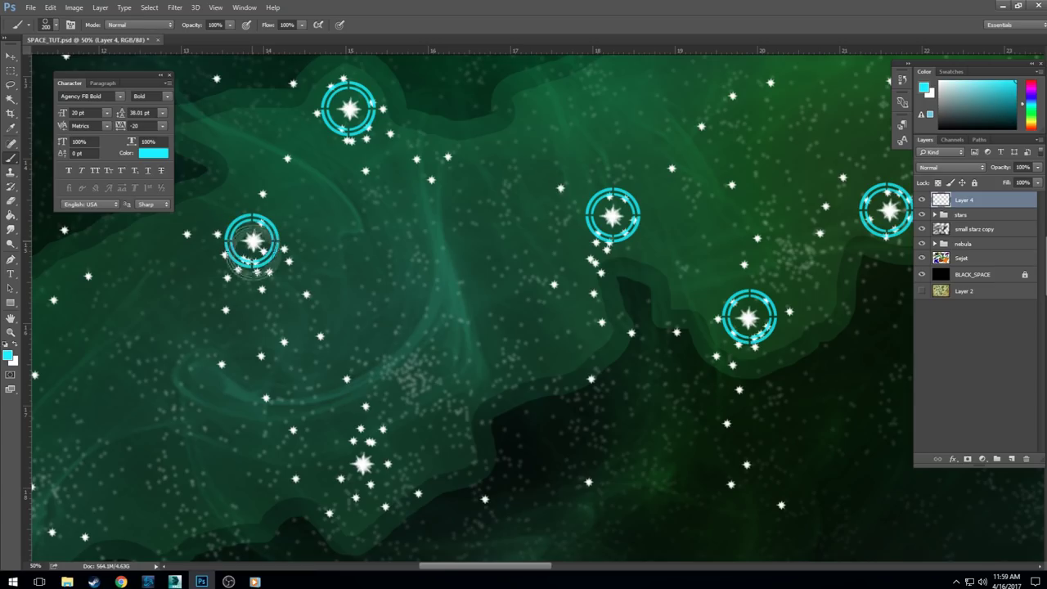
{"action": "left_click", "coordinate": [362, 464]}
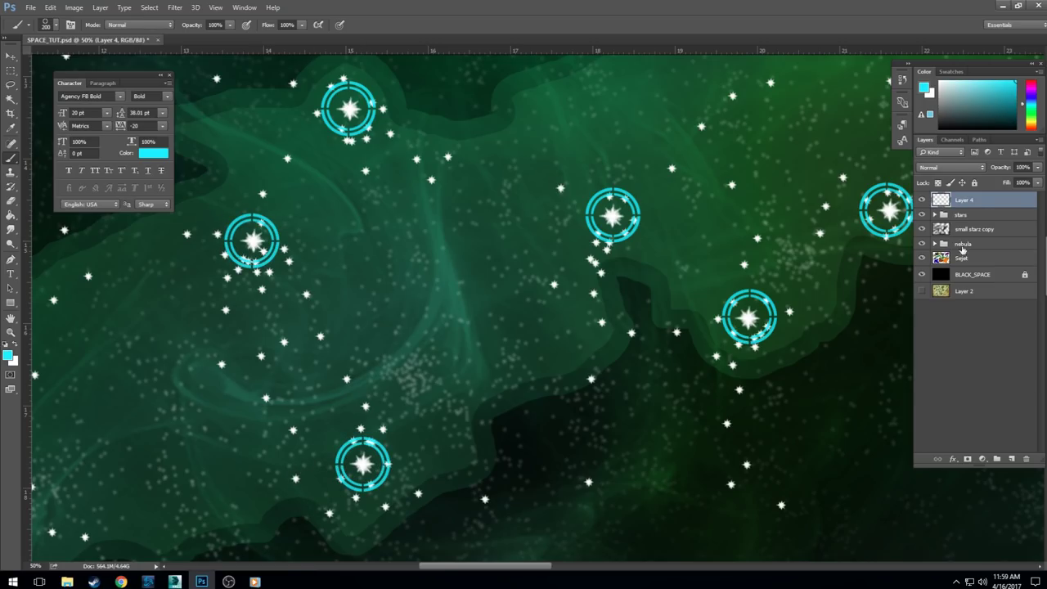
Step: Rename the ring layer as locators
{"action": "double_click", "coordinate": [977, 202]}
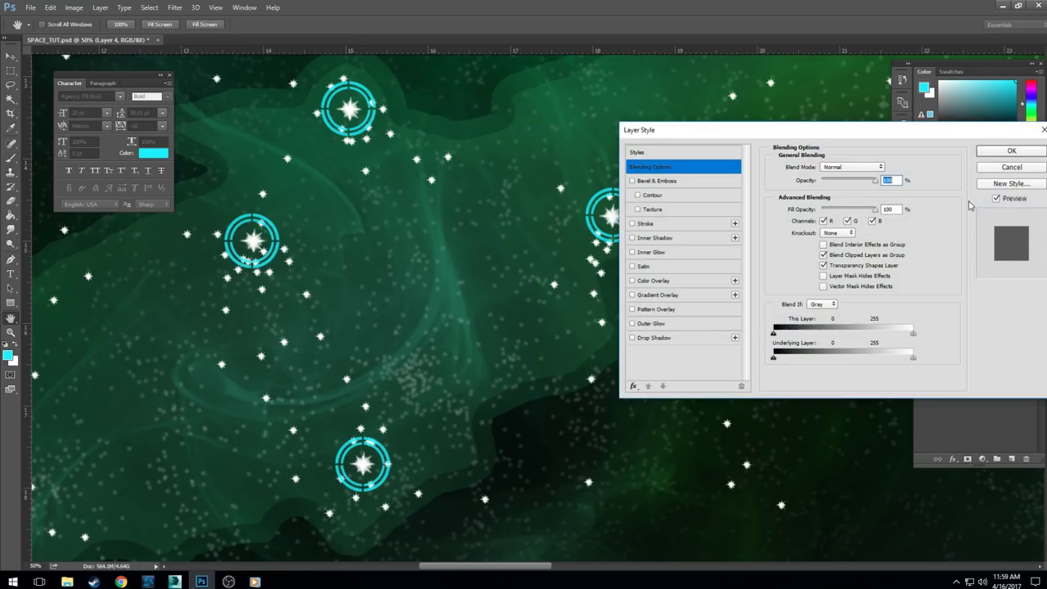
{"action": "left_click", "coordinate": [1024, 170]}
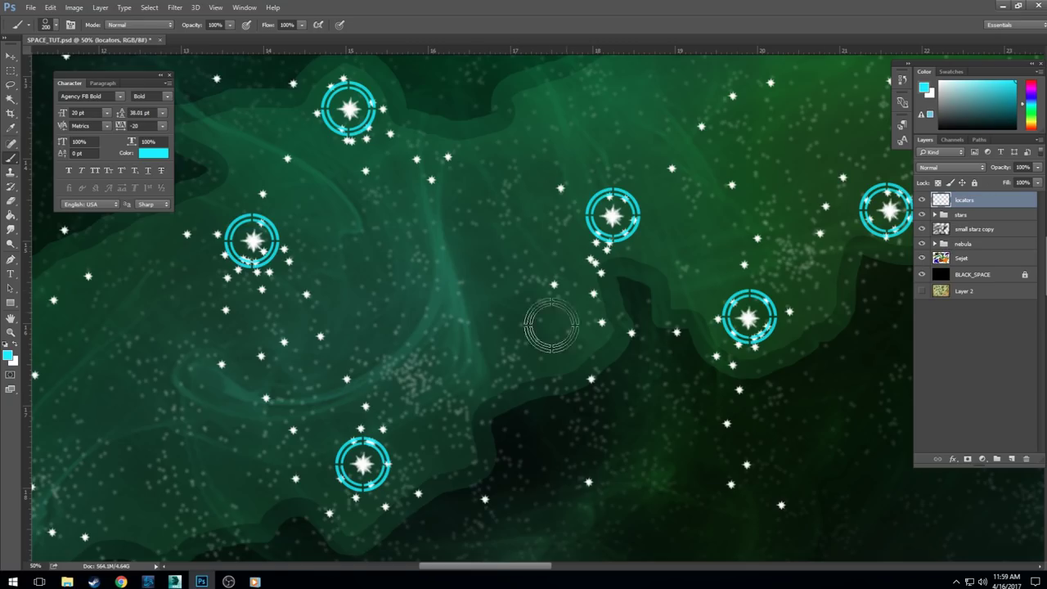
Step: Stamp rings on the two large stars near the western edge of the teal nebula
{"action": "scroll", "coordinate": [249, 260], "scroll_direction": "left", "scroll_amount": 5}
{"action": "scroll", "coordinate": [250, 260], "scroll_direction": "down", "scroll_amount": 3}
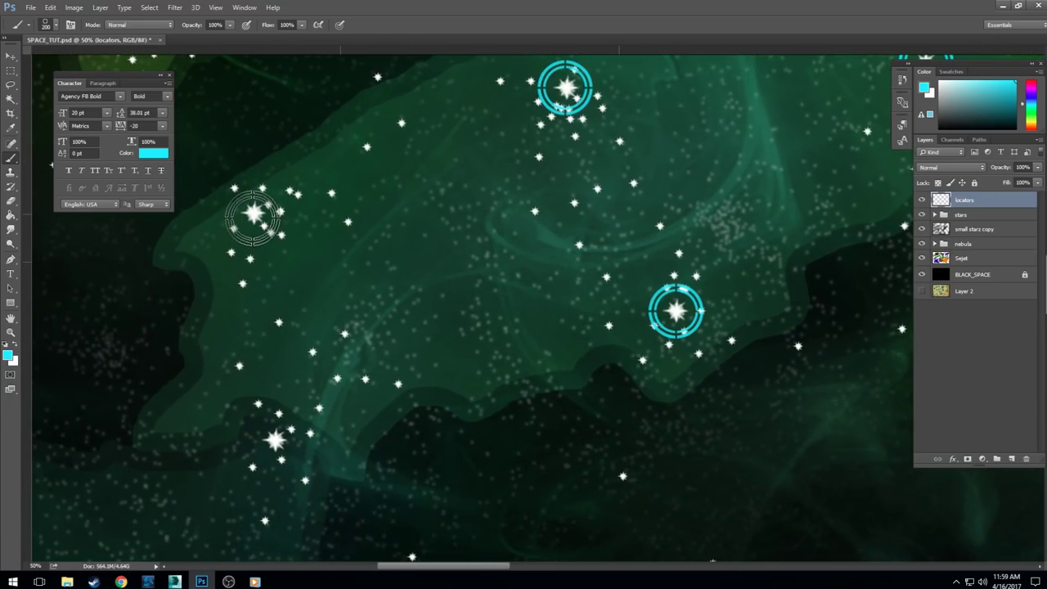
{"action": "left_click", "coordinate": [253, 211]}
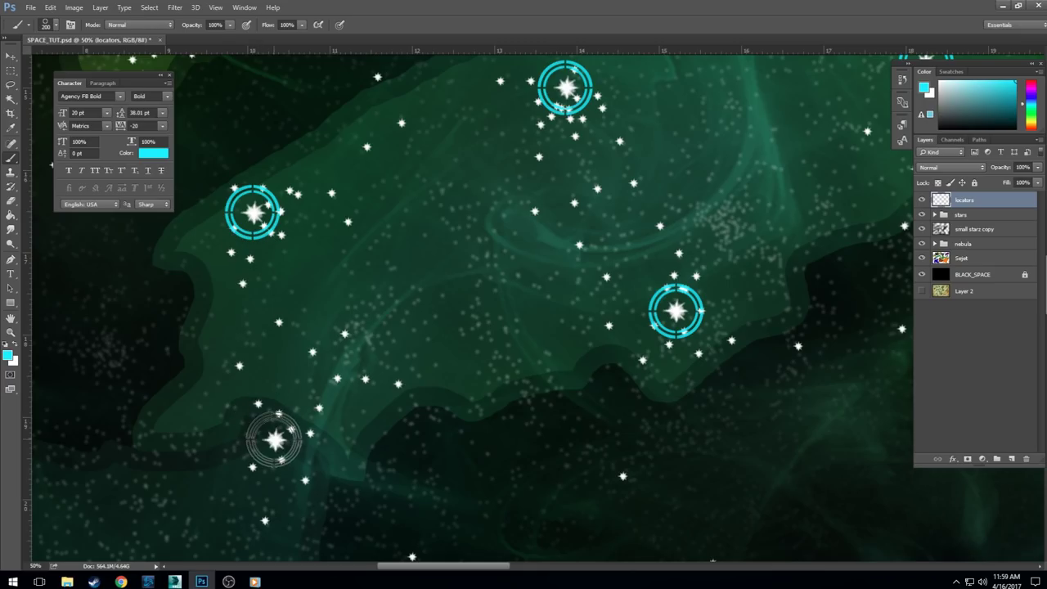
{"action": "left_click", "coordinate": [269, 434]}
Step: Stamp rings on the large star at the olive nebula's southern tip and the large star in the dark gap beside it
{"action": "scroll", "coordinate": [464, 396], "scroll_direction": "up", "scroll_amount": 3}
{"action": "scroll", "coordinate": [463, 395], "scroll_direction": "left", "scroll_amount": 2}
{"action": "left_click_drag", "start_coordinate": [464, 396], "coordinate": [483, 420]}
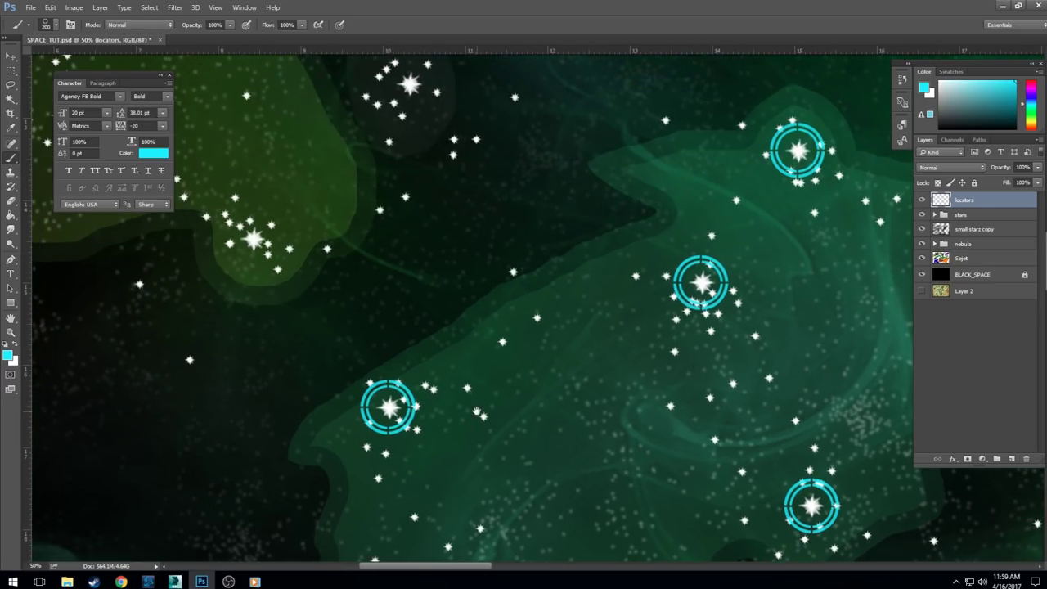
{"action": "left_click", "coordinate": [253, 237]}
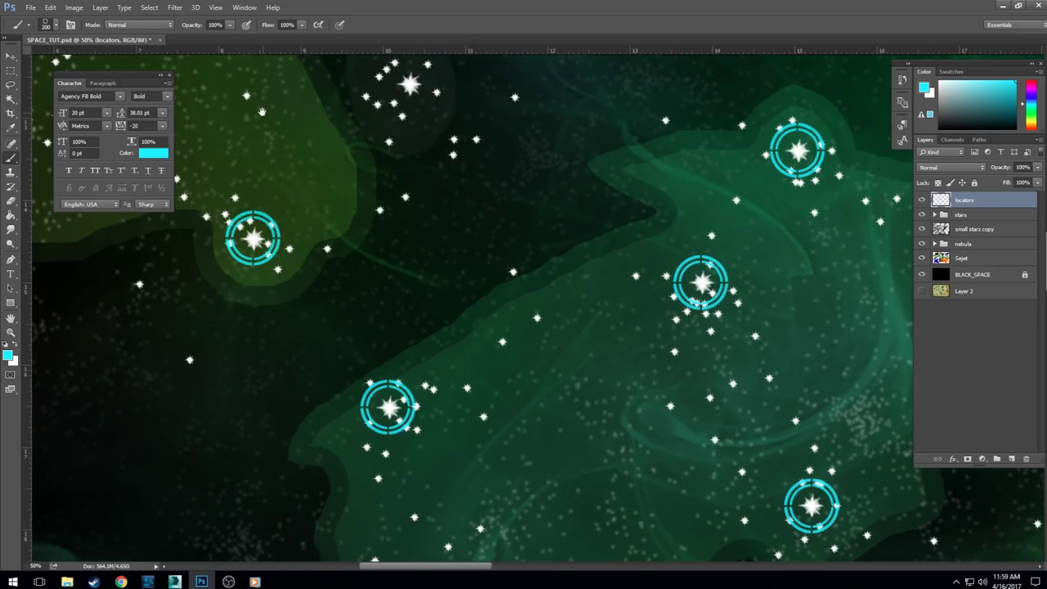
{"action": "scroll", "coordinate": [253, 238], "scroll_direction": "up", "scroll_amount": 3}
{"action": "scroll", "coordinate": [253, 237], "scroll_direction": "left", "scroll_amount": 1}
{"action": "left_click", "coordinate": [480, 252]}
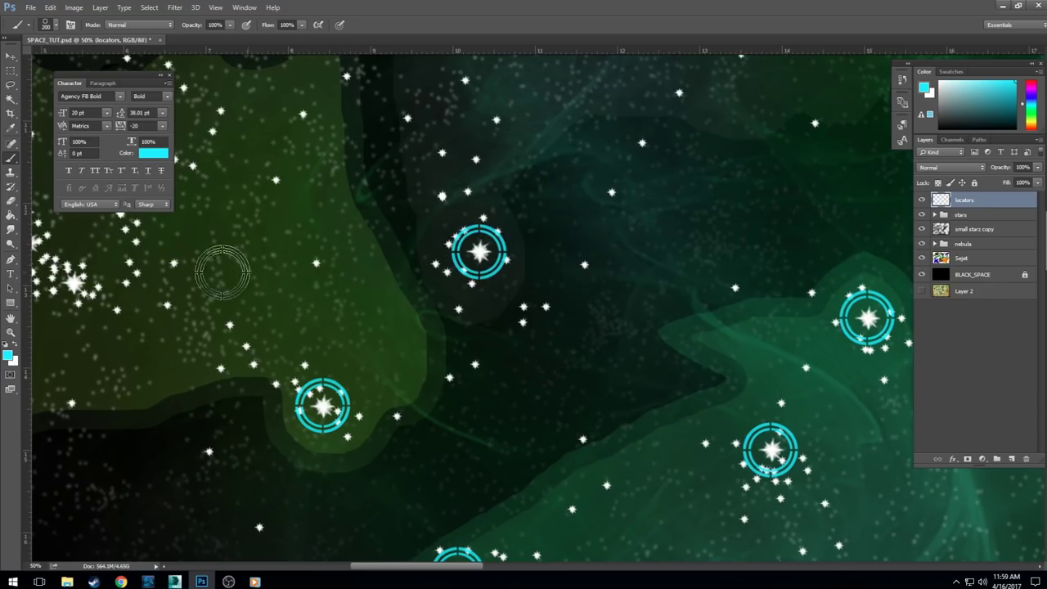
Step: Stamp rings on the large stars in and beside the dense cluster of the olive nebula
{"action": "scroll", "coordinate": [222, 272], "scroll_direction": "up", "scroll_amount": 1}
{"action": "scroll", "coordinate": [222, 272], "scroll_direction": "left", "scroll_amount": 4}
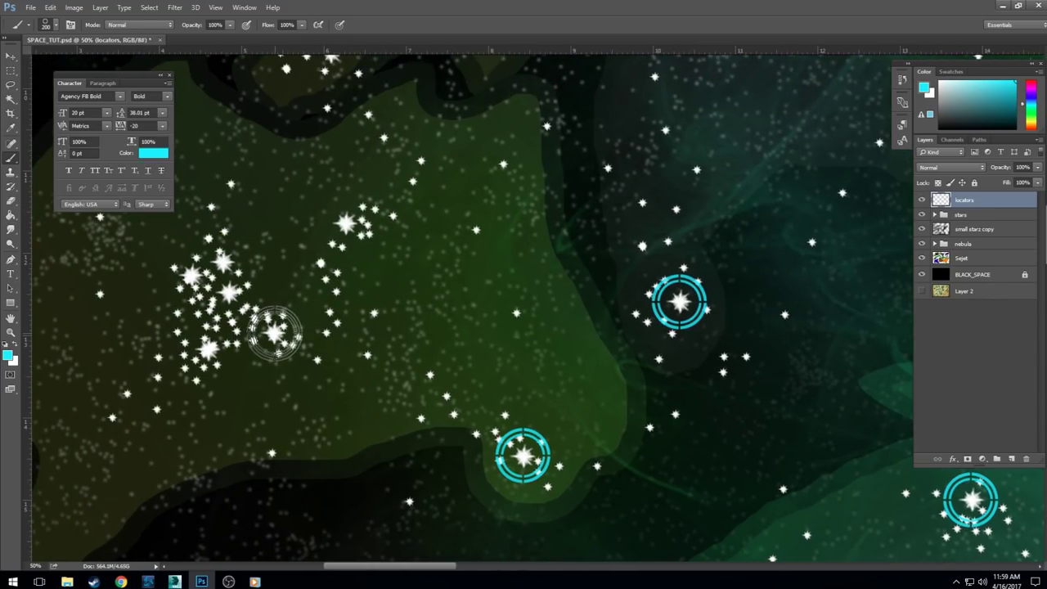
{"action": "left_click", "coordinate": [343, 222]}
{"action": "left_click", "coordinate": [222, 256]}
{"action": "left_click", "coordinate": [183, 273]}
Step: Continue ringing the large stars north of the olive cluster, up to the one in the faint brown patch
{"action": "scroll", "coordinate": [183, 274], "scroll_direction": "up", "scroll_amount": 2}
{"action": "scroll", "coordinate": [184, 273], "scroll_direction": "left", "scroll_amount": 3}
{"action": "left_click", "coordinate": [499, 166]}
{"action": "left_click", "coordinate": [542, 199]}
{"action": "scroll", "coordinate": [542, 199], "scroll_direction": "up", "scroll_amount": 3}
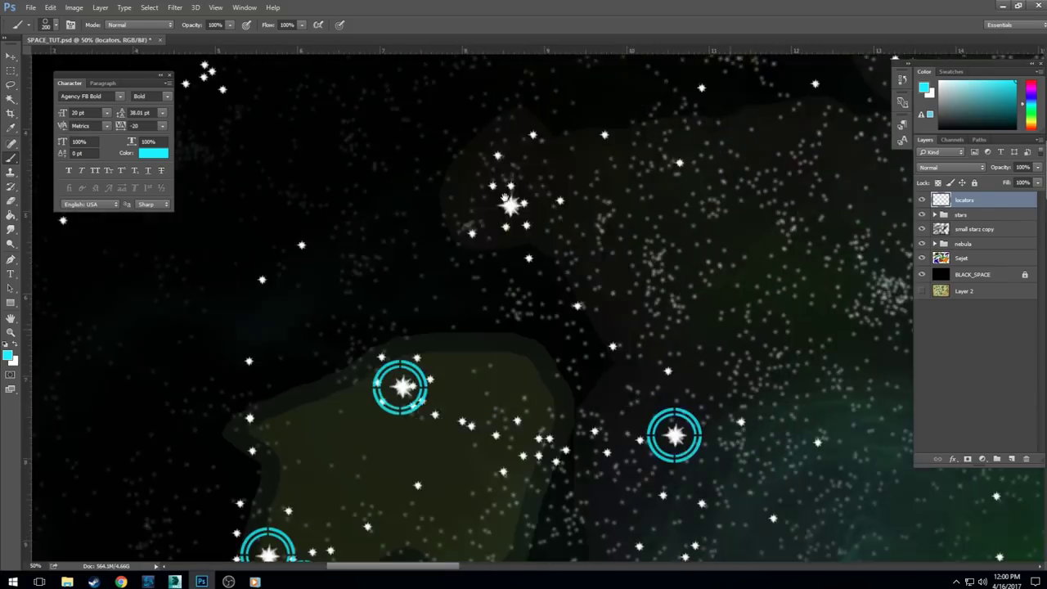
{"action": "left_click", "coordinate": [476, 207]}
Step: Stamp rings on the remaining large stars across the northern green and brown nebulae
{"action": "scroll", "coordinate": [476, 206], "scroll_direction": "down", "scroll_amount": 4}
{"action": "left_click", "coordinate": [408, 439]}
{"action": "scroll", "coordinate": [409, 439], "scroll_direction": "up", "scroll_amount": 2}
{"action": "left_click", "coordinate": [776, 175]}
{"action": "scroll", "coordinate": [776, 175], "scroll_direction": "right", "scroll_amount": 3}
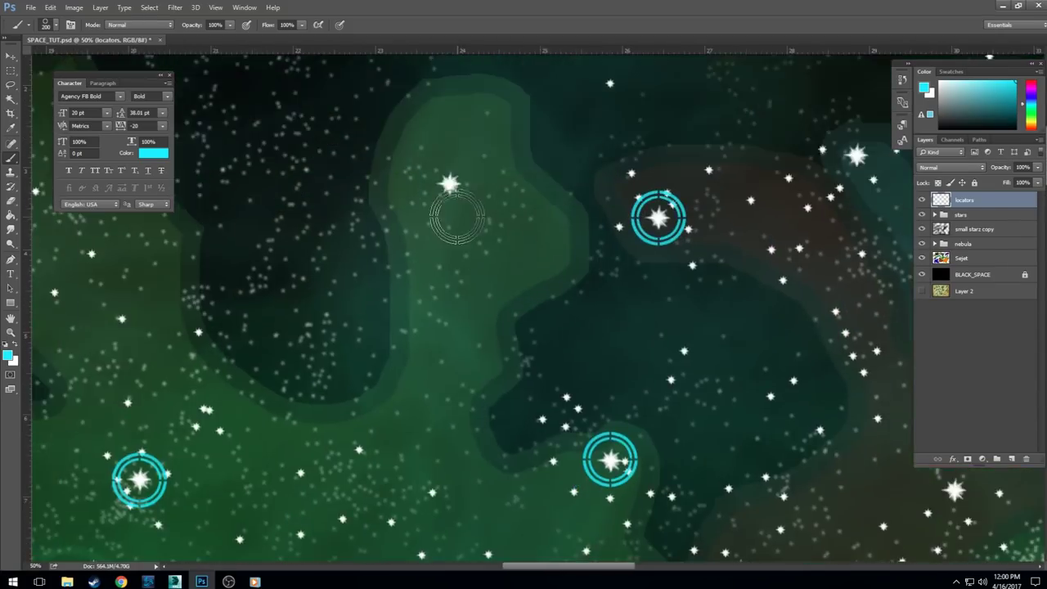
{"action": "left_click", "coordinate": [455, 218]}
Step: Stamp rings on the four closely spaced large stars at the eastern end of the teal nebula
{"action": "scroll", "coordinate": [455, 218], "scroll_direction": "right", "scroll_amount": 3}
{"action": "scroll", "coordinate": [654, 376], "scroll_direction": "right", "scroll_amount": 5}
{"action": "scroll", "coordinate": [655, 376], "scroll_direction": "down", "scroll_amount": 2}
{"action": "left_click", "coordinate": [701, 241]}
{"action": "left_click", "coordinate": [730, 275]}
{"action": "left_click", "coordinate": [677, 296]}
{"action": "left_click", "coordinate": [736, 325]}
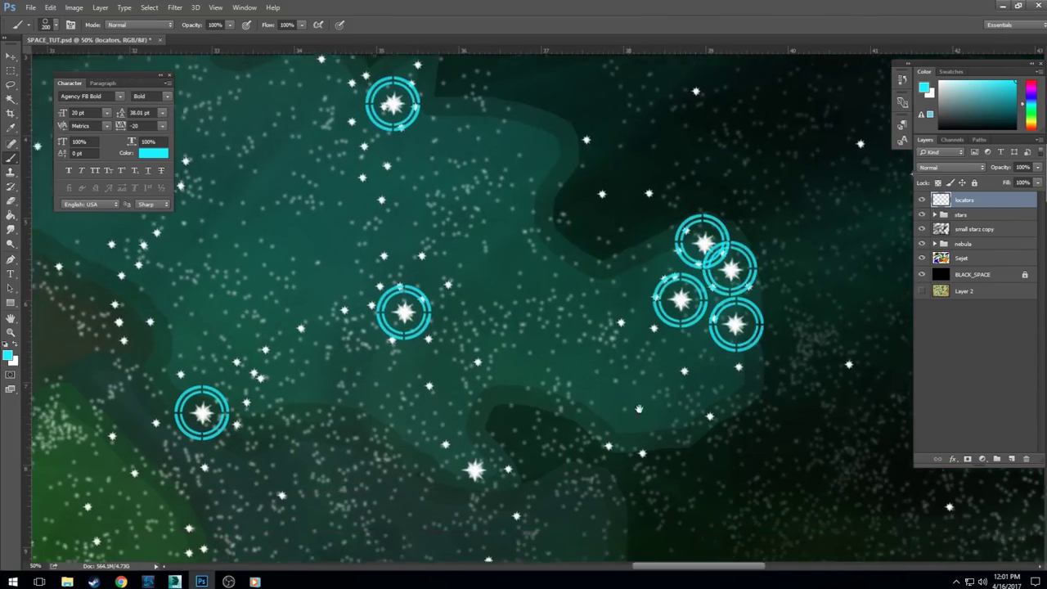
Step: Stamp rings on the remaining large stars across the teal, dark green and blue nebulae
{"action": "scroll", "coordinate": [736, 324], "scroll_direction": "right", "scroll_amount": 5}
{"action": "left_click", "coordinate": [583, 446]}
{"action": "scroll", "coordinate": [780, 361], "scroll_direction": "right", "scroll_amount": 3}
{"action": "scroll", "coordinate": [780, 362], "scroll_direction": "up", "scroll_amount": 3}
{"action": "left_click", "coordinate": [604, 313]}
{"action": "left_click", "coordinate": [564, 354]}
{"action": "left_click", "coordinate": [669, 472]}
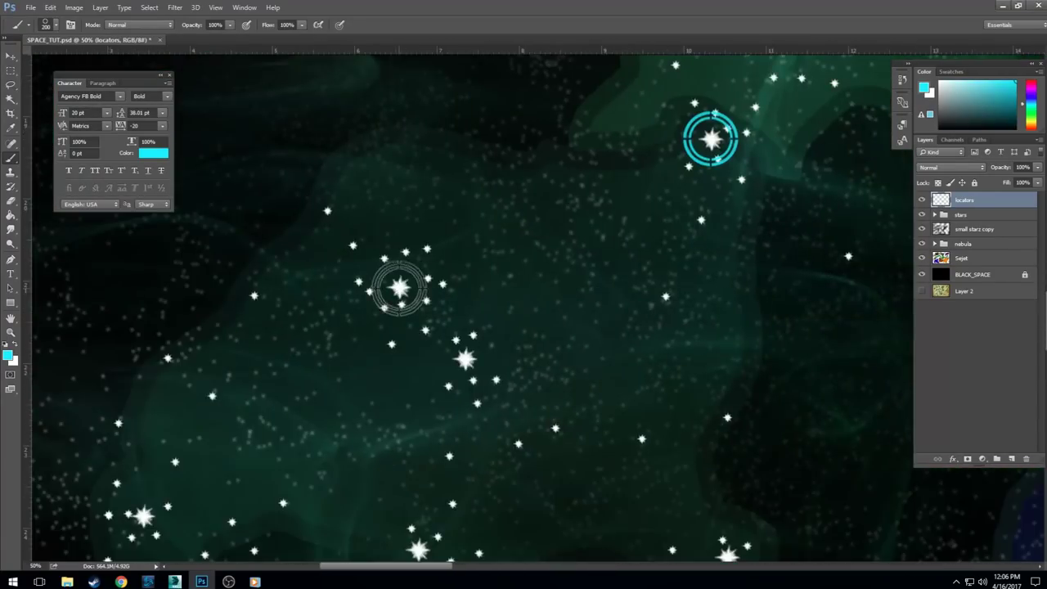
{"action": "mouse_move", "coordinate": [385, 270]}
{"action": "left_mouse_down"}
{"action": "mouse_move", "coordinate": [409, 295]}
{"action": "mouse_move", "coordinate": [458, 205]}
{"action": "mouse_move", "coordinate": [556, 311]}
{"action": "mouse_move", "coordinate": [612, 338]}
{"action": "mouse_move", "coordinate": [479, 444]}
{"action": "mouse_move", "coordinate": [659, 401]}
{"action": "mouse_move", "coordinate": [699, 462]}
{"action": "mouse_move", "coordinate": [579, 316]}
{"action": "mouse_move", "coordinate": [427, 229]}
{"action": "left_mouse_up"}
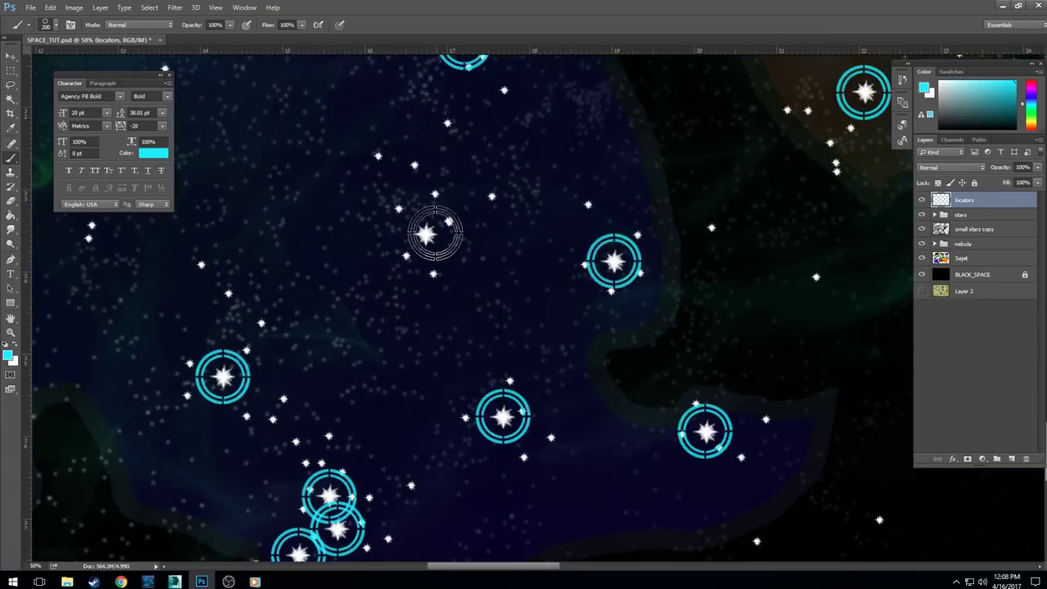
Step: Hide the Sajet layer and toggle the visibility of neighbouring layers to check the ringed stars across the whole map
{"action": "scroll", "coordinate": [572, 299], "scroll_direction": "down", "scroll_amount": 3}
{"action": "left_click_drag", "start_coordinate": [572, 300], "coordinate": [699, 278]}
{"action": "scroll", "coordinate": [699, 278], "scroll_direction": "down", "scroll_amount": 2}
{"action": "left_click", "coordinate": [921, 259]}
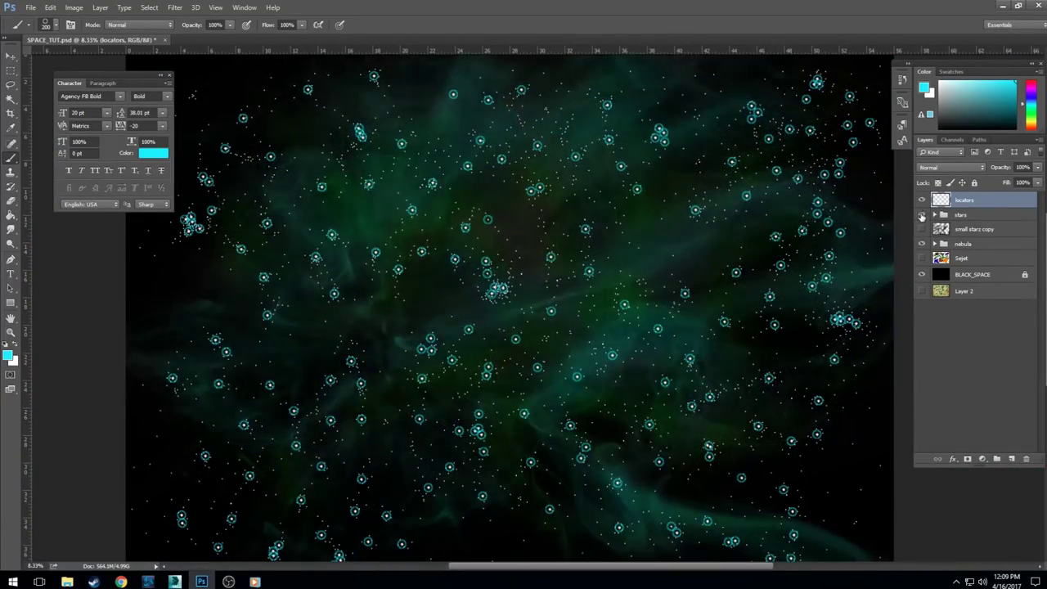
{"action": "left_click", "coordinate": [922, 244]}
{"action": "left_click", "coordinate": [922, 245]}
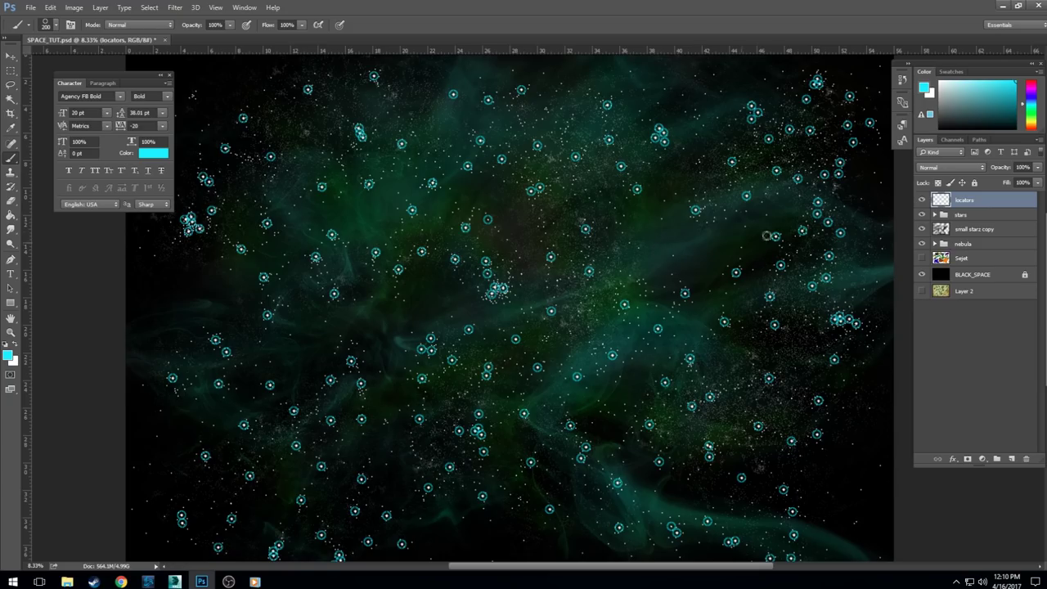
Step: Move the locators layer directly below the stars group and show the Sajet layer again
{"action": "left_click_drag", "start_coordinate": [970, 202], "coordinate": [970, 229]}
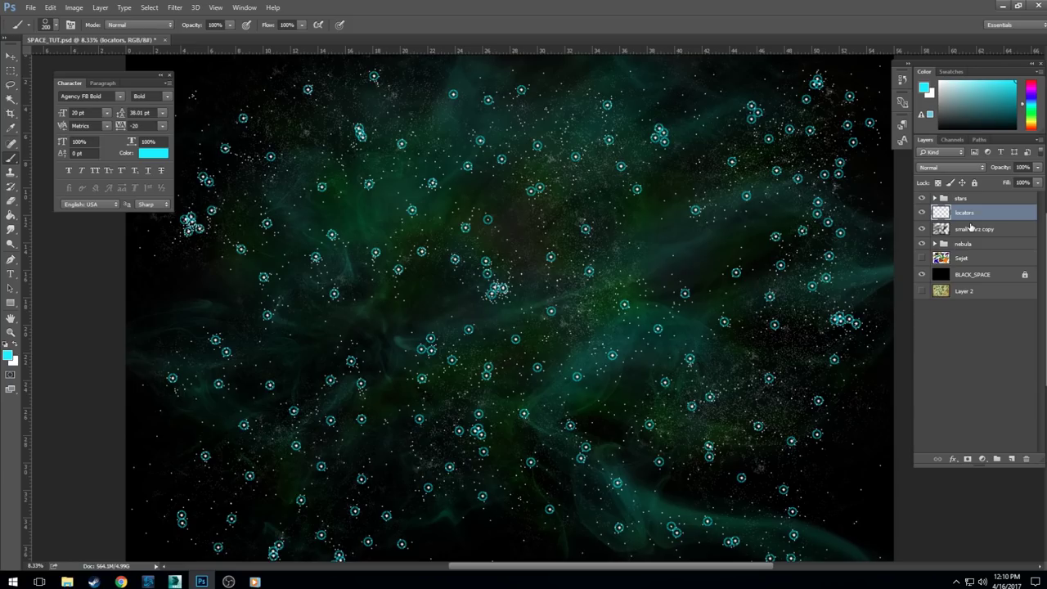
{"action": "scroll", "coordinate": [496, 291], "scroll_direction": "up", "scroll_amount": 1}
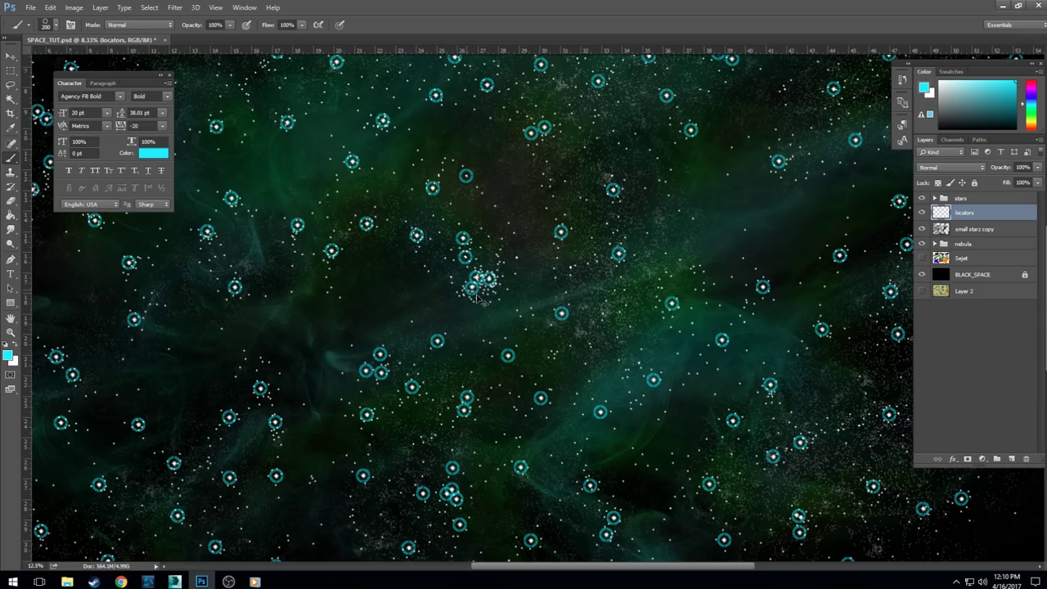
{"action": "scroll", "coordinate": [475, 296], "scroll_direction": "up", "scroll_amount": 1}
{"action": "scroll", "coordinate": [462, 321], "scroll_direction": "up", "scroll_amount": 1}
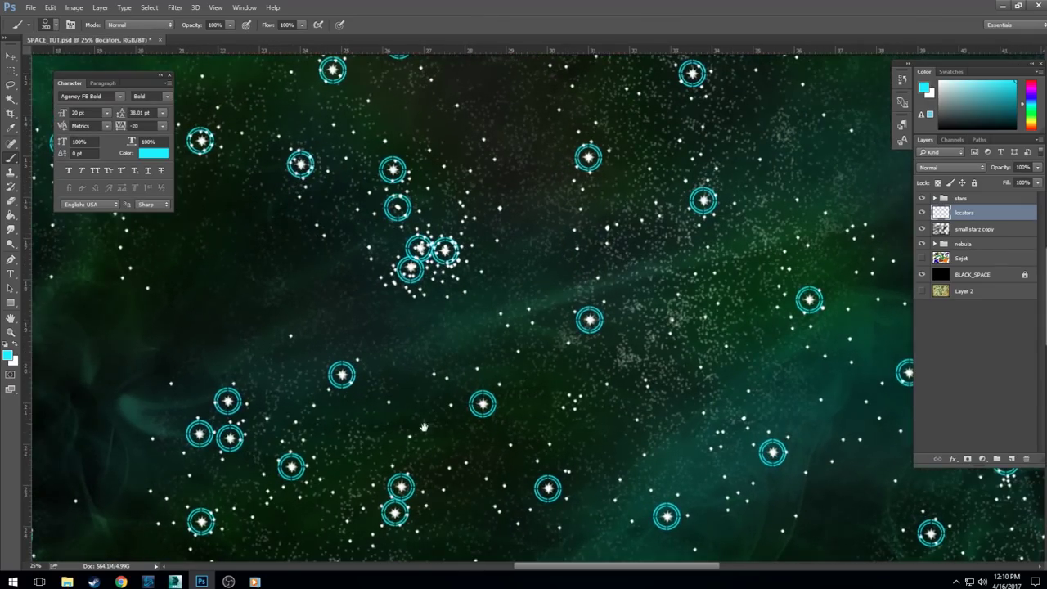
{"action": "left_click_drag", "start_coordinate": [458, 324], "coordinate": [479, 189]}
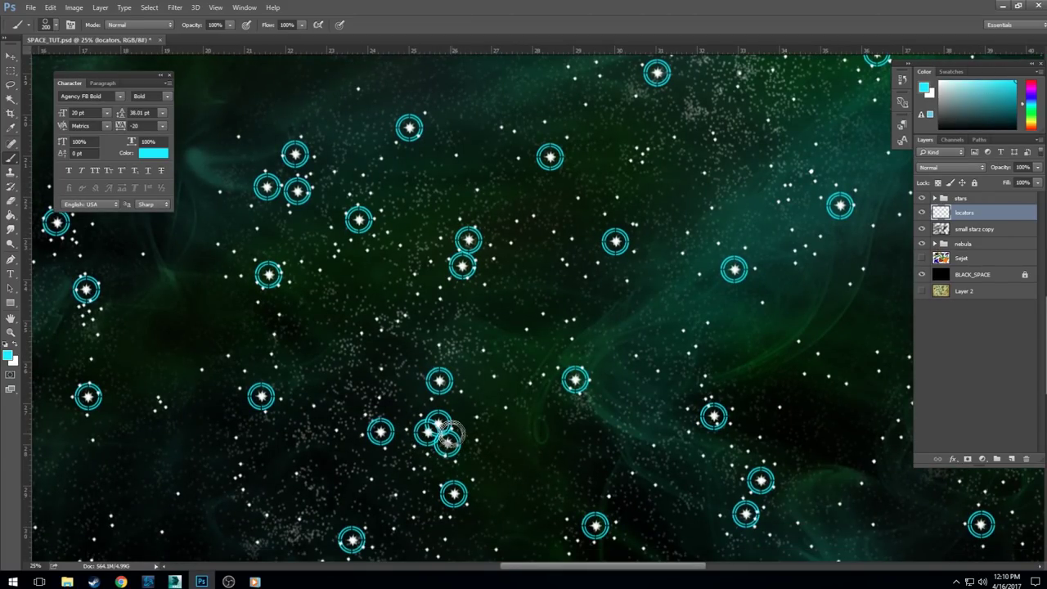
{"action": "scroll", "coordinate": [471, 435], "scroll_direction": "down", "scroll_amount": 3}
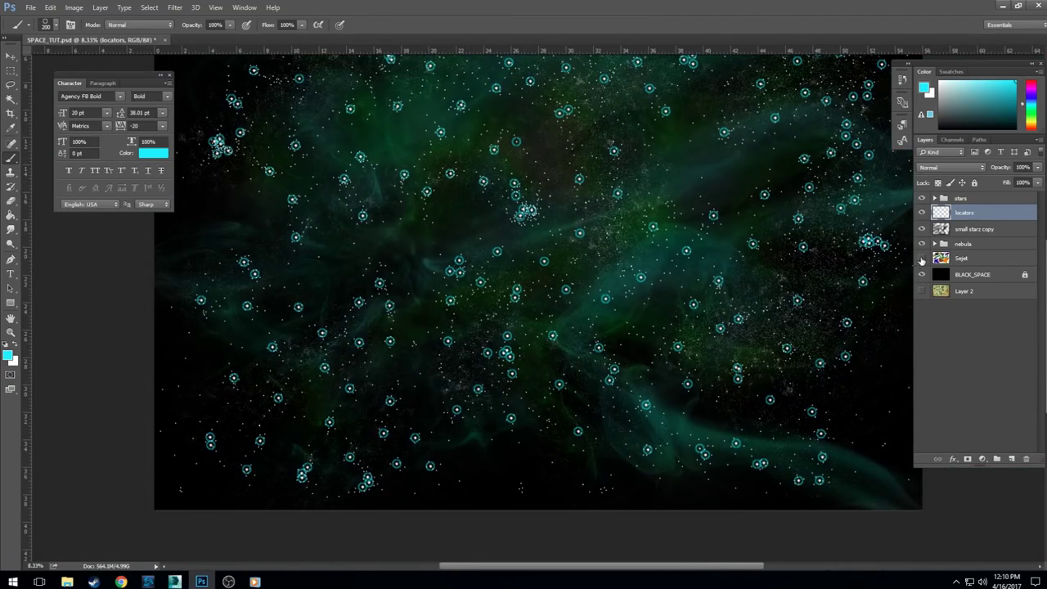
{"action": "left_click", "coordinate": [922, 258]}
{"action": "left_click_drag", "start_coordinate": [695, 253], "coordinate": [652, 323]}
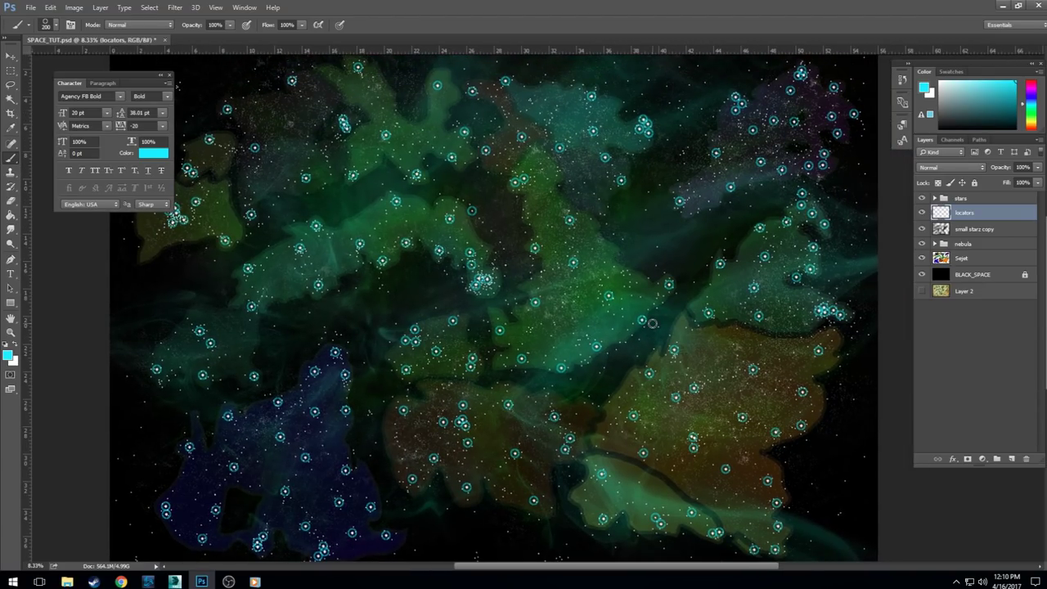
Step: Place the Layer 2 reference map directly below the stars group, show it, and examine the place names around the Brenyai Kingdom
{"action": "left_click", "coordinate": [987, 291]}
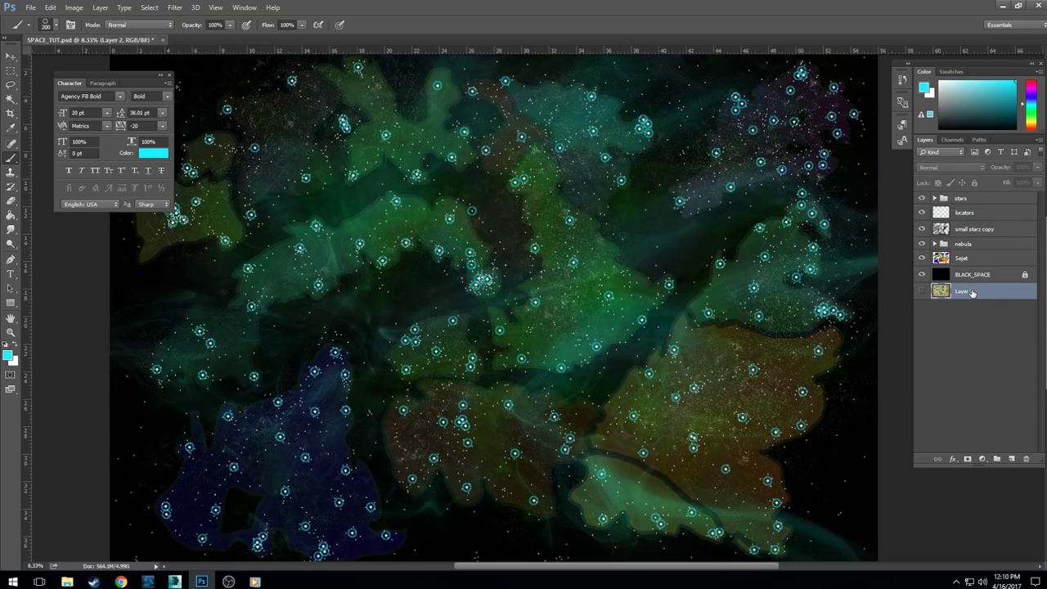
{"action": "left_click_drag", "start_coordinate": [971, 293], "coordinate": [965, 216]}
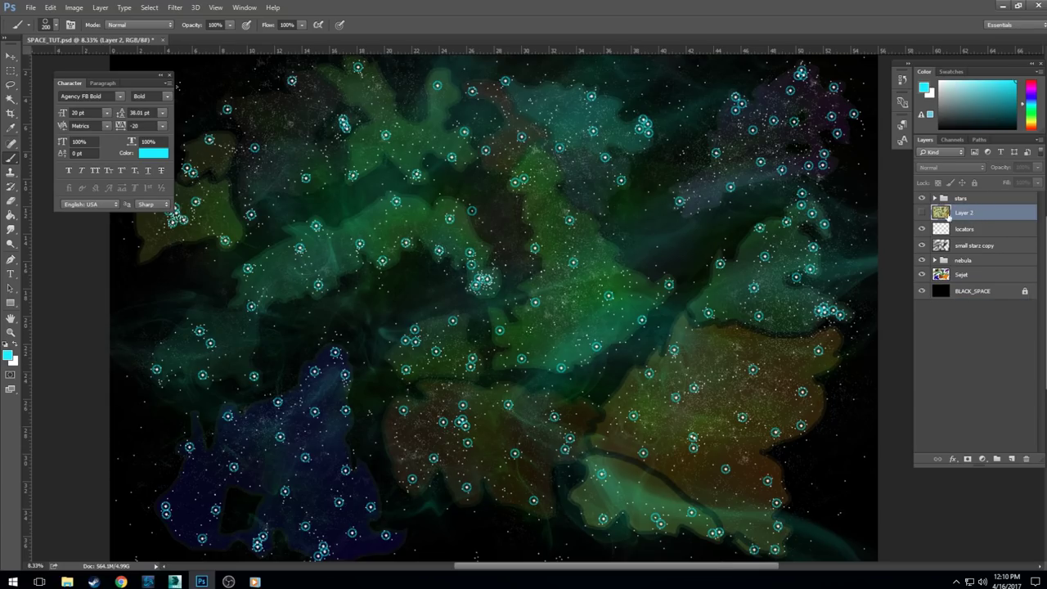
{"action": "left_click", "coordinate": [921, 214]}
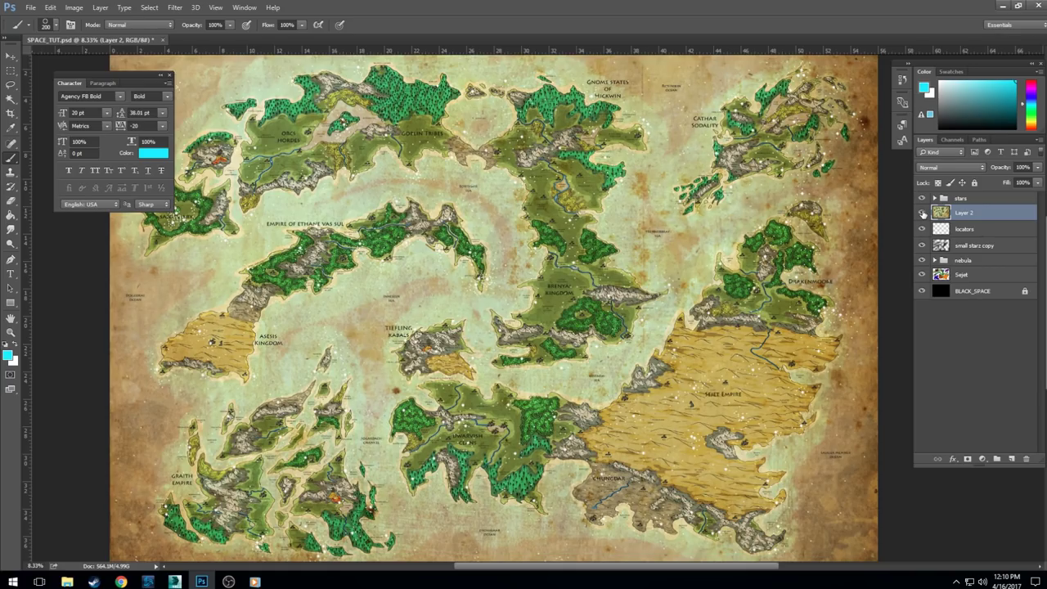
{"action": "key", "text": "ctrl+plus"}
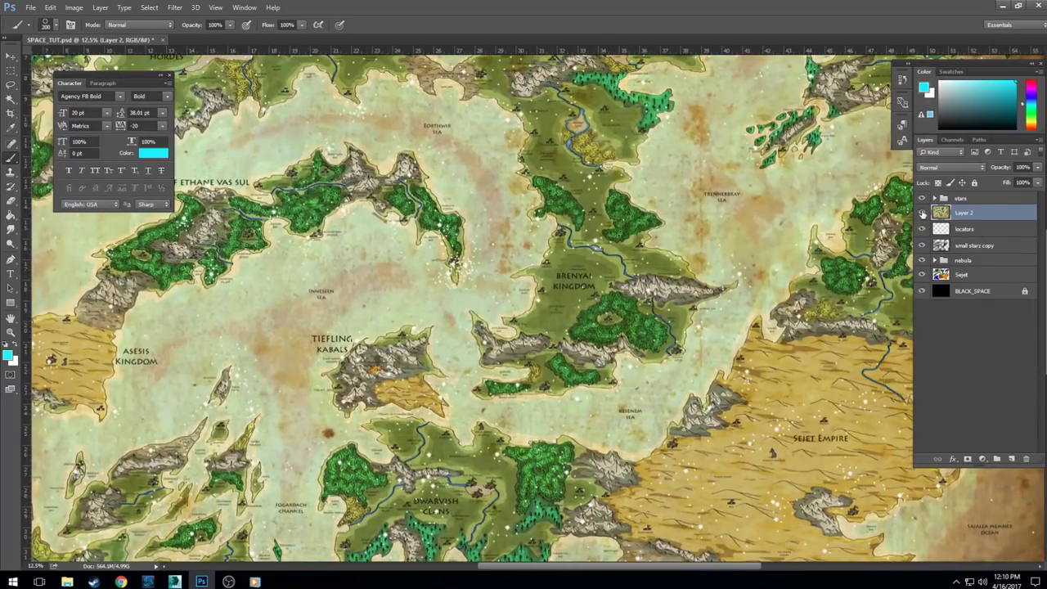
{"action": "key", "text": "ctrl+plus"}
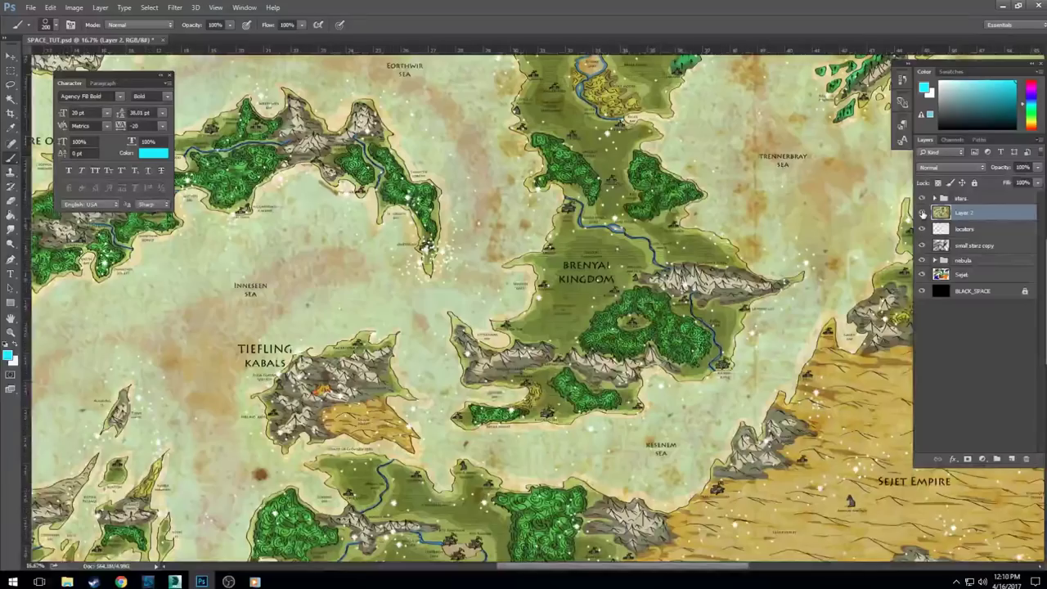
{"action": "key", "text": "ctrl+plus"}
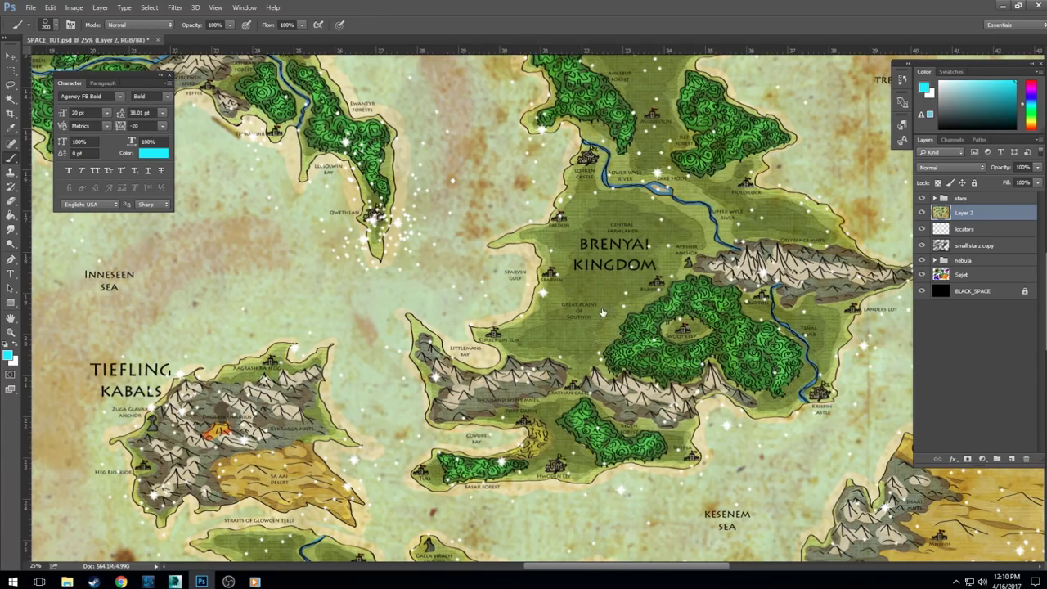
{"action": "key", "text": "ctrl+plus"}
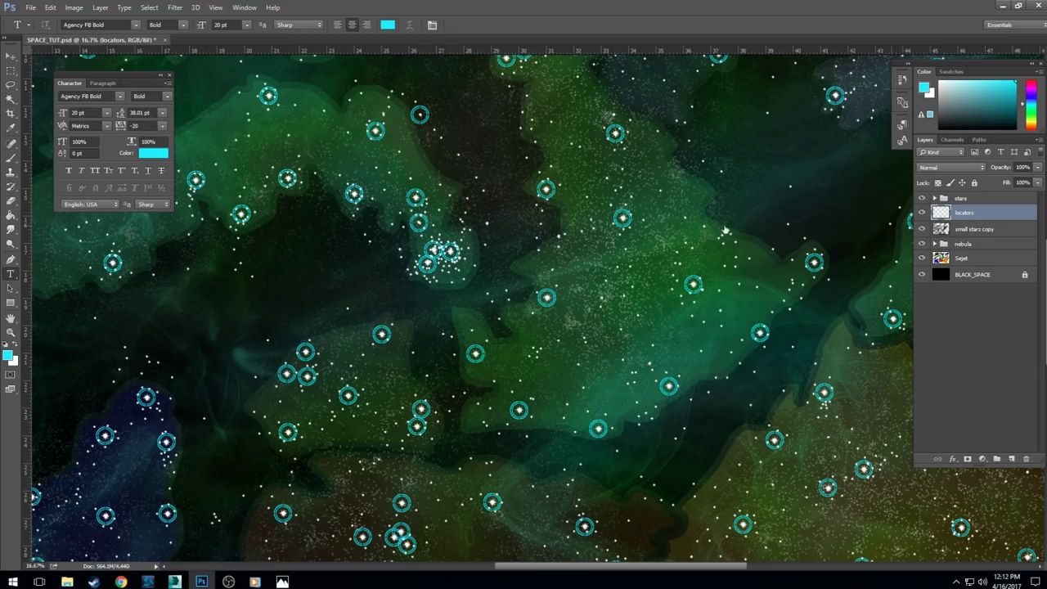
Step: Try to select the isolated ring at the northeastern edge of the arched green nebula with a rectangular marquee
{"action": "left_click", "coordinate": [12, 71]}
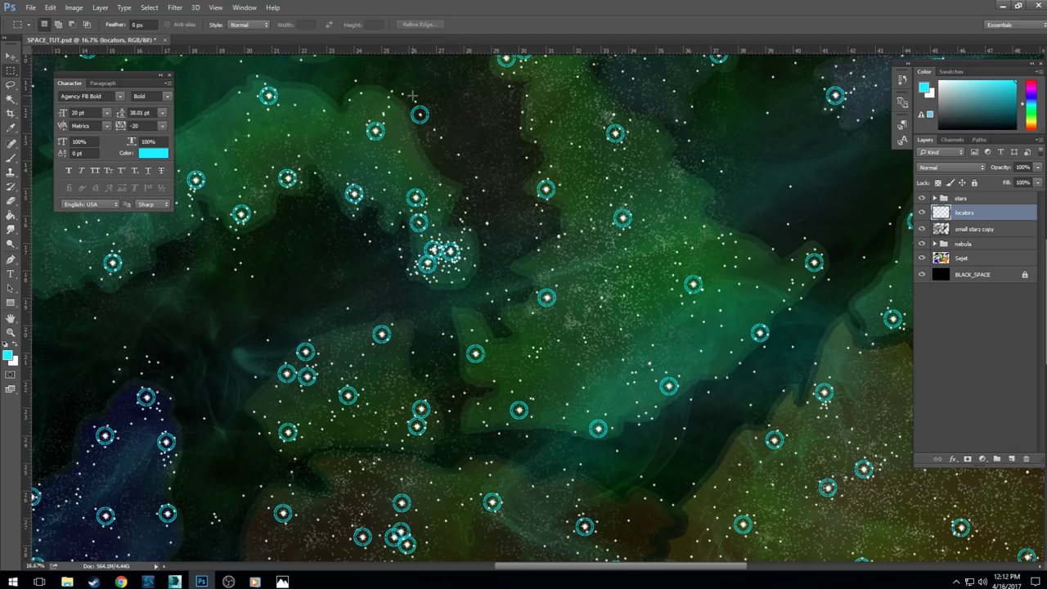
{"action": "left_click_drag", "start_coordinate": [410, 97], "coordinate": [437, 134]}
{"action": "left_click", "coordinate": [448, 145]}
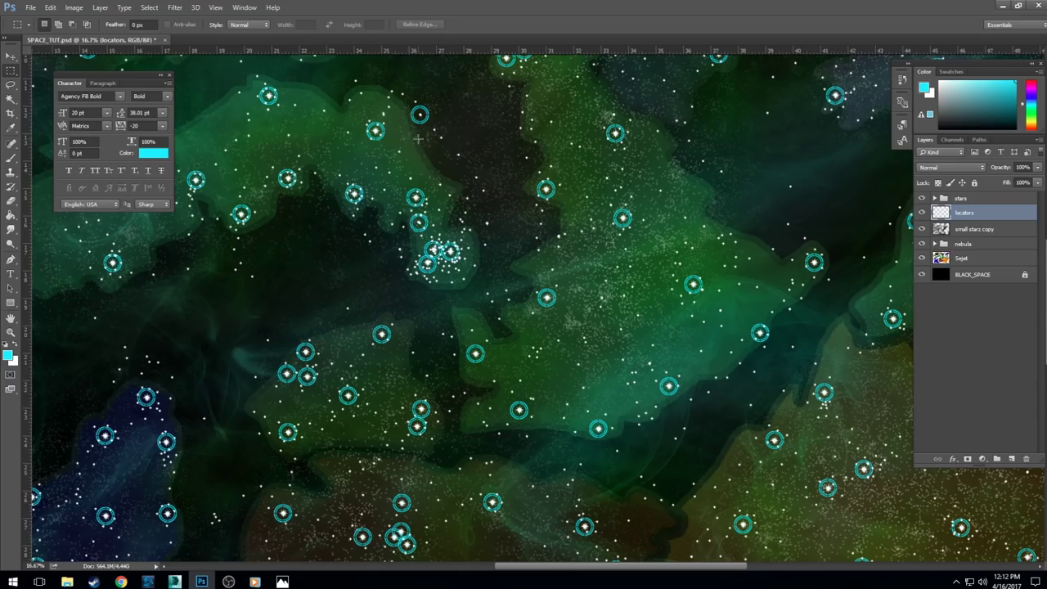